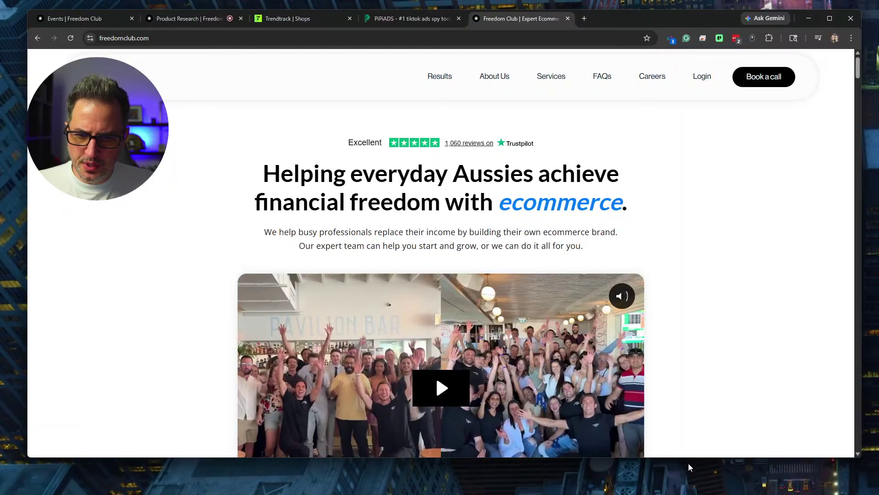
Extend the browser window's height and look through the Freedom Club homepage, including its member profit results and founders section.
left_click_drag(686, 458, 680, 481)
scroll(663, 343, "down", 13)
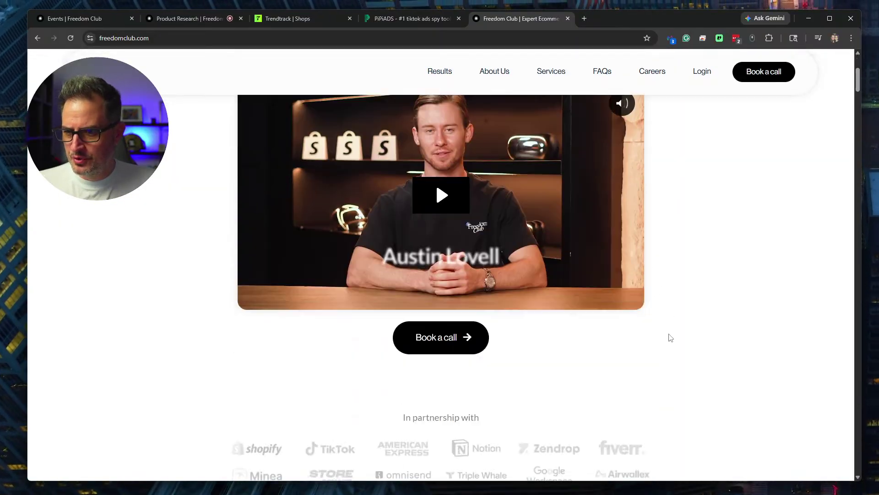
scroll(672, 339, "down", 10)
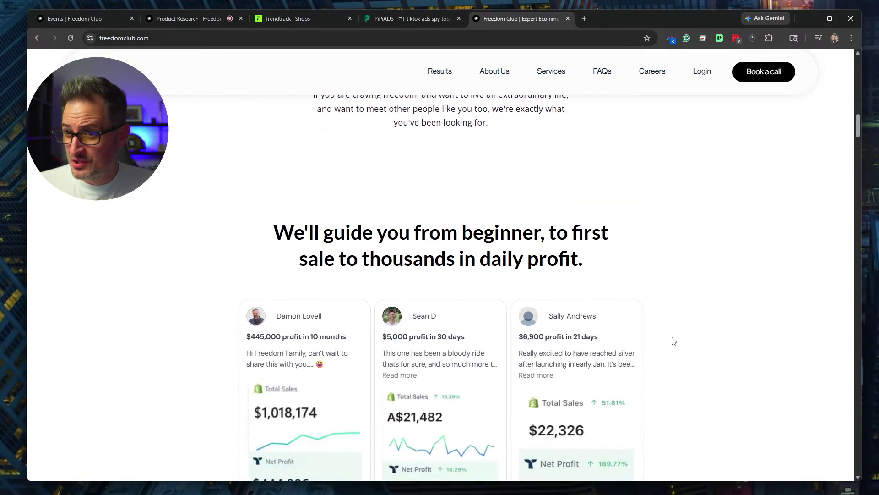
scroll(674, 342, "down", 12)
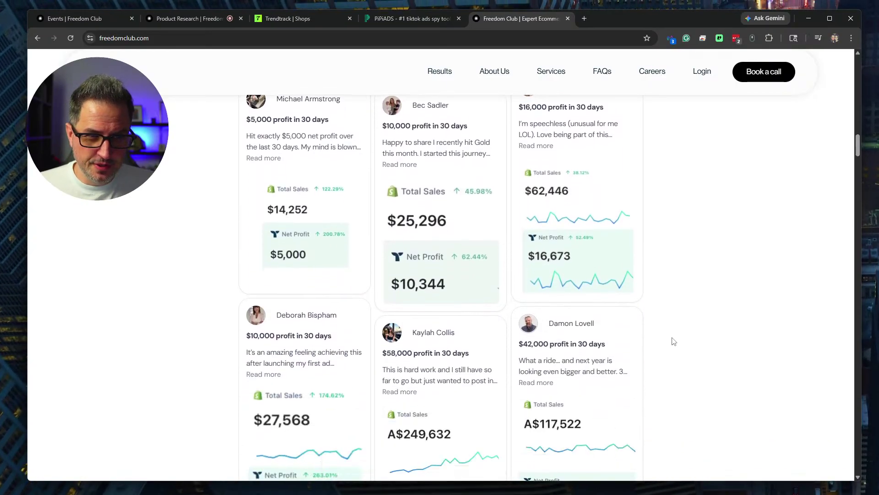
scroll(669, 343, "down", 9)
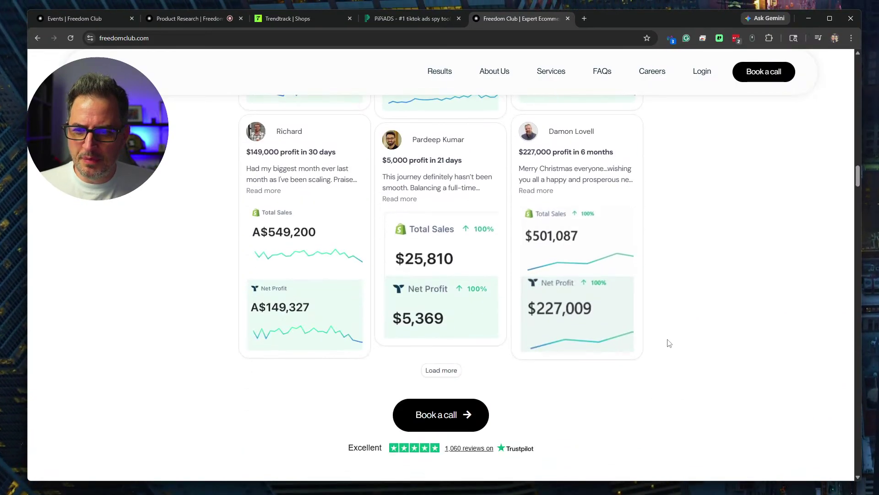
scroll(677, 333, "down", 11)
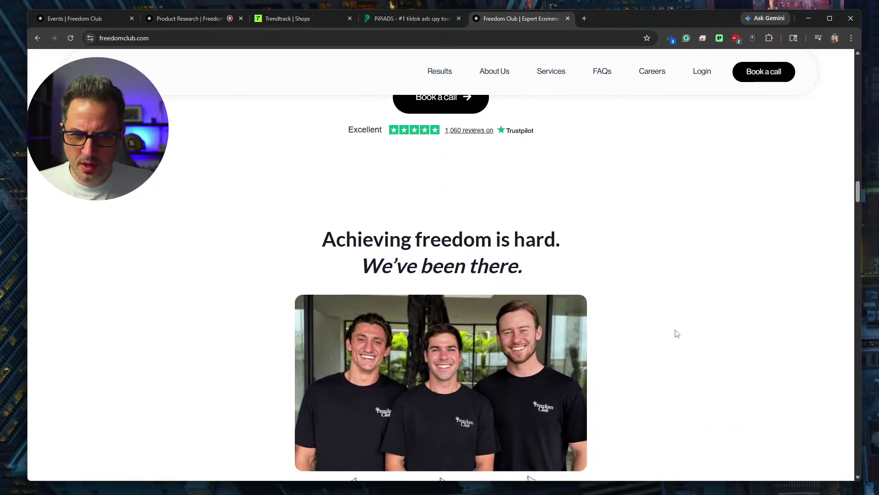
scroll(678, 334, "up", 20)
scroll(679, 335, "up", 15)
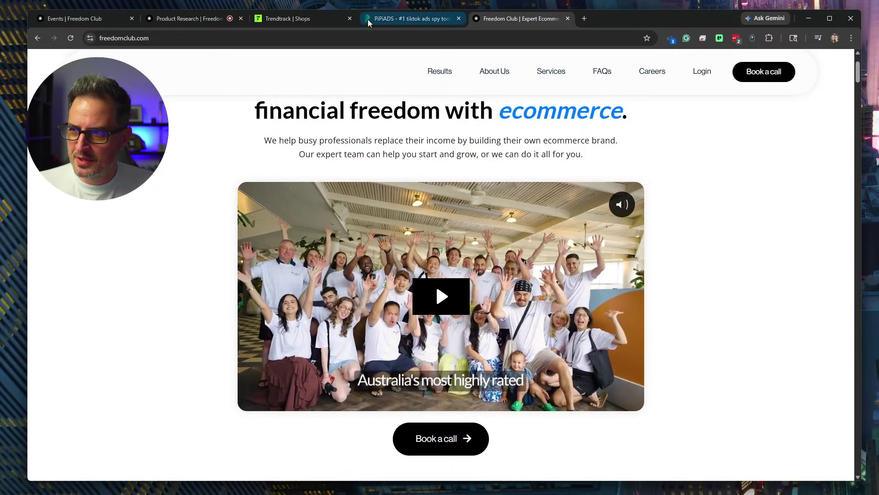
Dismiss the backstage notice in the Product Research session and start streaming it live.
left_click(177, 21)
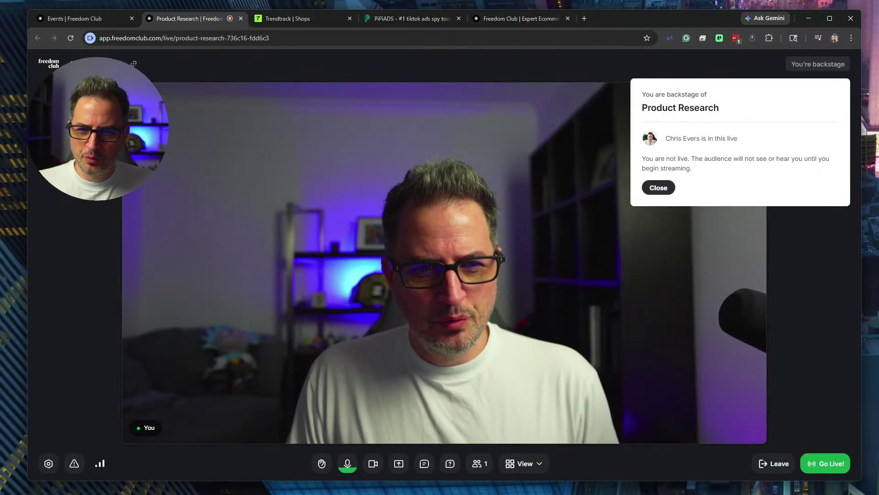
left_click(657, 188)
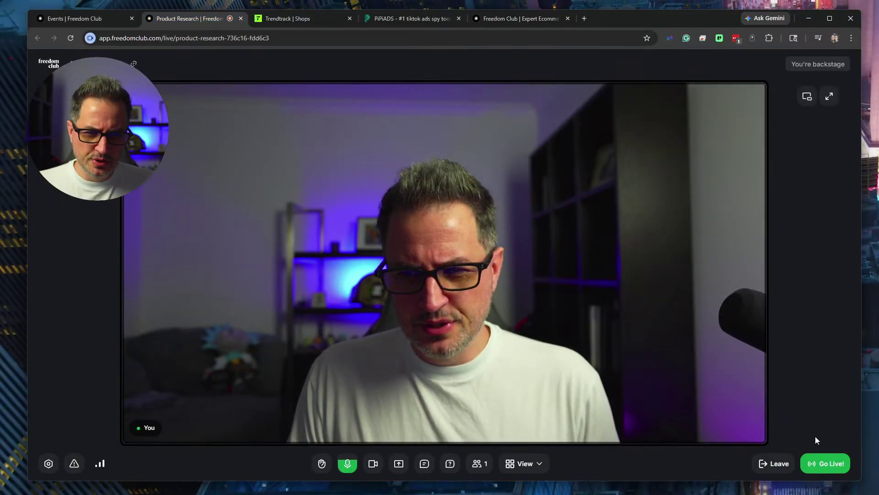
left_click(817, 463)
left_click(420, 327)
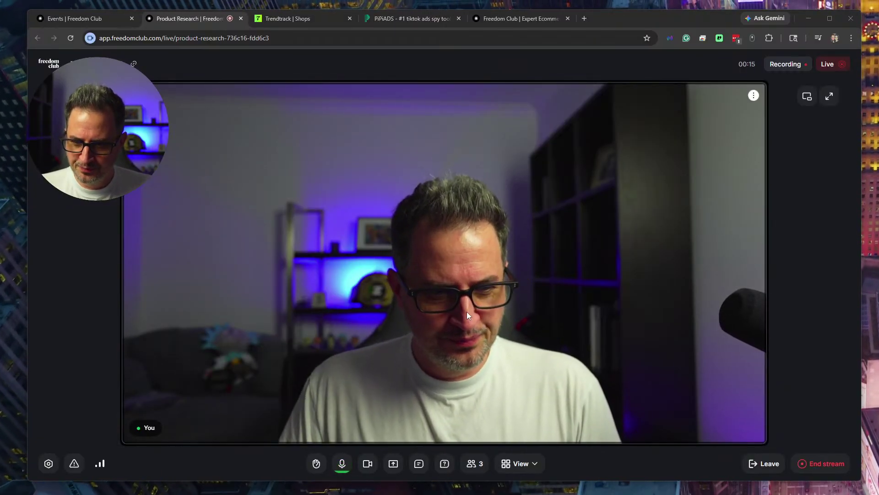
left_click(464, 472)
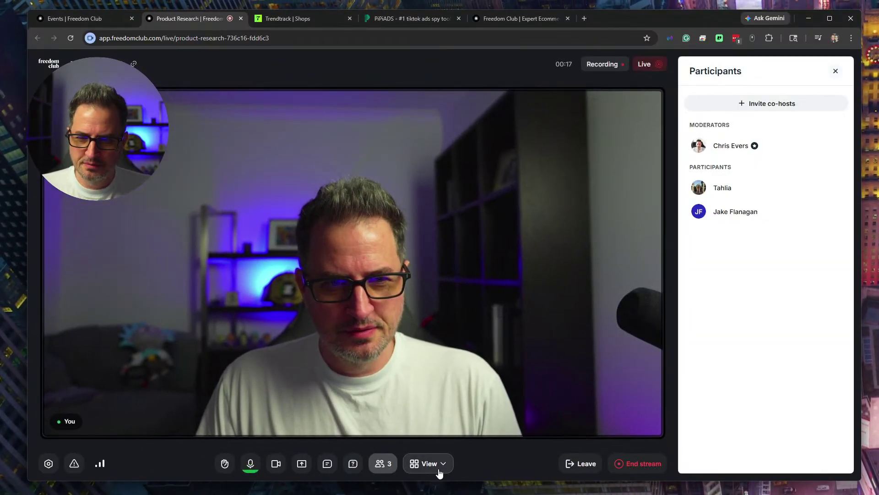
left_click(301, 464)
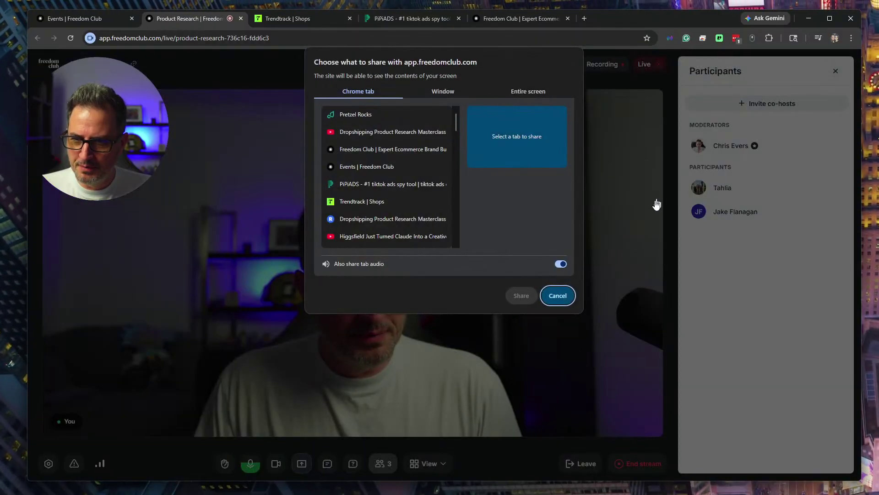
left_click(569, 296)
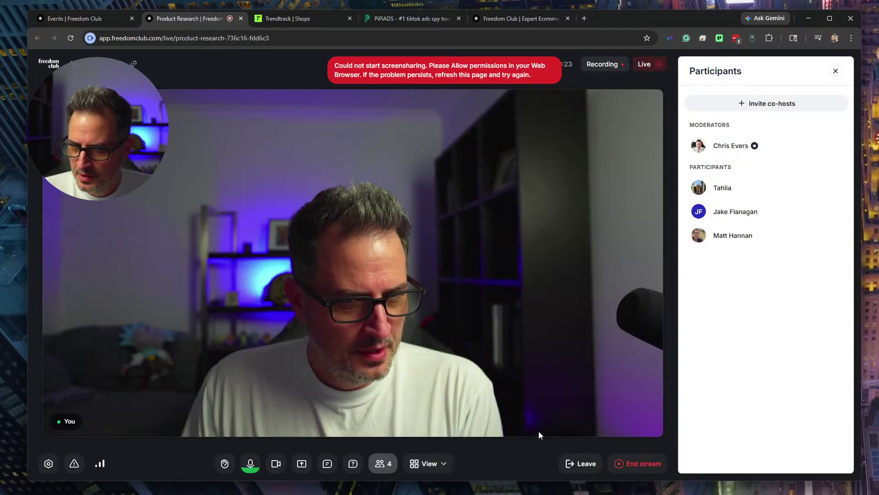
left_click(326, 465)
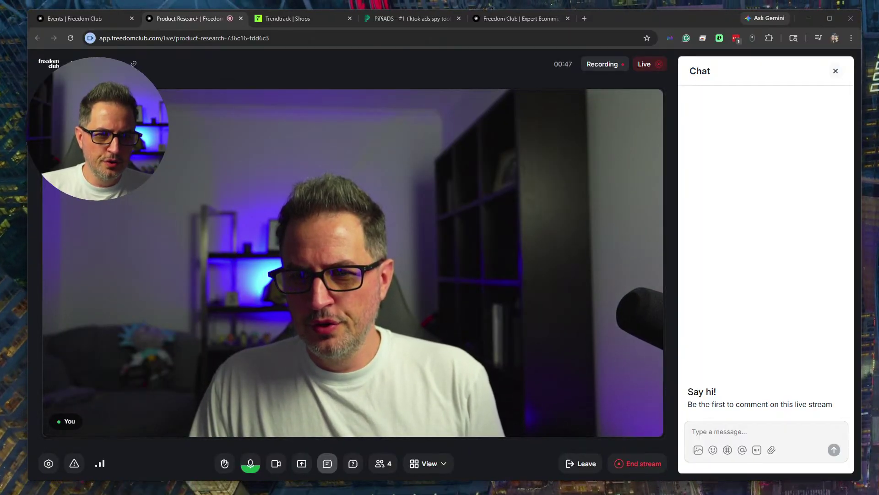
left_click(749, 431)
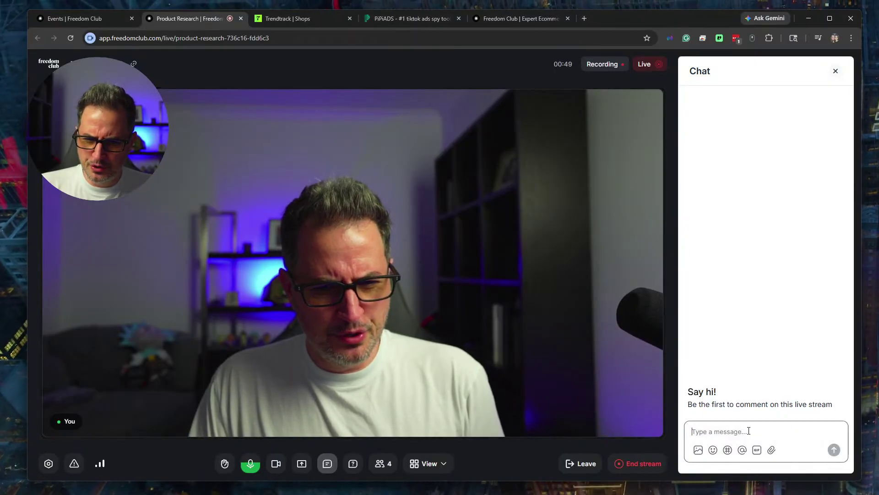
type("https://www.youtube.com/watch?v=jxVrUcf-aDE")
key("Return")
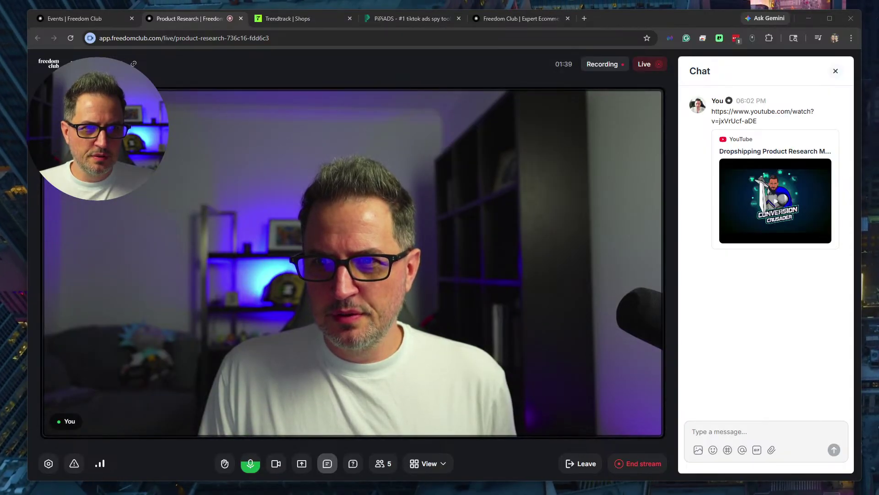
Post the Calendly booking link for the Freedom Club brand build in the live chat.
left_click(733, 432)
type("https://calendly.com/chris-freedomclubb/freeodm-club-brand-build")
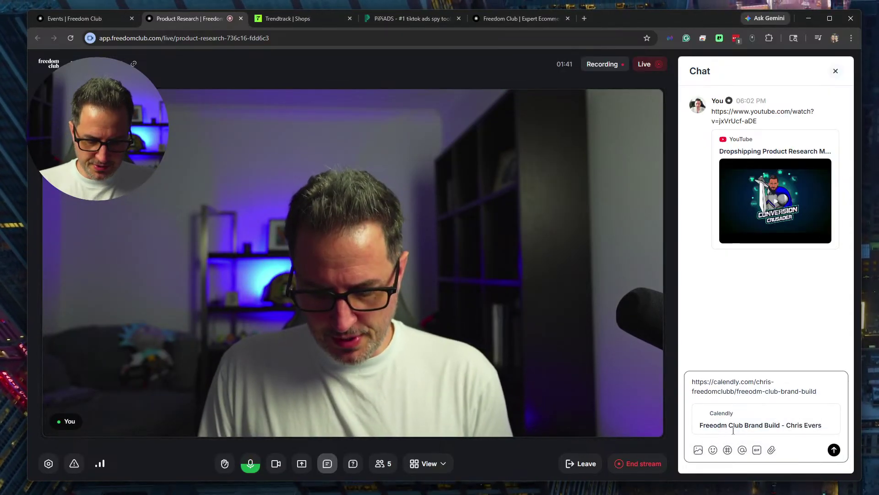
key("Return")
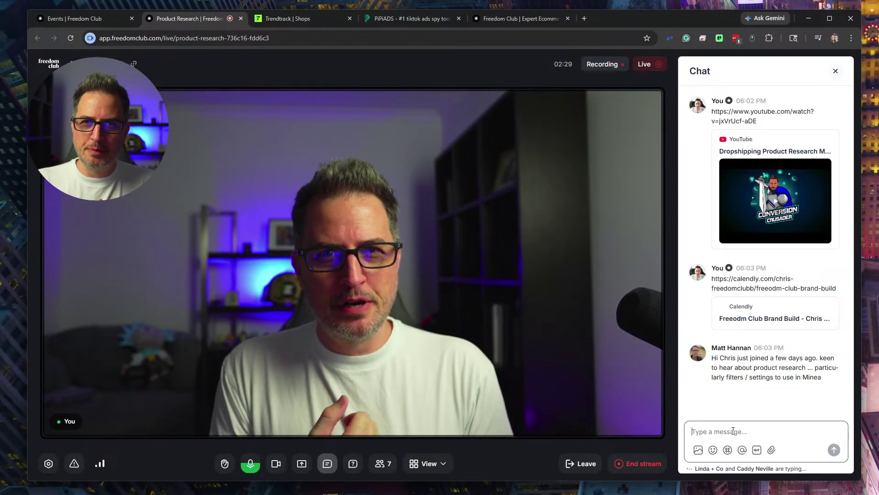
Detach the Product Research live session into its own window and move it off the visible screen area.
mouse_move(605, 157)
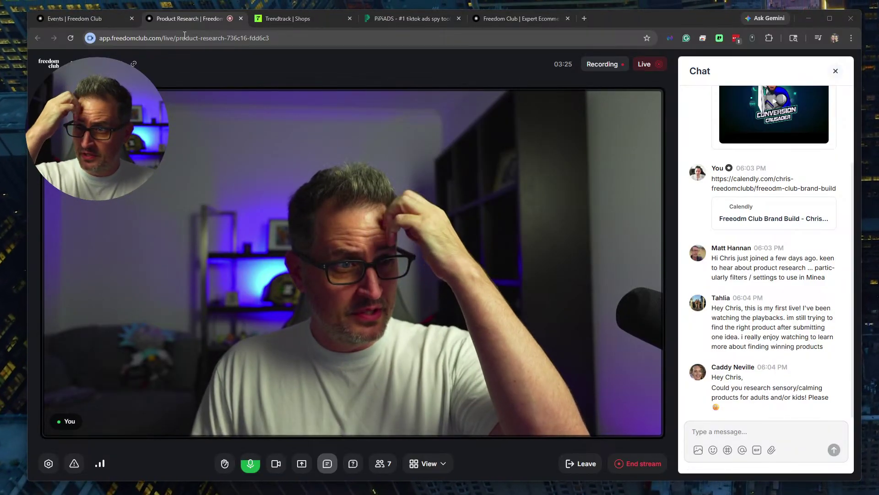
left_click_drag(194, 20, 844, 179)
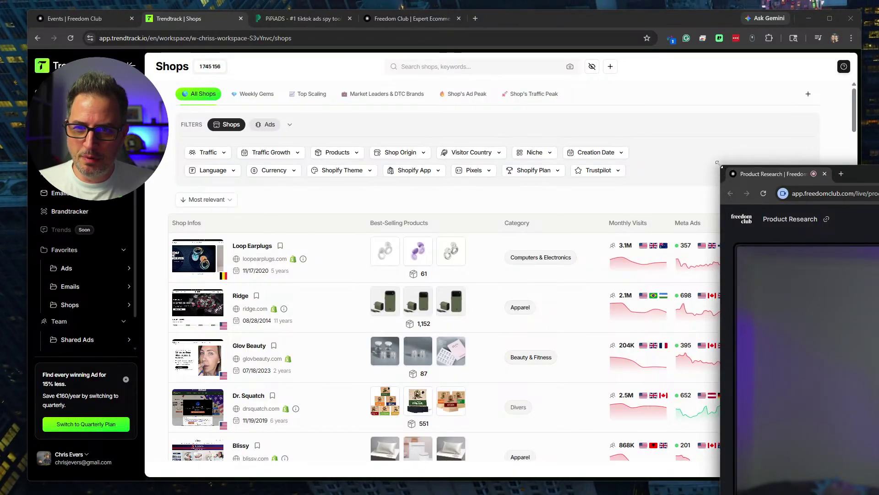
left_click_drag(723, 167, 878, 168)
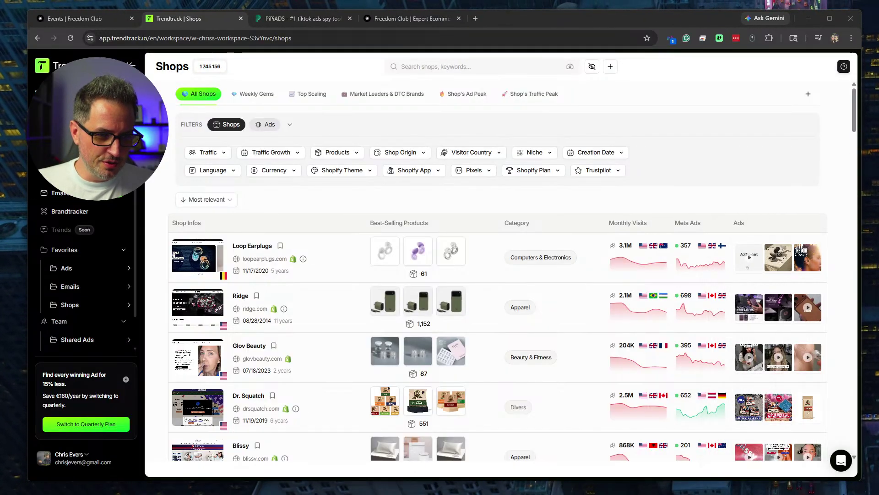
Open the homecraftology.com store in a new browser tab.
key("ctrl+t")
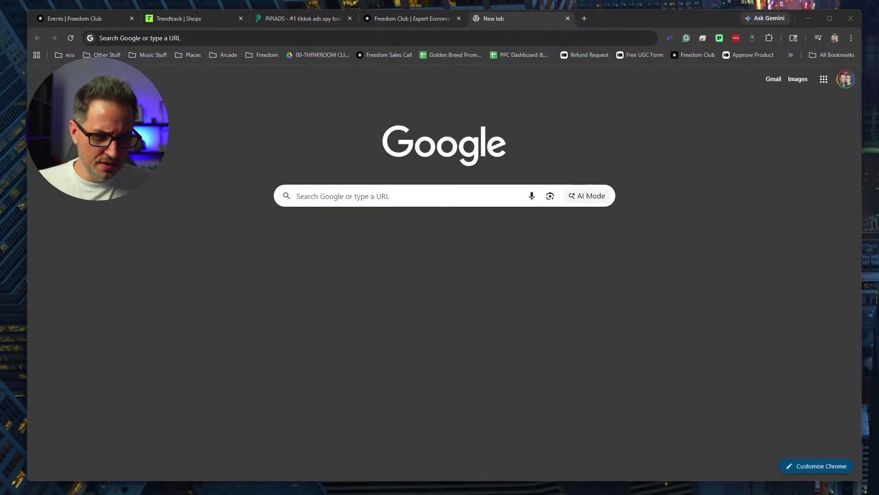
left_click(332, 39)
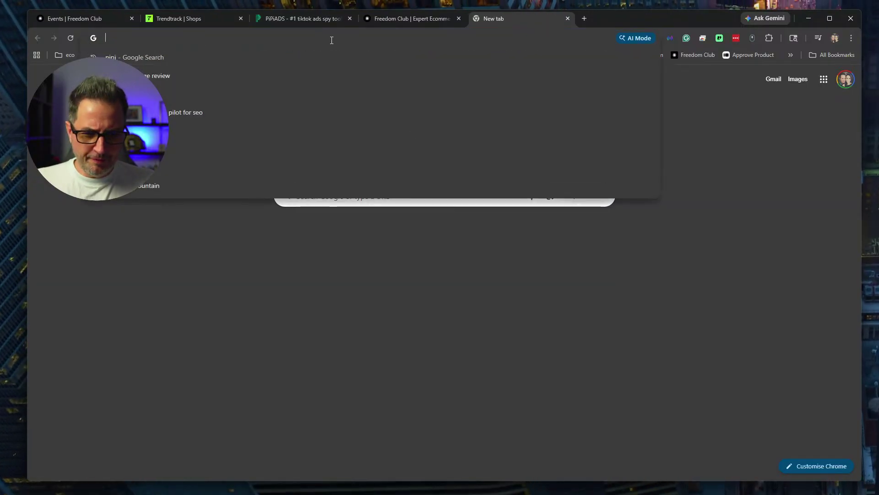
type("home")
key("Return")
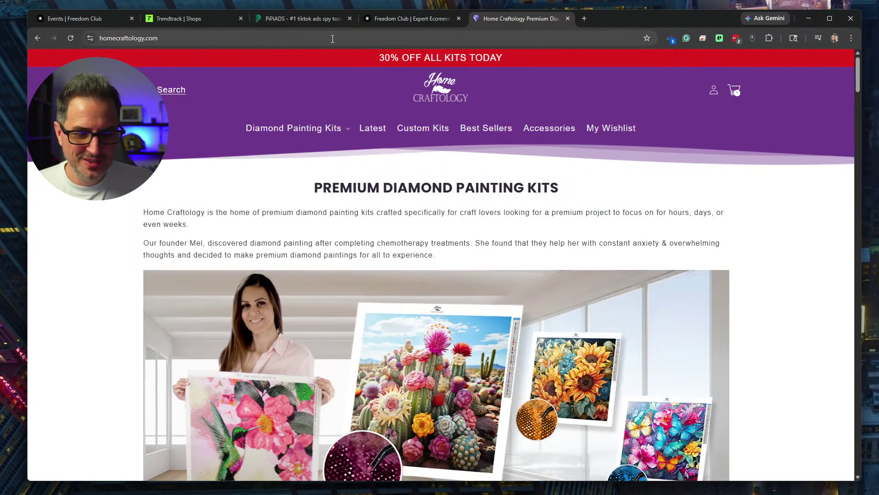
Look over the Home Craftology homepage, examining its latest, limited edition and best selling diamond painting kits.
scroll(345, 234, "down", 3)
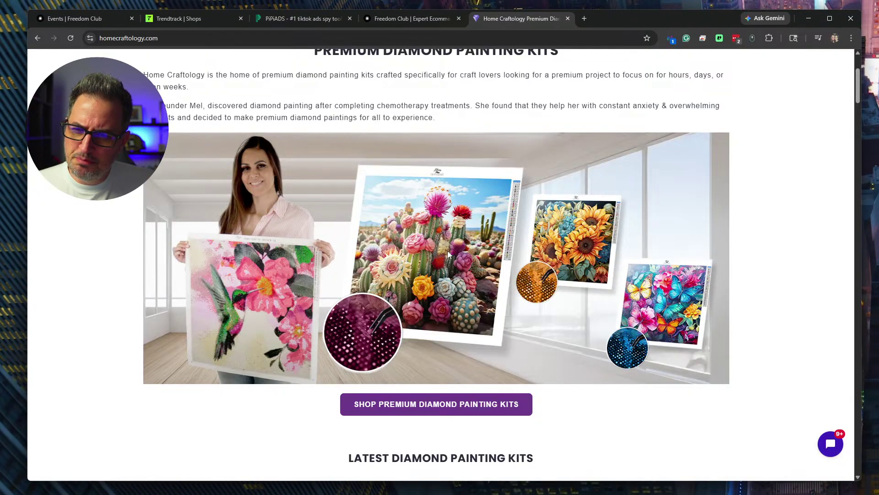
scroll(448, 254, "down", 7)
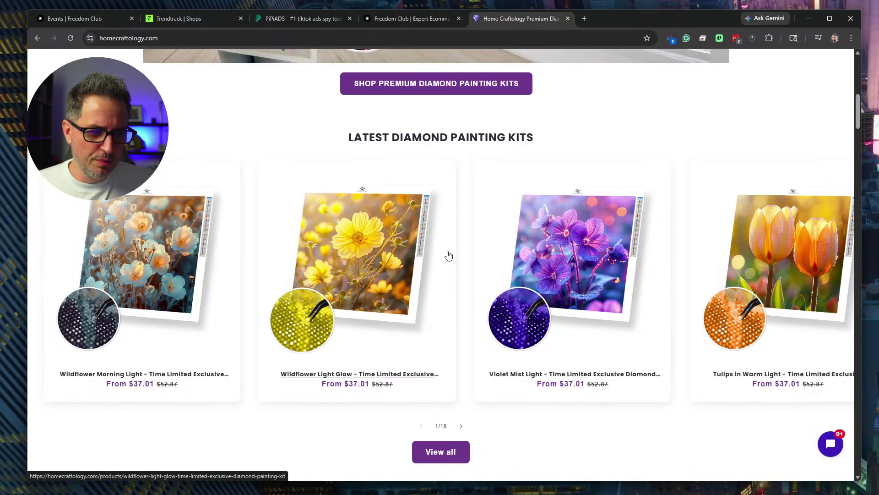
scroll(448, 255, "down", 7)
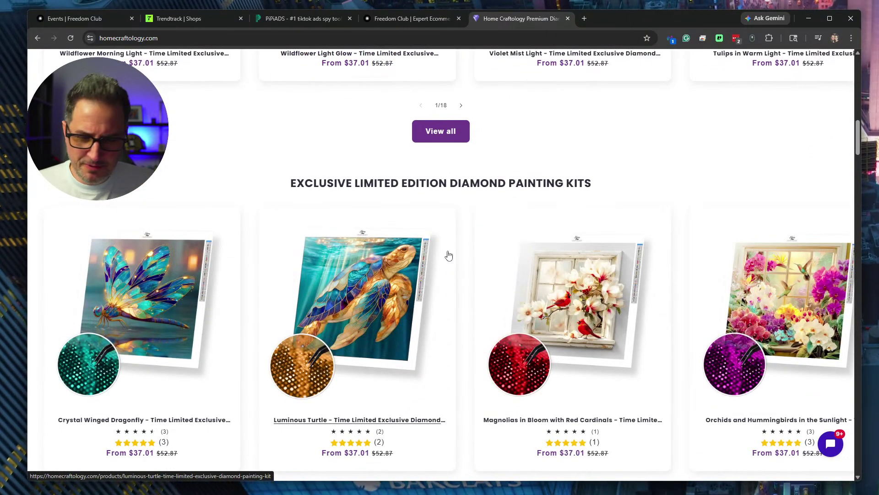
scroll(449, 255, "down", 6)
scroll(449, 255, "down", 3)
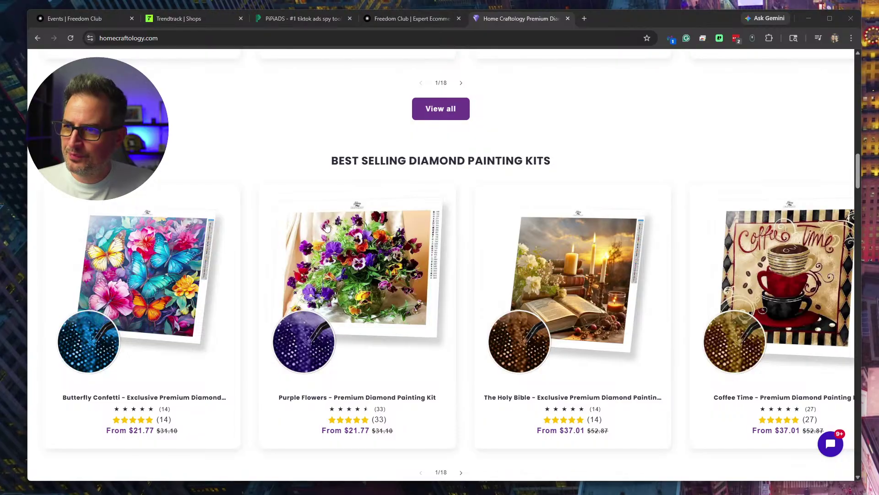
scroll(447, 280, "up", 10)
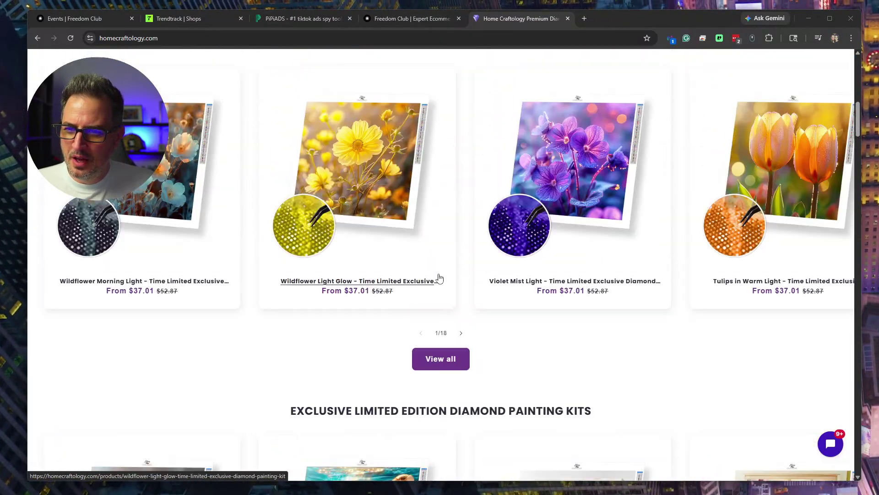
scroll(439, 278, "up", 5)
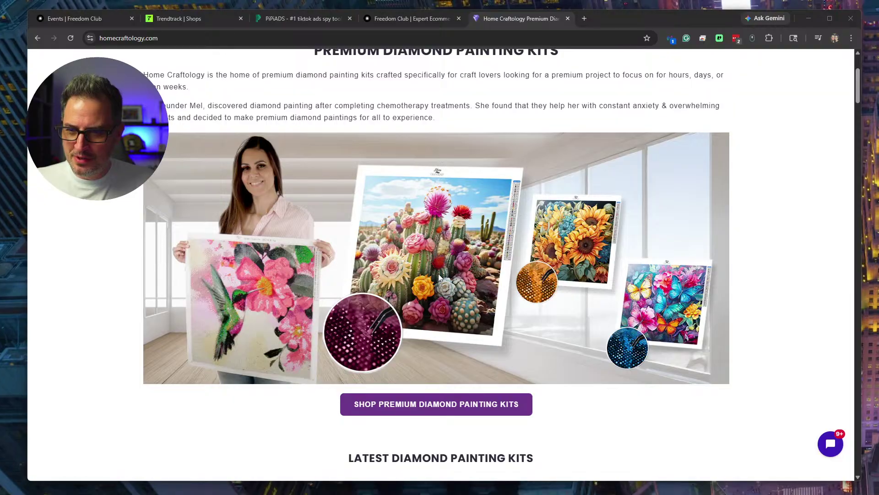
scroll(467, 229, "down", 5)
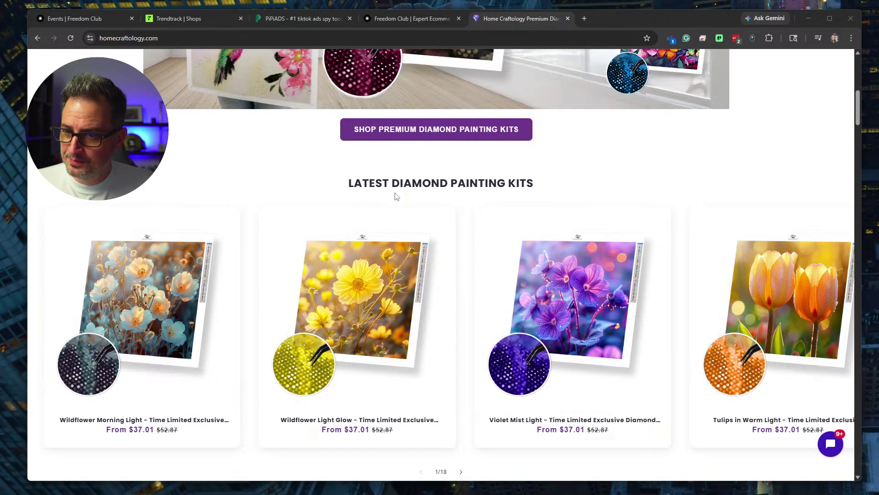
scroll(396, 196, "up", 2)
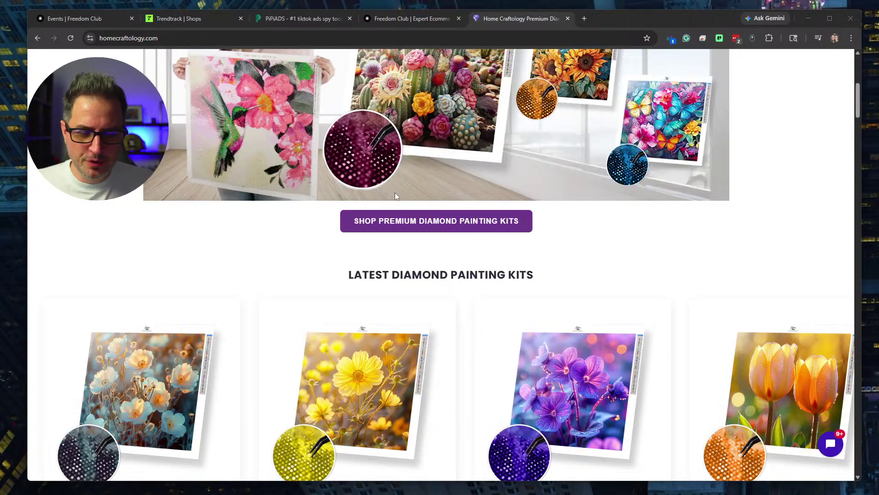
Move the PiPiADS tab behind the Home Craftology tab and glance over its affiliate program page.
left_click(412, 22)
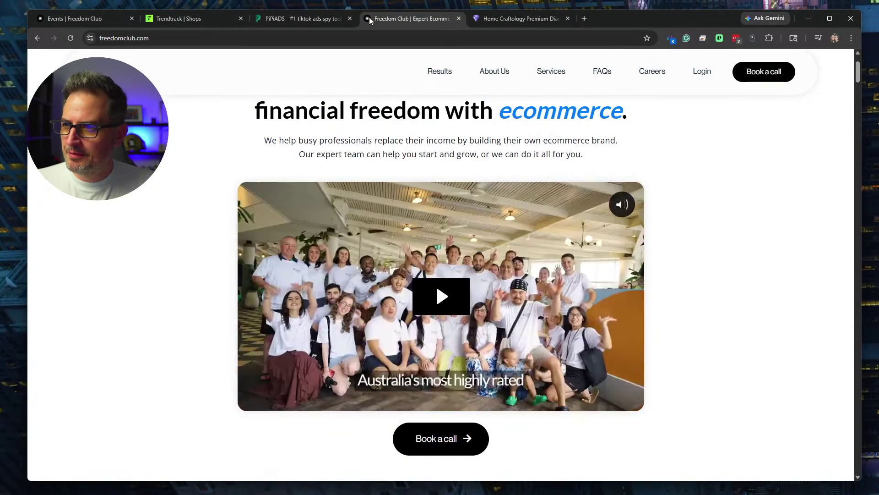
left_click_drag(321, 18, 539, 18)
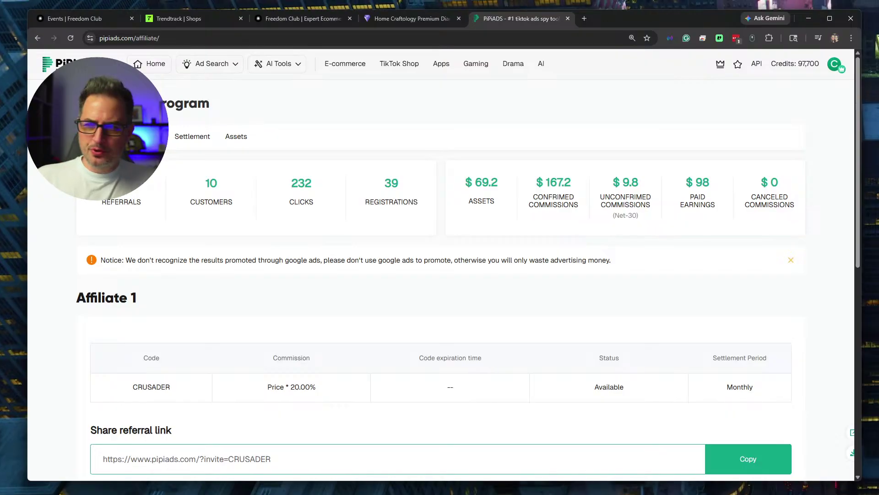
scroll(542, 310, "down", 7)
scroll(458, 229, "up", 7)
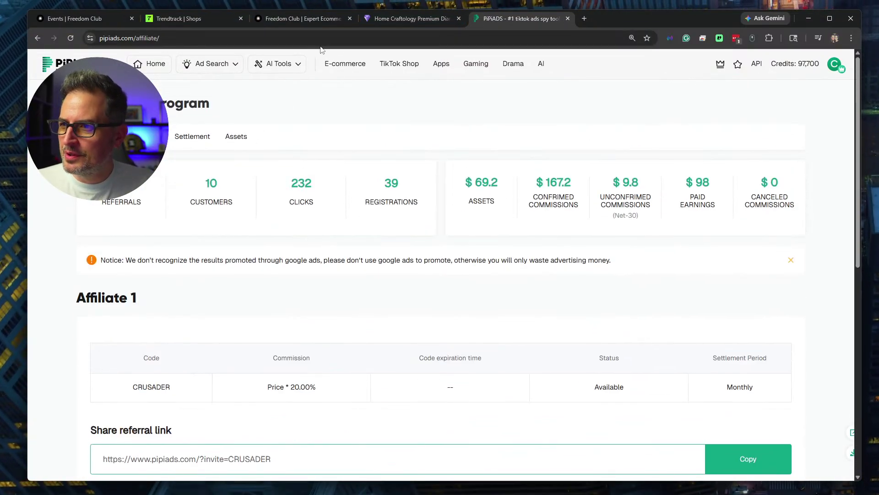
Open pipiads.com in the current tab, enter the logged-in dashboard and glance over its collections and ad tracker section.
left_click(307, 40)
type("pipi")
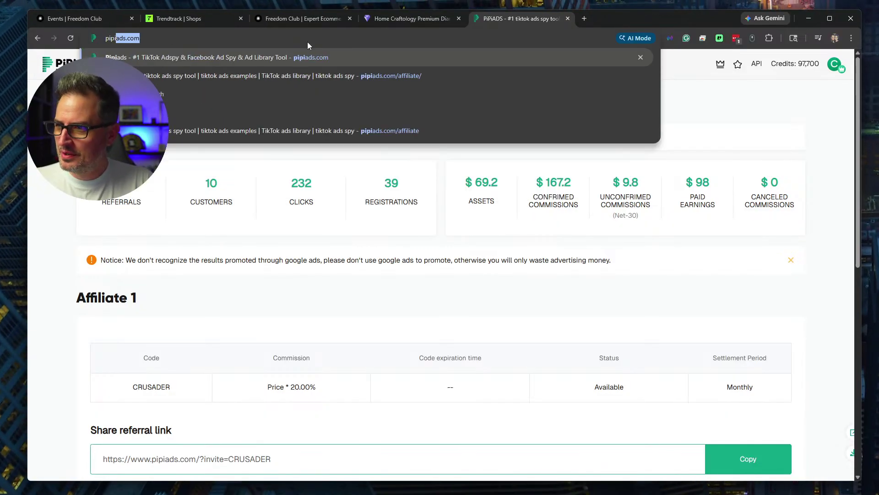
key("Return")
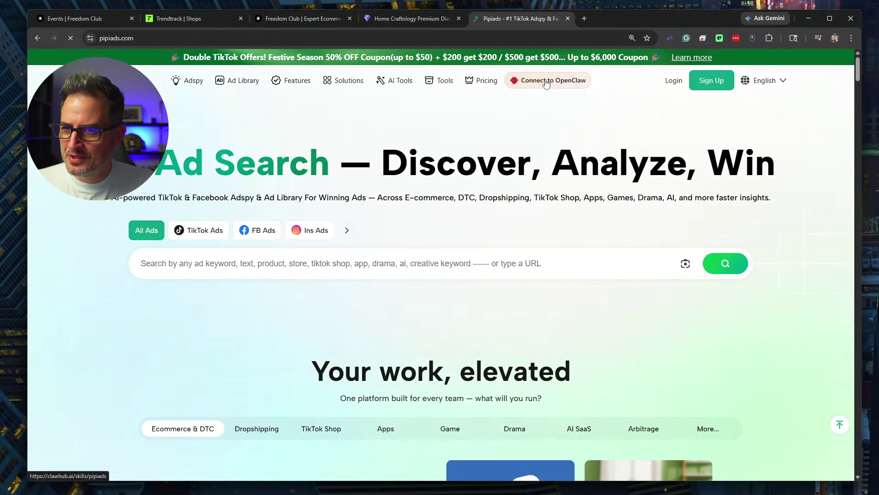
left_click(674, 82)
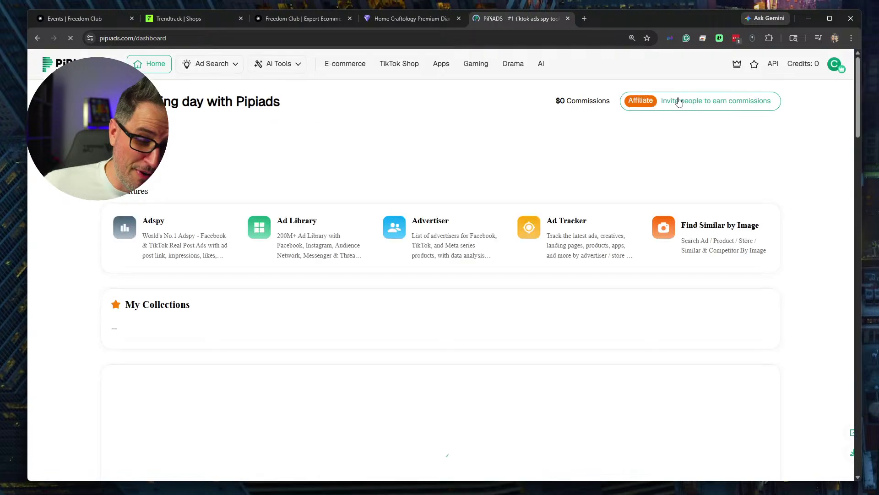
scroll(426, 308, "down", 4)
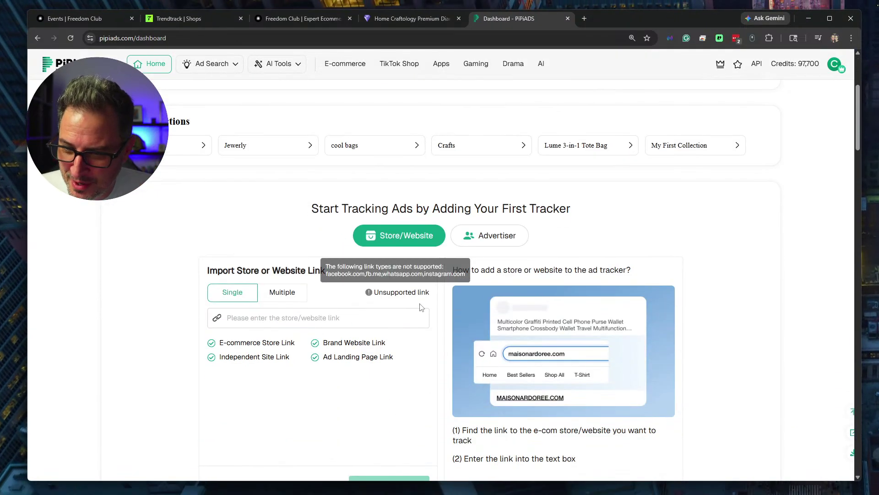
scroll(394, 266, "up", 4)
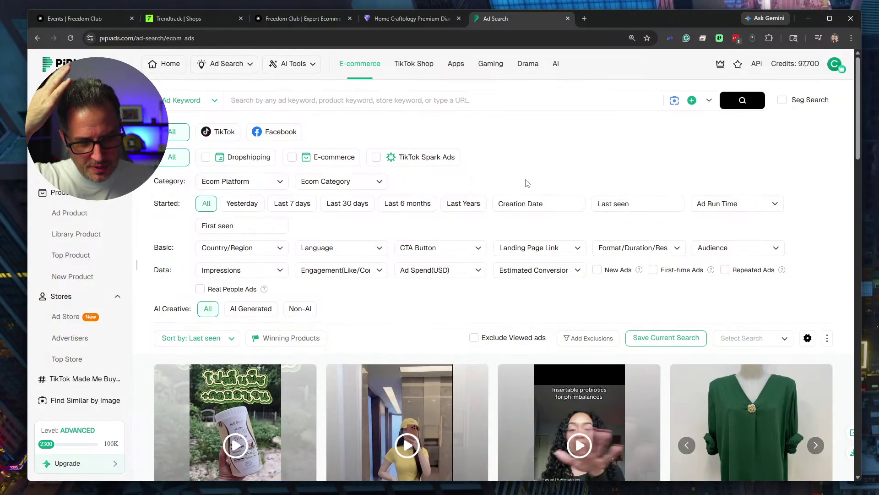
Browse the PiPiADS e-commerce ad search results, examining the ads' impressions, running days and likes.
scroll(525, 183, "down", 8)
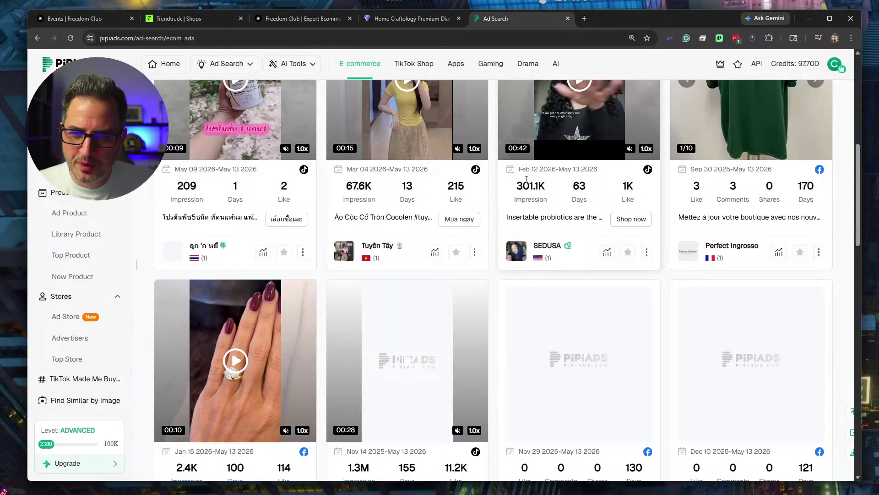
scroll(463, 227, "down", 10)
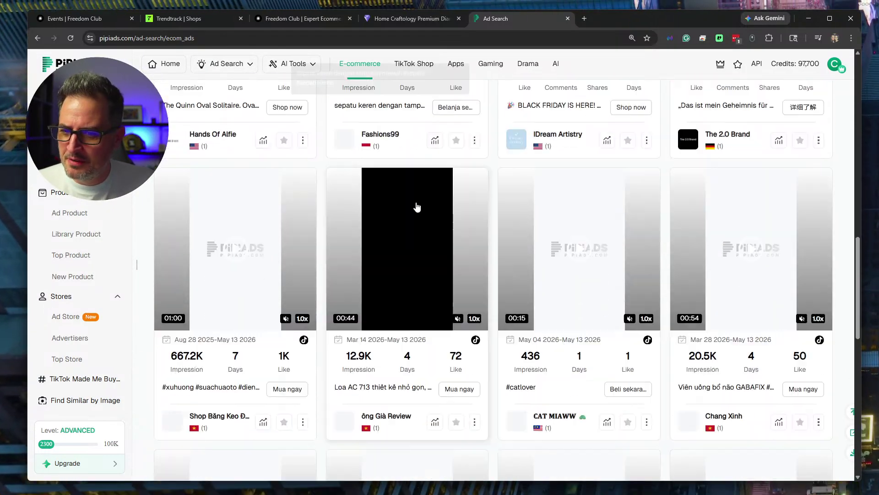
scroll(463, 227, "down", 10)
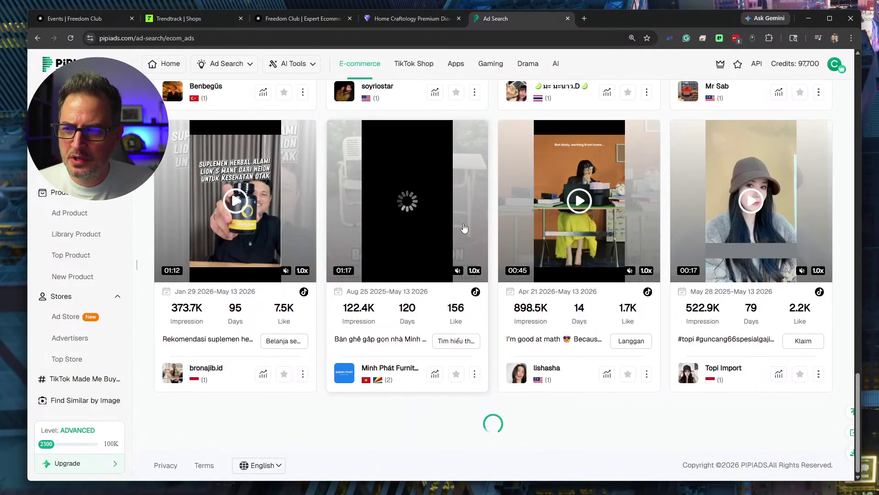
scroll(476, 251, "up", 20)
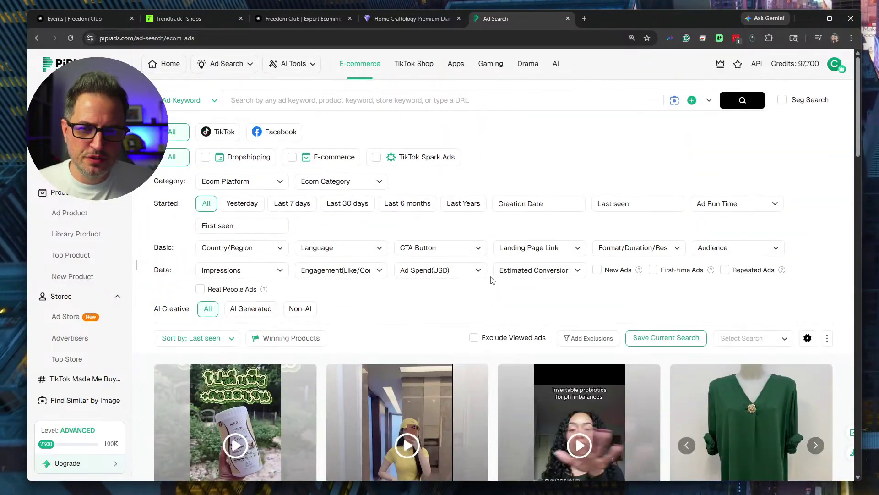
scroll(491, 280, "down", 9)
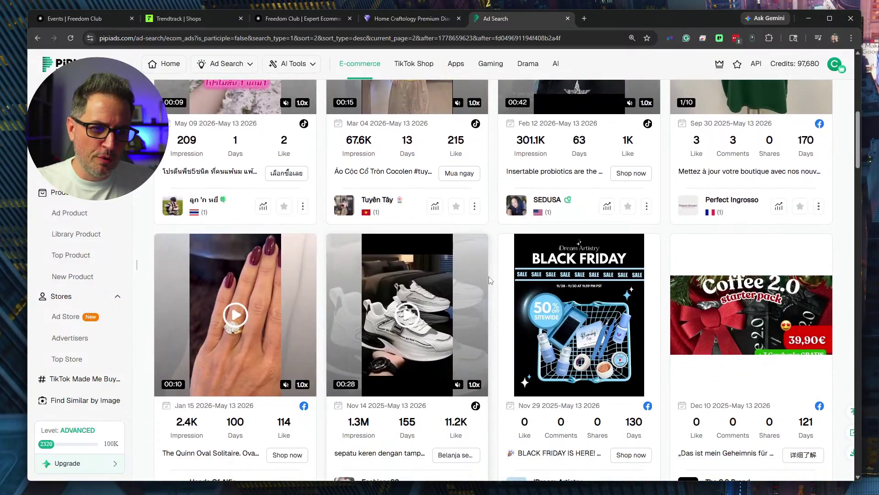
Try the Facebook platform filter on the e-commerce ads and restore the selection to all platforms.
scroll(491, 280, "up", 8)
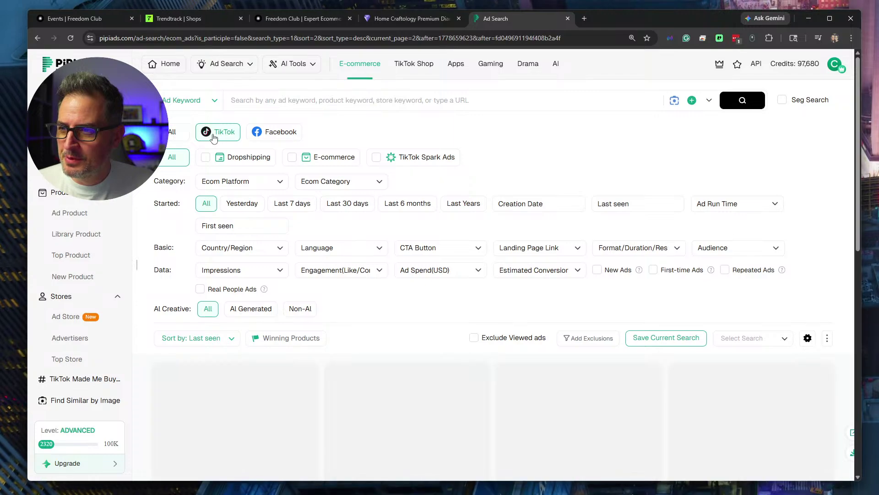
left_click(283, 132)
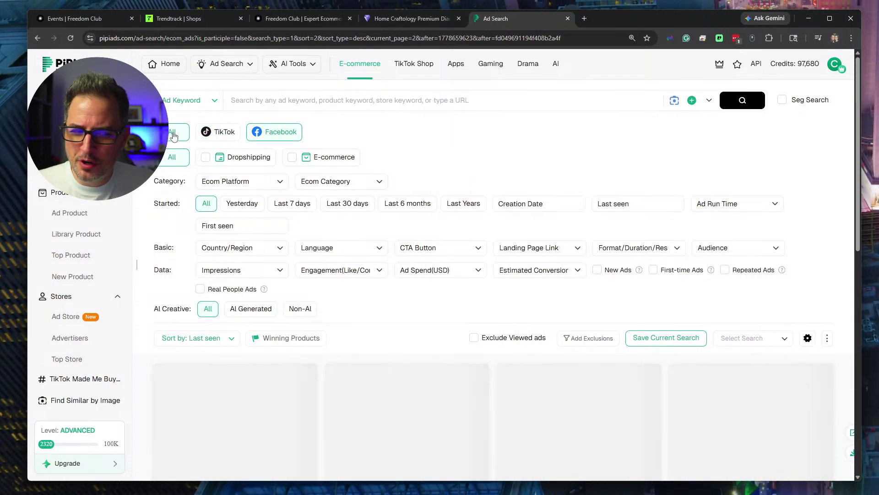
left_click(173, 134)
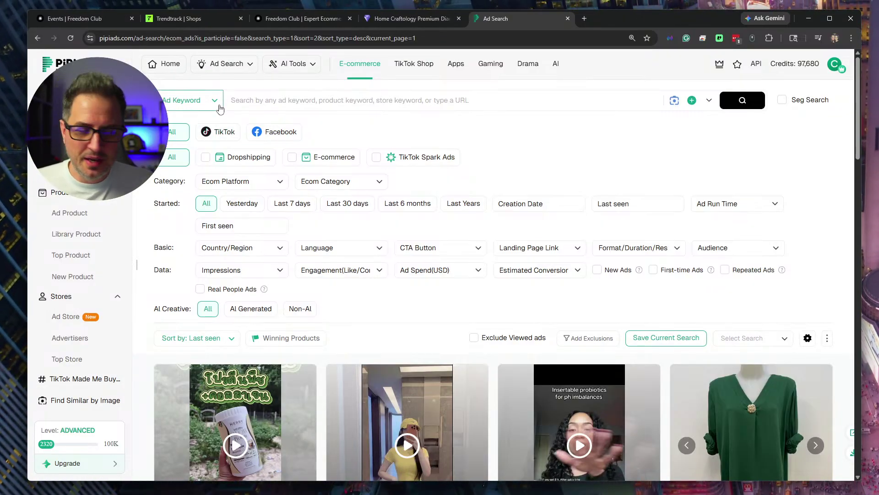
Move the Trendtrack tab behind the Ad Search tab and examine Loop Earplugs' monthly visits and Meta ads trends.
left_click_drag(185, 18, 524, 29)
scroll(415, 288, "down", 2)
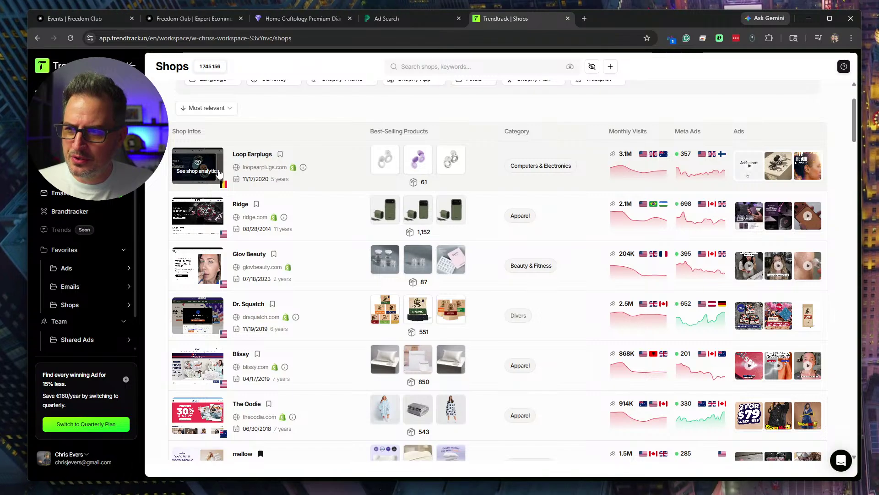
mouse_move(653, 171)
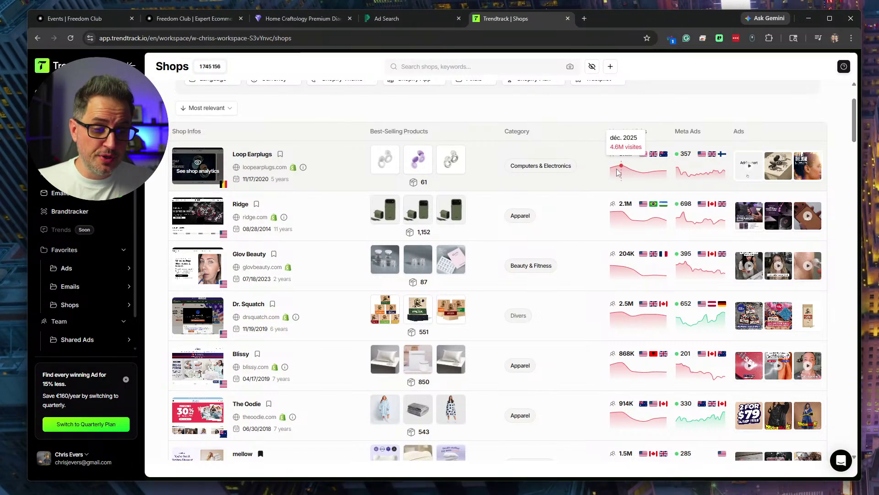
mouse_move(689, 171)
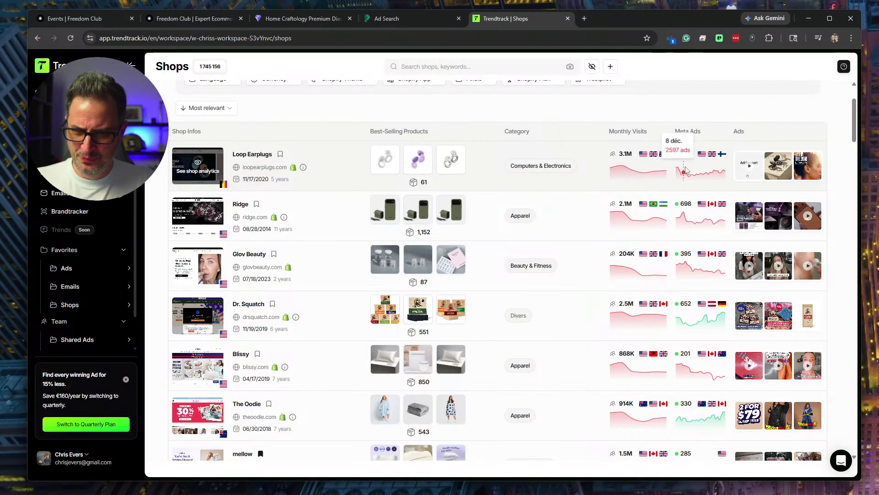
mouse_move(684, 215)
Examine Dr. Squatch's visit and Meta ads trends, plus Blissy's best-selling products and traffic in the shops list.
scroll(520, 229, "down", 5)
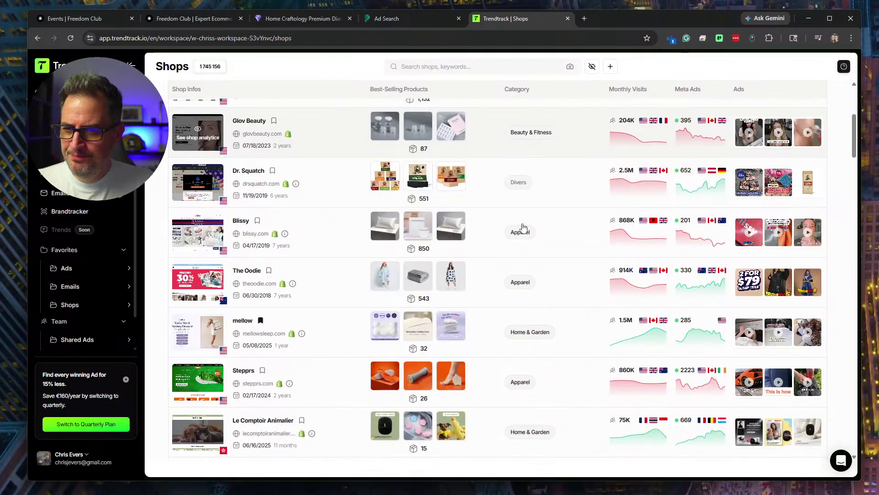
scroll(575, 221, "up", 3)
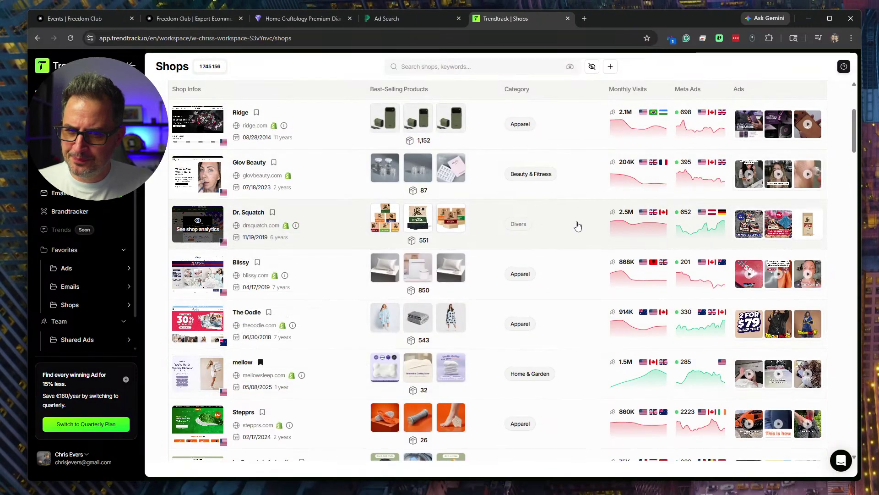
mouse_move(620, 220)
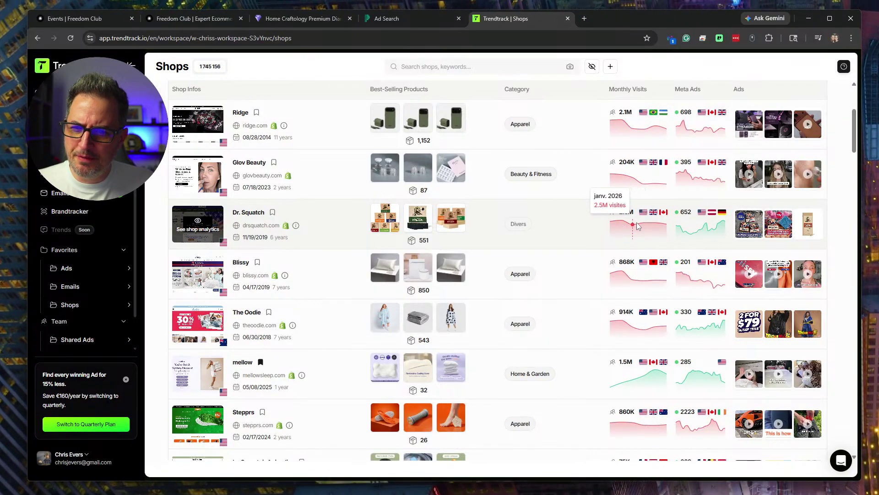
mouse_move(684, 231)
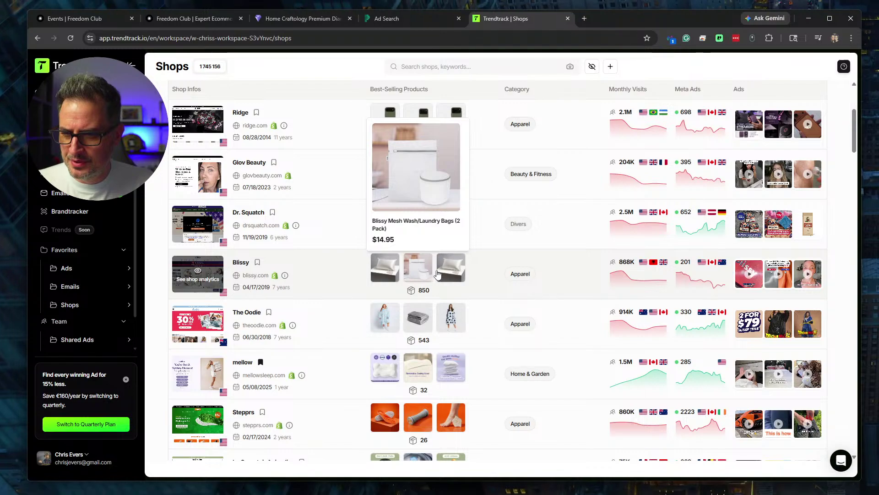
mouse_move(645, 277)
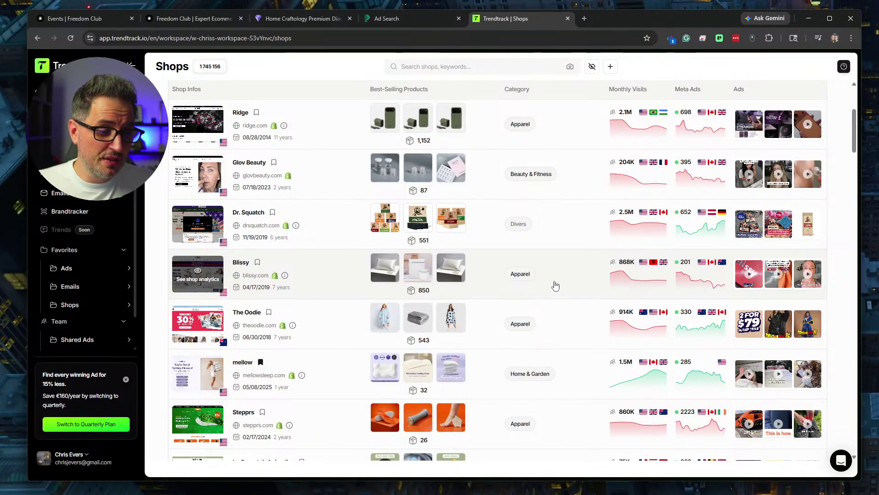
mouse_move(394, 268)
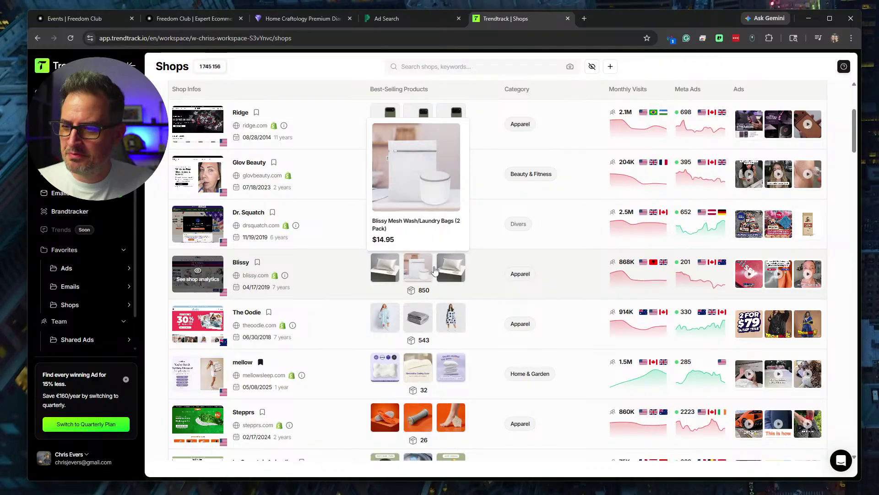
Examine the mellow shop's best-selling products and monthly visits trend in the shops list.
scroll(534, 275, "down", 1)
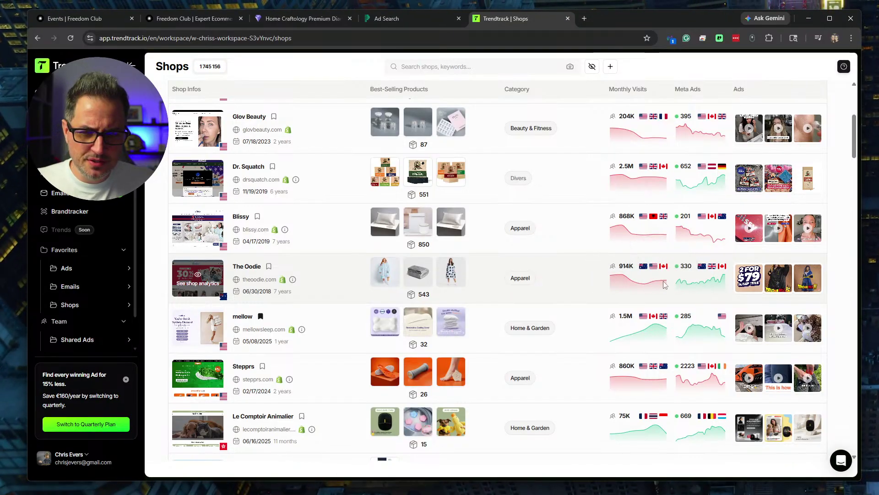
scroll(568, 286, "down", 1)
mouse_move(295, 278)
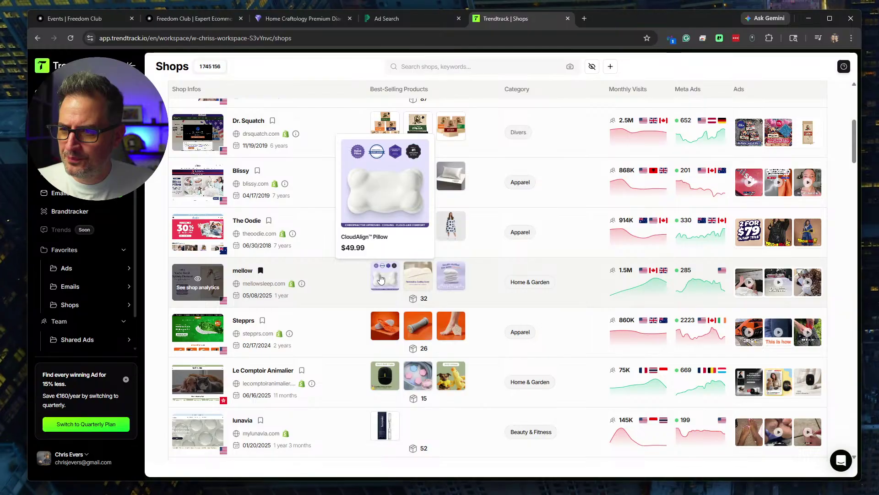
mouse_move(464, 284)
mouse_move(427, 284)
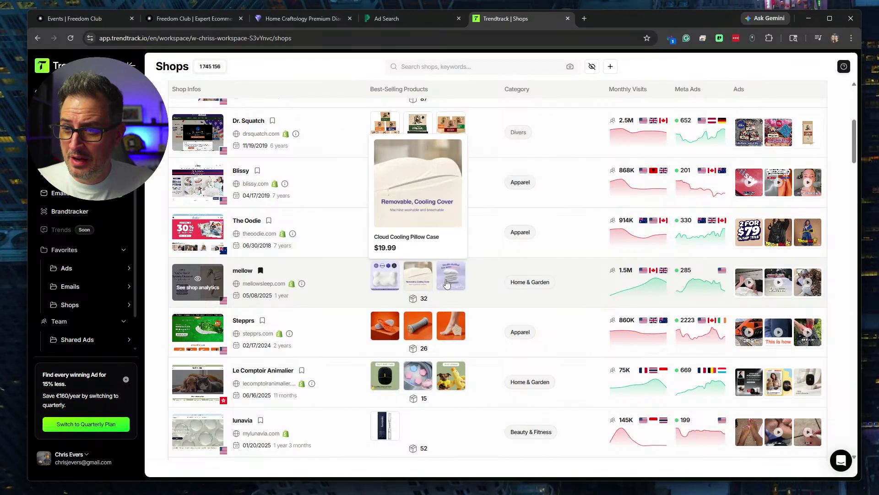
mouse_move(618, 294)
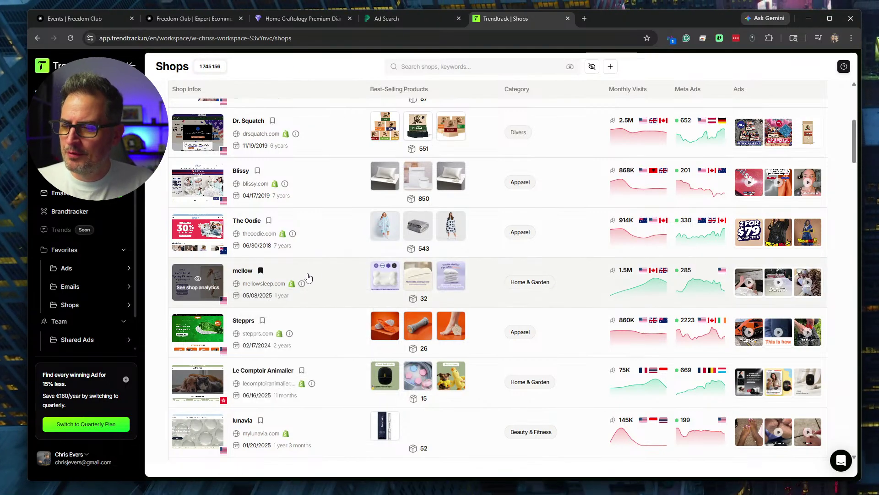
Open the mellow shop's analytics and review its traffic and live ads charts, best-selling products and similar shops.
left_click(313, 277)
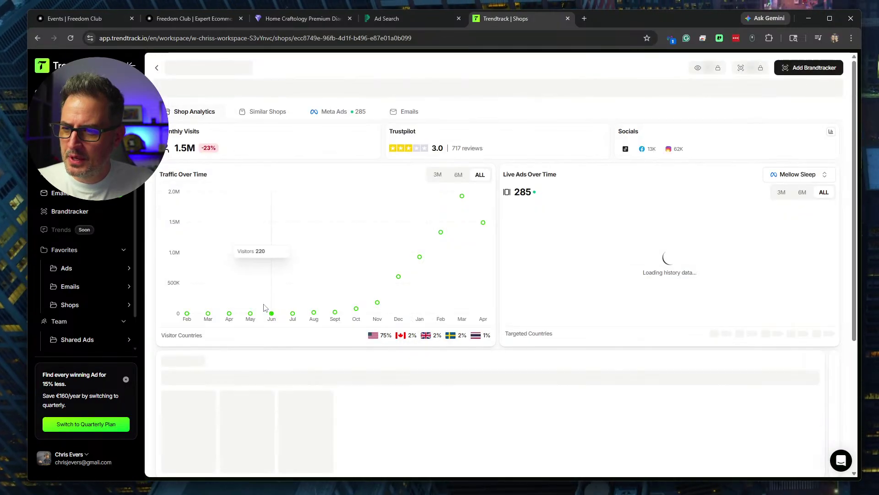
scroll(520, 172, "down", 4)
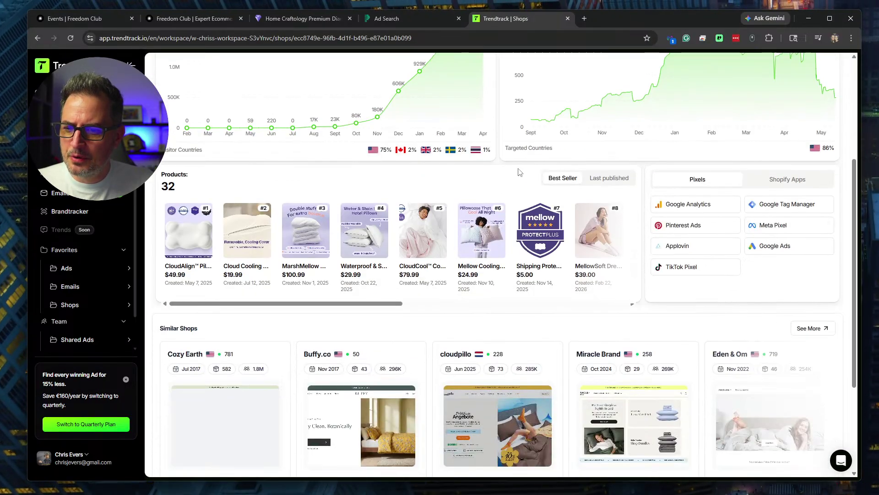
scroll(415, 272, "up", 4)
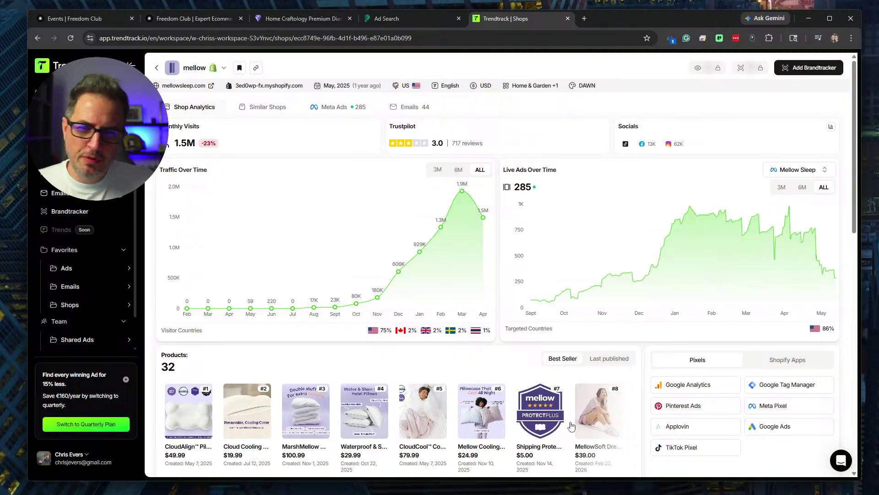
scroll(595, 247, "down", 3)
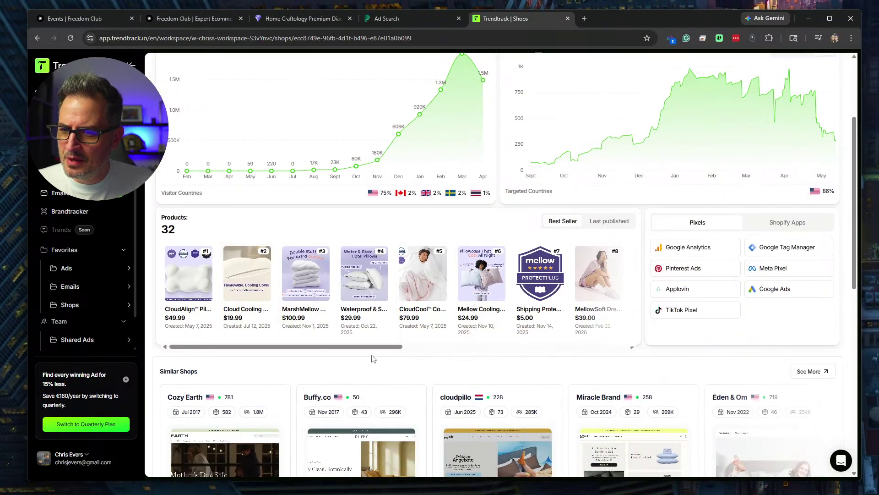
Open mellow's cooling pillowcase product page, review its bundle offers and customer reviews, and return to the Trendtrack shop analytics.
left_click(481, 273)
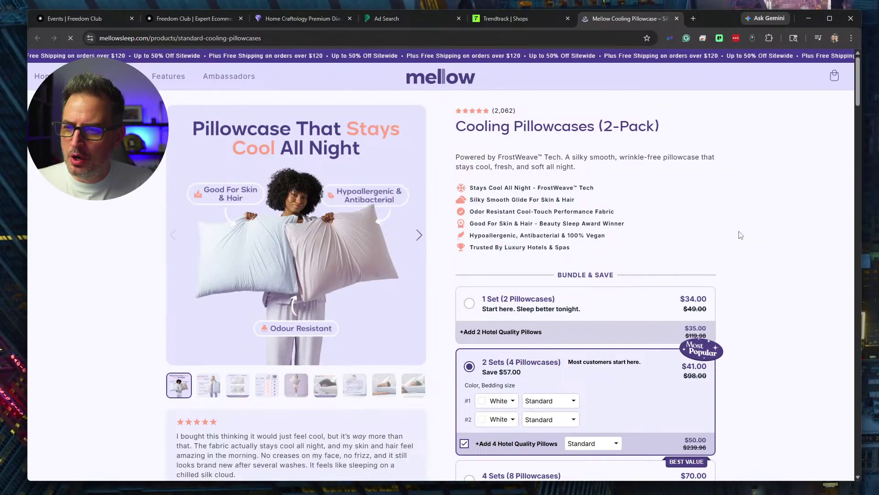
scroll(740, 234, "down", 8)
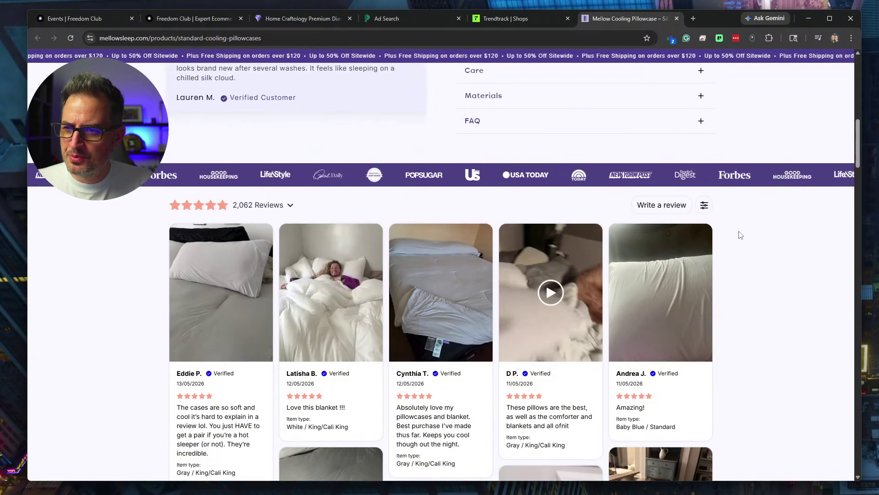
scroll(740, 233, "down", 3)
scroll(738, 234, "up", 12)
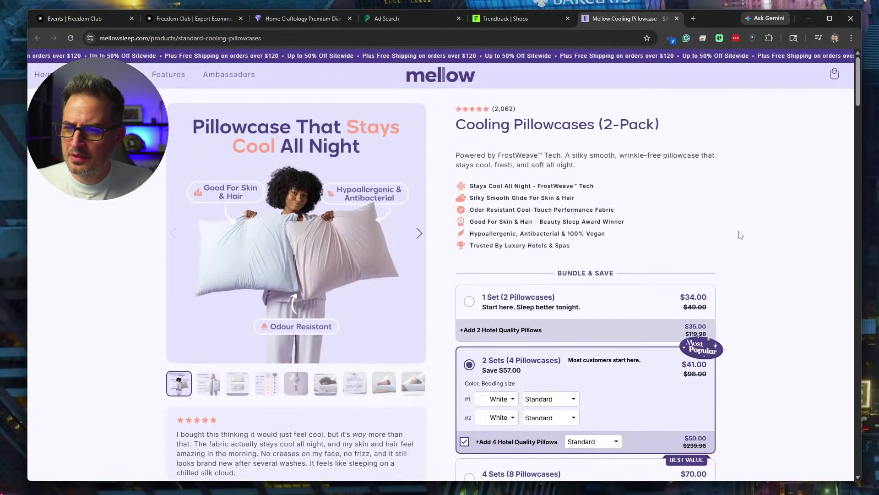
left_click(476, 38)
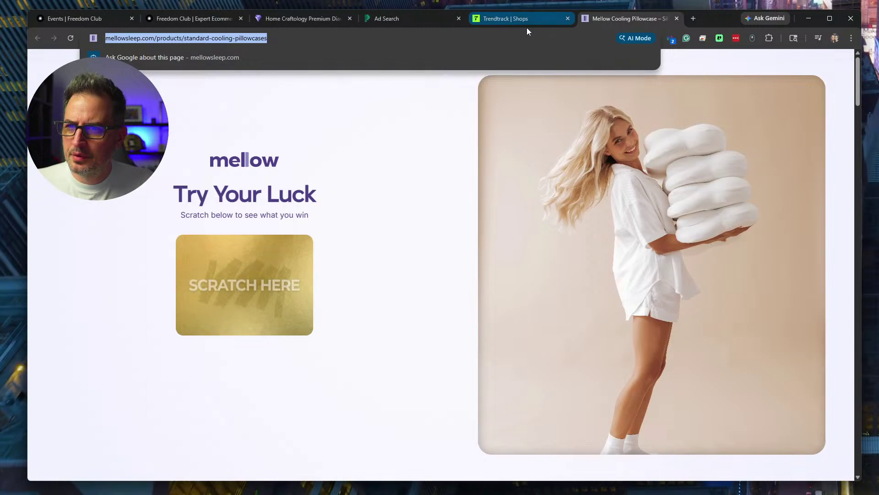
left_click(522, 19)
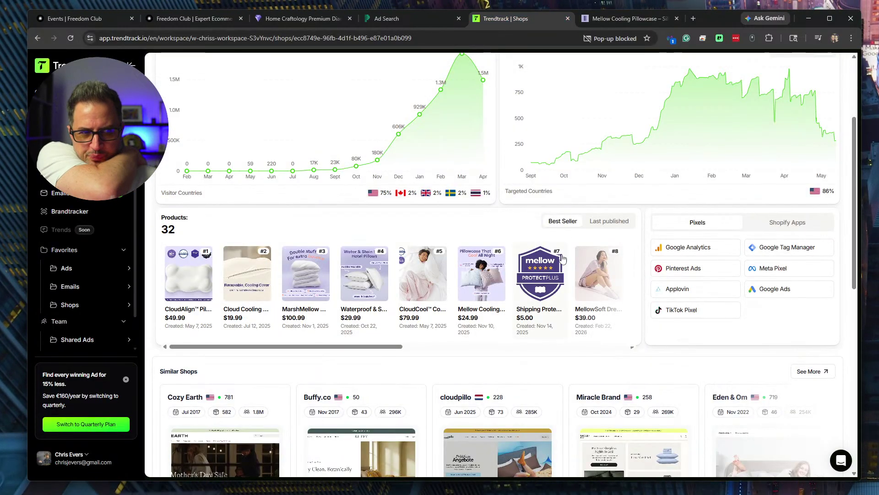
Review mellow's similar shops and best-selling products, and switch to PiPiADS to look over the e-commerce ad search filters and results.
scroll(568, 252, "down", 4)
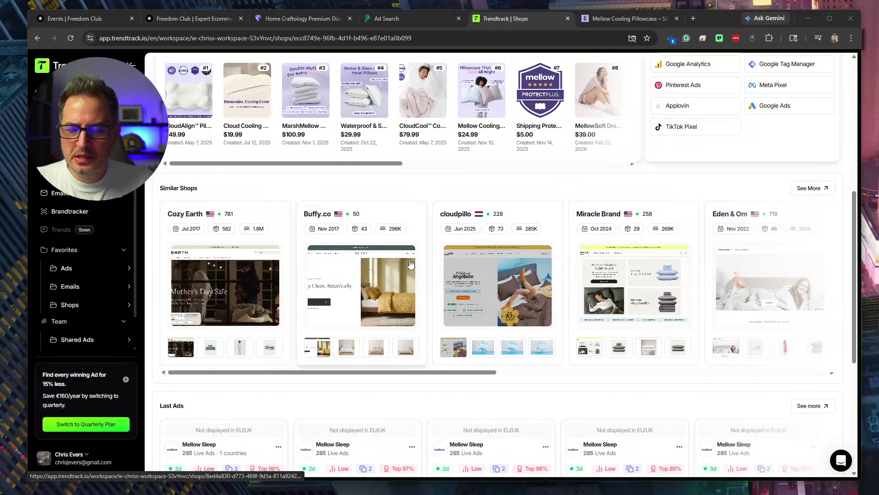
scroll(462, 339, "up", 2)
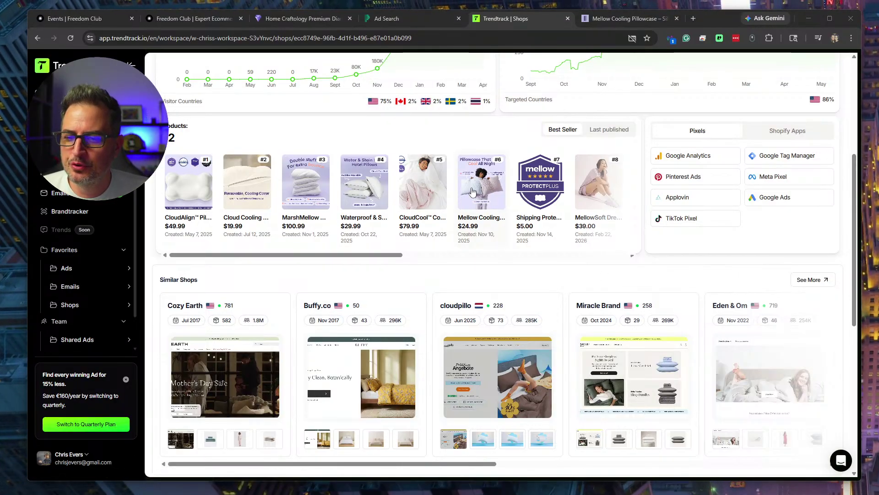
left_click(406, 17)
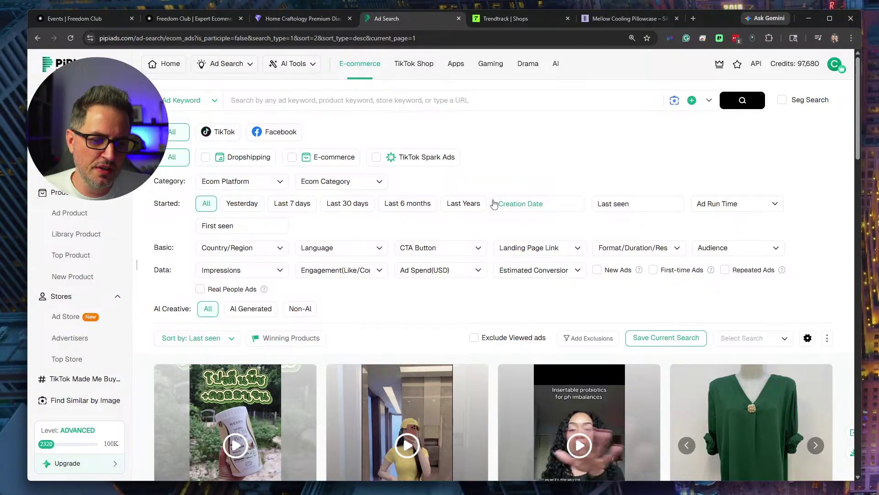
scroll(494, 203, "down", 4)
scroll(494, 203, "up", 4)
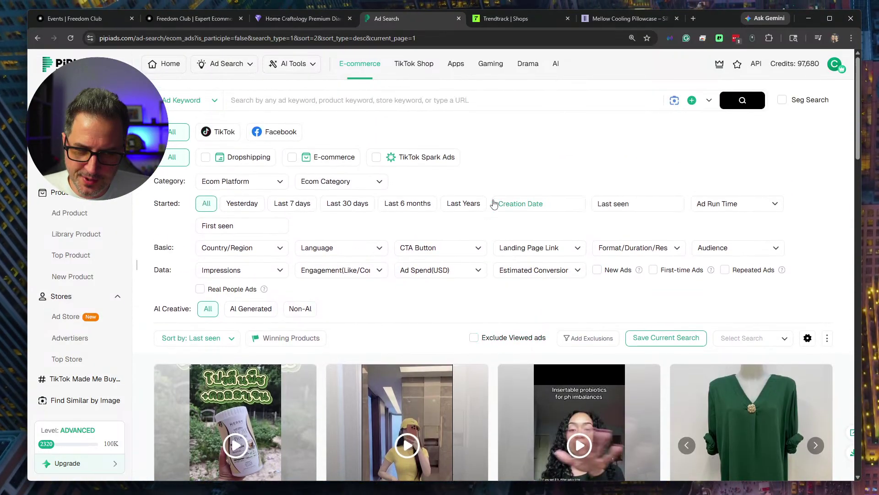
Open the Winning Products spreadsheet in a new browser tab and copy its sharing link.
left_click(693, 18)
type("win")
key("Return")
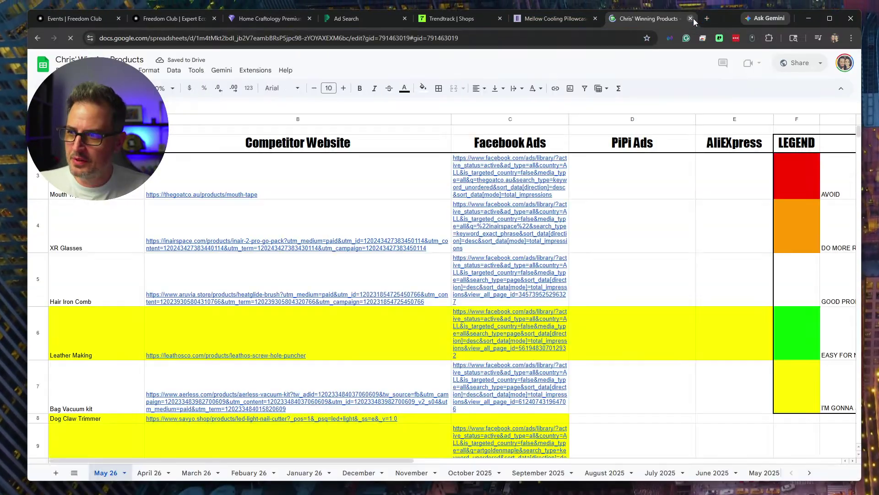
left_click(803, 63)
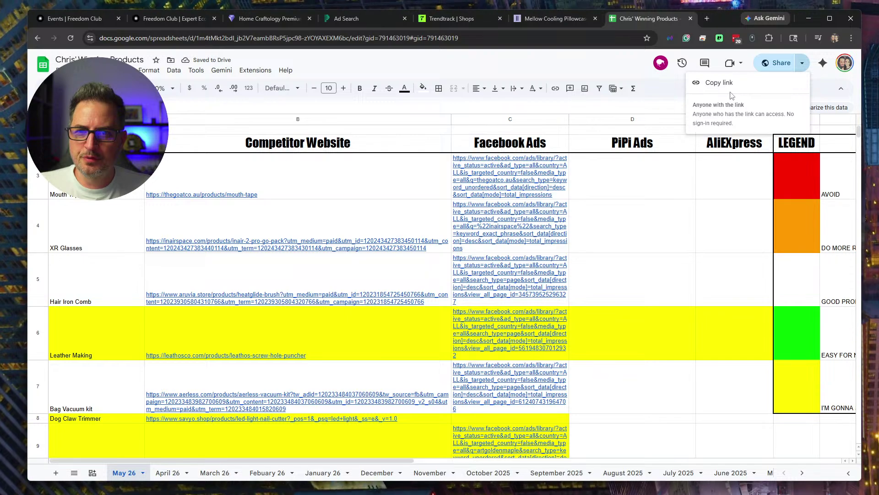
left_click(729, 84)
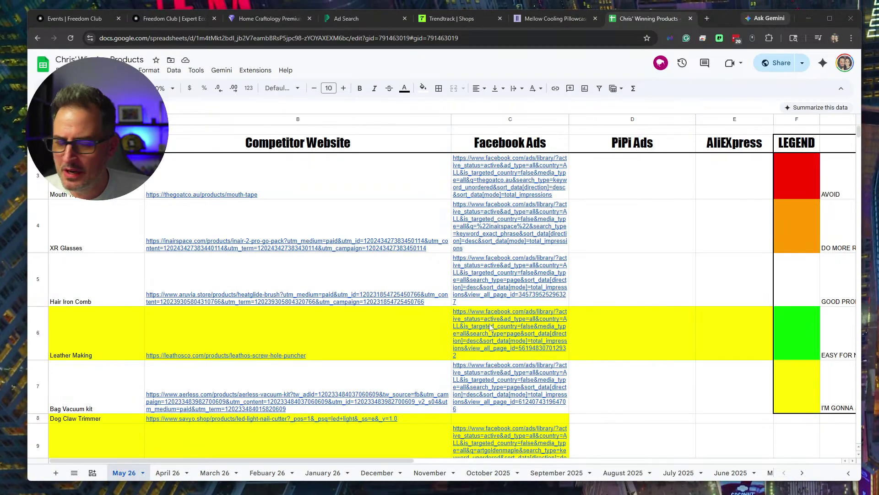
Look through the product list on the May 26 sheet and open the Febuary 2025 sheet.
scroll(477, 321, "down", 7)
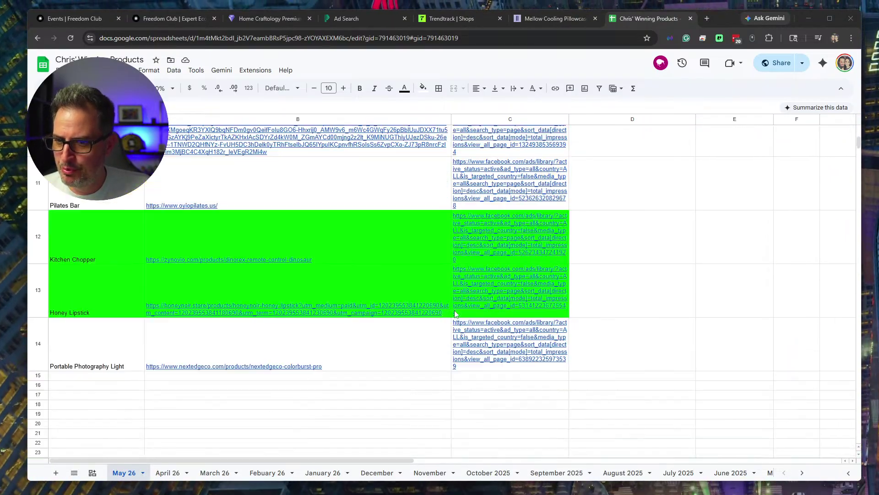
scroll(455, 314, "up", 7)
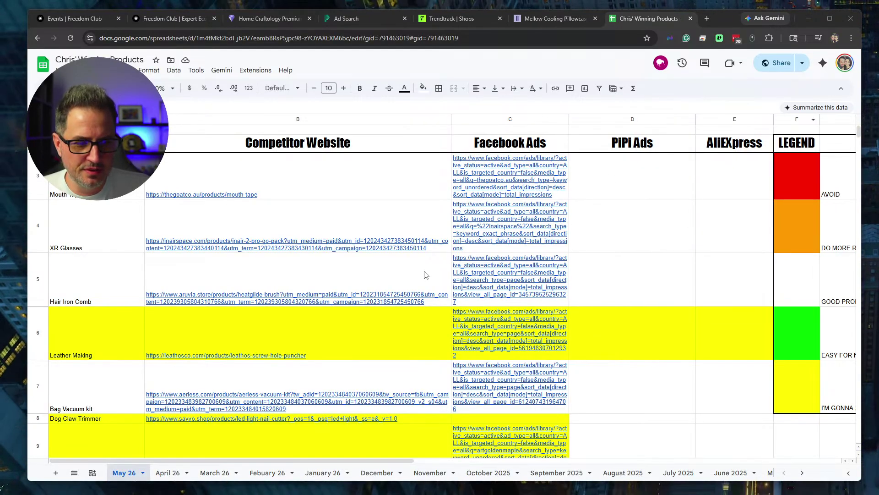
scroll(422, 277, "down", 9)
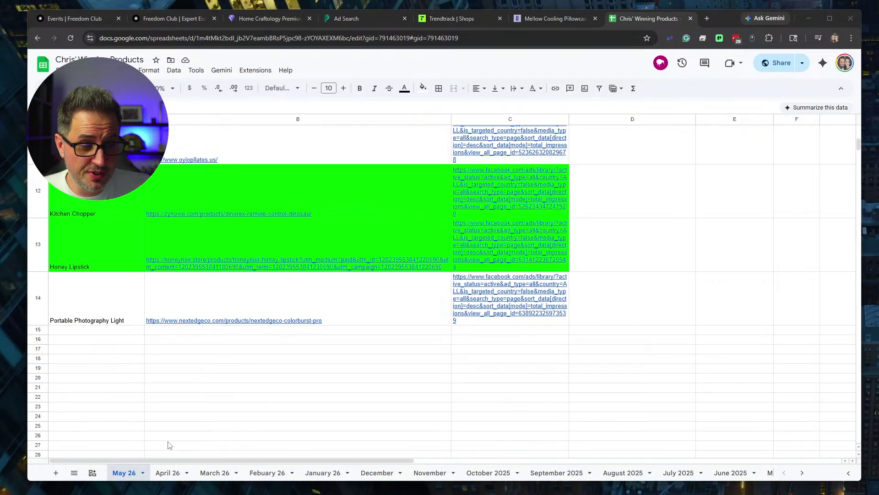
left_click(802, 473)
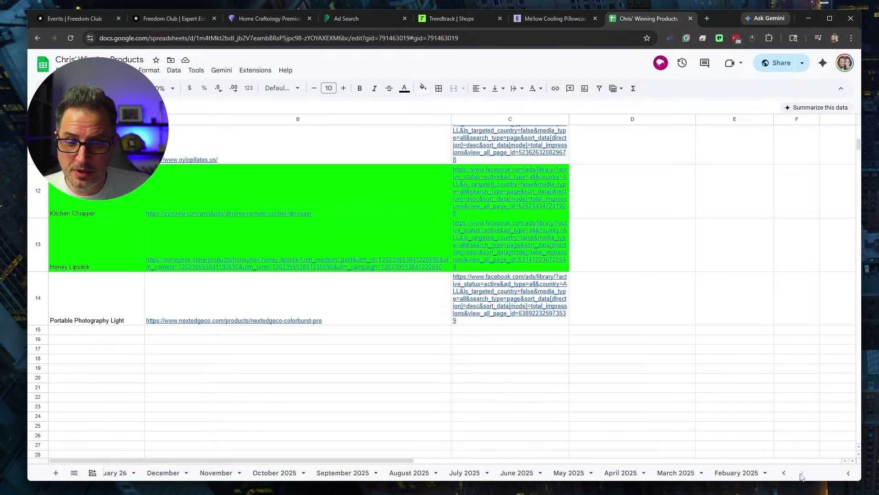
left_click(735, 474)
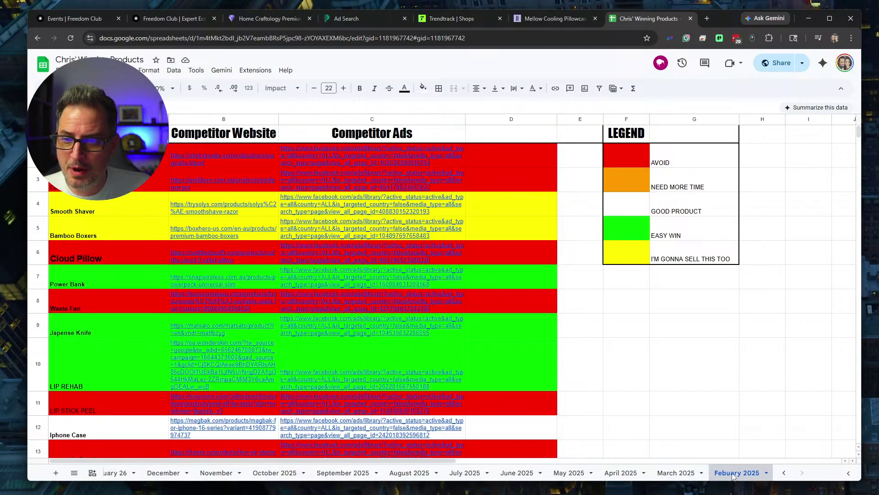
Open the competitor website linked for Bamboo Boxers, view the product page, and return to the spreadsheet.
left_click(85, 237)
left_click(222, 233)
left_click(226, 254)
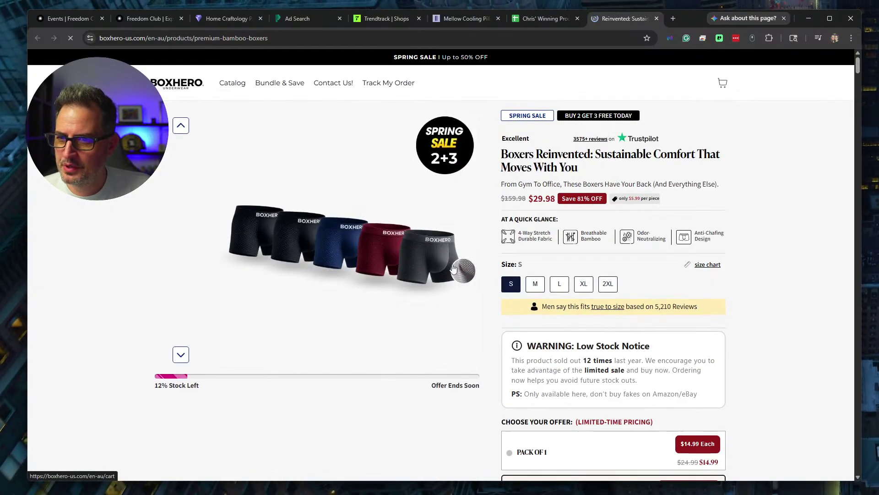
left_click(549, 19)
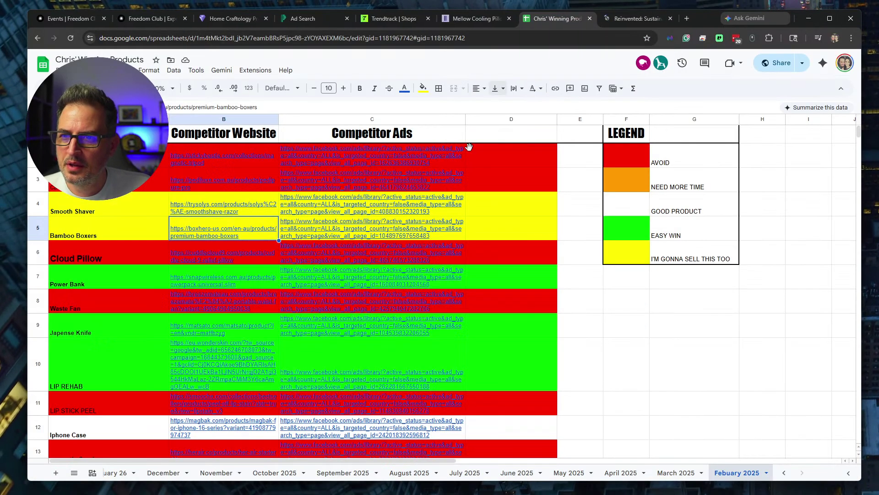
Open the competitor ads link for Bamboo Boxers and examine Boxhero US's first active ads in the Meta Ad Library.
left_click(353, 231)
left_click(348, 252)
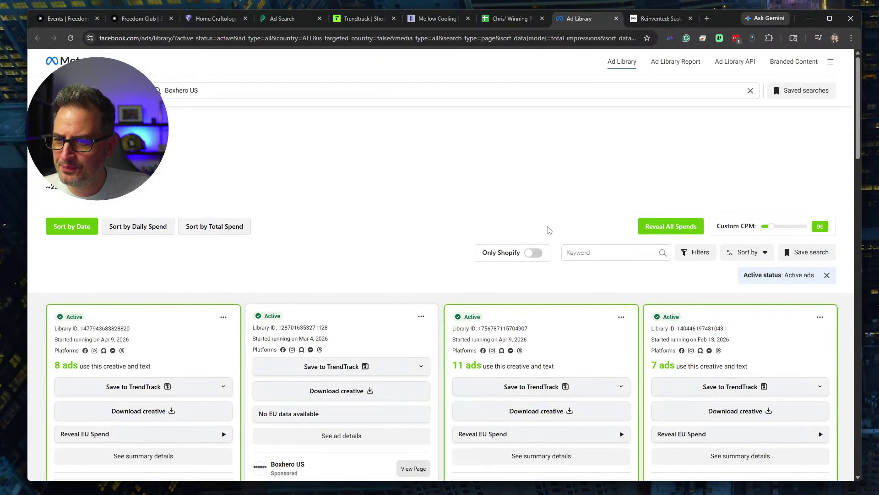
scroll(434, 275, "down", 4)
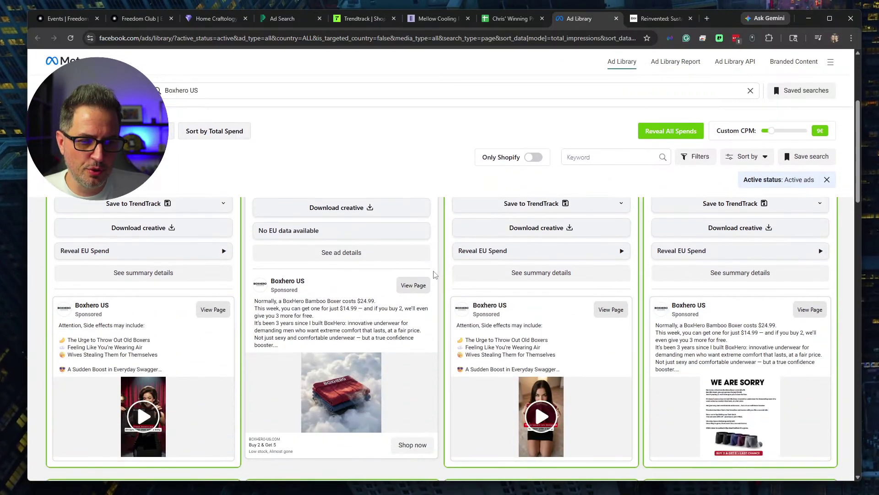
scroll(456, 281, "down", 3)
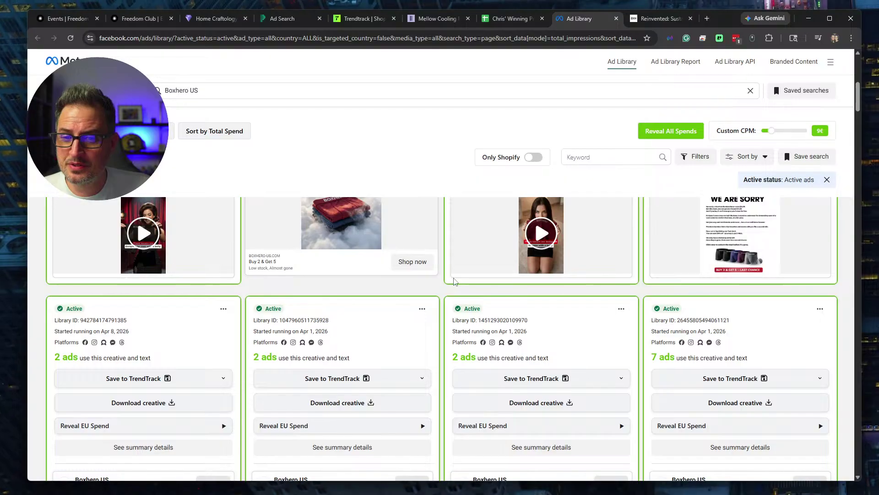
scroll(756, 314, "up", 2)
Open the image of Boxhero's "WE ARE SORRY" ad in its own browser tab and view it full size.
left_click(757, 313)
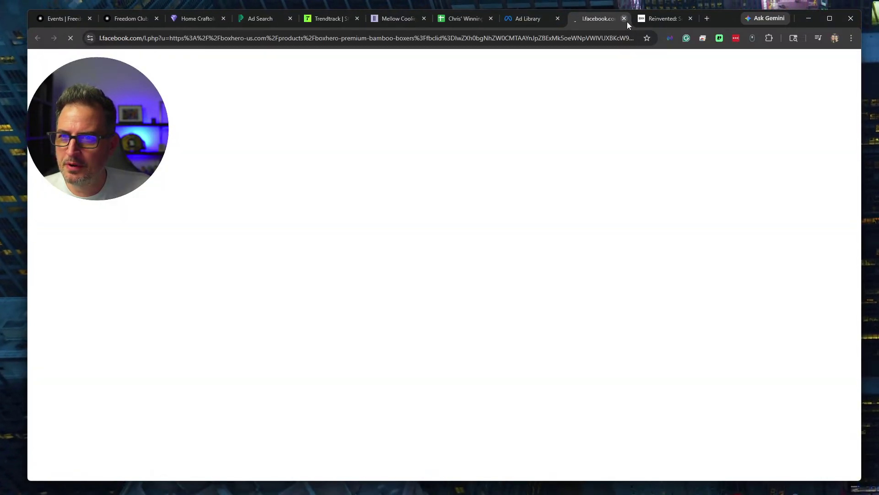
left_click(624, 19)
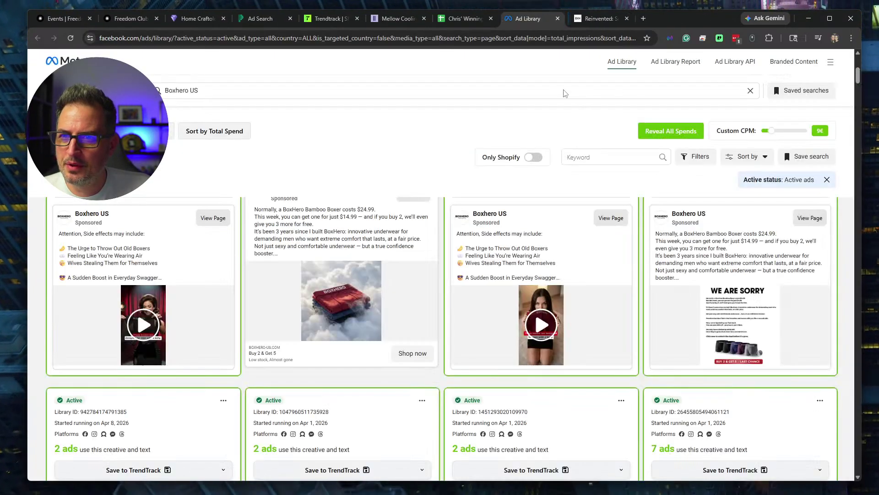
right_click(724, 305)
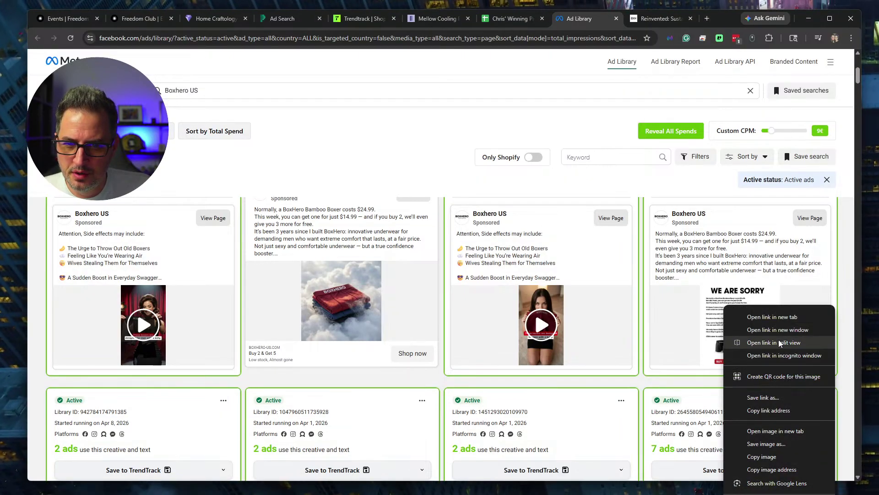
left_click(796, 435)
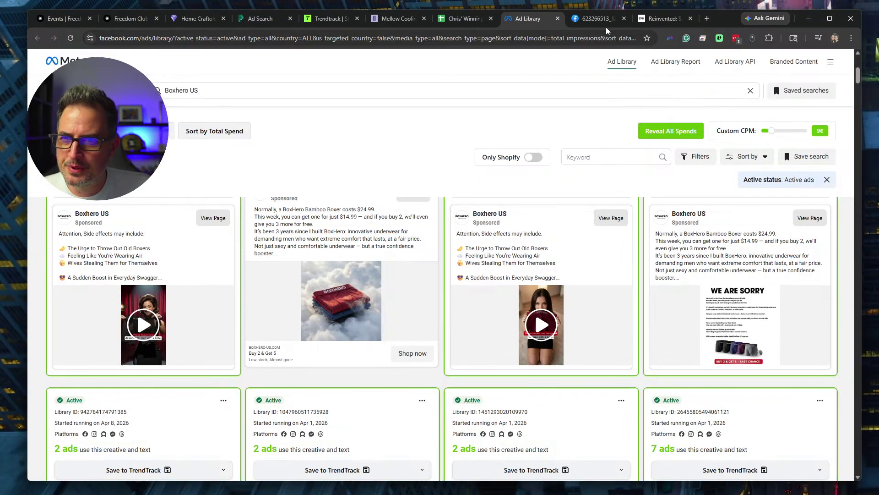
left_click(598, 21)
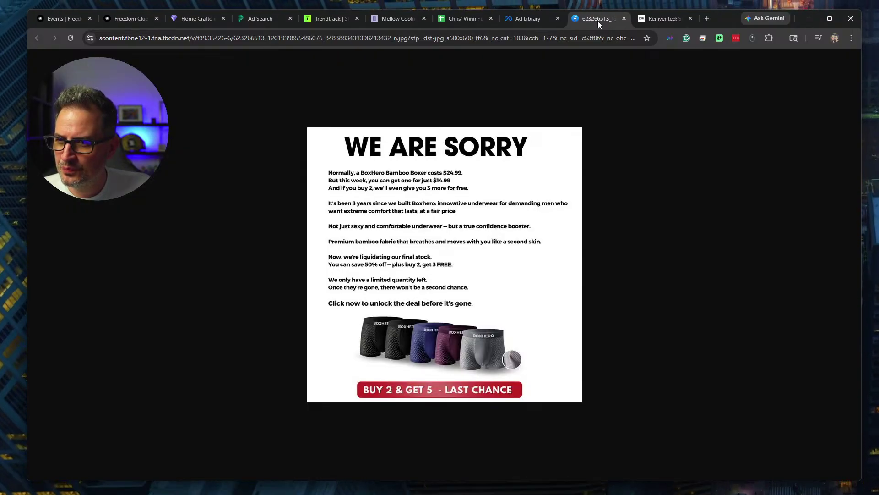
Return to the Ad Library and browse Boxhero US's active ads through to the end of the results, noting start dates and creatives.
left_click(535, 19)
scroll(424, 326, "down", 5)
scroll(424, 326, "up", 6)
scroll(424, 326, "up", 1)
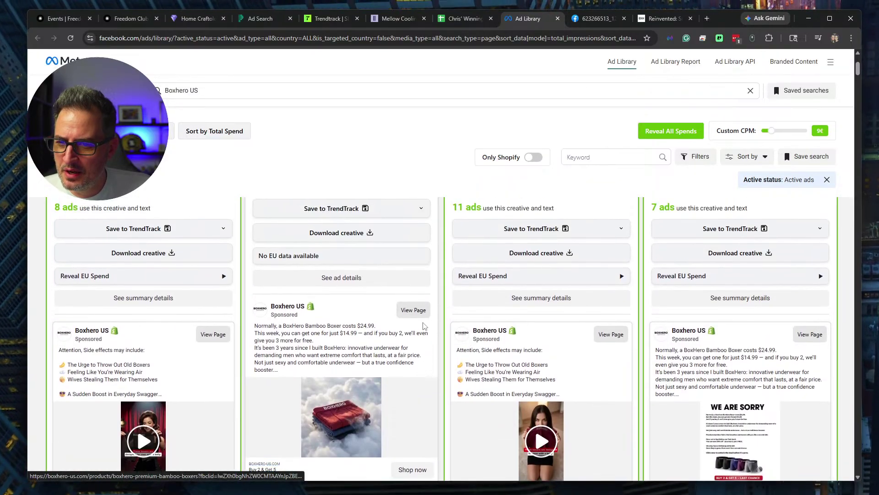
scroll(423, 326, "down", 7)
scroll(424, 327, "up", 3)
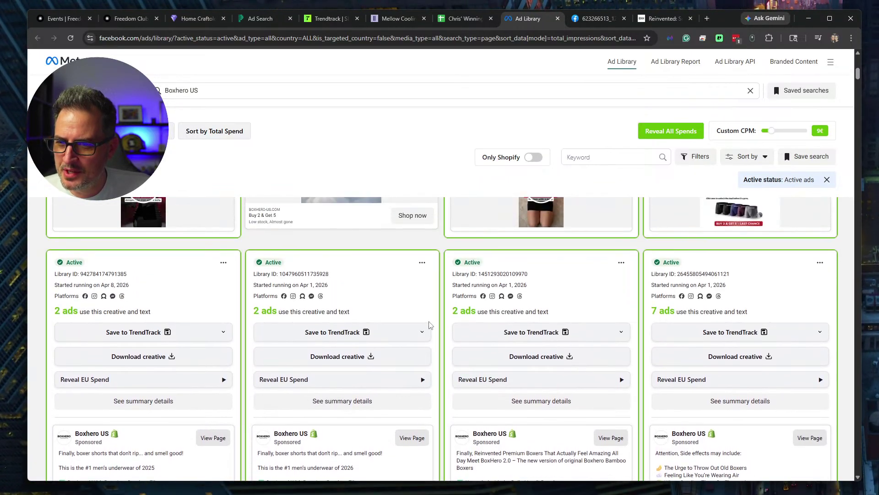
scroll(515, 284, "down", 5)
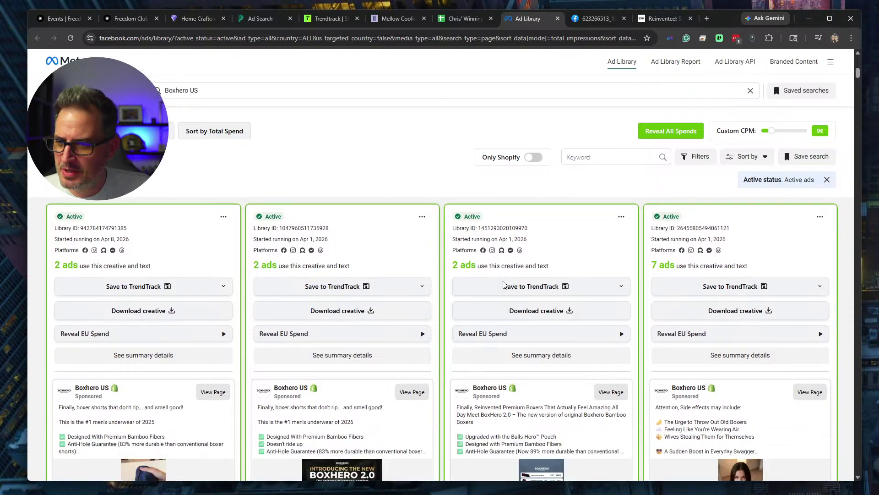
scroll(498, 313, "down", 8)
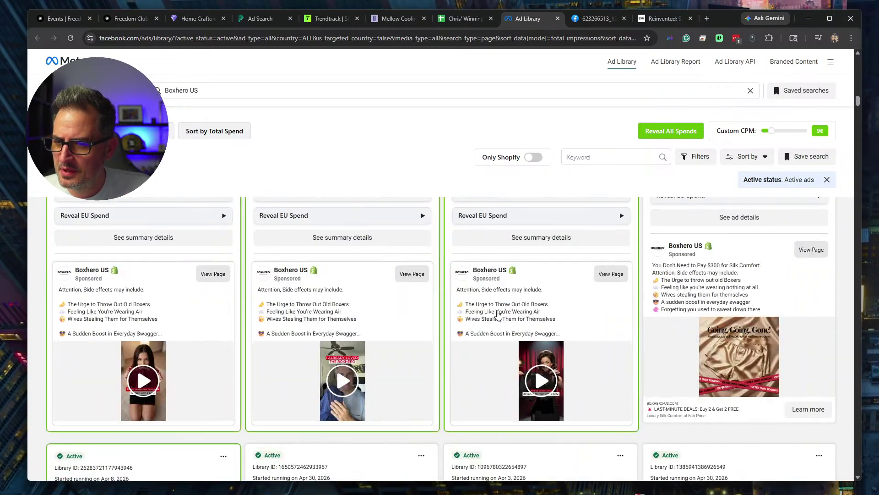
scroll(494, 309, "down", 10)
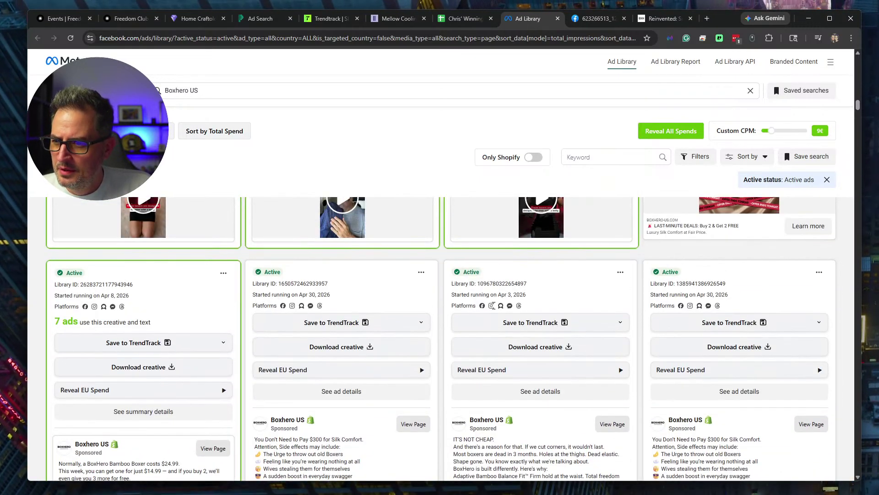
scroll(502, 345, "down", 12)
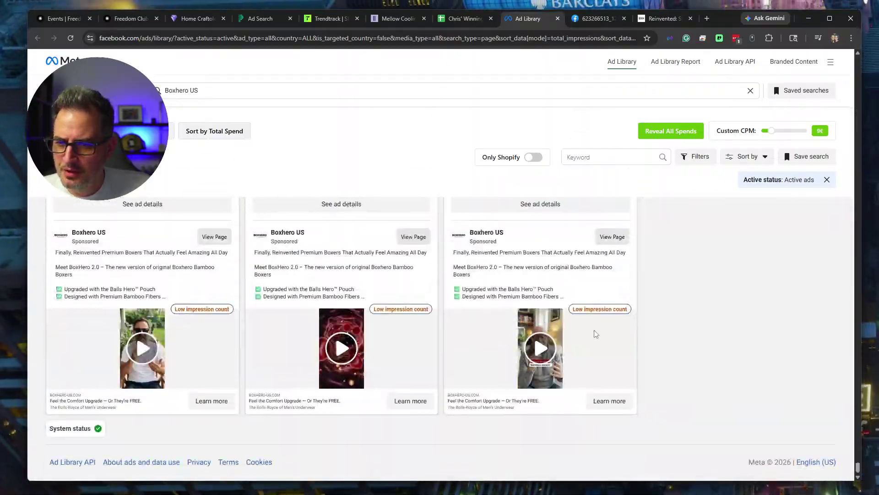
Examine Boxhero US's low-impression ads and the varied creatives and ad copy further up the results.
scroll(595, 335, "up", 14)
scroll(594, 345, "up", 10)
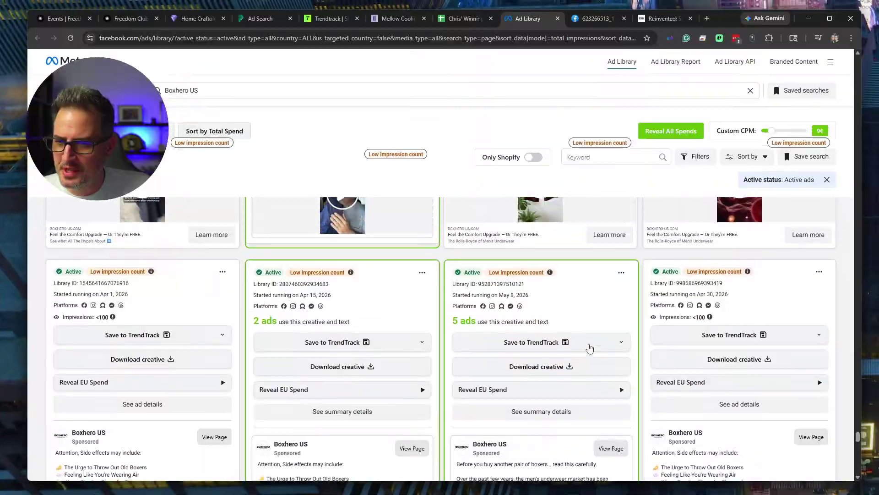
scroll(589, 346, "down", 10)
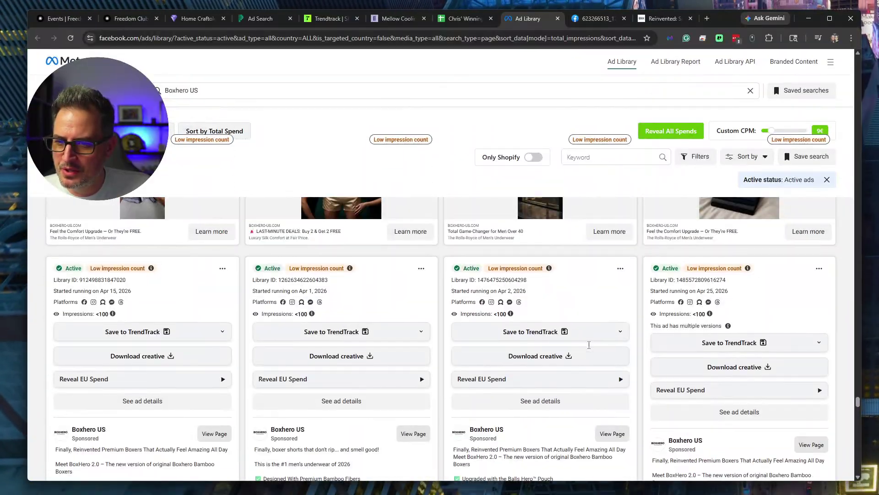
scroll(588, 351, "down", 20)
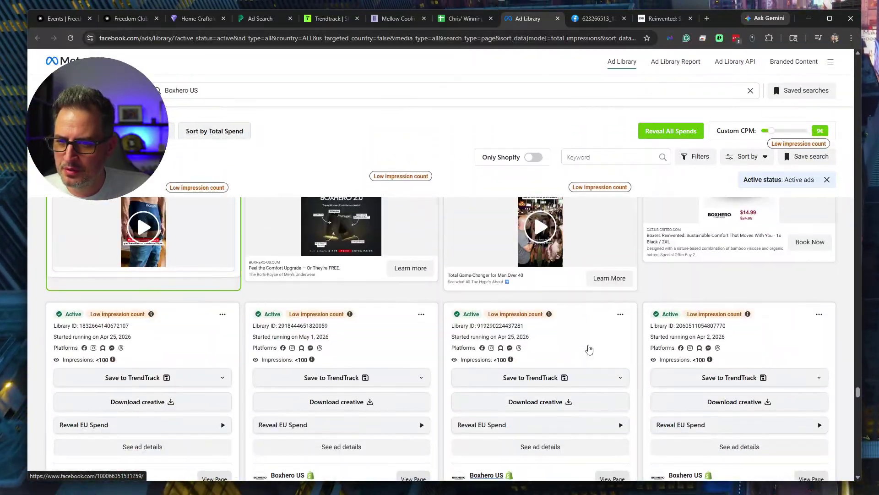
scroll(589, 351, "down", 8)
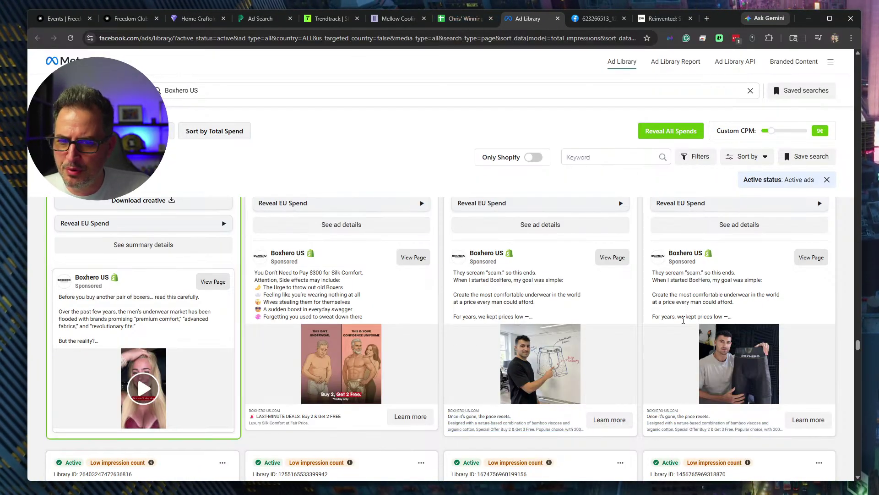
scroll(554, 319, "down", 15)
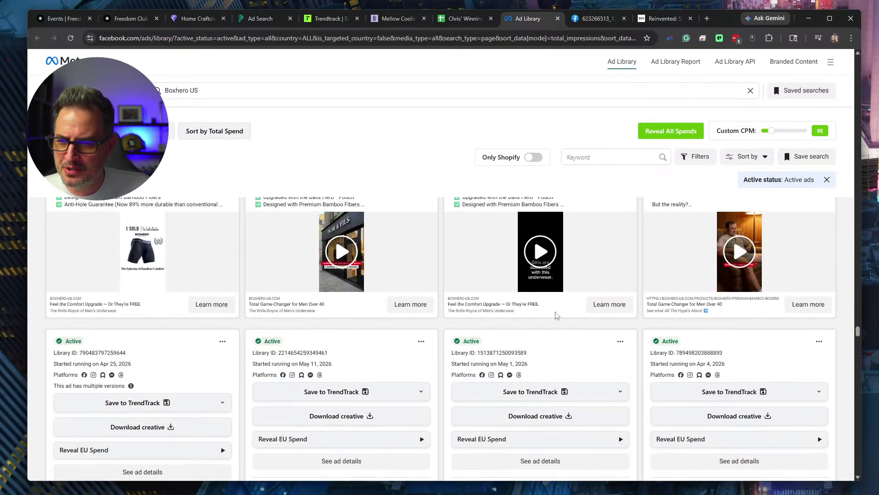
scroll(557, 315, "down", 5)
scroll(557, 315, "up", 3)
Switch back to the Winning Products spreadsheet and select the Bamboo Boxers row from the product name through column D.
left_click(455, 21)
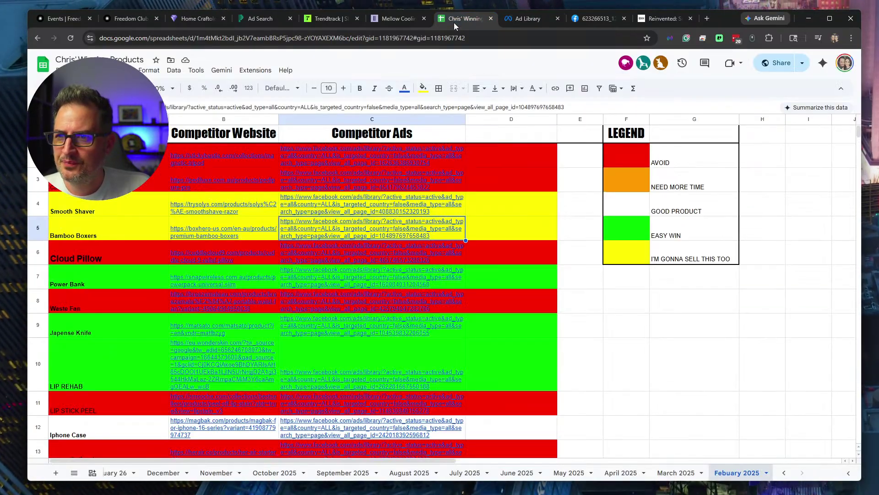
left_click_drag(133, 231, 511, 221)
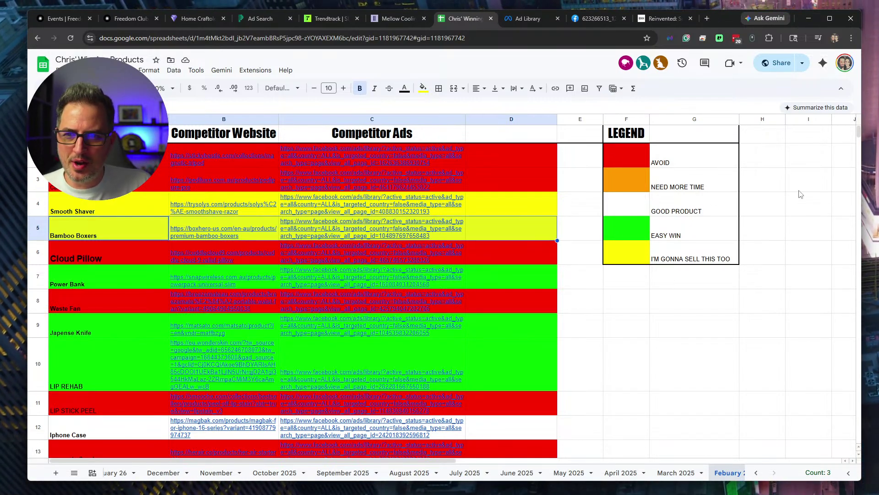
Highlight the colour legend's rows one after another, from AVOID through NEED MORE TIME, GOOD PRODUCT and EASY WIN to I'M GONNA SELL THIS TOO.
left_click_drag(634, 158, 681, 166)
left_click_drag(627, 181, 683, 183)
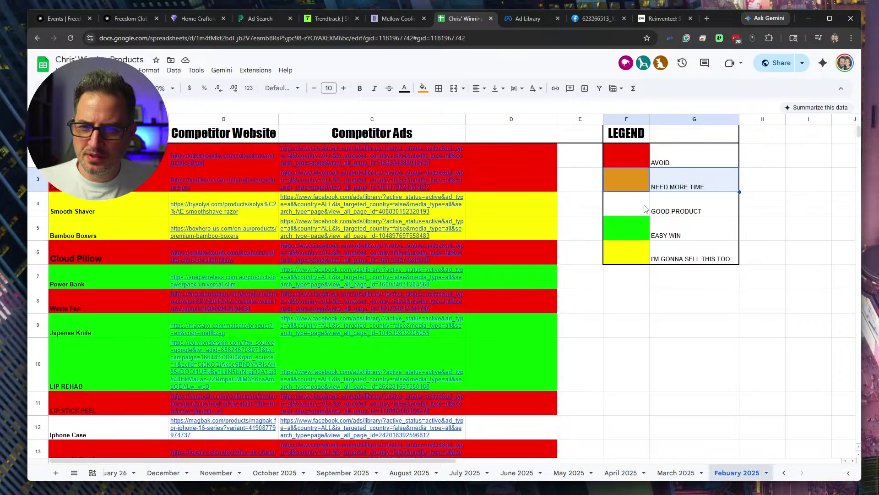
scroll(645, 209, "down", 1)
left_click_drag(630, 158, 706, 165)
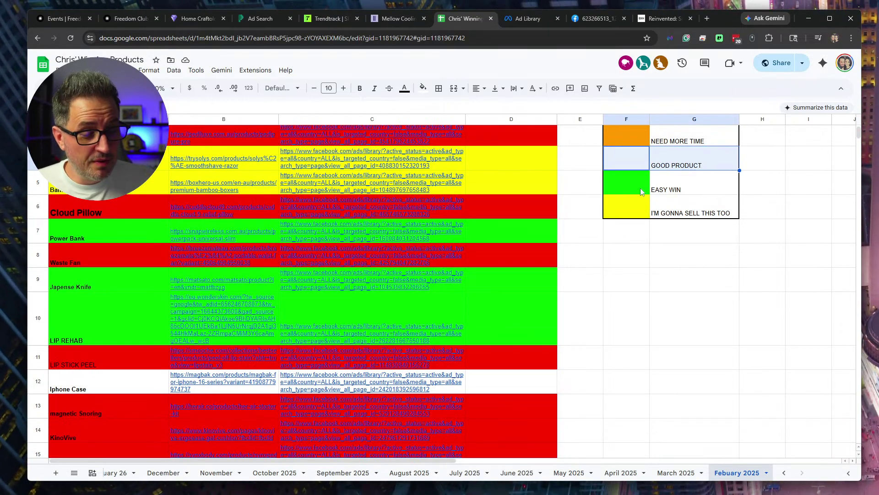
left_click_drag(643, 191, 674, 189)
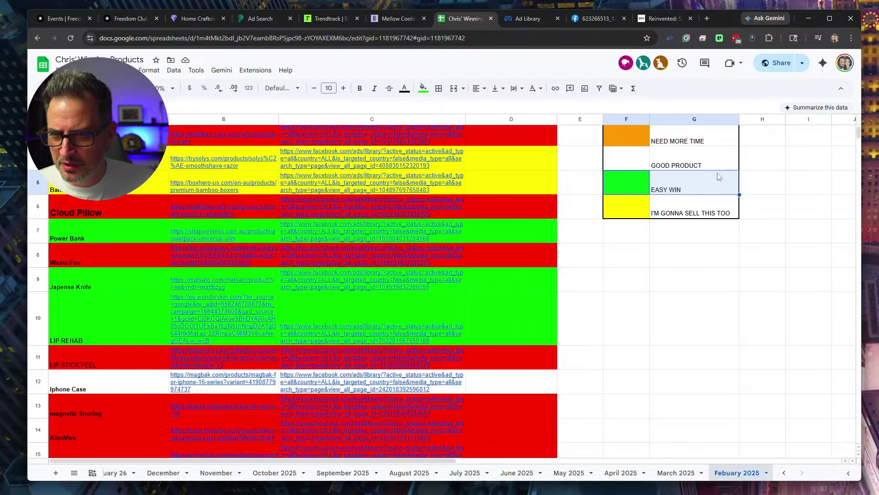
left_click_drag(637, 212, 696, 214)
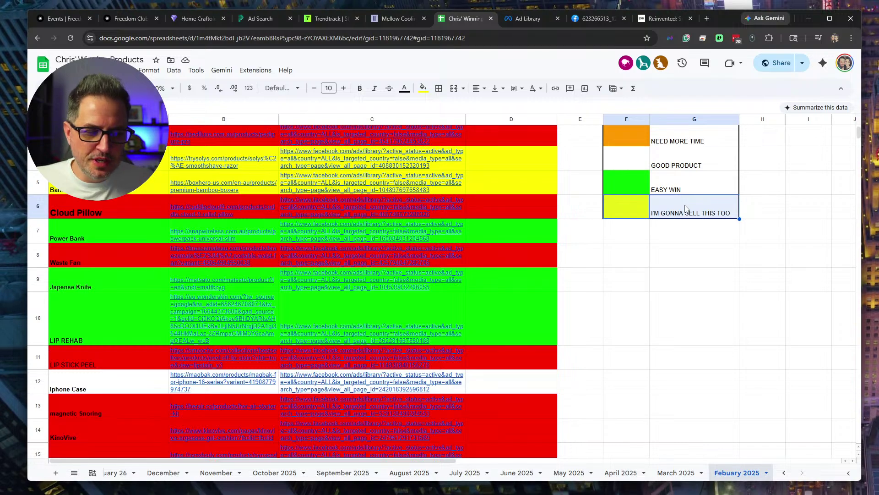
Go to the May 26 sheet of the Winning Products spreadsheet and view its latest product entries.
mouse_move(442, 333)
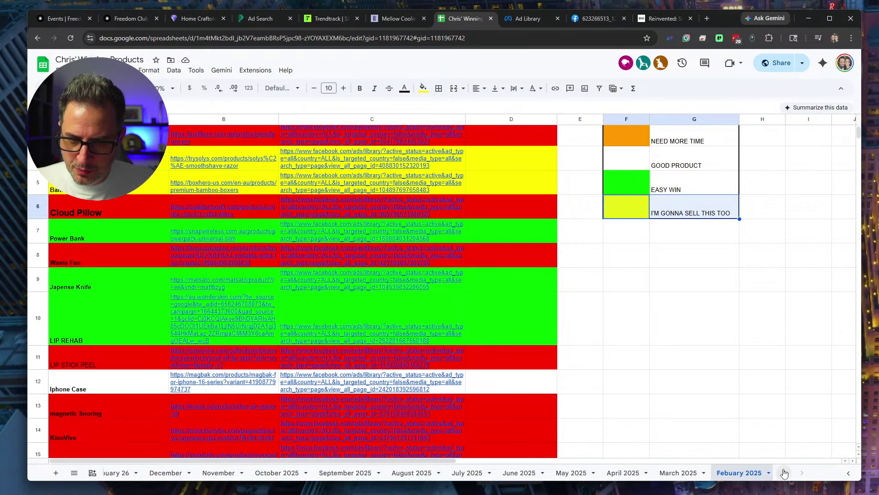
left_click(121, 472)
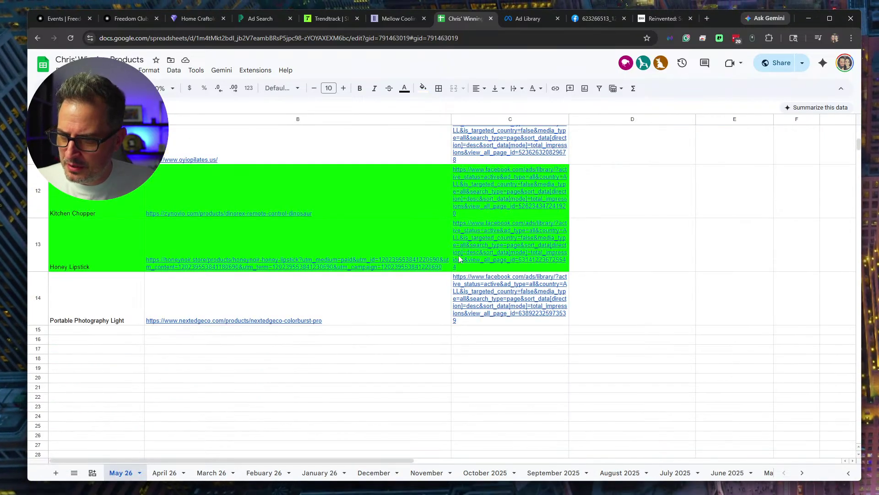
mouse_move(459, 259)
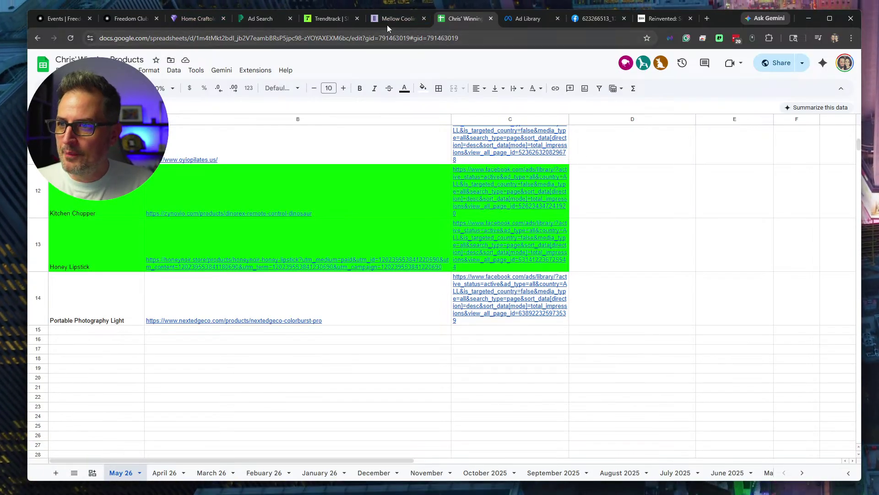
Switch to the PiPiADS Ad Search page, move its browser tab to the end of the row and filter the ads to Dropshipping.
left_click_drag(267, 20, 659, 20)
left_click_drag(217, 131, 169, 134)
left_click(169, 133)
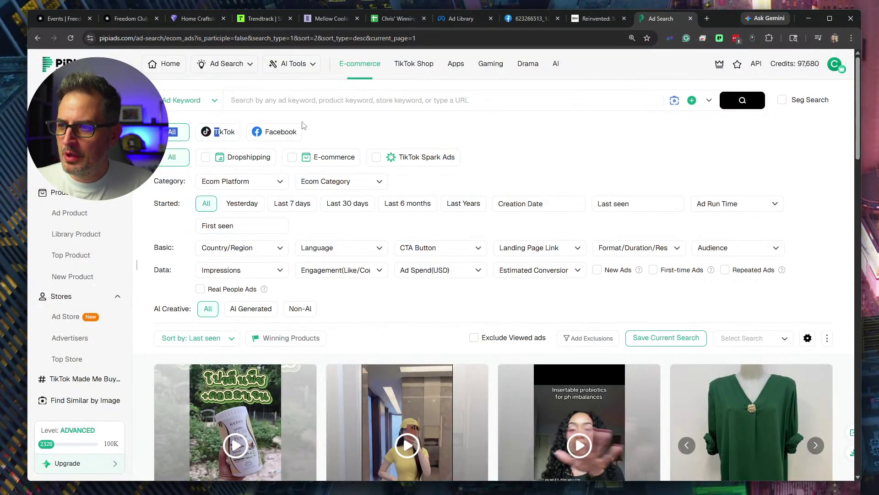
left_click(205, 160)
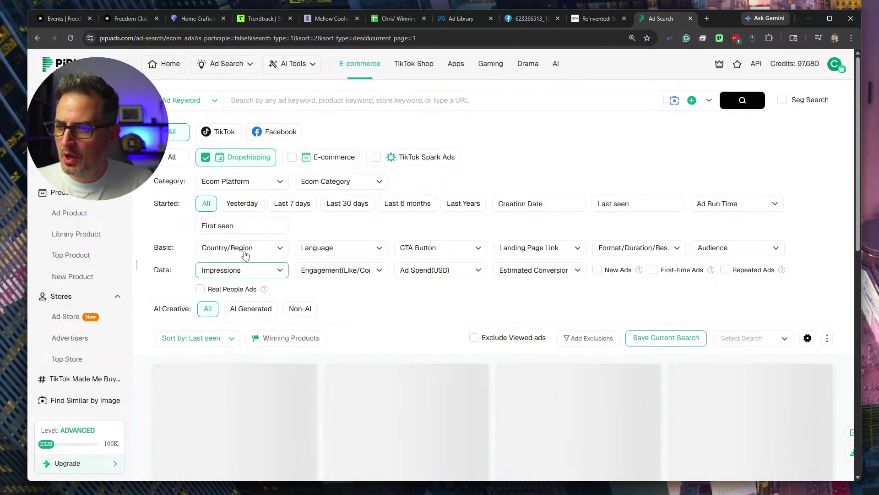
Select United States, Australia and New Zealand in the ad search's country/region filter.
left_click(251, 252)
left_click(208, 315)
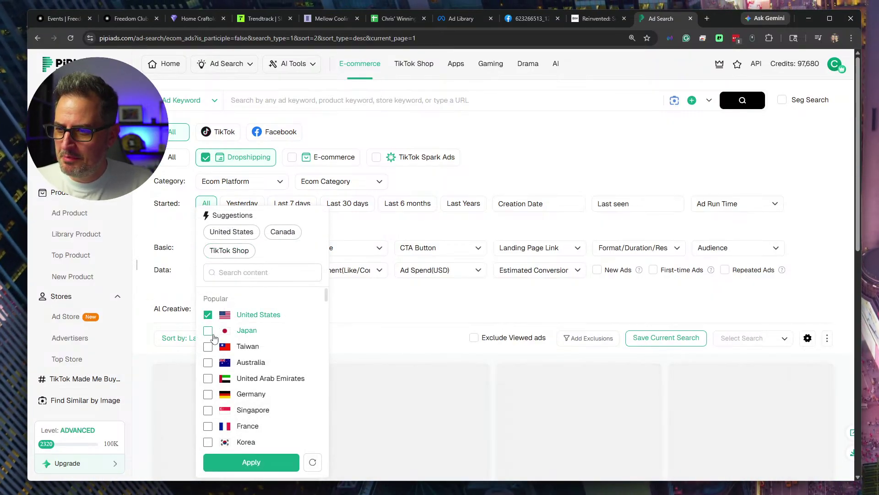
left_click(208, 363)
left_click(247, 273)
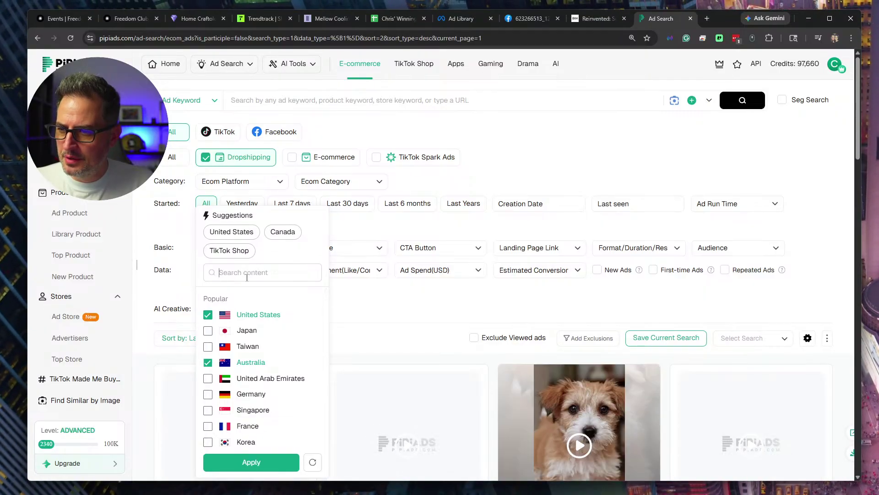
type("new")
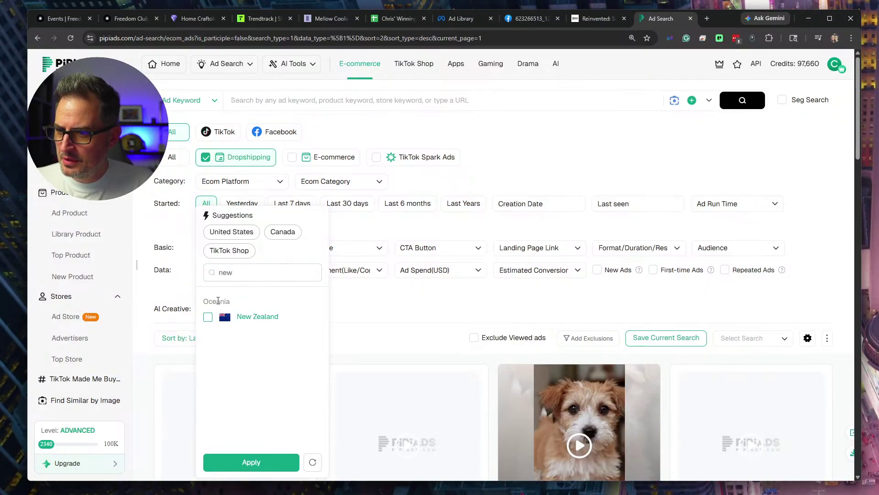
left_click(208, 317)
Add Canada and United Kingdom to the country/region selection and apply the filter.
key("BackSpace")
key("BackSpace")
key("BackSpace")
type("cana")
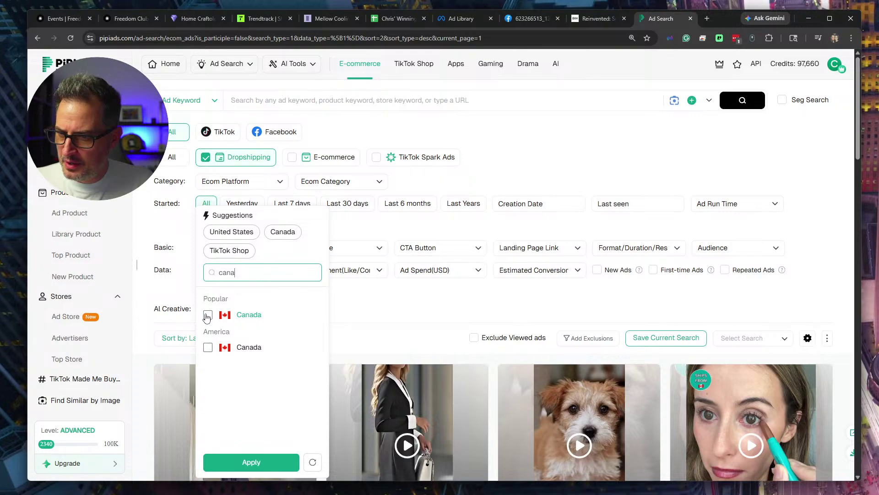
left_click(208, 315)
double_click(255, 269)
type("unit")
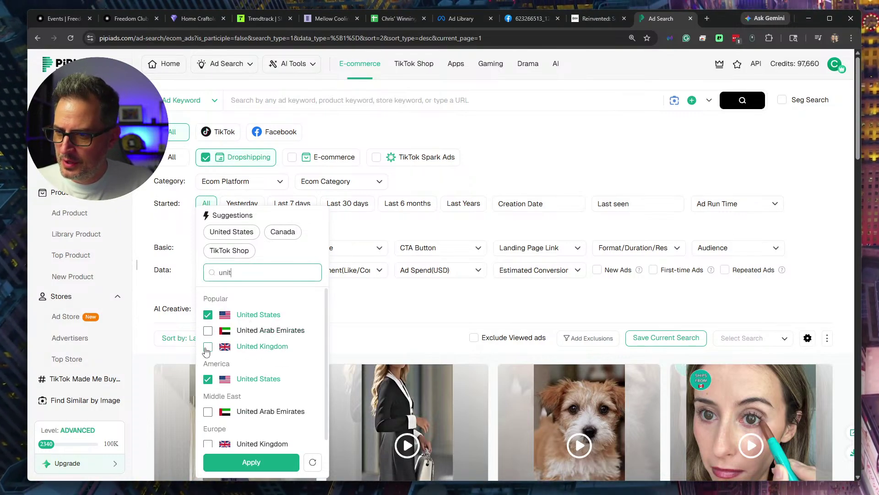
left_click(207, 347)
left_click(247, 462)
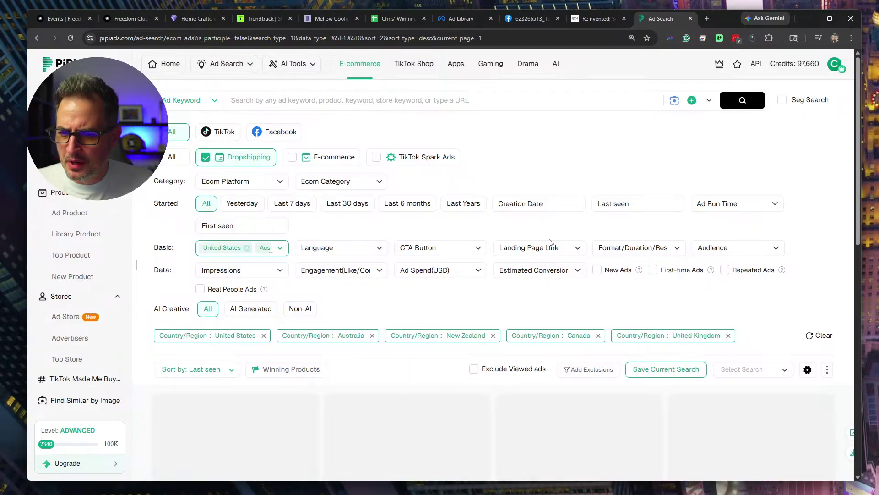
Browse the filtered dropshipping ads, open the details of Thrive Causemetics' eye brightener ad and pause its video.
scroll(549, 242, "down", 2)
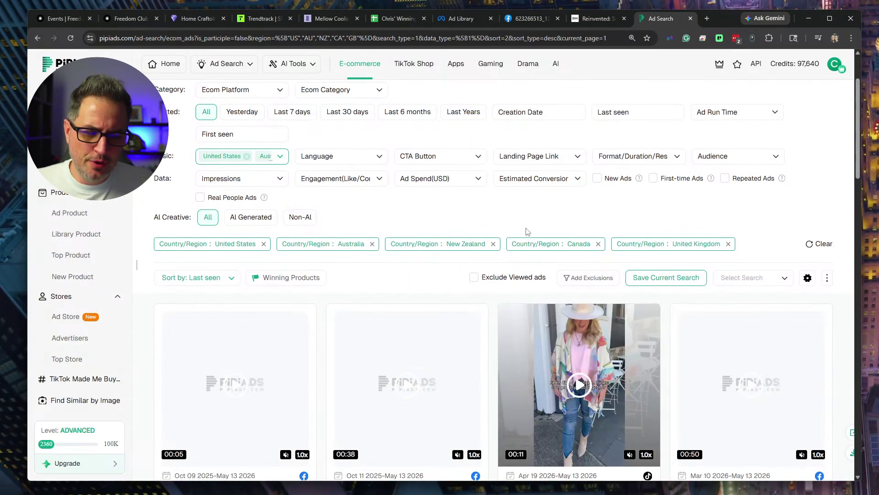
scroll(549, 241, "up", 1)
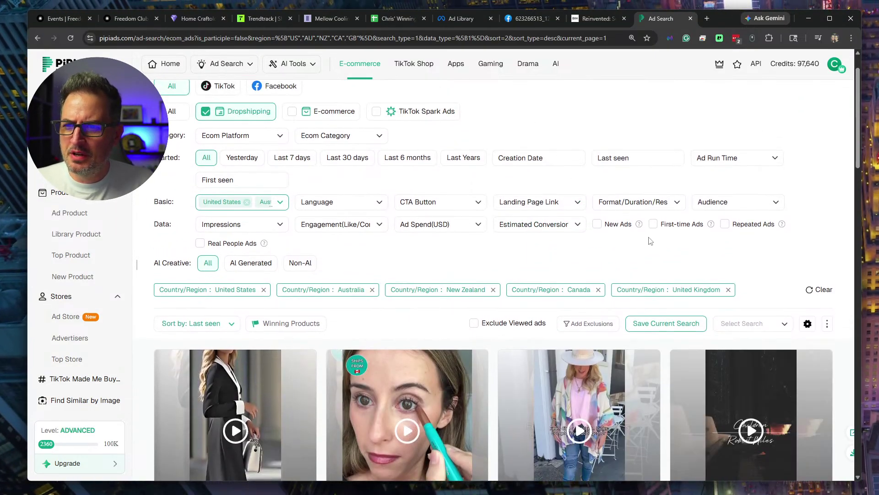
scroll(574, 168, "down", 5)
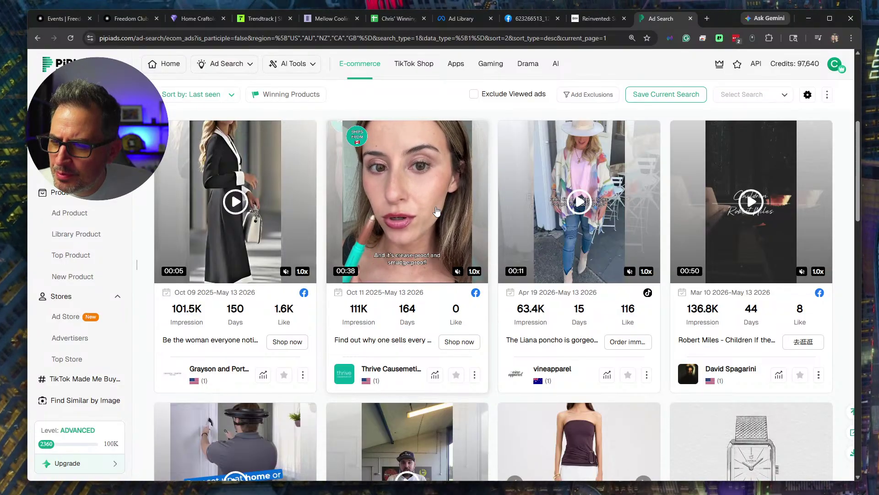
left_click(459, 341)
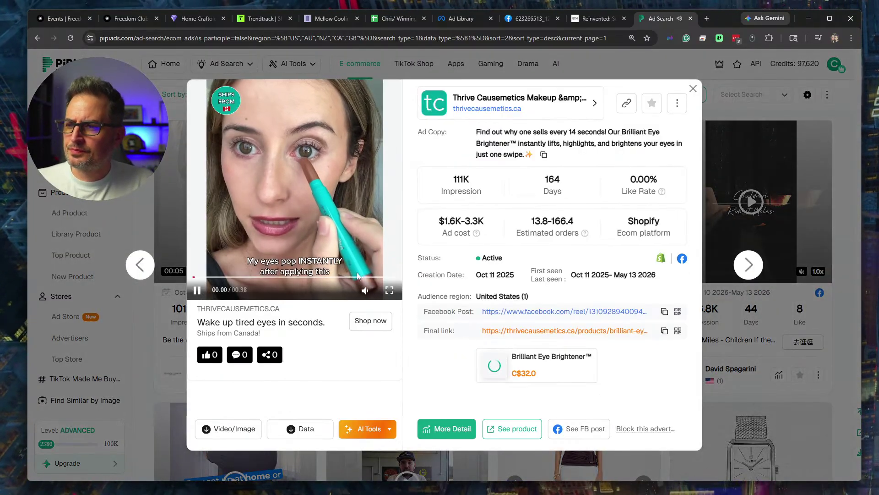
left_click(196, 290)
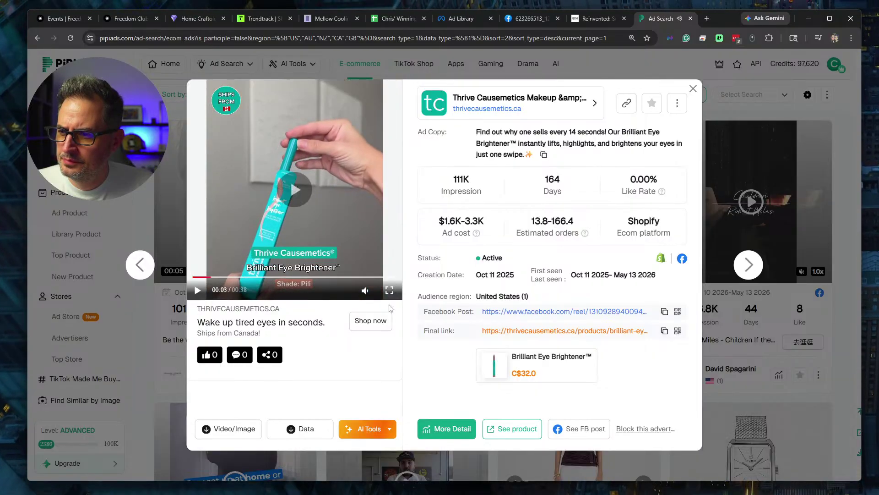
Open the ad's original Facebook post, copy the advertiser name Thrive Causemetics and pause the reel.
left_click(554, 313)
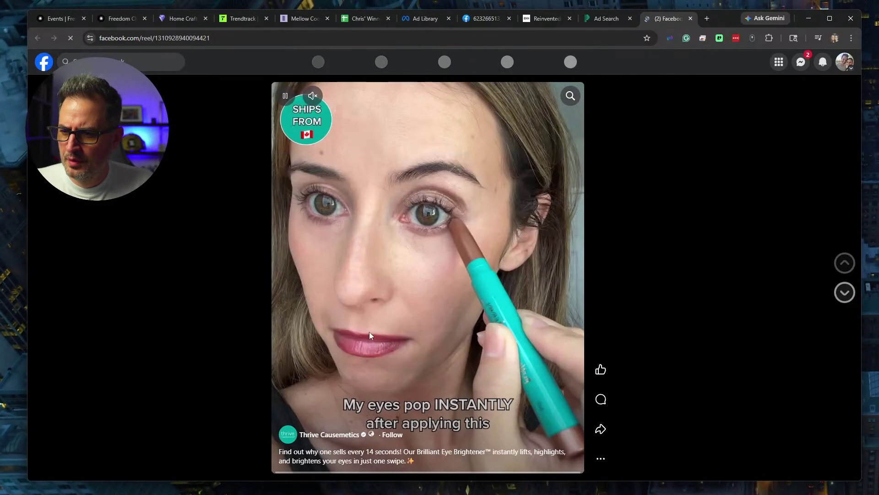
double_click(398, 191)
key("ctrl+c")
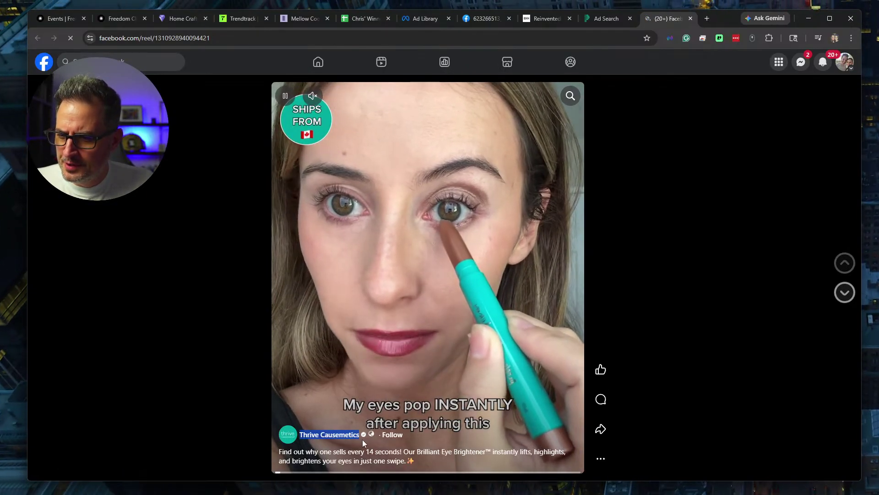
left_click(401, 100)
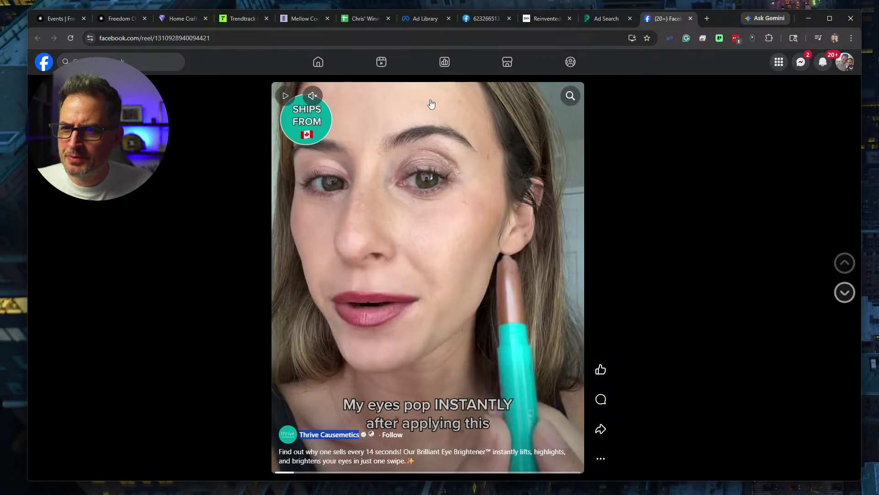
Open the Meta Ad Library in a new browser tab and show the active ads of the advertiser Thrive Causemetics.
left_click(706, 20)
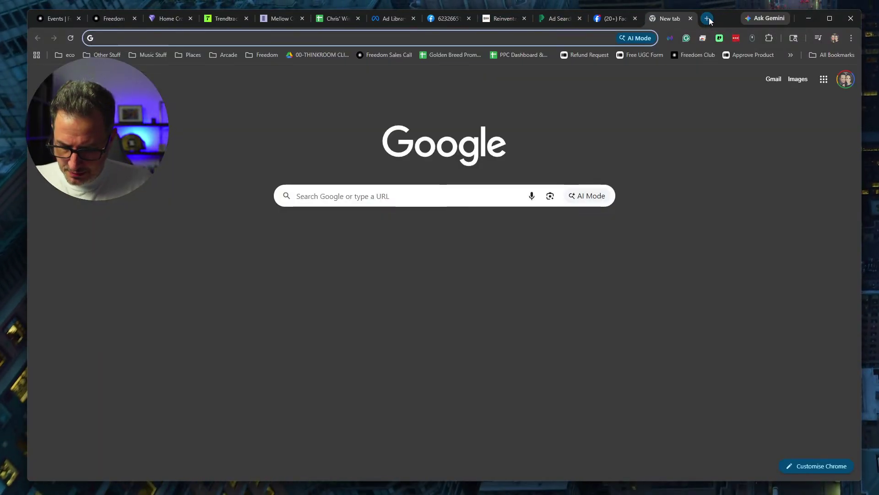
type("lib")
key("Return")
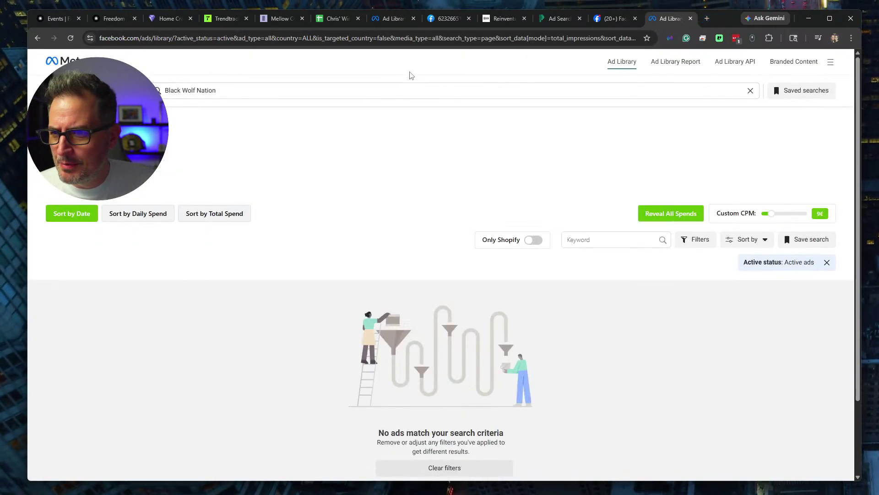
left_click(258, 100)
key("ctrl+a")
key("ctrl+v")
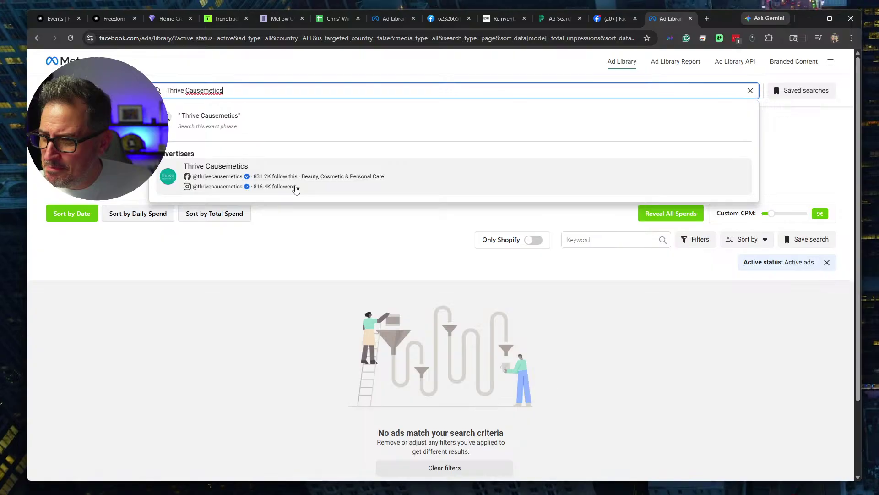
left_click(243, 169)
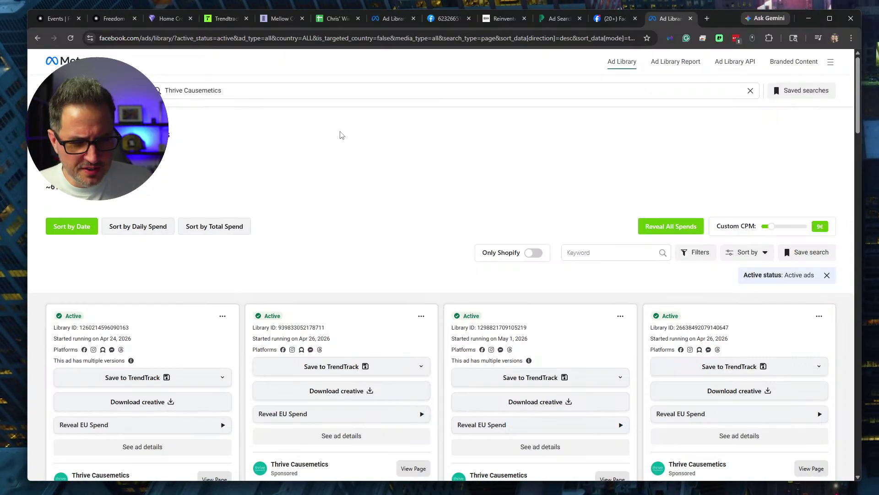
Browse down through Thrive Causemetics' active ads, examining start dates, duplicated creatives, products and ad copy.
scroll(340, 135, "down", 3)
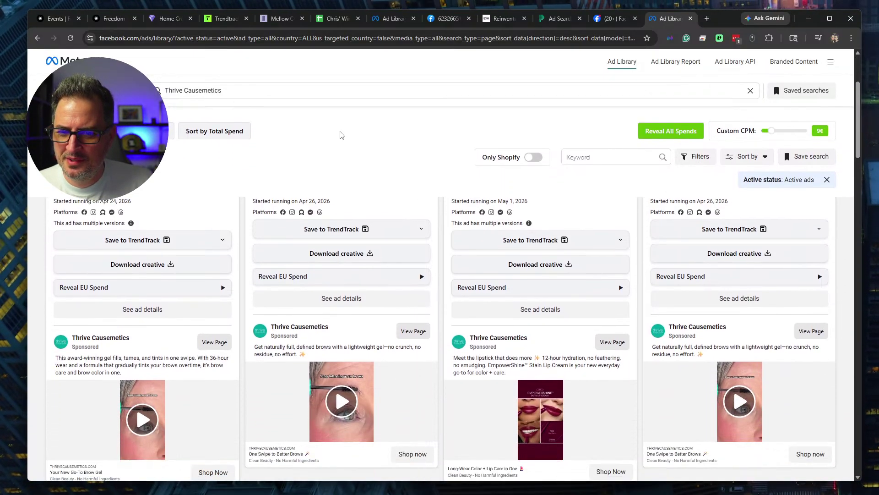
scroll(342, 135, "up", 1)
scroll(463, 202, "down", 2)
scroll(377, 301, "up", 2)
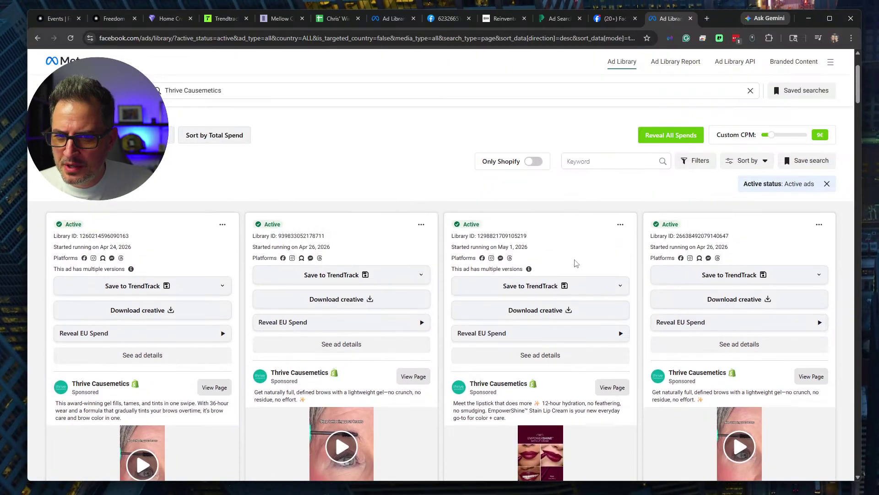
scroll(576, 263, "down", 5)
scroll(578, 260, "down", 10)
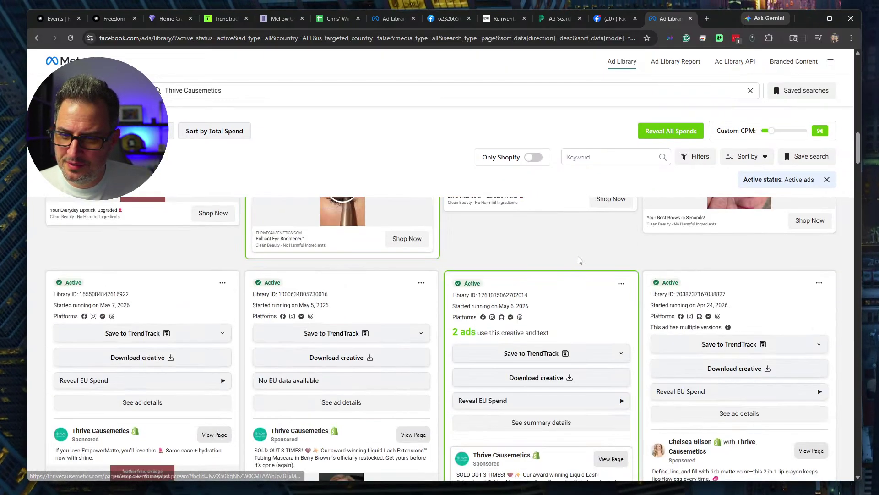
scroll(580, 260, "down", 5)
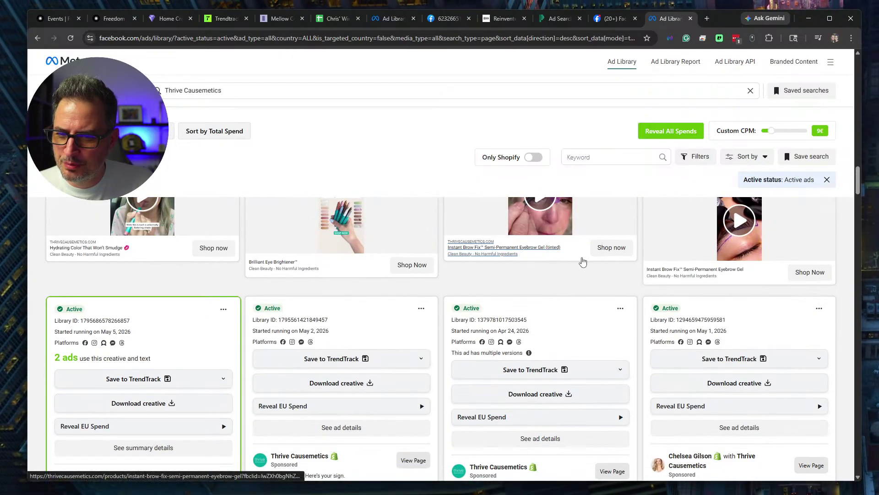
scroll(583, 261, "up", 3)
scroll(583, 261, "down", 5)
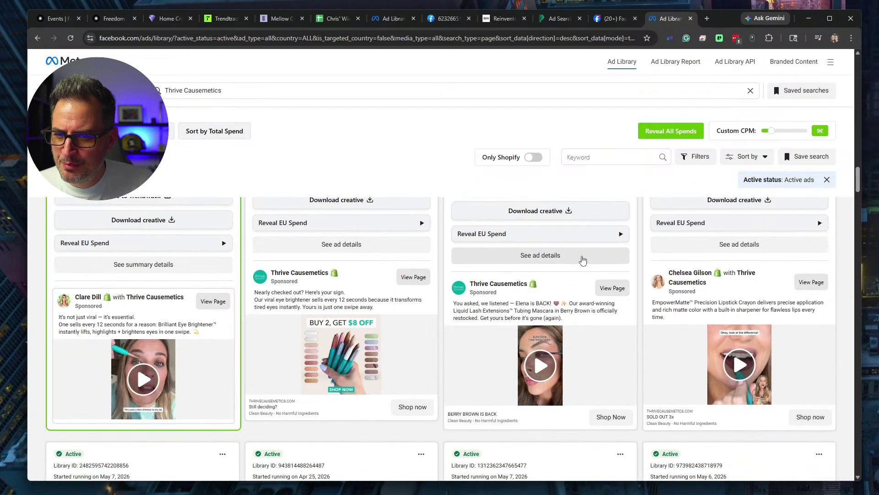
scroll(583, 260, "down", 5)
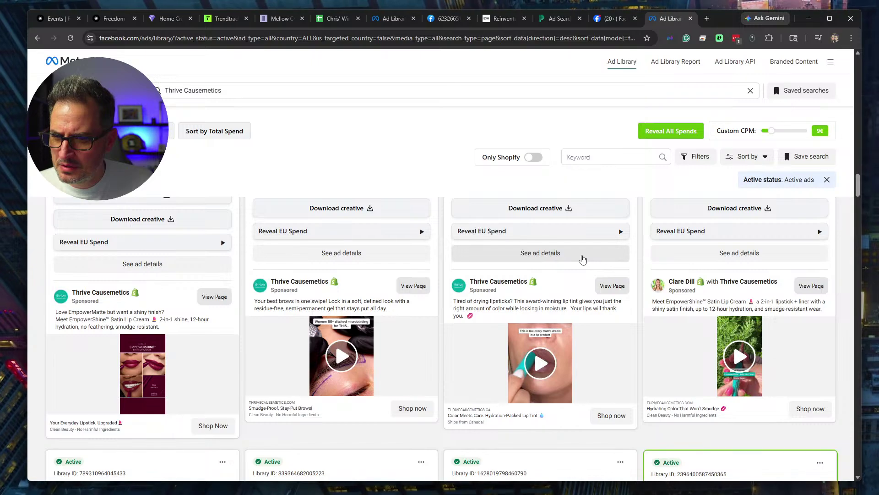
scroll(583, 259, "down", 5)
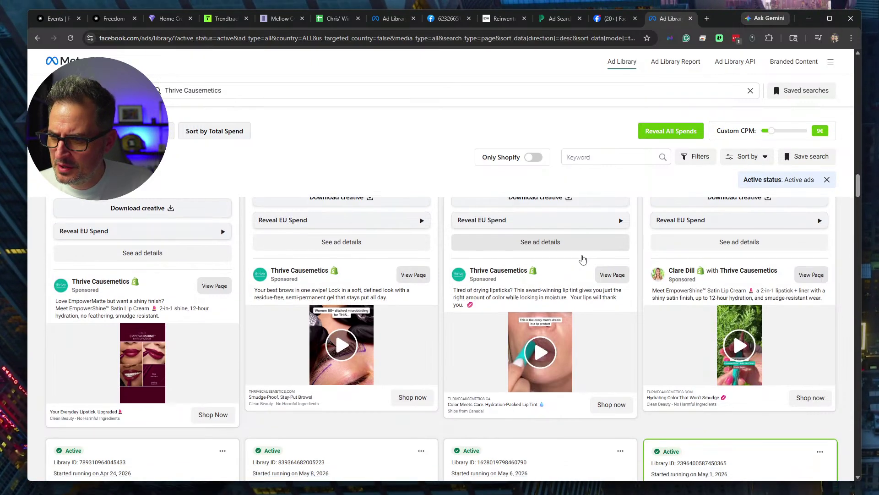
scroll(582, 259, "down", 5)
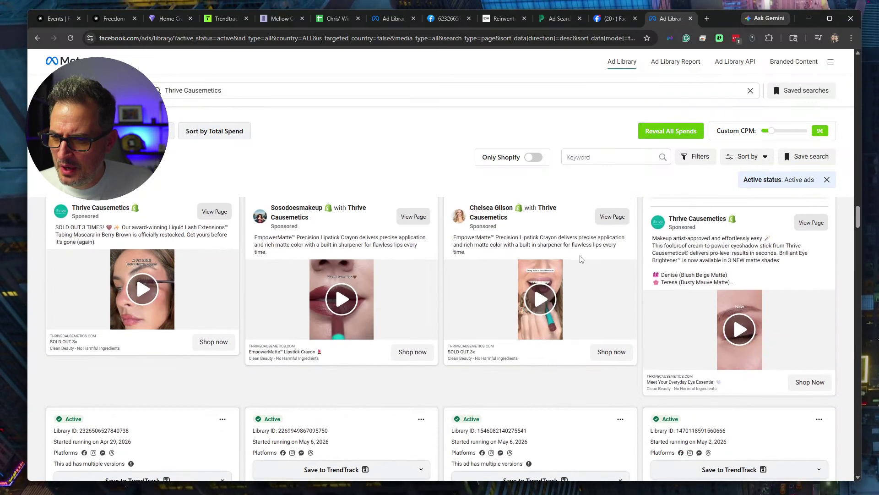
Copy the Ad Library link for Thrive Causemetics' active ads into column C of the spreadsheet's Lipstick + Eye Brightener row.
scroll(580, 260, "down", 5)
scroll(581, 260, "down", 5)
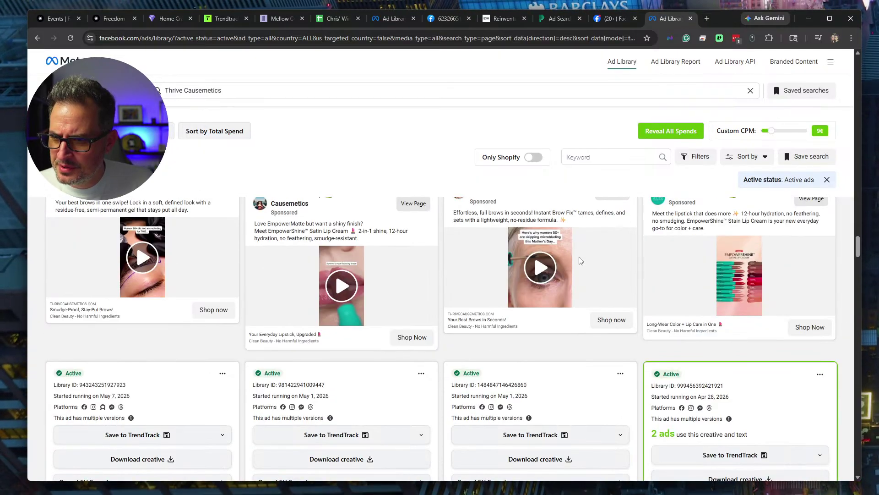
scroll(580, 260, "down", 5)
scroll(581, 261, "down", 5)
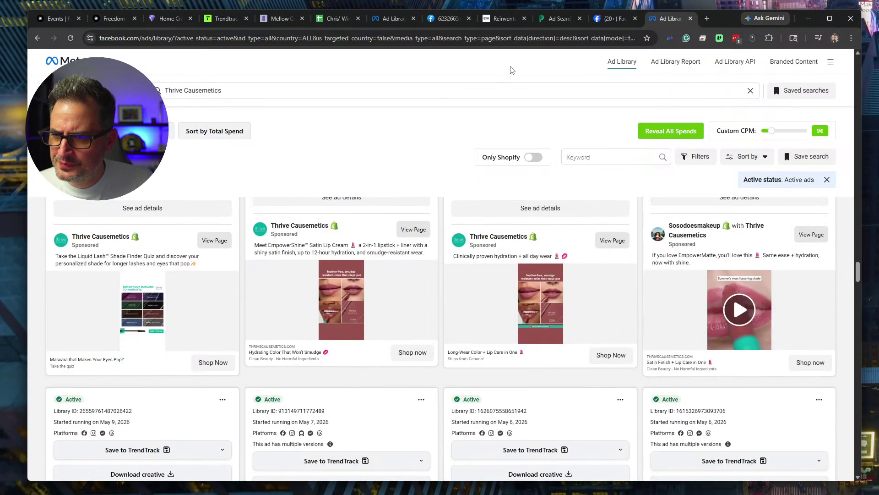
left_click(518, 44)
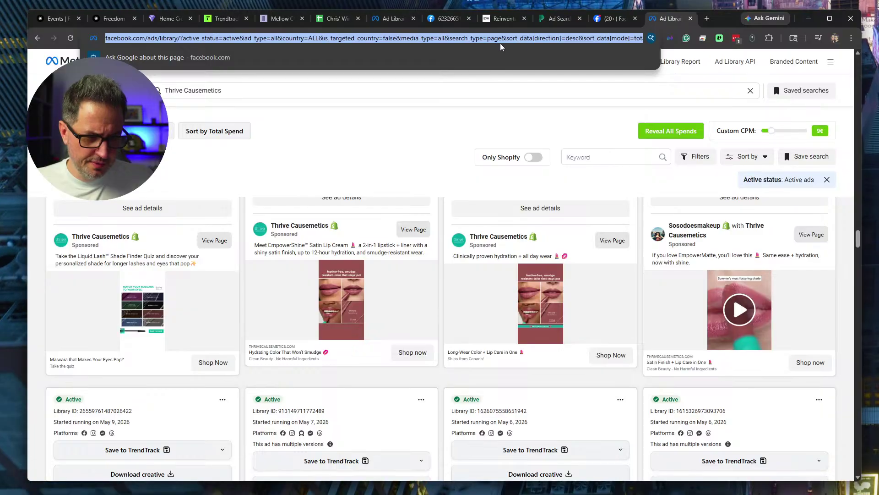
left_click(322, 19)
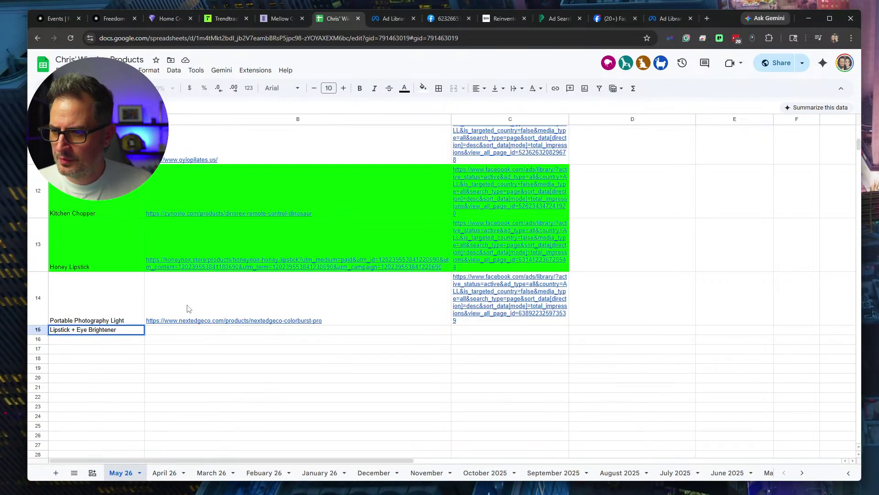
key("Tab")
key("ctrl+v")
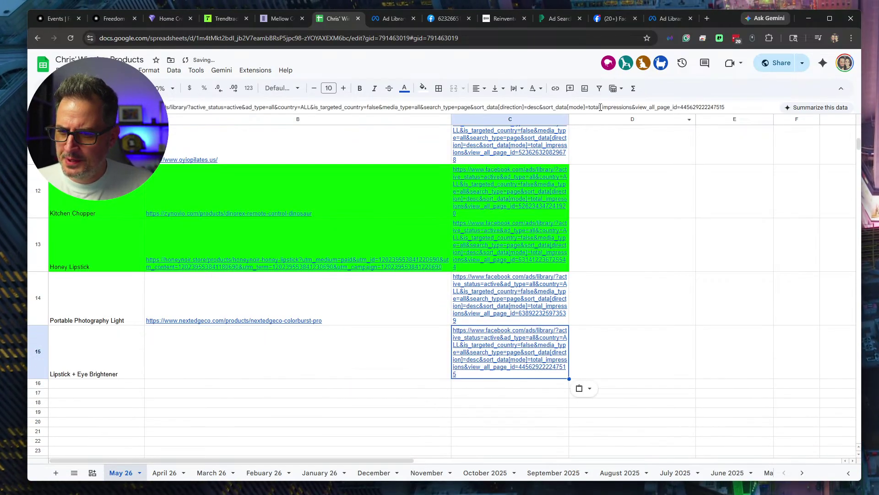
Close the BoxHero page, open the Brilliant Eye Brightener product page from the PiPiADS ad's final link, copy its URL and dismiss the shipping-location popup.
left_click(614, 18)
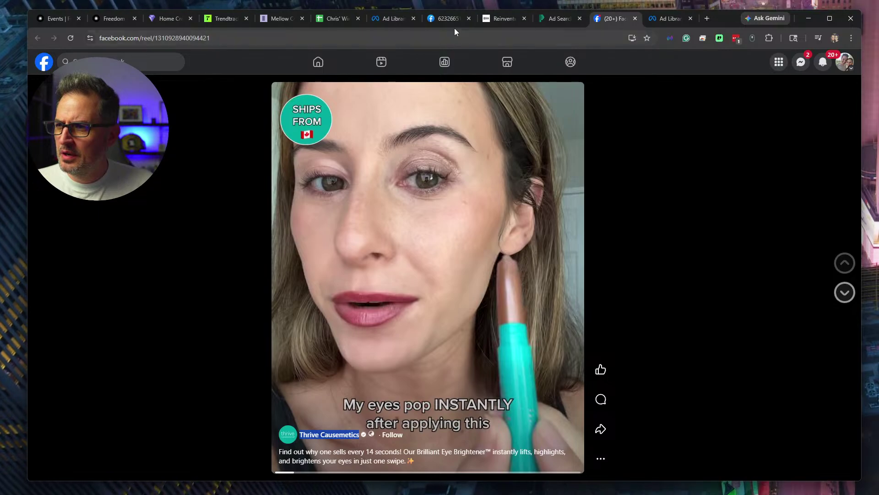
left_click(505, 19)
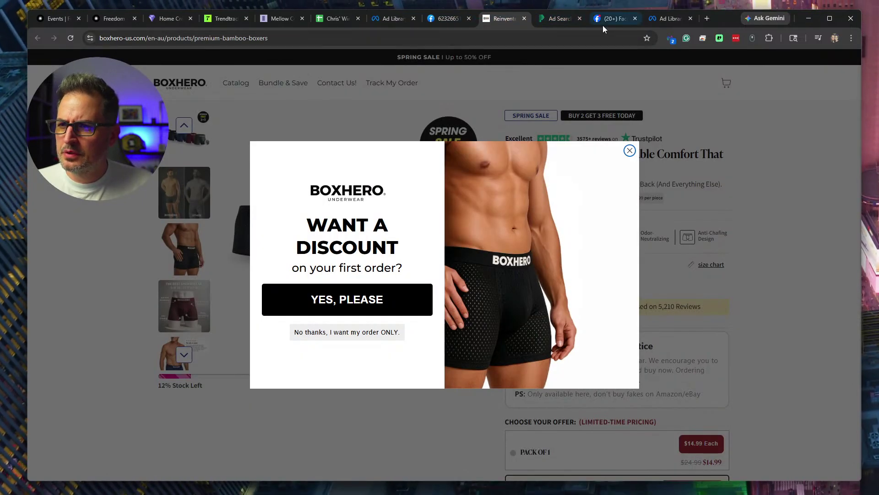
left_click(525, 19)
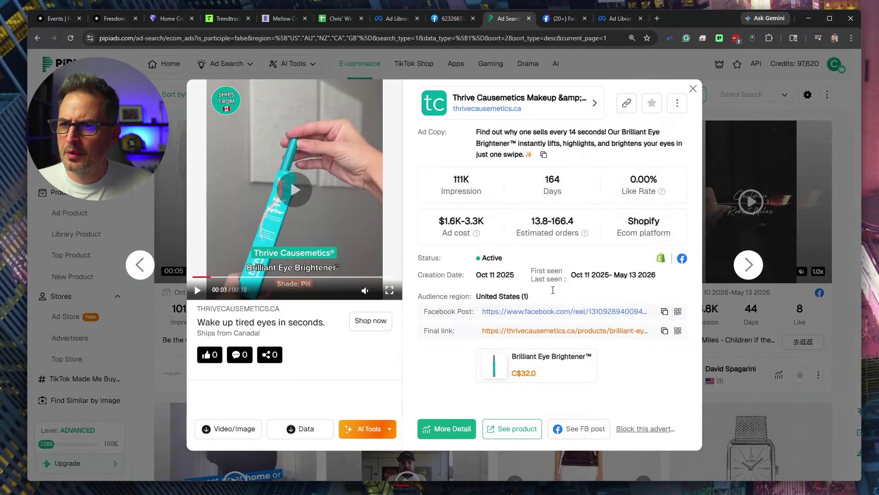
left_click(545, 331)
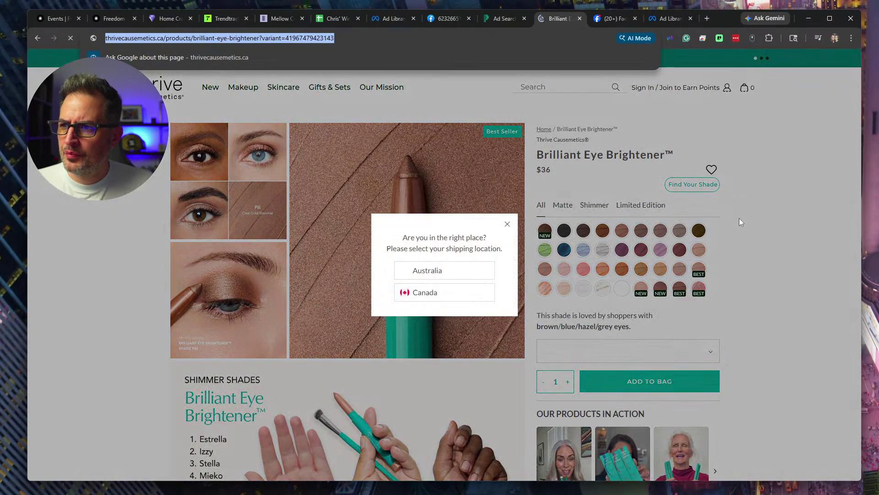
left_click(506, 223)
Examine the Brilliant Eye Brightener product page, including its shade images, product videos, description, ingredients, FAQs and customer reviews.
scroll(667, 306, "down", 7)
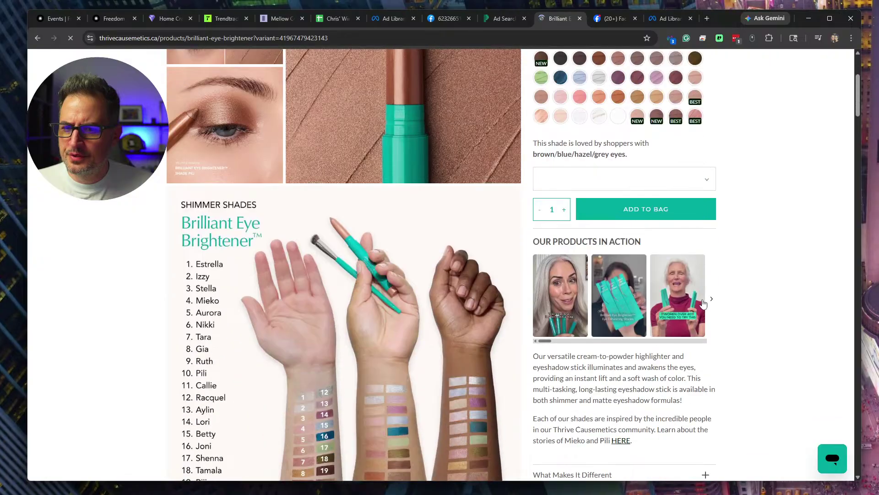
scroll(695, 304, "up", 6)
scroll(694, 303, "down", 10)
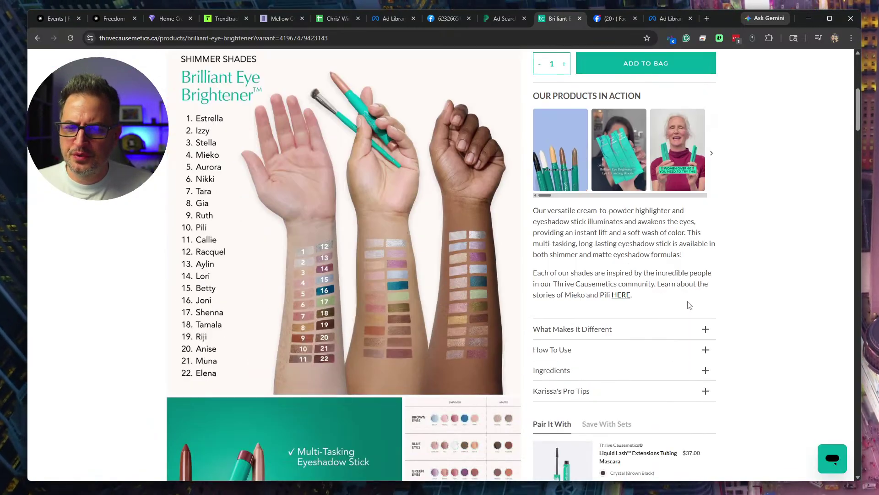
scroll(689, 305, "down", 9)
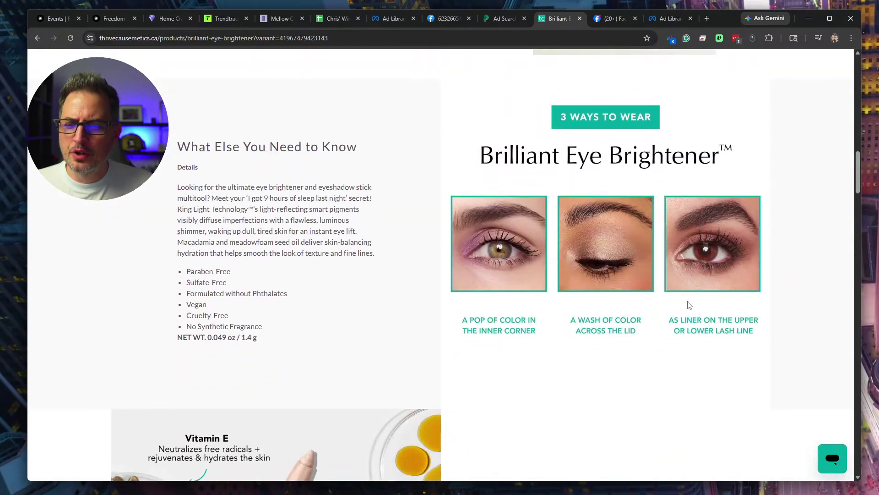
scroll(690, 305, "down", 15)
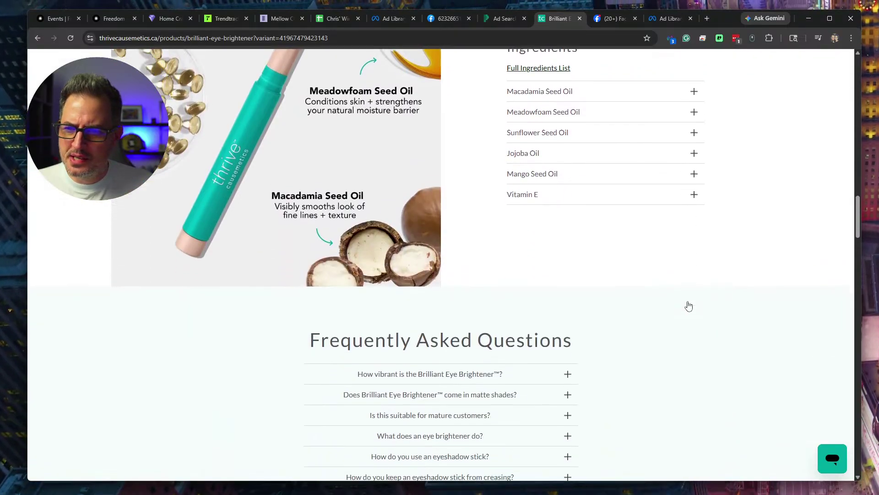
scroll(689, 305, "down", 3)
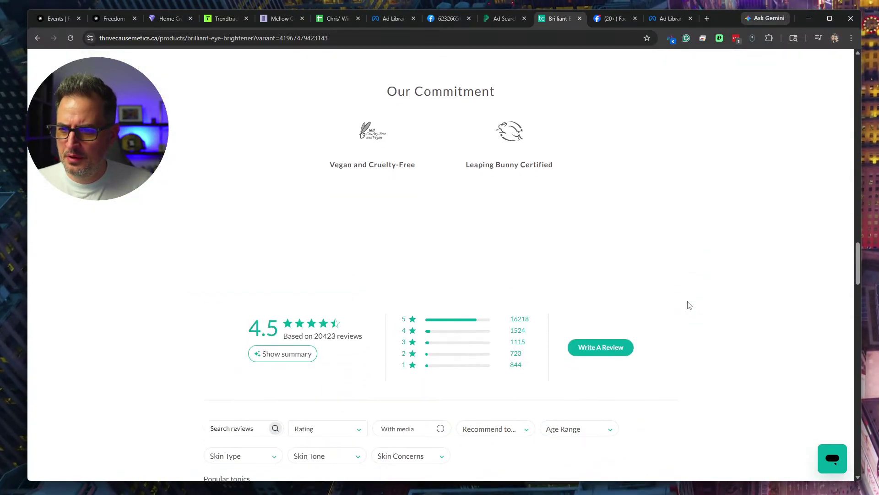
scroll(688, 306, "up", 20)
scroll(687, 307, "down", 5)
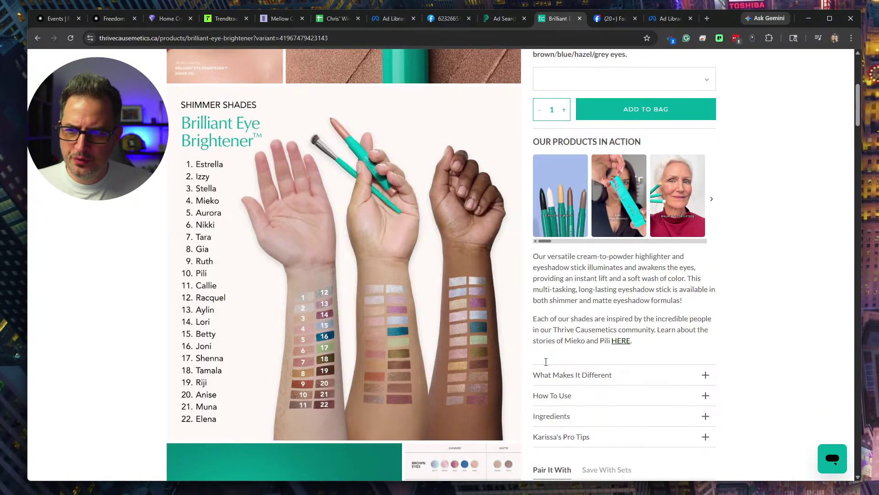
scroll(687, 307, "down", 5)
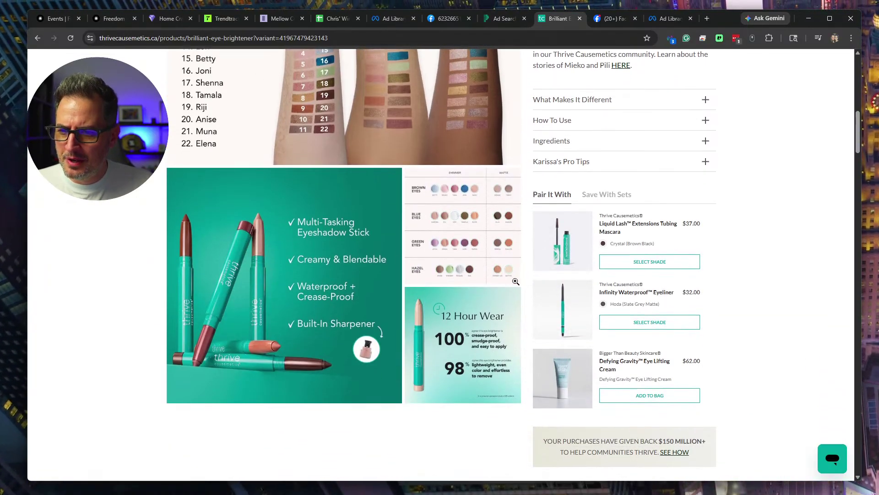
scroll(509, 299, "down", 3)
scroll(469, 348, "up", 12)
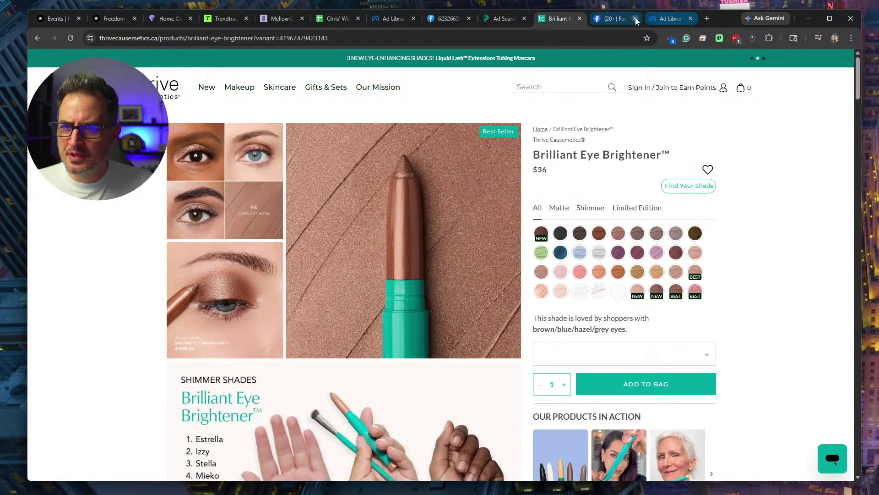
Close the Facebook reel and paste the Brilliant Eye Brightener product link into column B of the spreadsheet's Lipstick + Eye Brightener row.
left_click(362, 19)
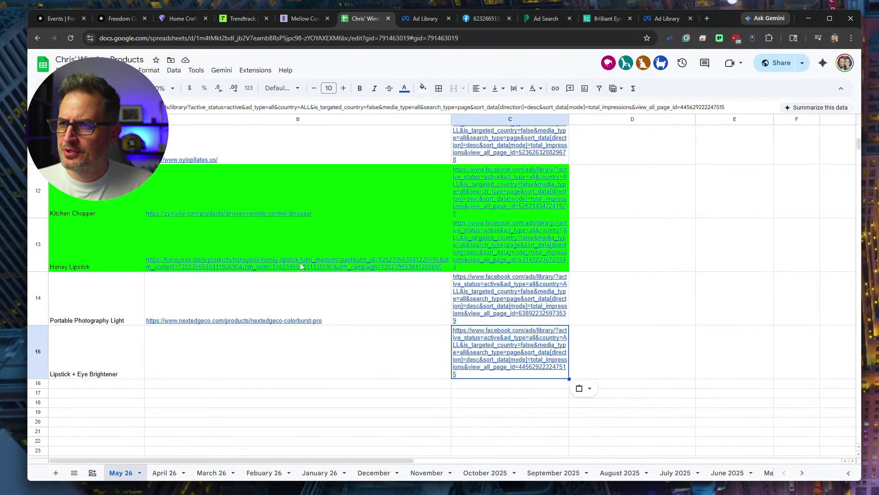
left_click(202, 347)
key("ctrl+v")
left_click(193, 403)
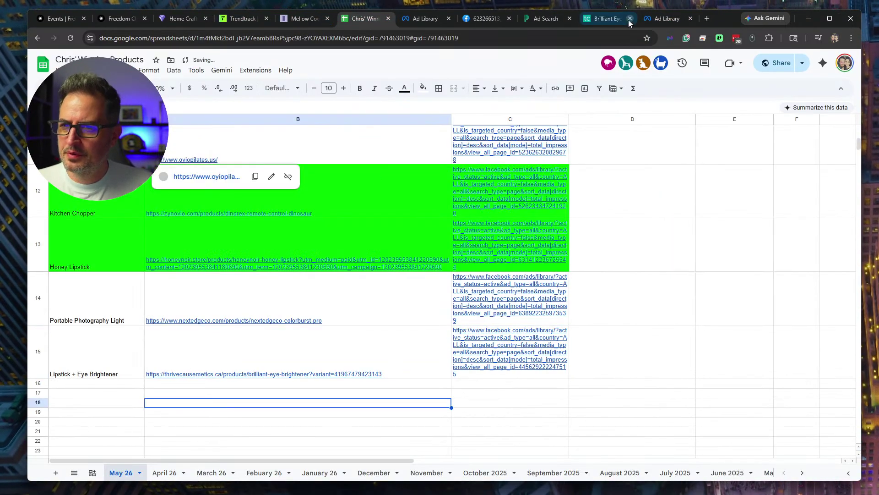
Return to the Brilliant Eye Brightener product page and review its shade swatches, feature graphics, suggested pairings and ways to wear.
left_click(483, 19)
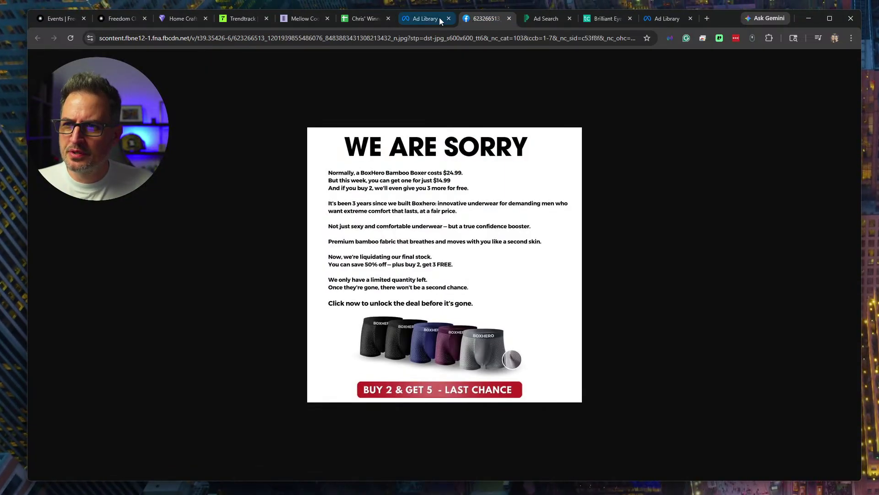
left_click(550, 18)
left_click(600, 19)
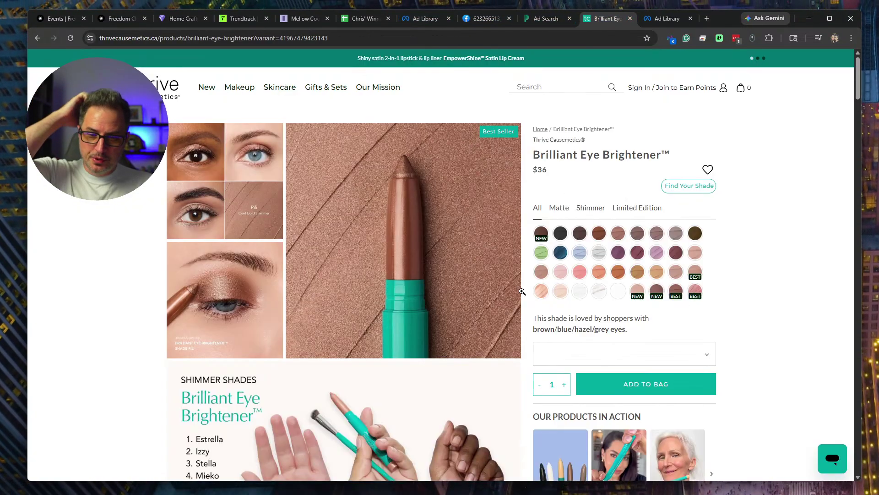
scroll(522, 291, "down", 6)
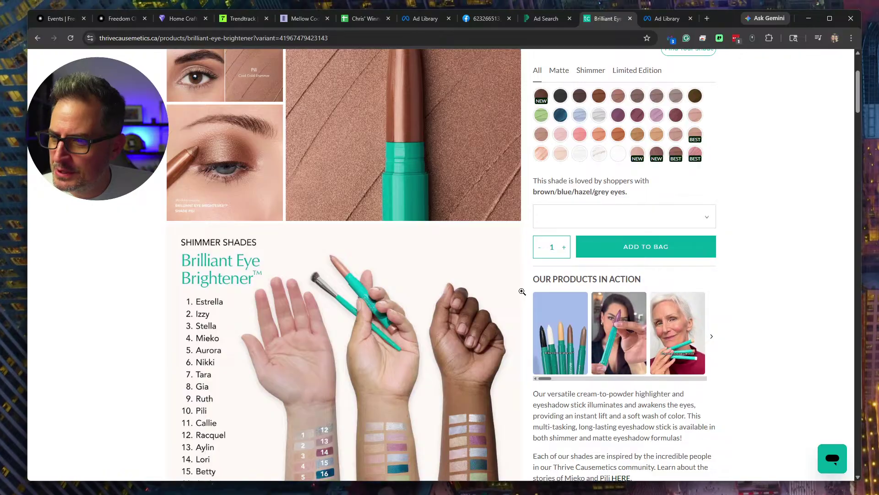
scroll(526, 295, "up", 6)
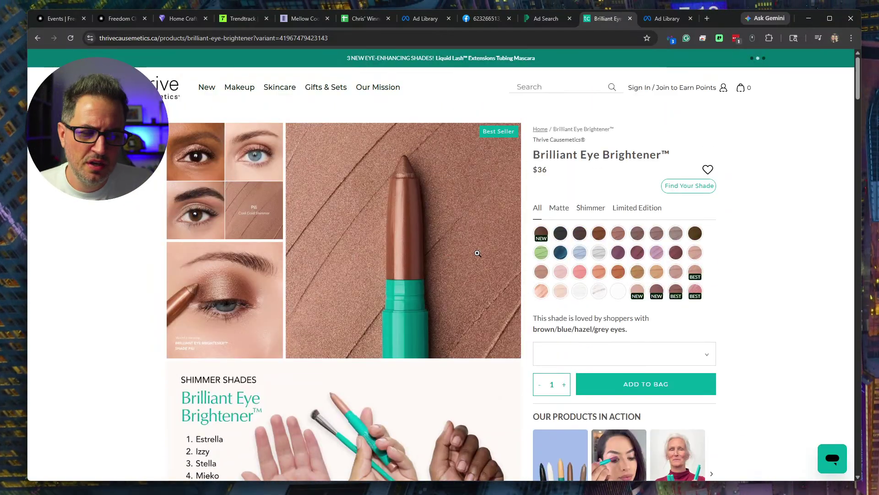
scroll(477, 253, "down", 7)
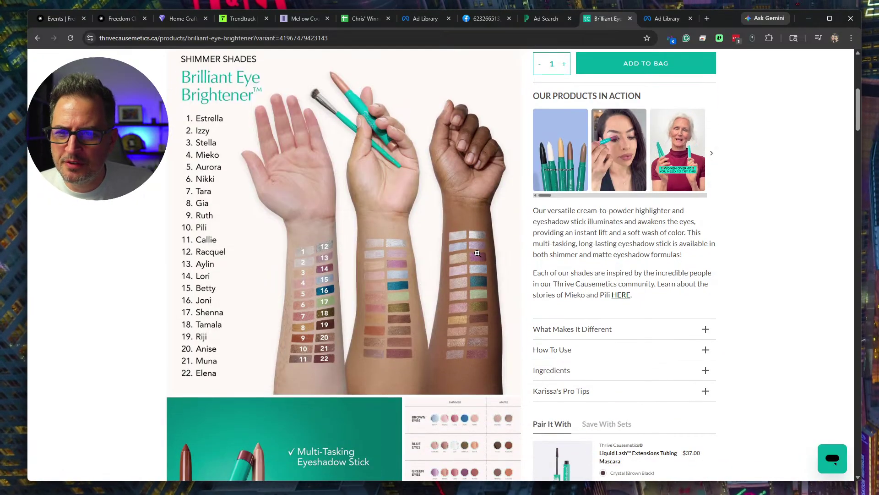
scroll(477, 253, "down", 5)
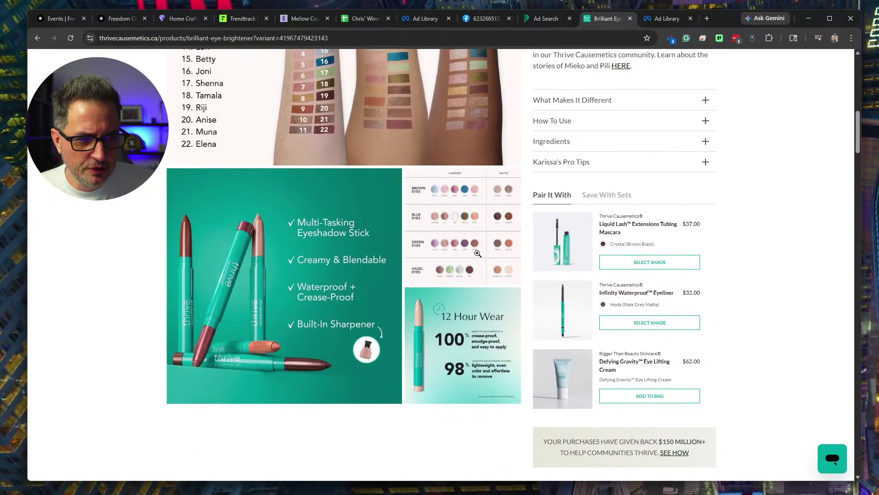
scroll(477, 253, "down", 10)
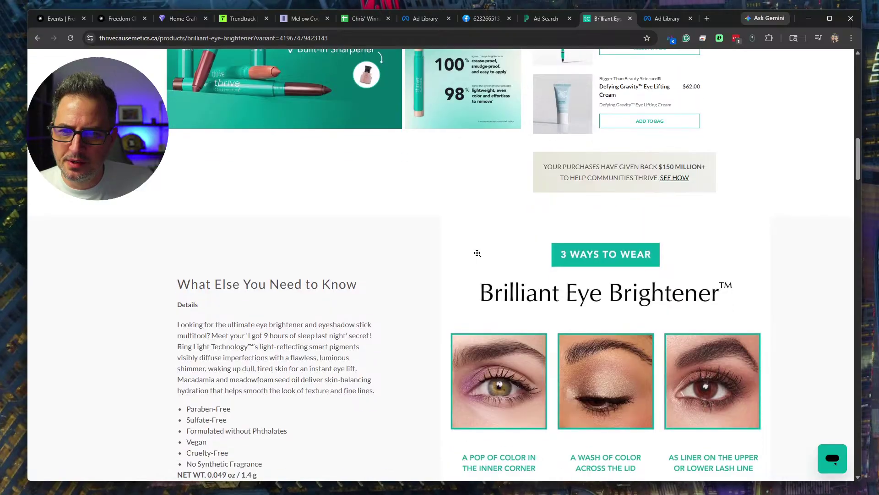
scroll(478, 255, "down", 3)
scroll(478, 256, "up", 3)
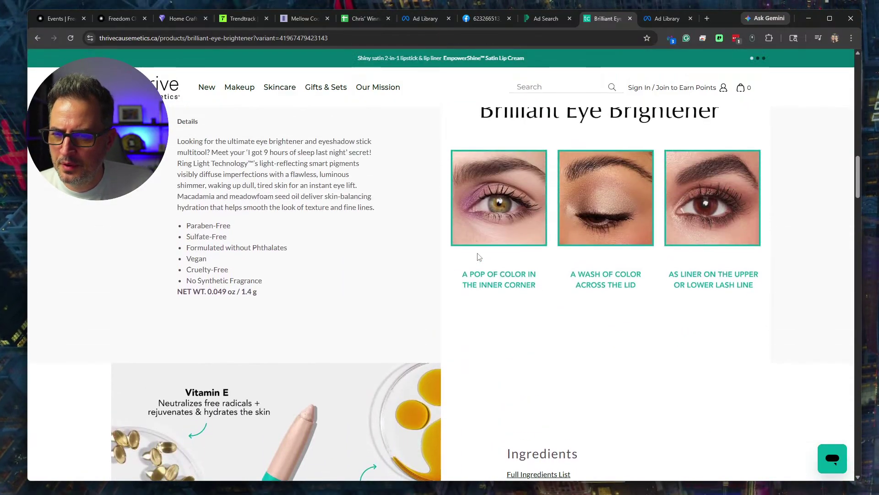
scroll(478, 256, "down", 15)
Close the eye brightener ad's details in PiPiADS, browse further ads, open FinalPutt's Rotation Check ad and pause its video.
left_click(554, 21)
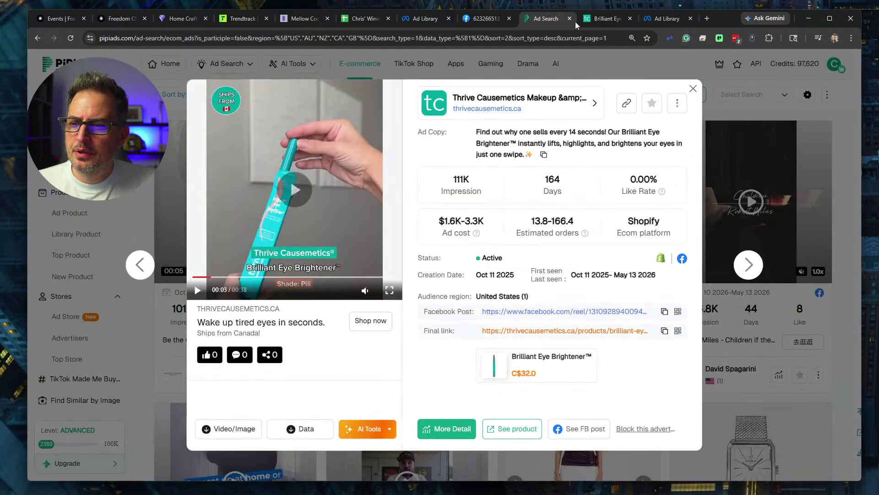
left_click(692, 88)
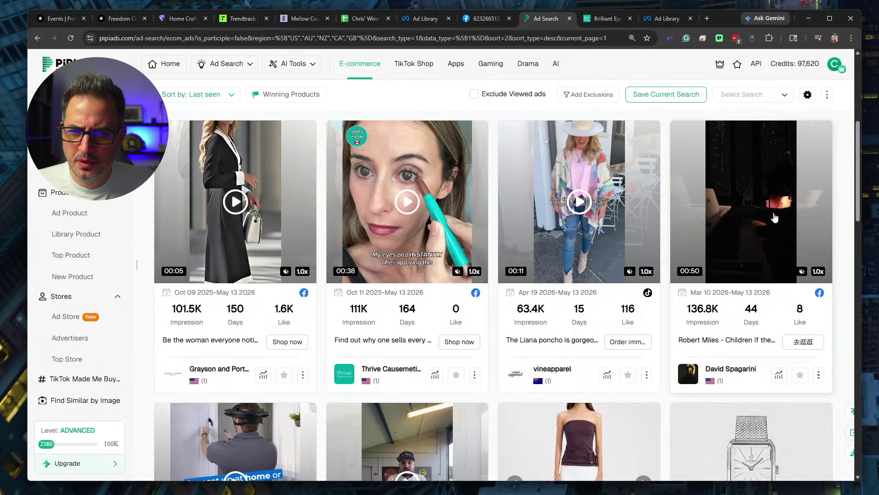
scroll(774, 217, "down", 4)
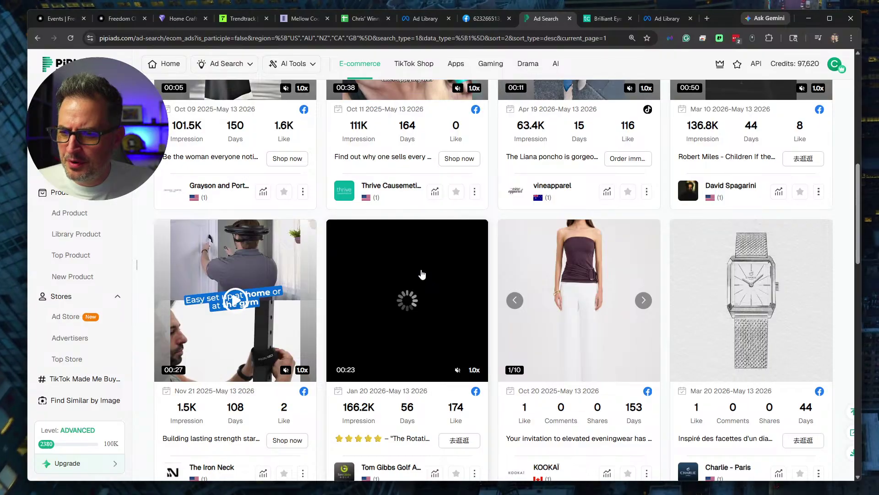
scroll(422, 274, "down", 4)
scroll(427, 186, "up", 2)
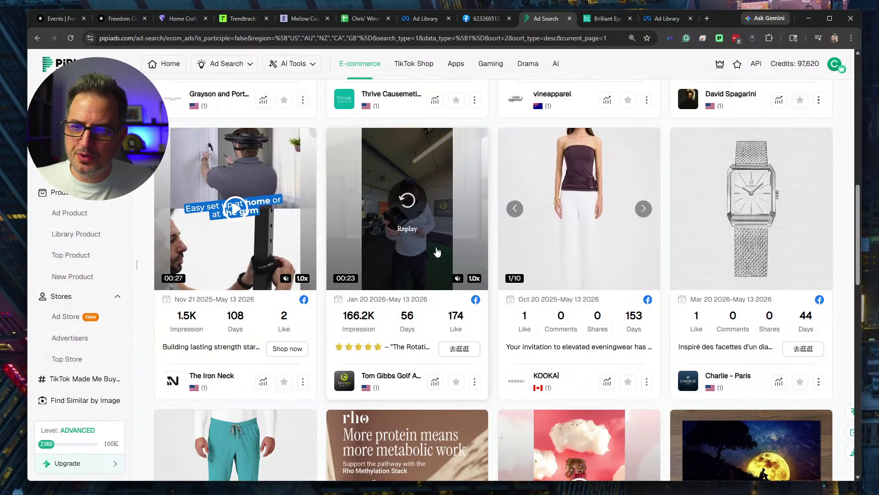
left_click(442, 235)
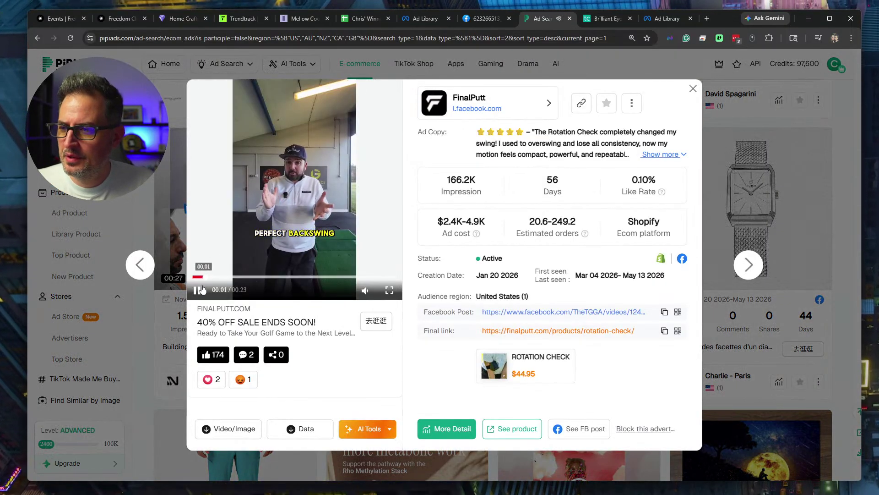
left_click(198, 290)
Open the Rotation Check product page from FinalPutt's ad, view the second to fourth gallery images and decline the 65% off offer.
left_click(570, 331)
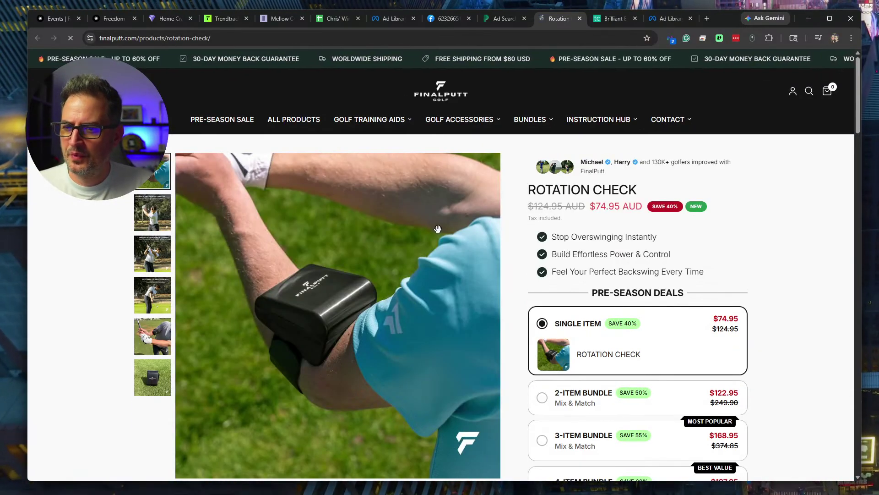
left_click(163, 222)
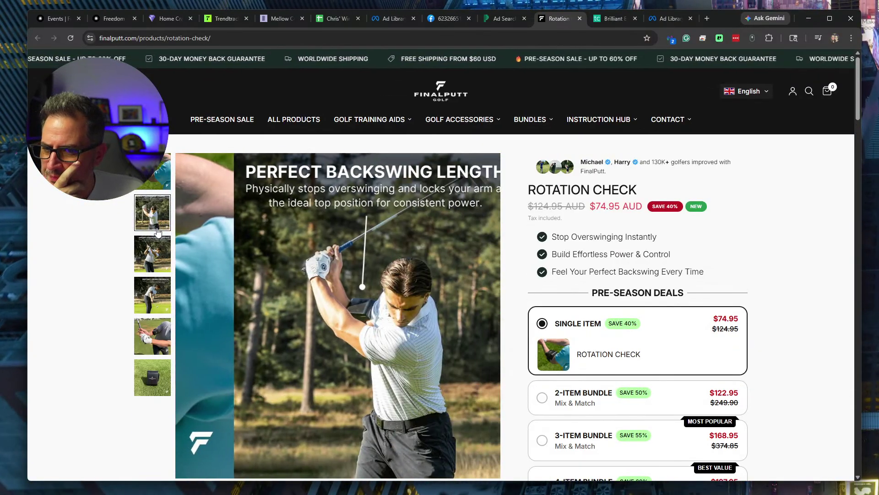
left_click(164, 257)
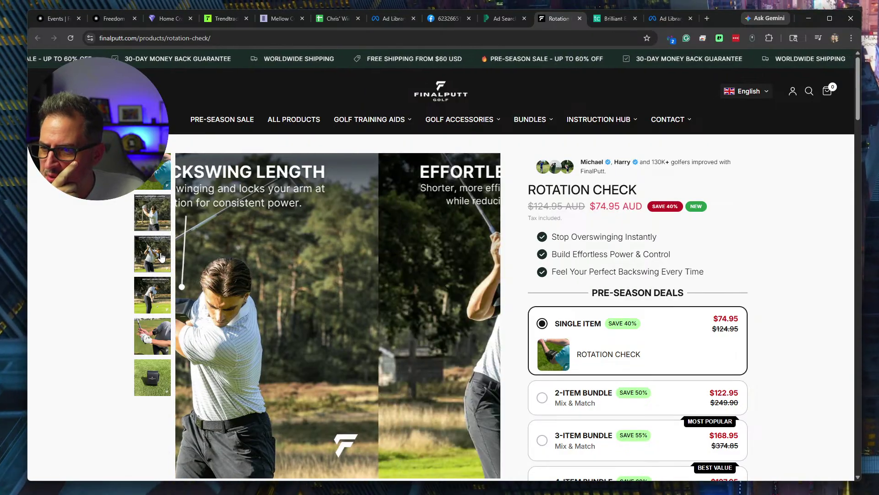
left_click(157, 307)
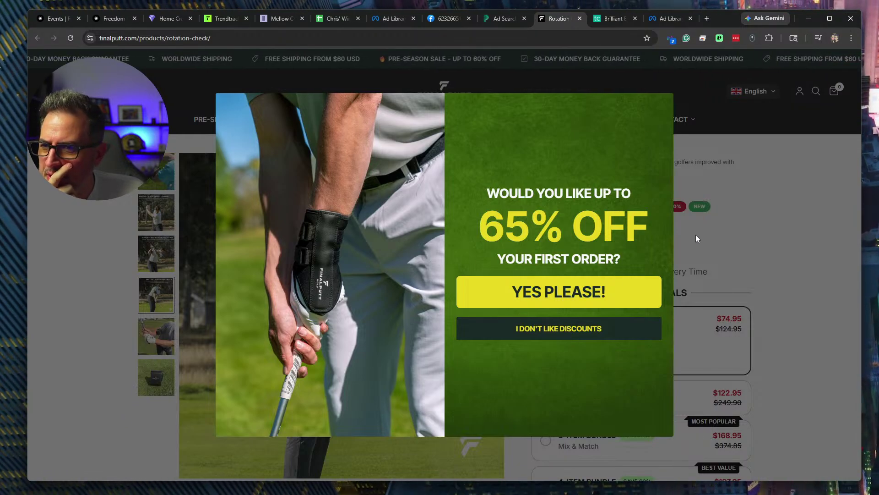
left_click(552, 328)
Review the Rotation Check's bundle deals, video training guide add-on, shipping and guarantee details.
scroll(537, 282, "down", 6)
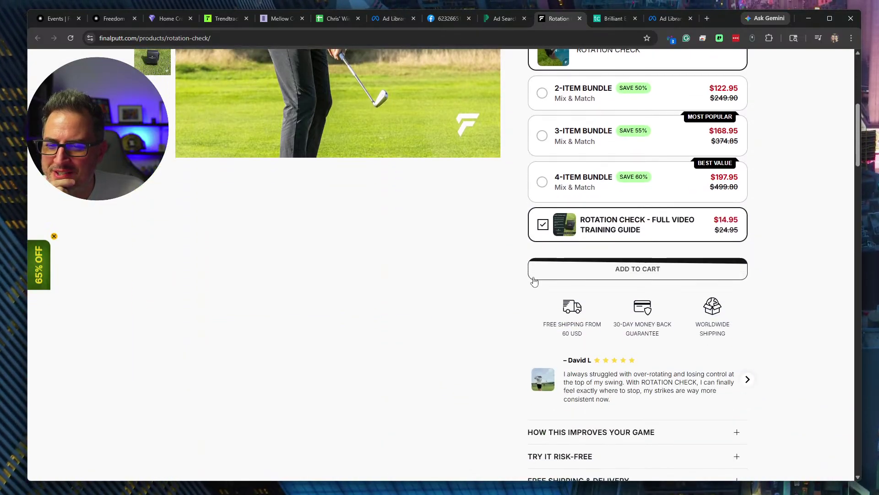
scroll(486, 270, "up", 6)
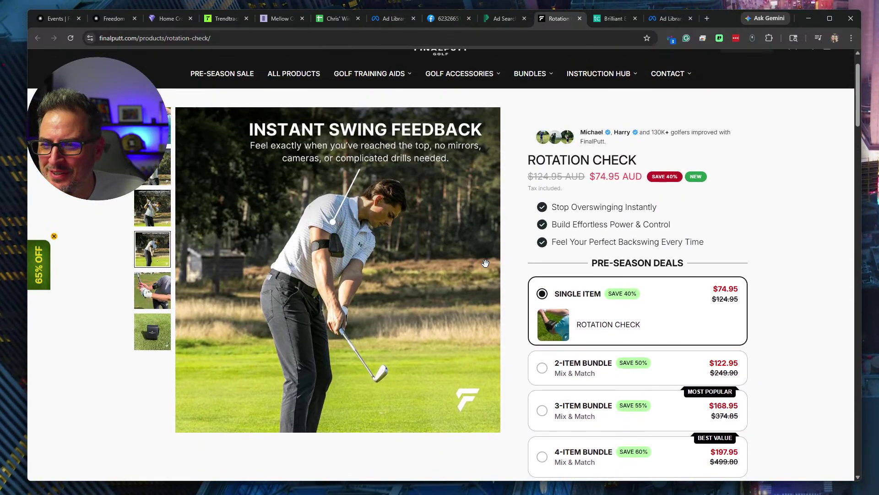
scroll(508, 240, "down", 8)
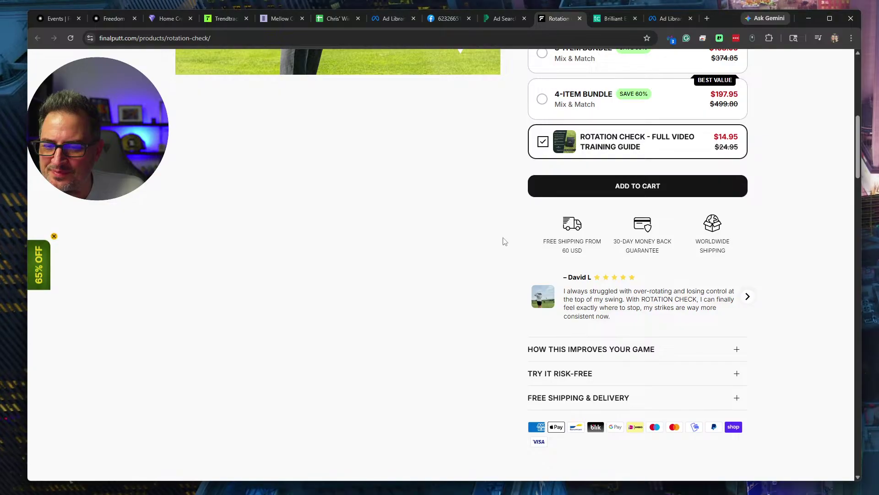
scroll(504, 240, "down", 4)
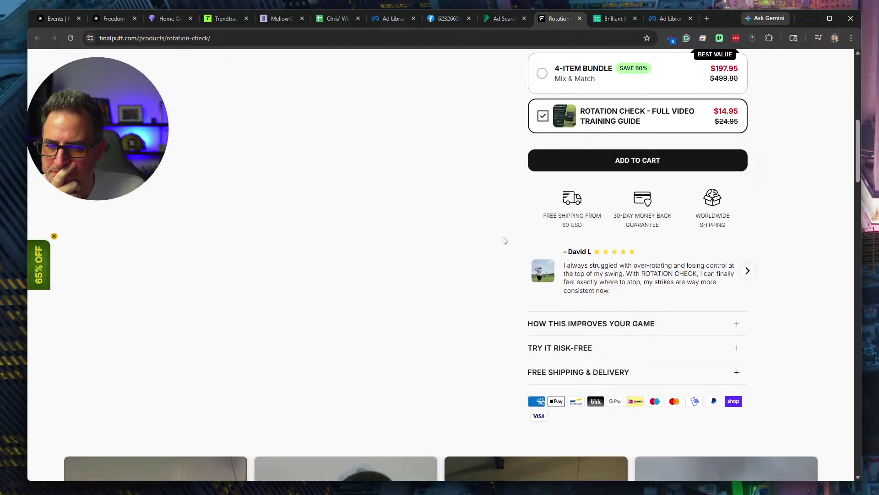
scroll(503, 240, "up", 6)
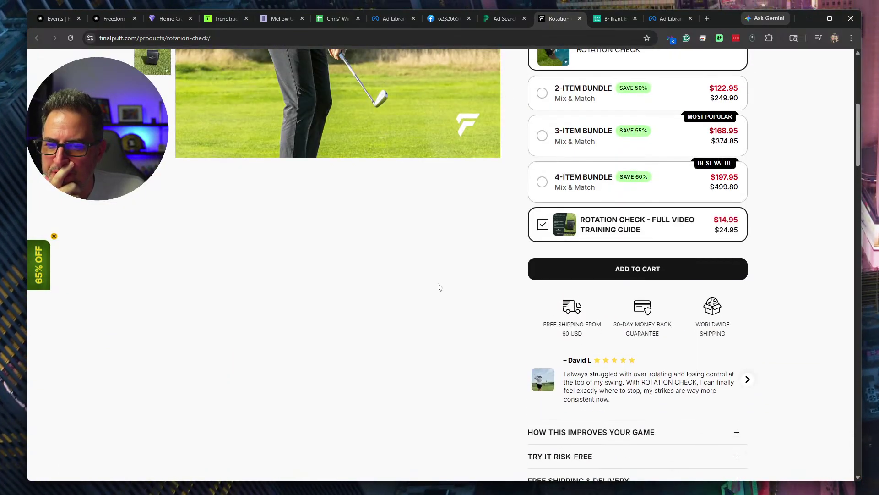
Examine the Rotation Check's product videos, customer reviews and related products, revealing the full correct-swing image in the before-and-after comparison.
scroll(447, 228, "down", 11)
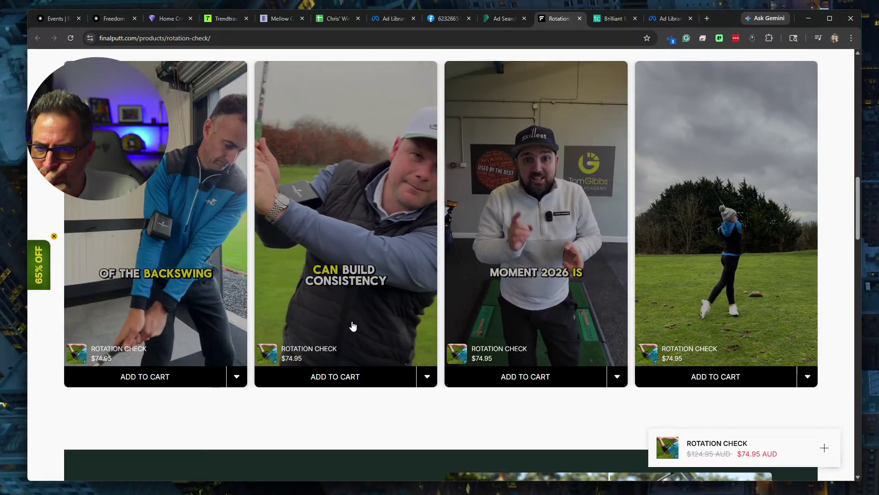
scroll(457, 297, "down", 1)
scroll(457, 297, "down", 10)
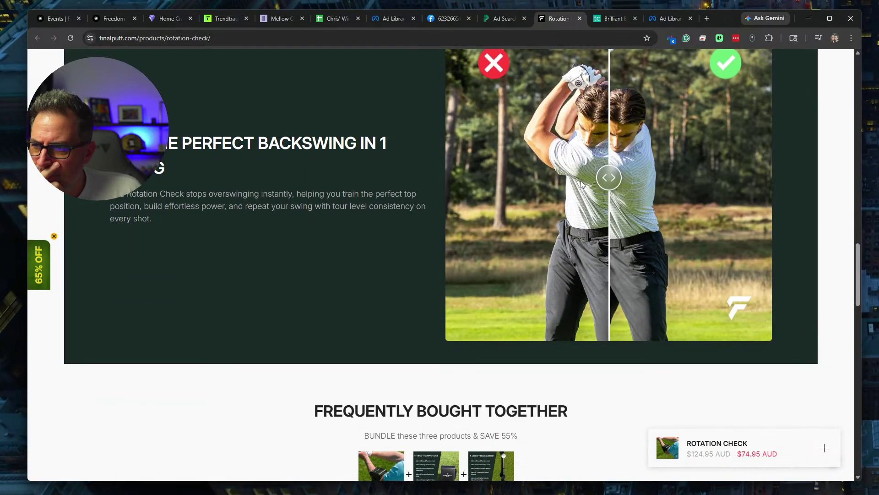
left_click_drag(611, 188, 383, 194)
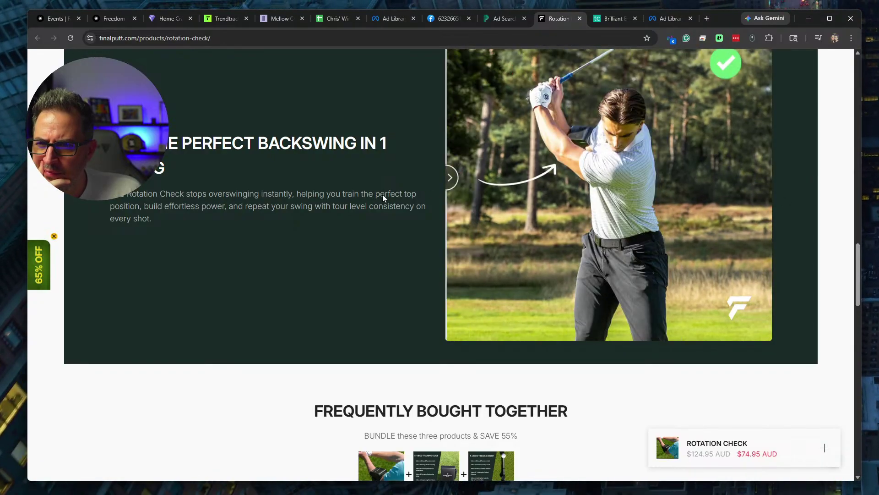
scroll(383, 195, "down", 5)
scroll(570, 231, "down", 11)
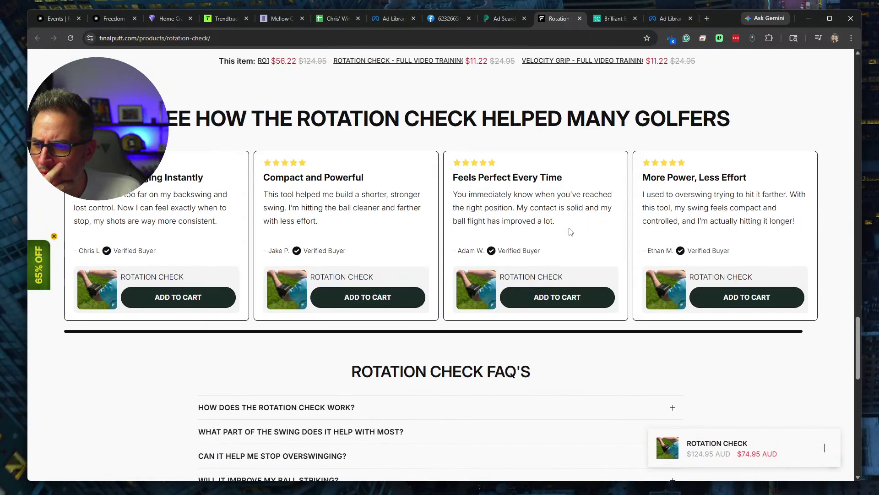
scroll(570, 231, "down", 5)
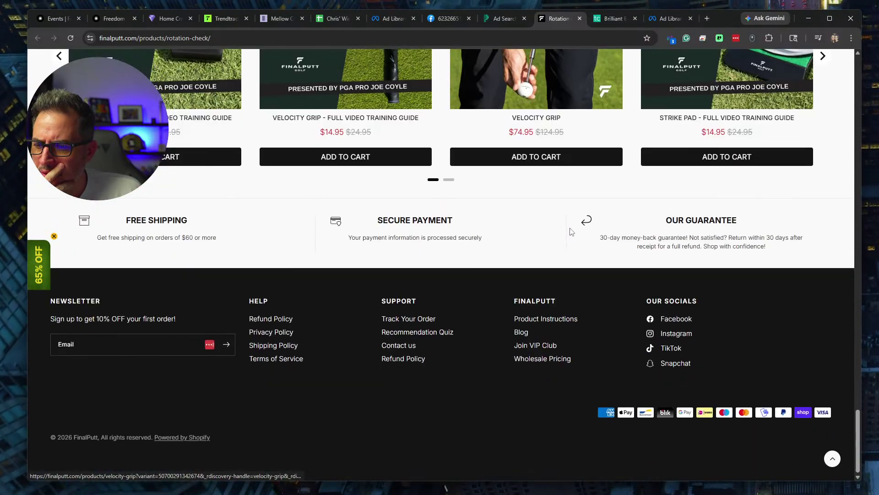
scroll(570, 230, "up", 20)
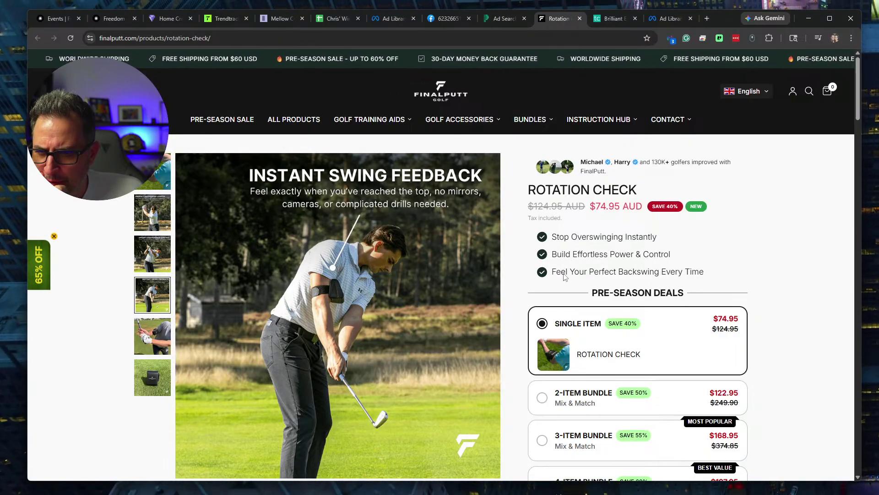
Go through the Rotation Check page again, expand the "How does the Rotation Check work?" FAQ and view the suggested training products.
scroll(335, 213, "down", 10)
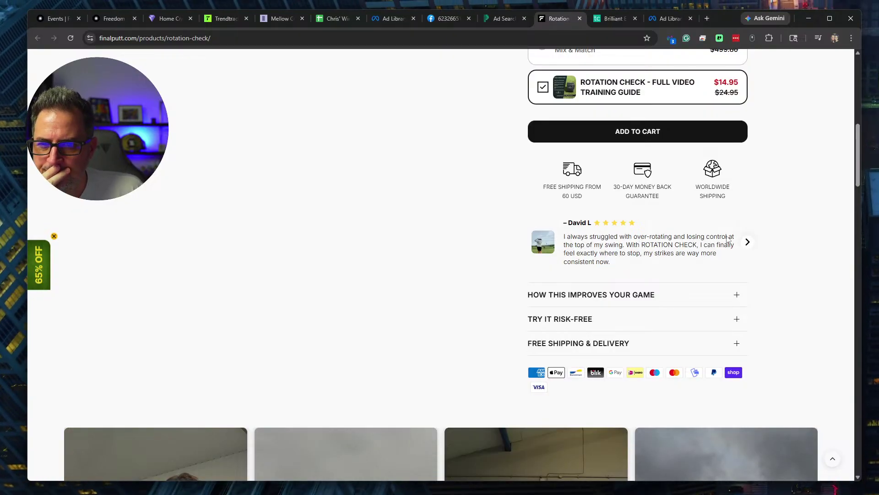
scroll(657, 236, "down", 2)
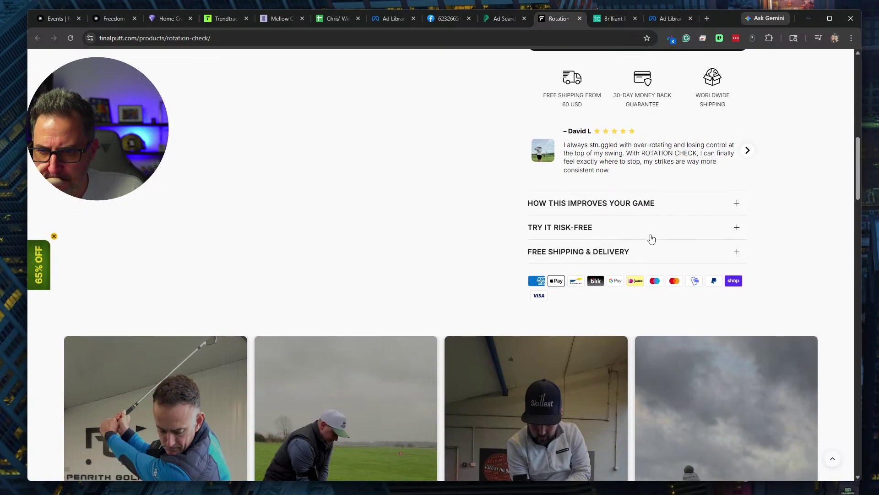
scroll(426, 219, "down", 6)
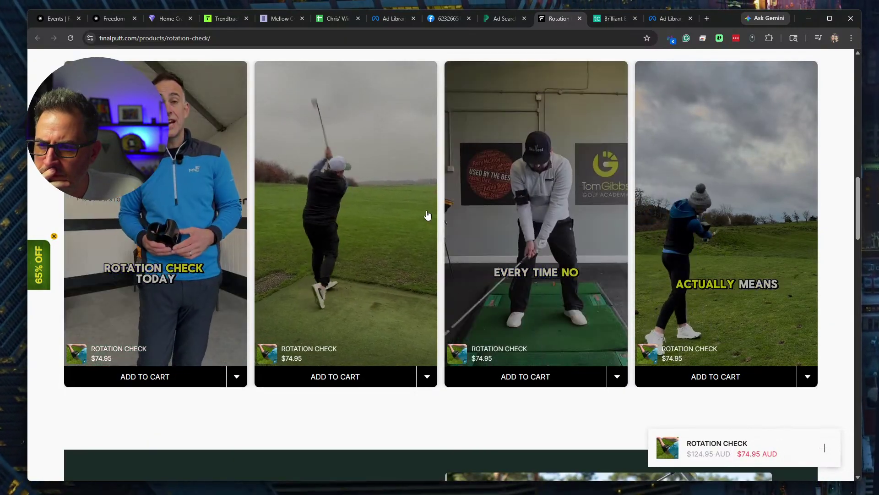
scroll(428, 218, "down", 7)
scroll(436, 206, "down", 10)
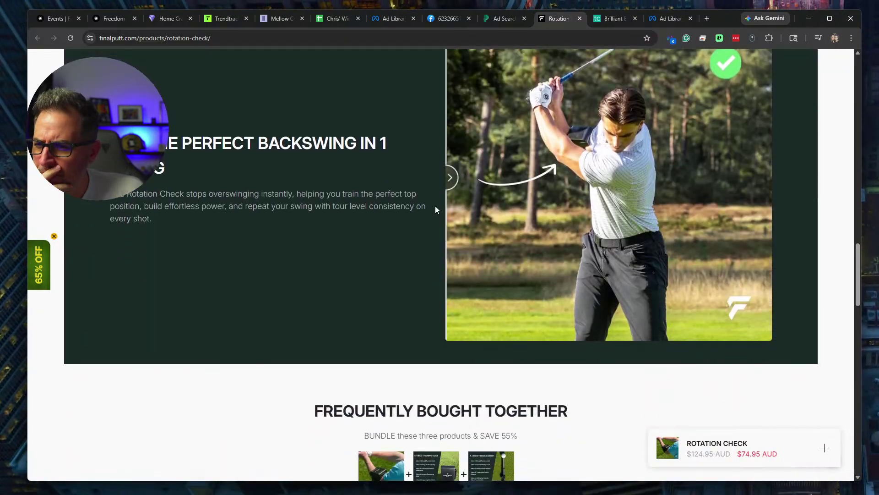
scroll(308, 225, "down", 6)
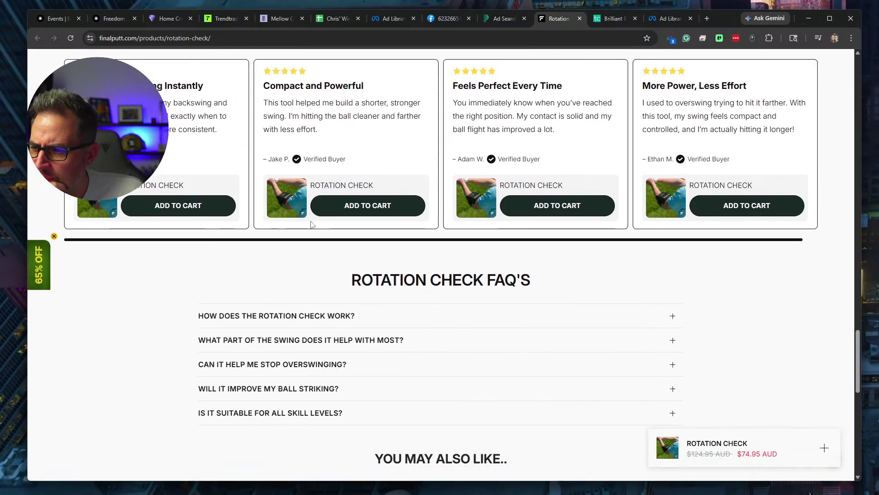
scroll(295, 310, "down", 2)
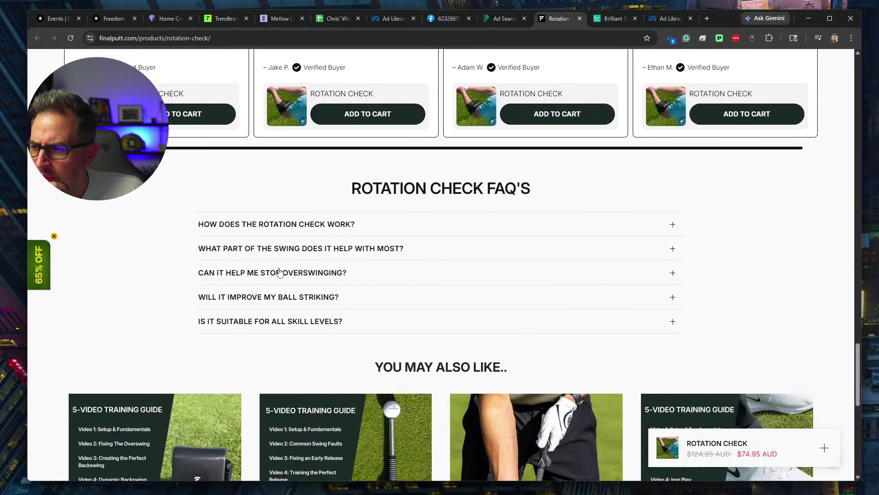
left_click(283, 225)
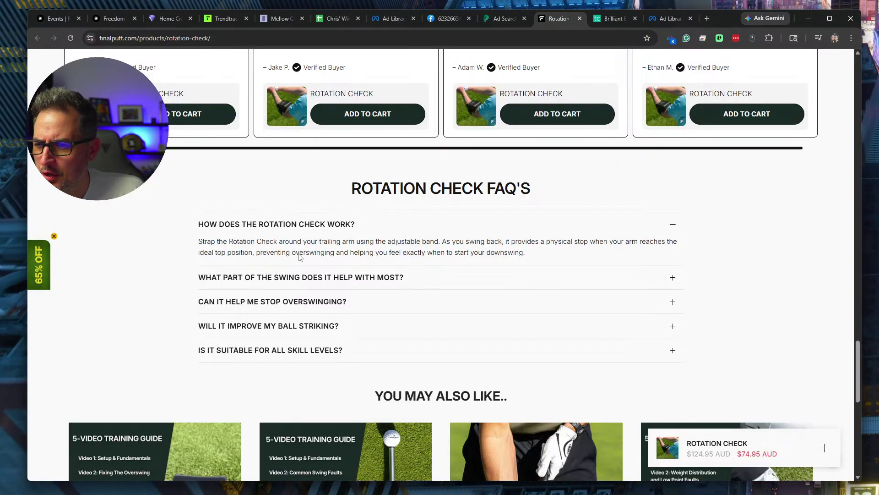
scroll(377, 255, "down", 6)
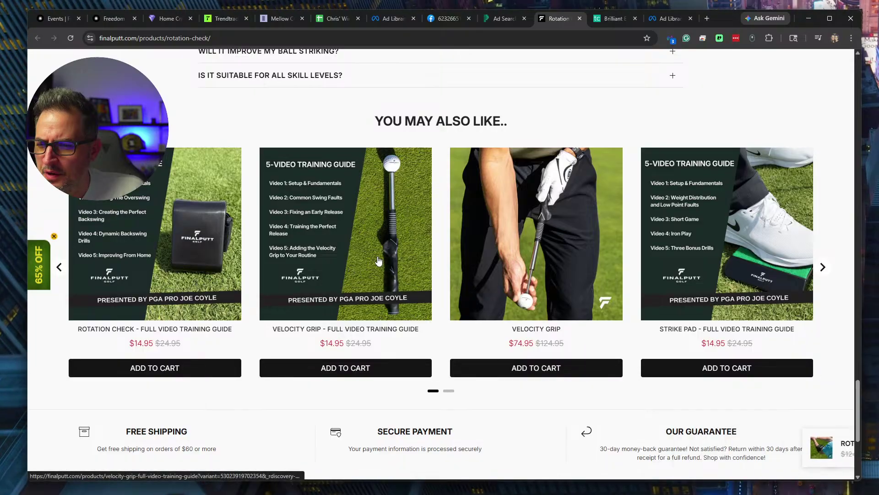
scroll(368, 261, "up", 20)
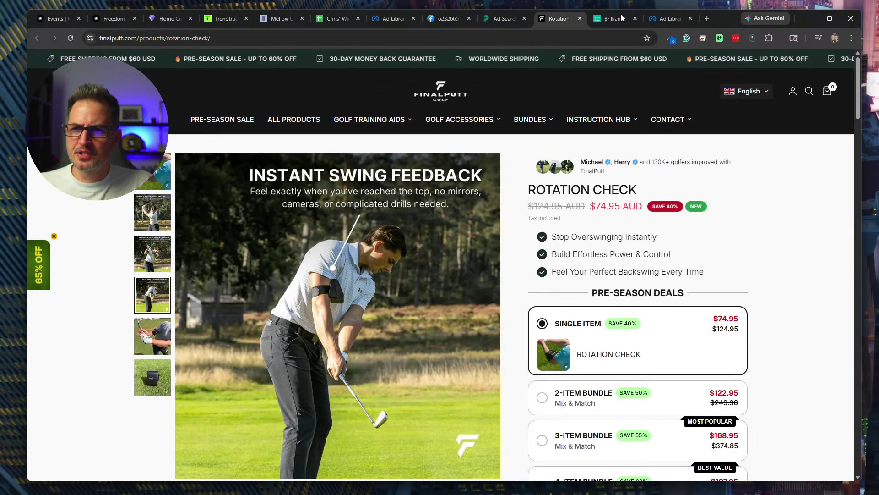
Close the Rotation Check page and its ad details in PiPiADS, then open The Iron Neck's ad and its final landing page.
left_click(580, 19)
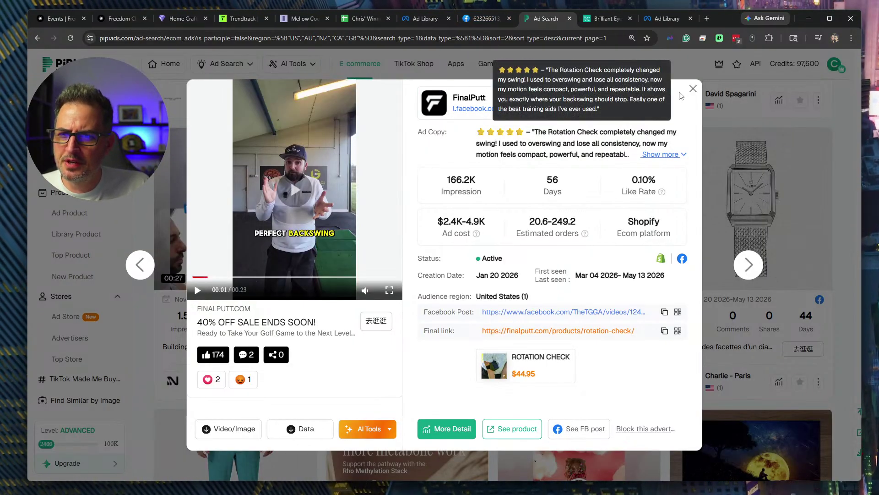
left_click(693, 89)
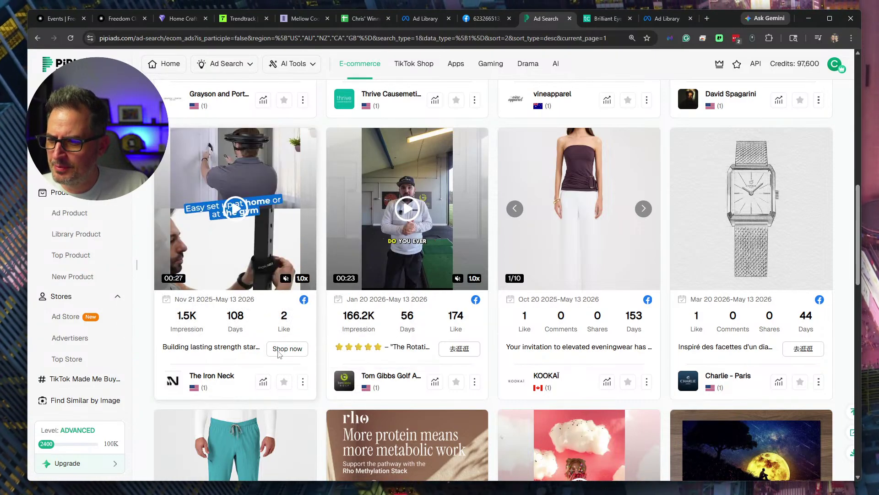
left_click(280, 352)
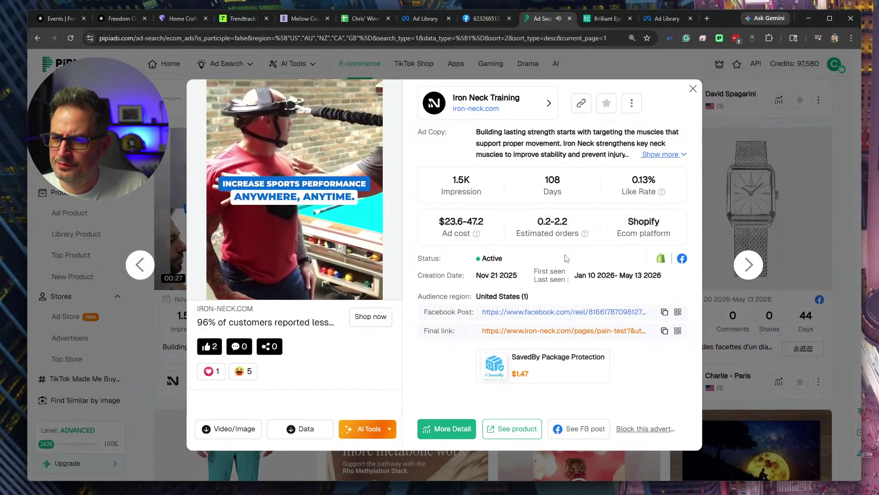
left_click(565, 330)
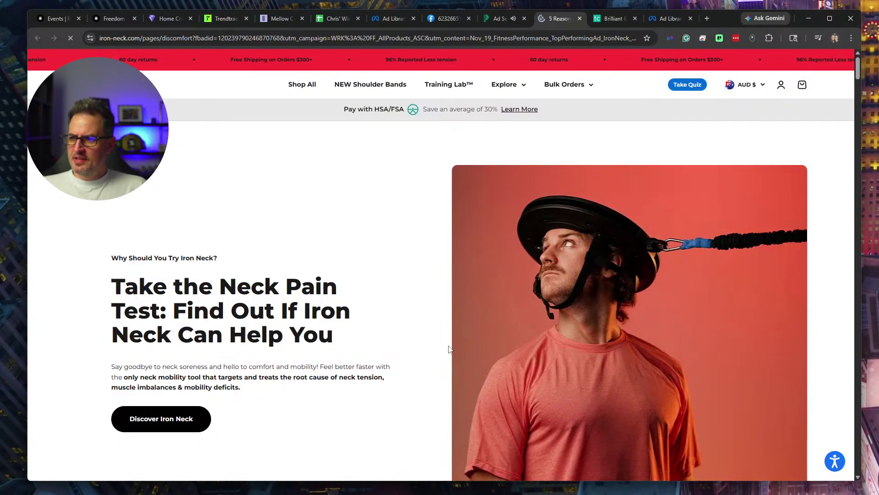
Review the Iron Neck landing page, from the neck pain test intro through the focus areas and numbered reasons to buy.
scroll(283, 325, "down", 3)
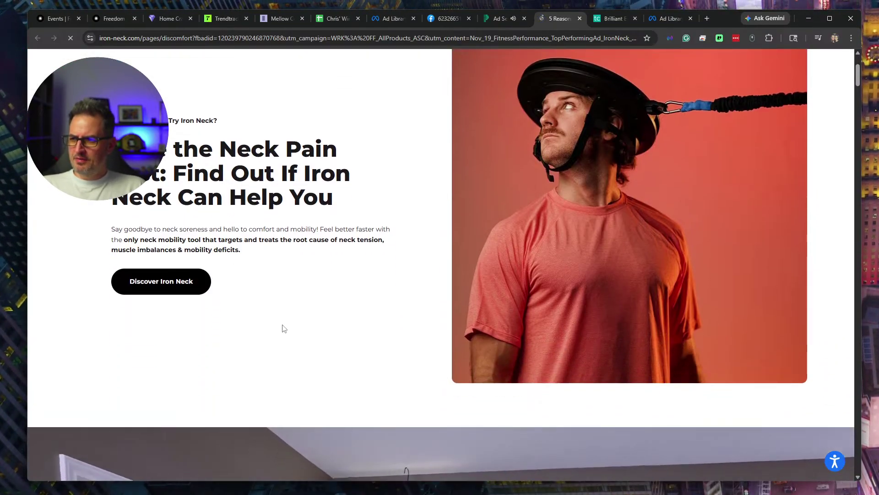
scroll(284, 329, "down", 6)
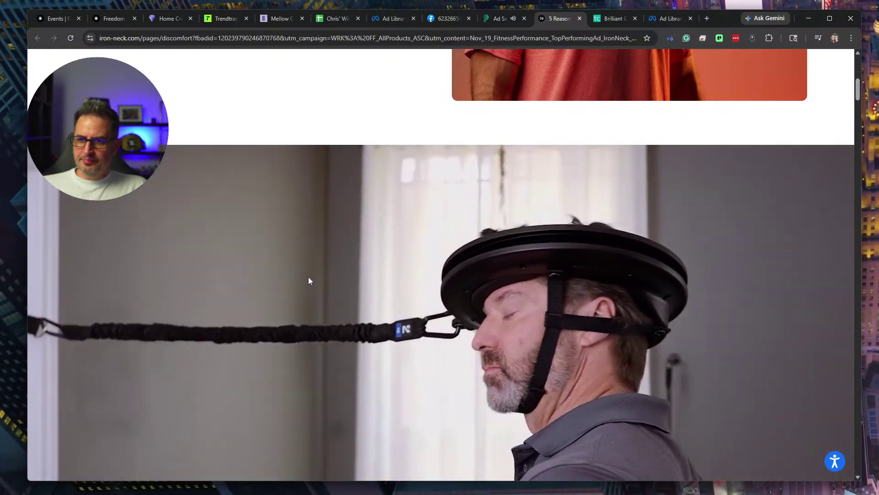
scroll(305, 280, "down", 6)
scroll(300, 282, "down", 8)
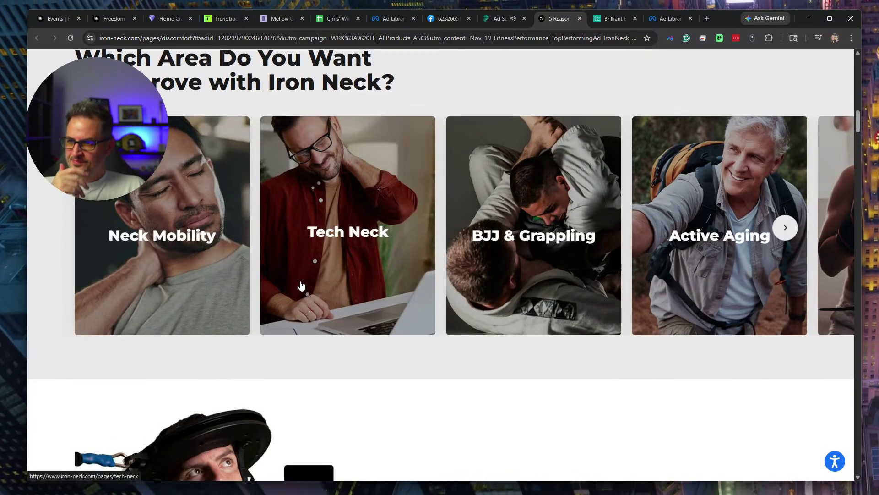
scroll(301, 285, "down", 8)
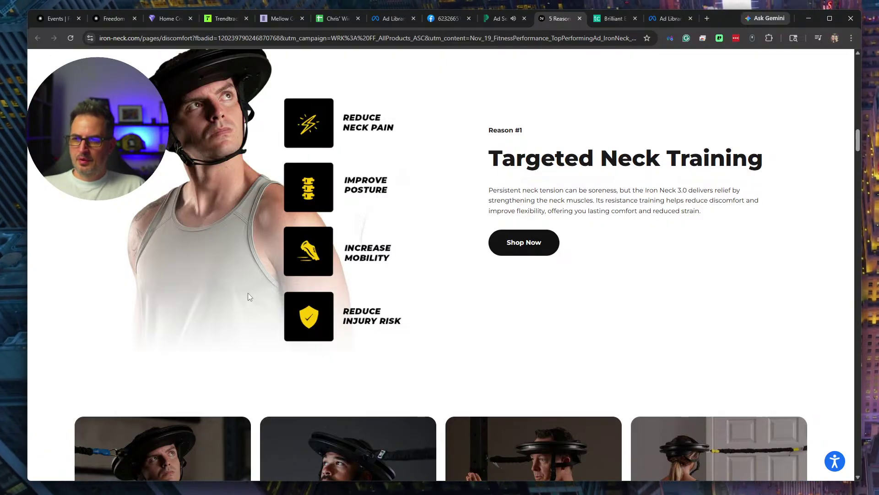
scroll(247, 298, "down", 8)
scroll(245, 298, "down", 7)
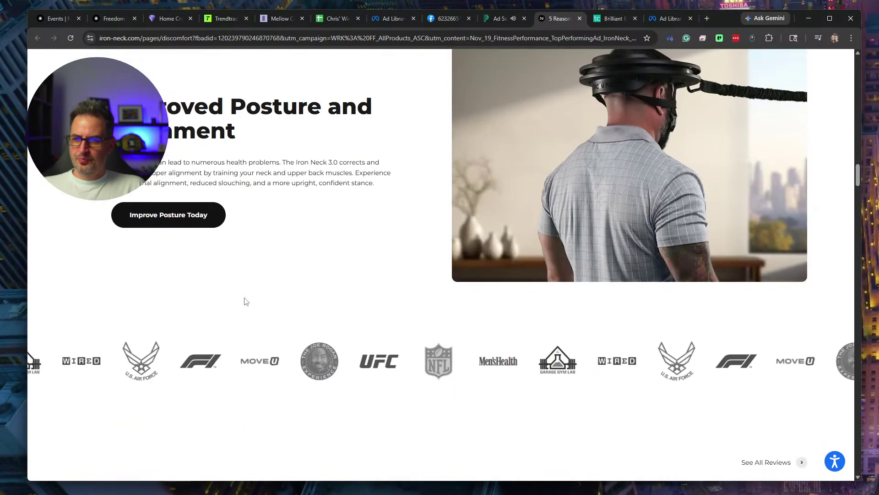
scroll(246, 301, "down", 15)
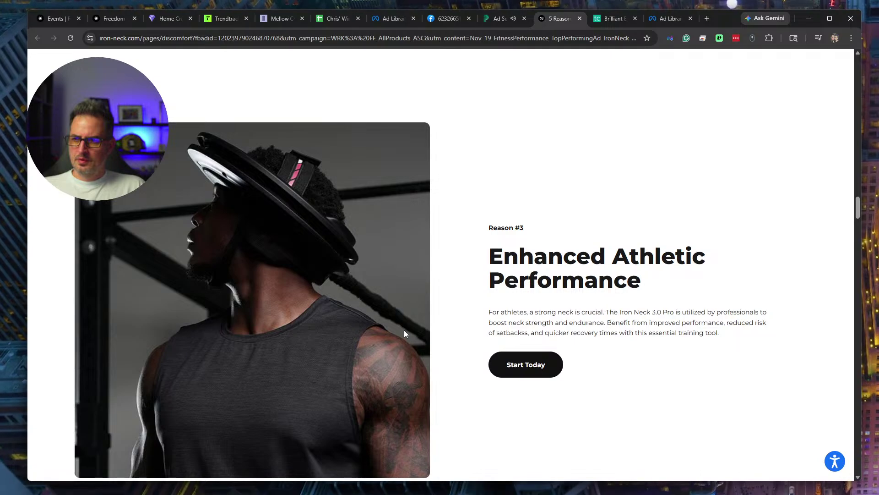
scroll(393, 333, "down", 13)
scroll(391, 336, "down", 5)
Copy "iron-neck" from the landing page address, search it in the Meta Ad Library and open The Iron Neck advertiser's ads.
key("ctrl+l")
scroll(352, 261, "up", 20)
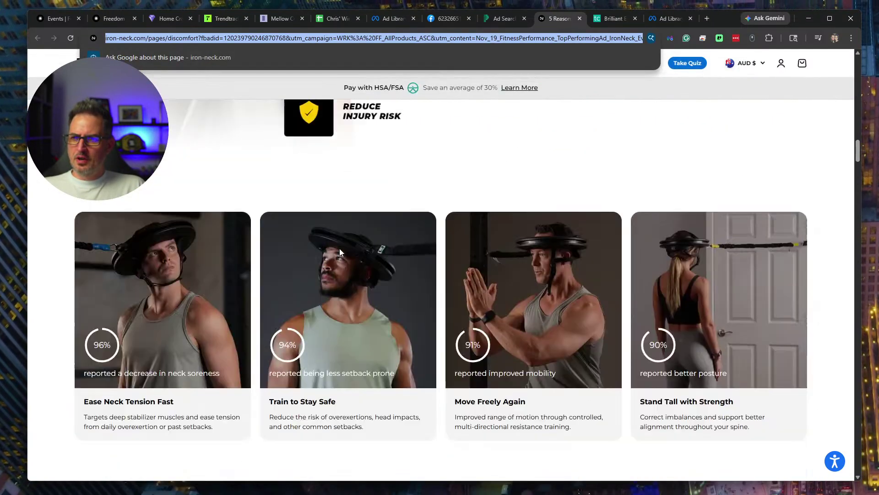
scroll(339, 248, "up", 10)
left_click(110, 39)
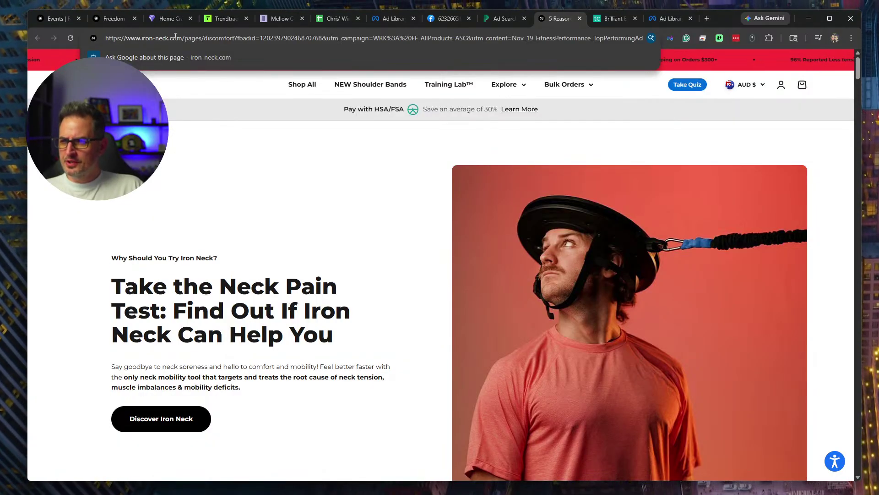
left_click_drag(169, 38, 141, 38)
key("ctrl+c")
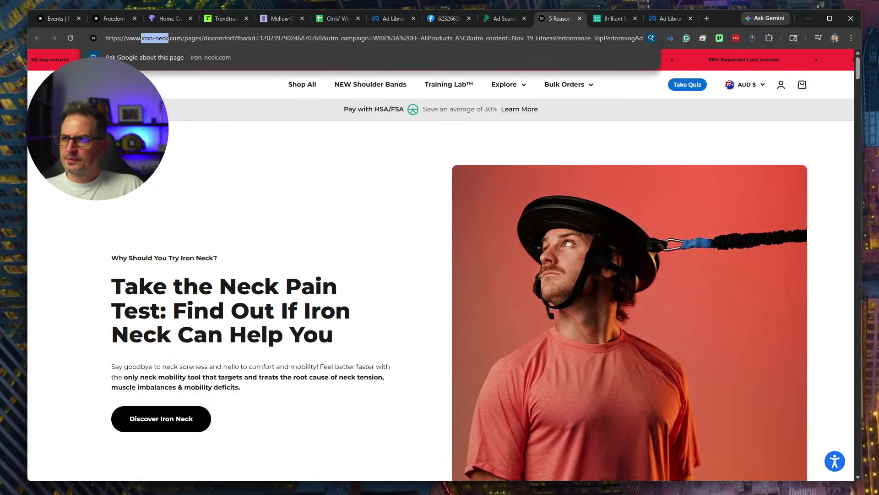
left_click(674, 16)
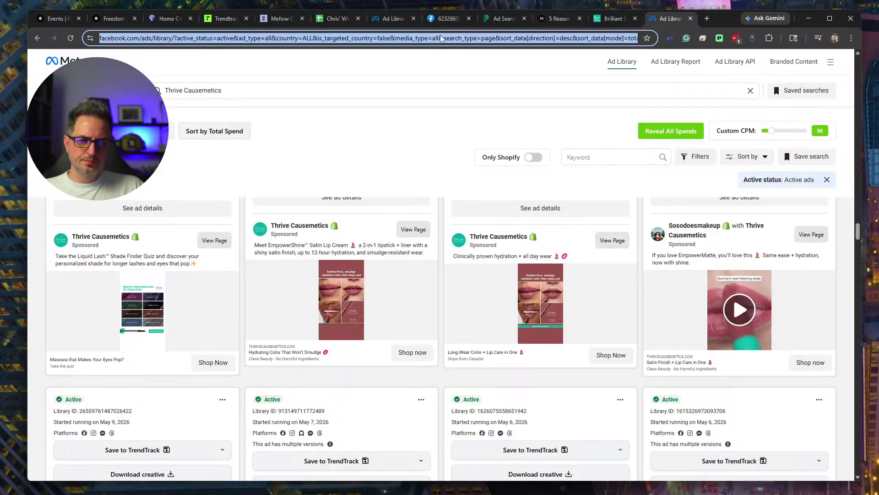
left_click(246, 89)
key("ctrl+a")
key("ctrl+v")
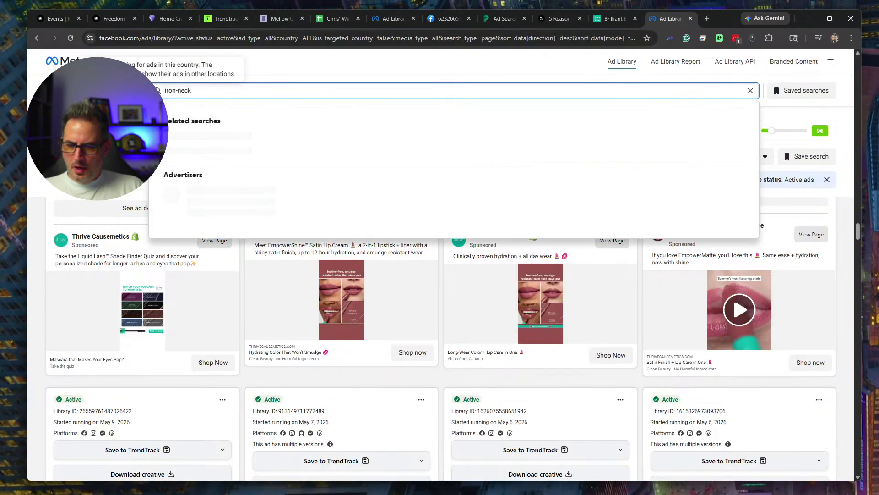
left_click(245, 171)
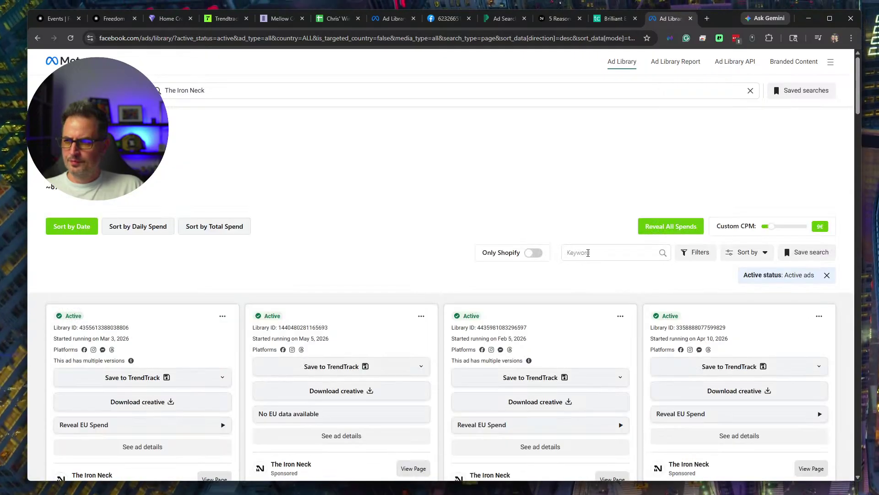
Look through The Iron Neck's active ads, examining their start dates, creatives and ad copy.
scroll(544, 256, "down", 1)
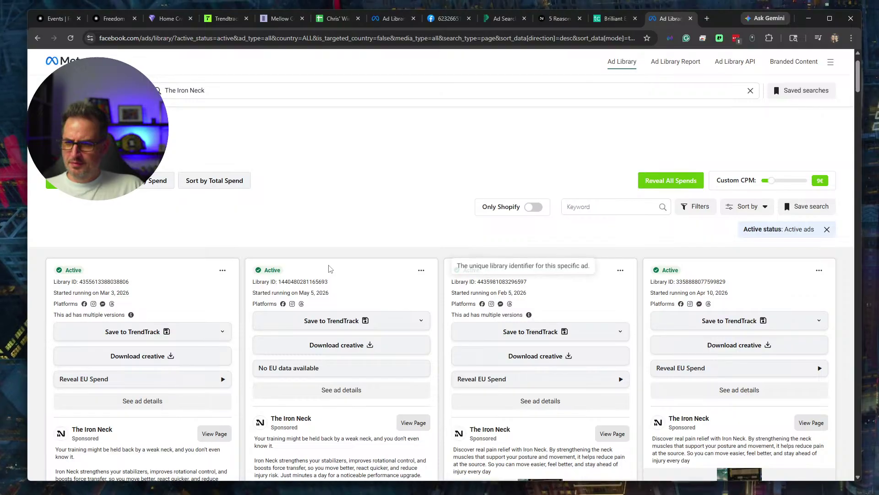
scroll(330, 273, "down", 7)
scroll(331, 273, "down", 8)
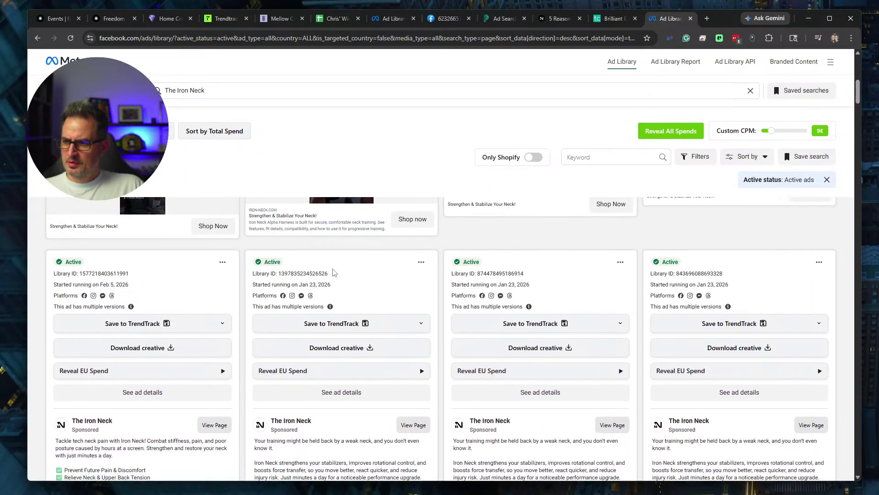
scroll(333, 272, "up", 2)
scroll(337, 271, "down", 5)
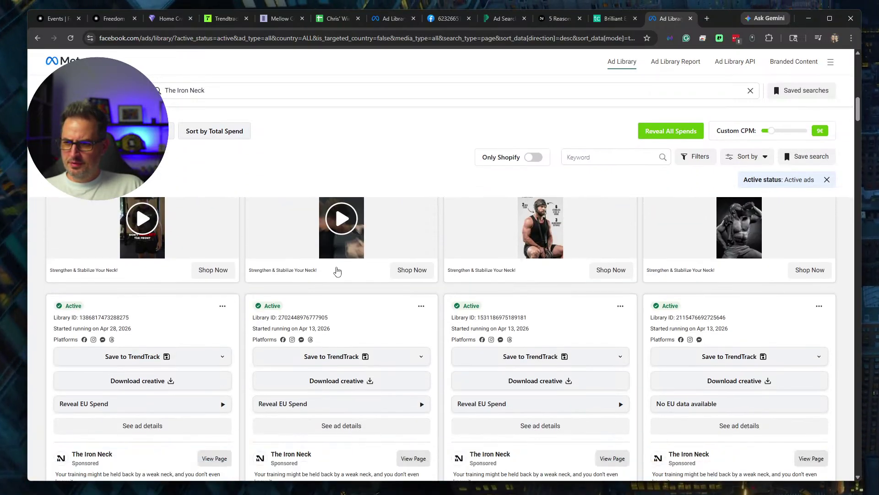
scroll(338, 272, "down", 5)
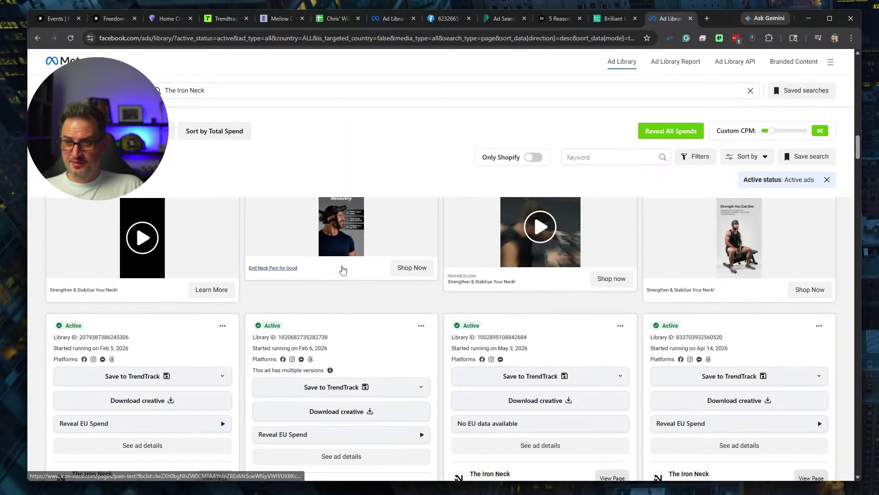
scroll(384, 268, "down", 10)
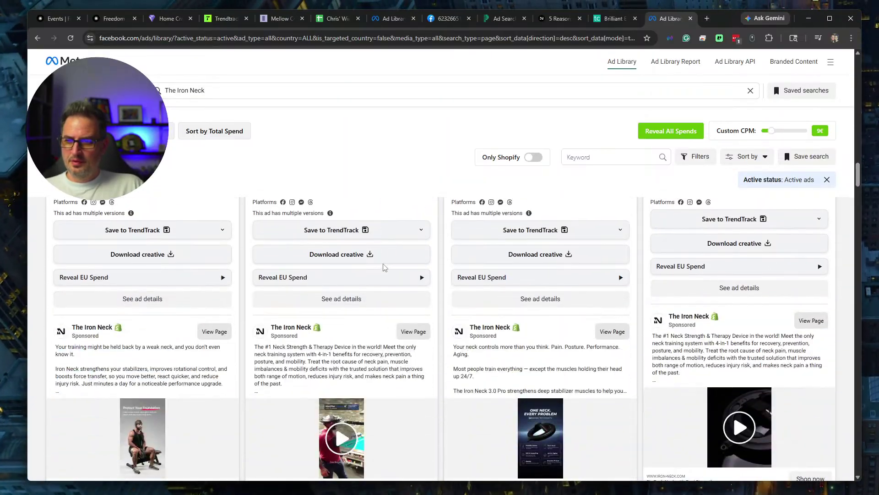
scroll(487, 322, "up", 15)
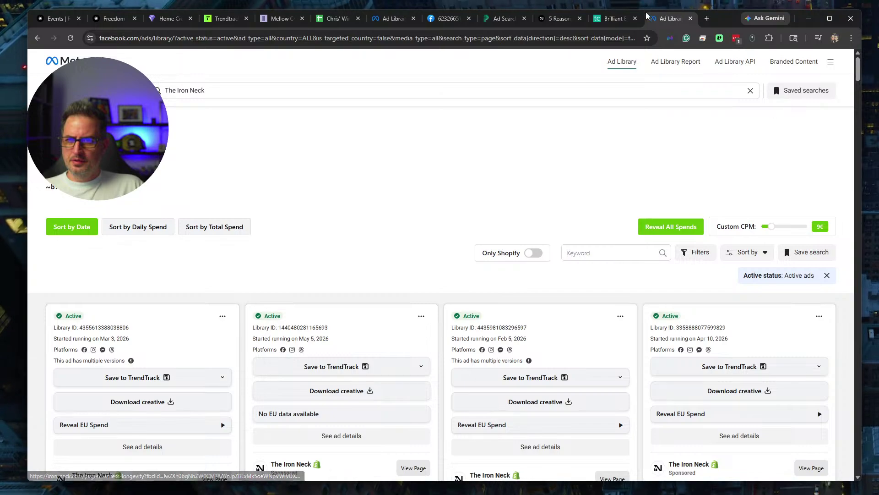
Close the Brilliant Eye Brightener page, then log "Iron Neck" with its landing page URL in row 16 of the May 26 sheet.
left_click(614, 19)
left_click(635, 18)
left_click(562, 18)
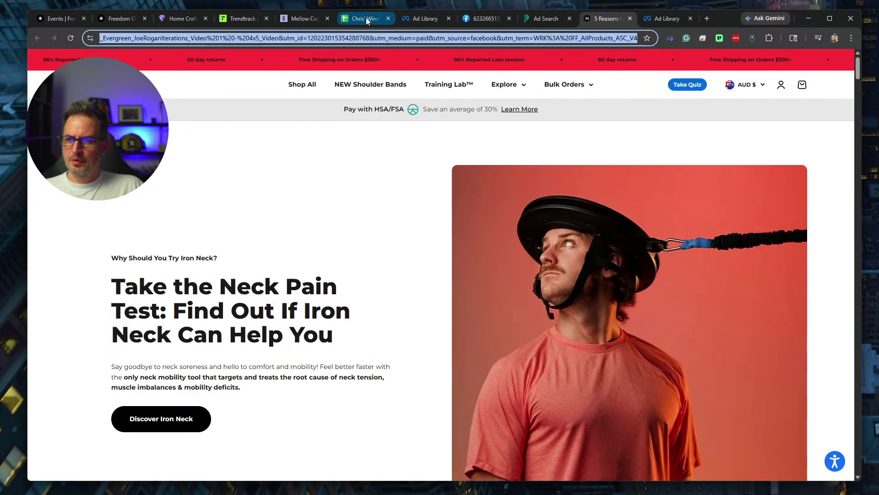
left_click(348, 19)
left_click(74, 385)
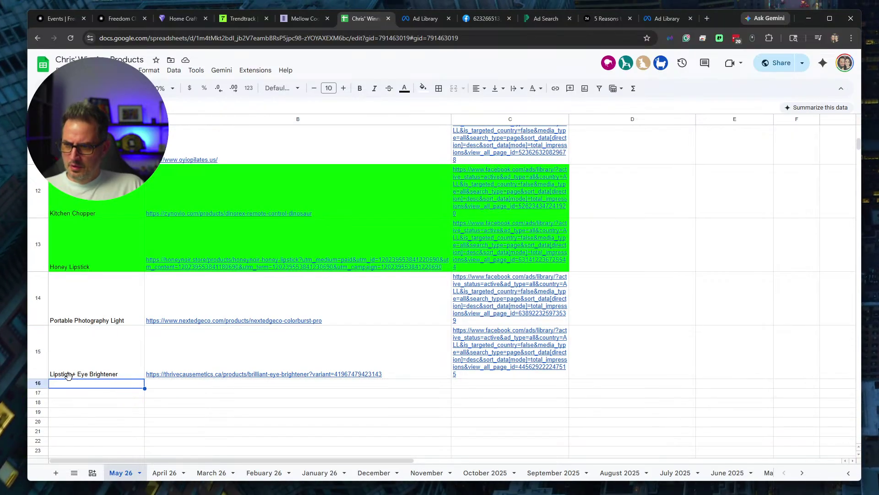
type("Irlon Neck")
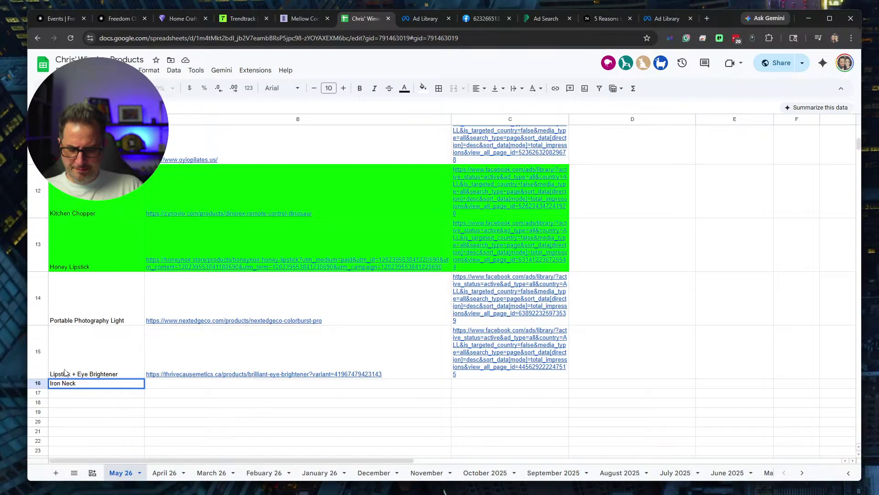
key("Tab")
key("ctrl+v")
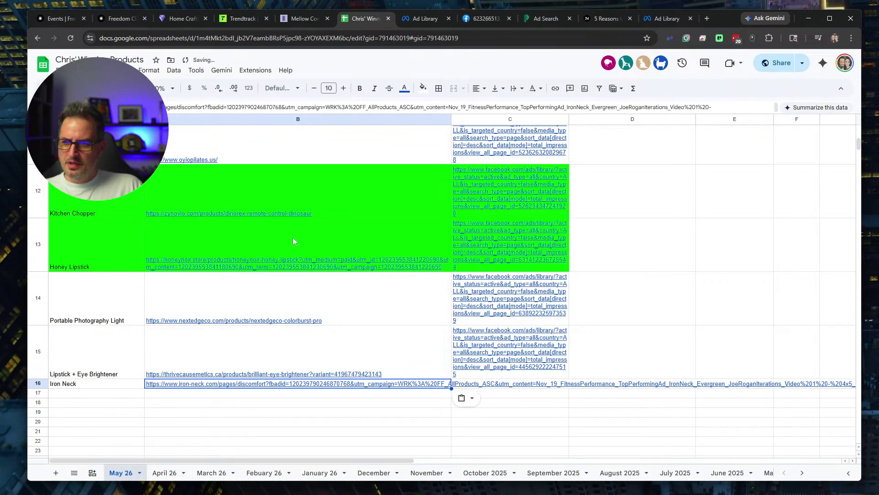
Apply text wrapping to the whole Competitor Website column in the May 26 sheet.
scroll(270, 266, "up", 10)
left_click(441, 119)
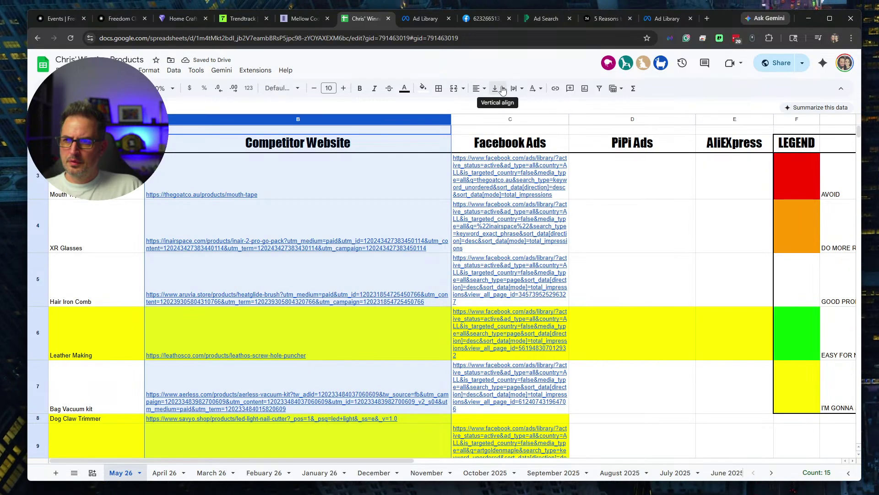
left_click(500, 89)
left_click(517, 89)
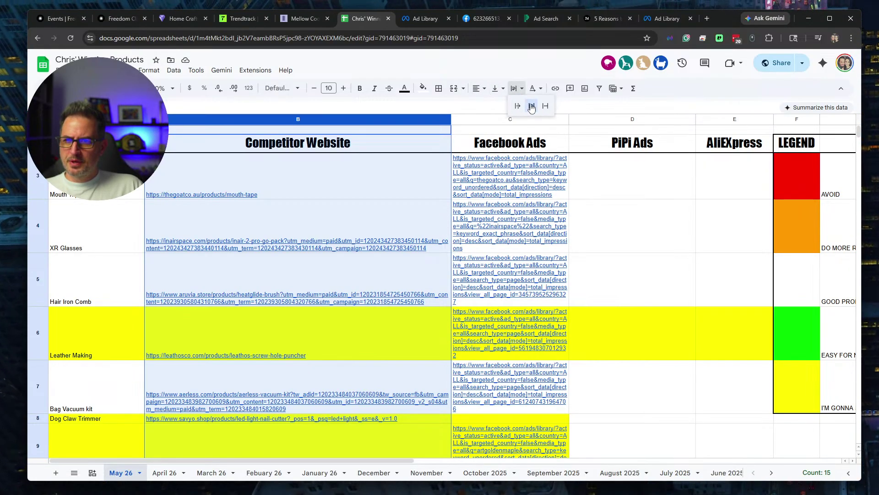
left_click(532, 106)
scroll(402, 265, "down", 10)
left_click(504, 297)
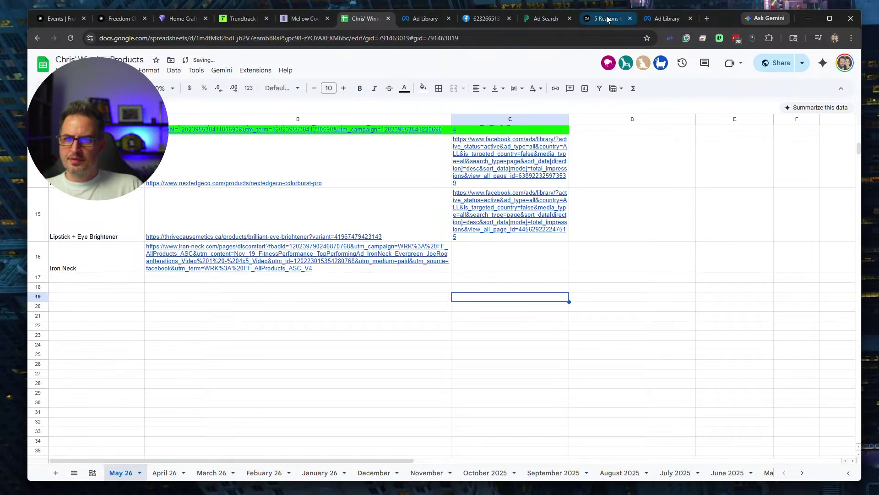
Copy The Iron Neck's Meta Ad Library URL into the Facebook Ads column of the Iron Neck row.
left_click(665, 19)
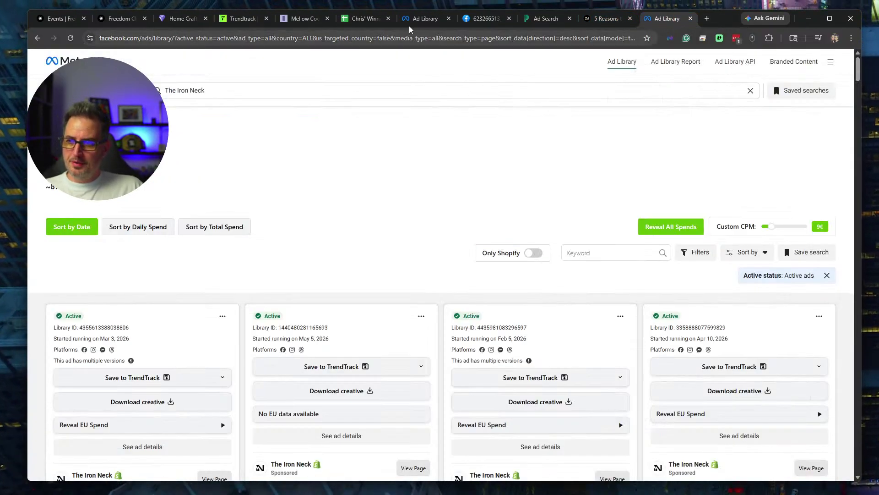
left_click(321, 39)
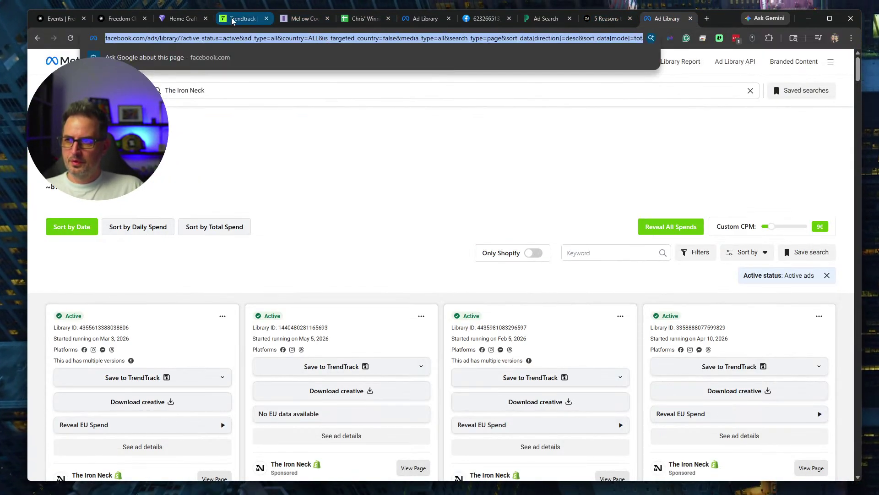
key("ctrl+c")
left_click(366, 19)
key("ctrl+v")
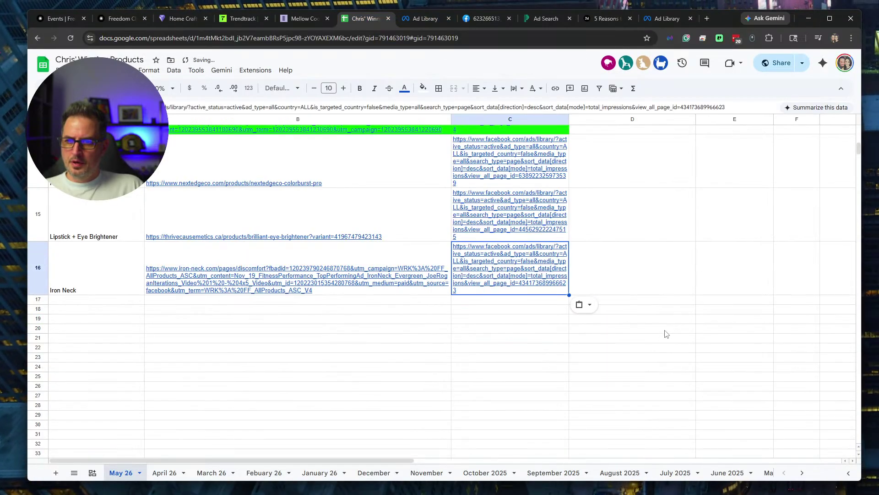
left_click(298, 366)
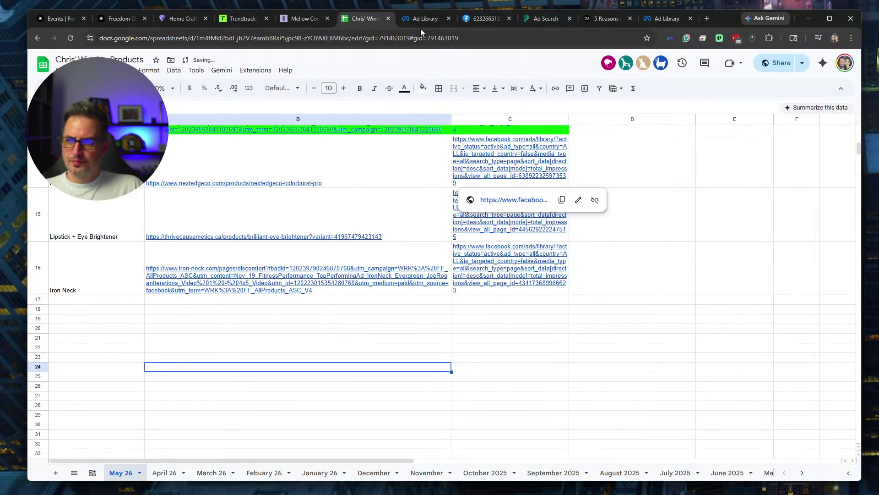
Return to the Iron Neck landing page and examine its product video, focus areas, Targeted Neck Training benefits and customer-reported results.
left_click(595, 21)
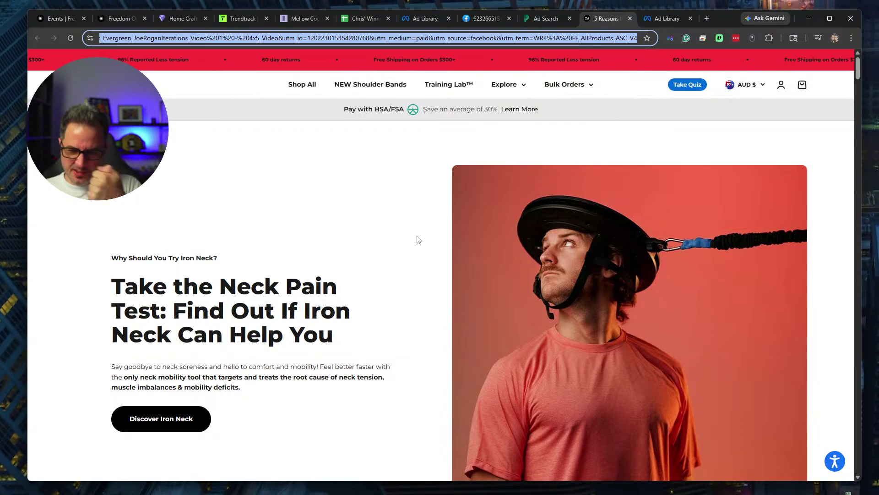
scroll(369, 323, "down", 5)
scroll(369, 323, "up", 5)
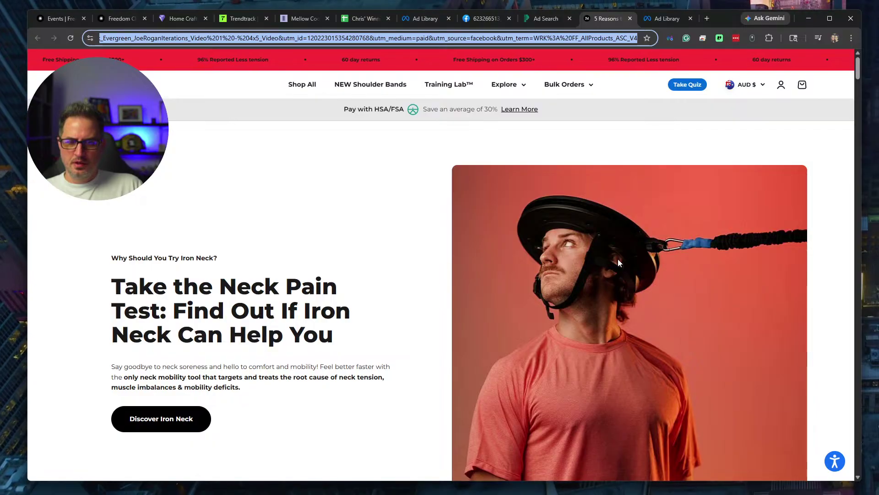
scroll(339, 315, "down", 10)
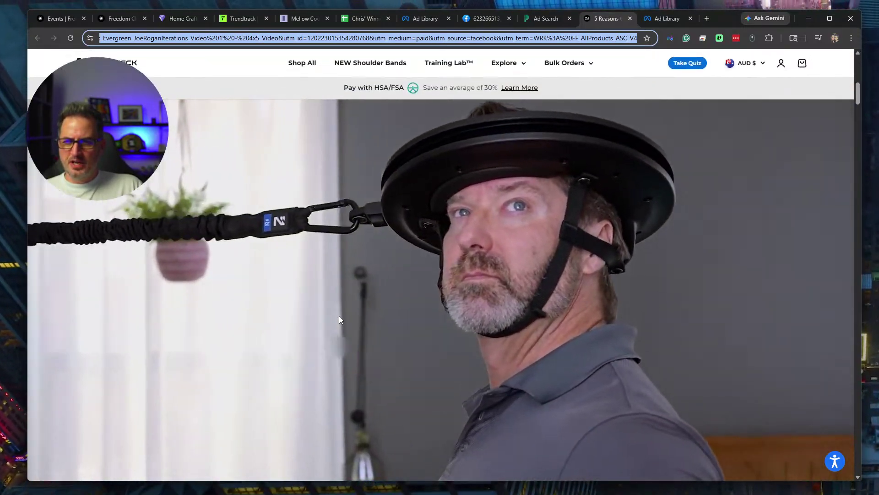
scroll(339, 315, "down", 8)
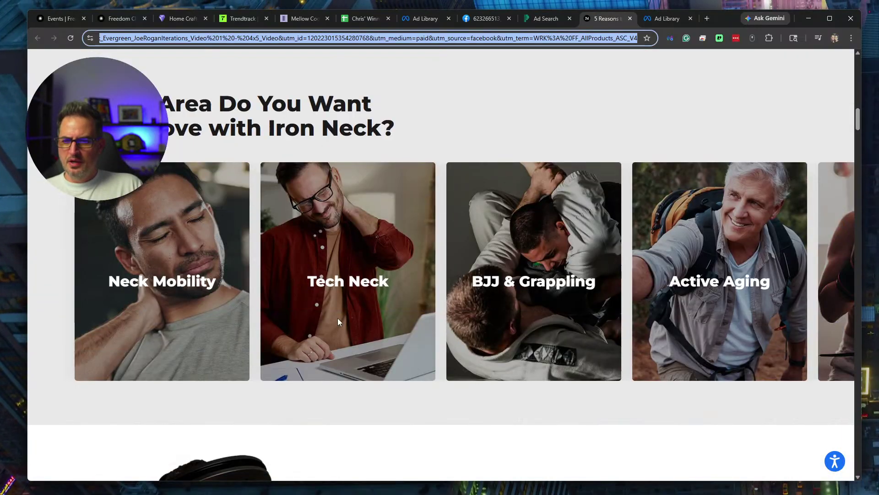
scroll(337, 318, "down", 10)
scroll(252, 274, "up", 3)
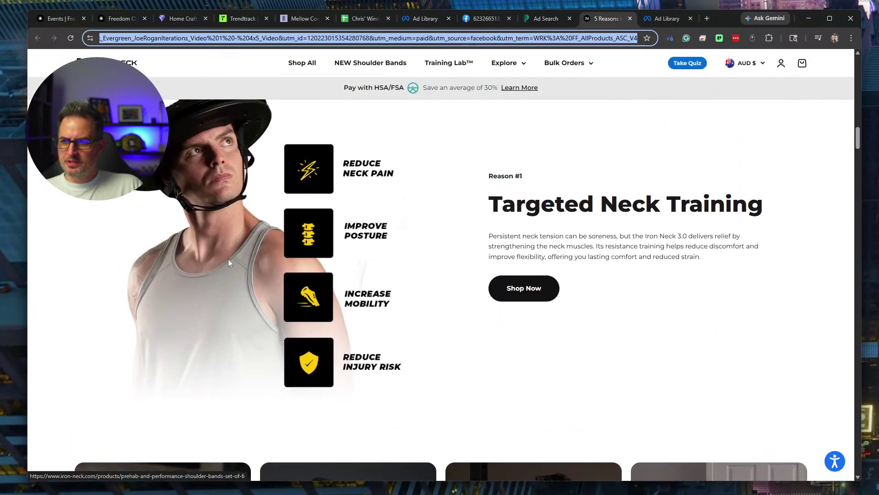
scroll(442, 215, "down", 5)
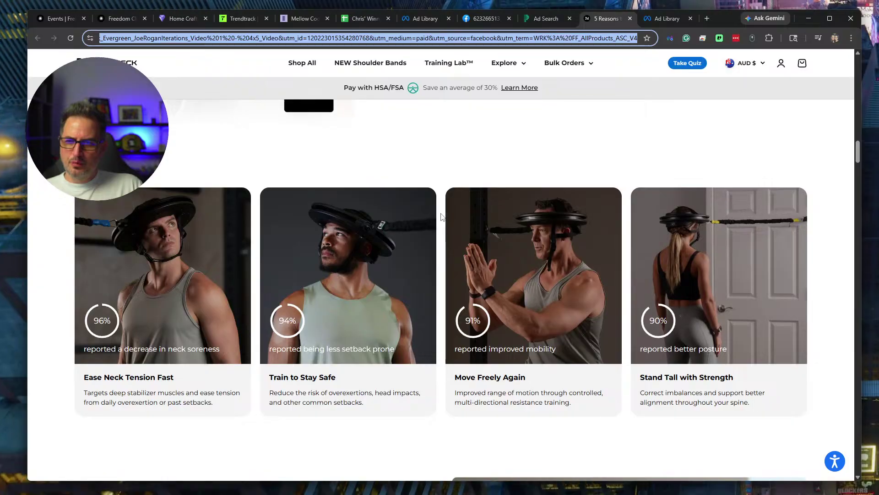
Examine the rest of the Iron Neck landing page, including the Improved Posture and Alignment section and the featured brand logos.
scroll(442, 215, "down", 8)
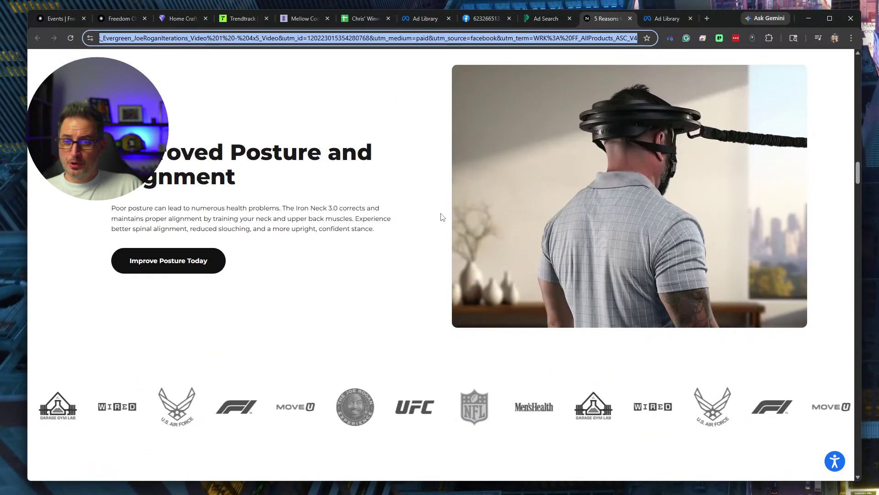
scroll(442, 215, "down", 6)
scroll(441, 215, "up", 8)
scroll(440, 220, "down", 12)
scroll(440, 223, "up", 20)
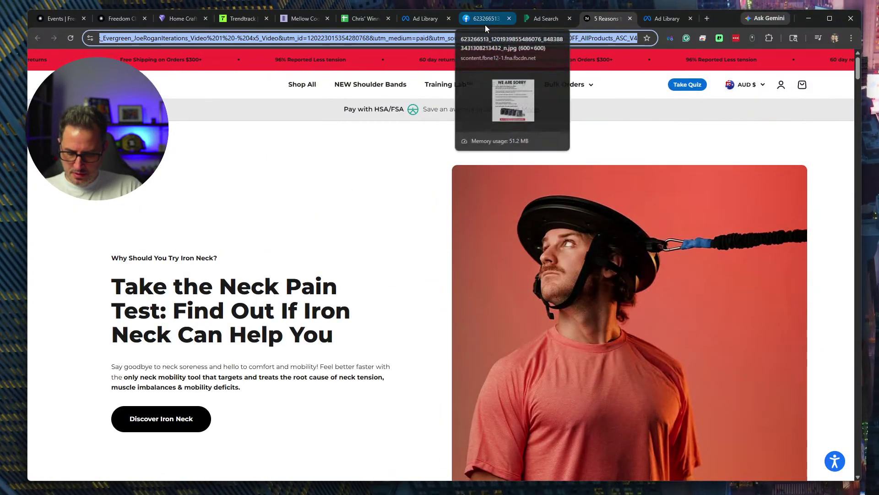
Search Google for "iron neck patent", check the application events of the Iron neck yoke patent, and return to the results.
type("iron neck patent")
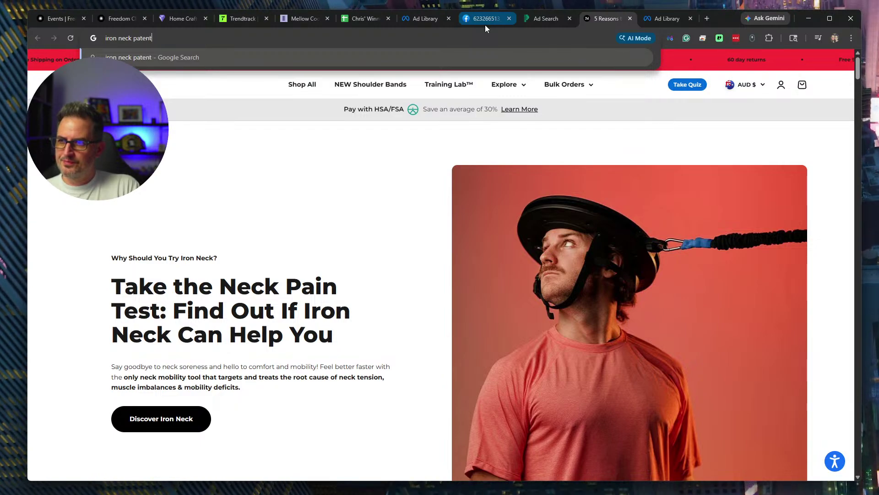
key("Return")
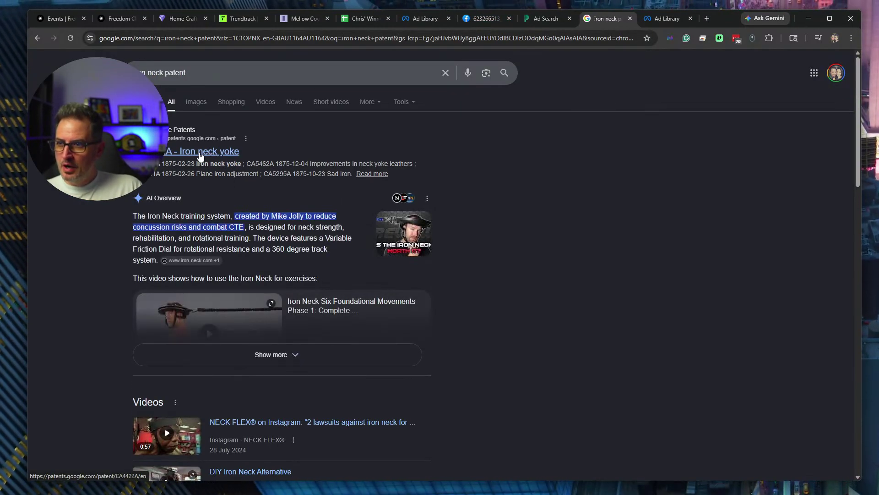
left_click(217, 155)
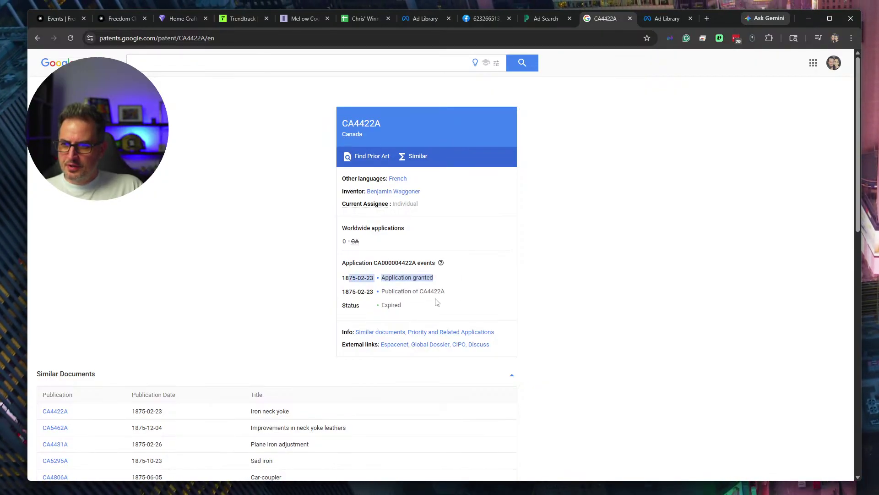
left_click_drag(371, 299, 348, 260)
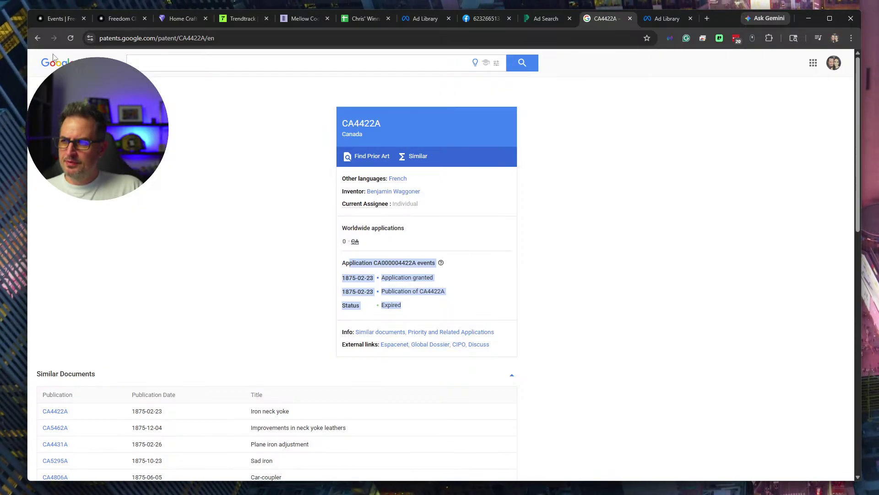
left_click(37, 38)
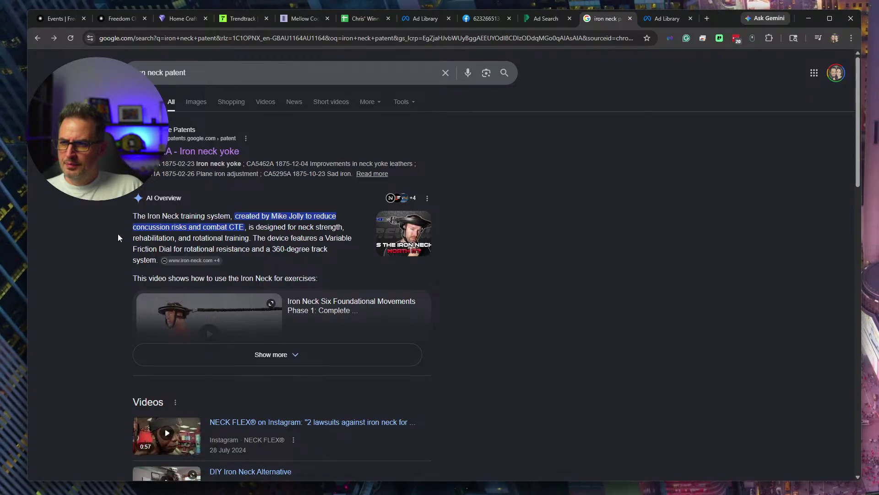
Read the Bloomberg Law article on the neck exercise patent suit and return to the patent search results.
scroll(92, 289, "down", 10)
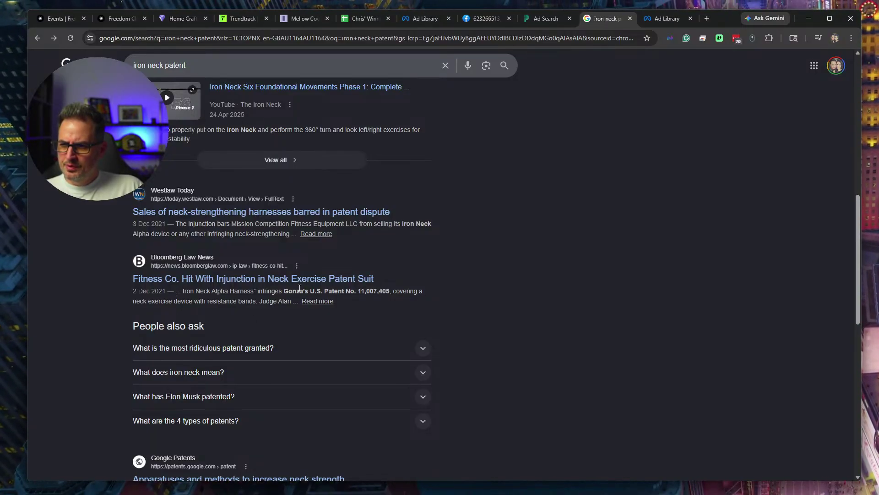
left_click_drag(294, 289, 393, 287)
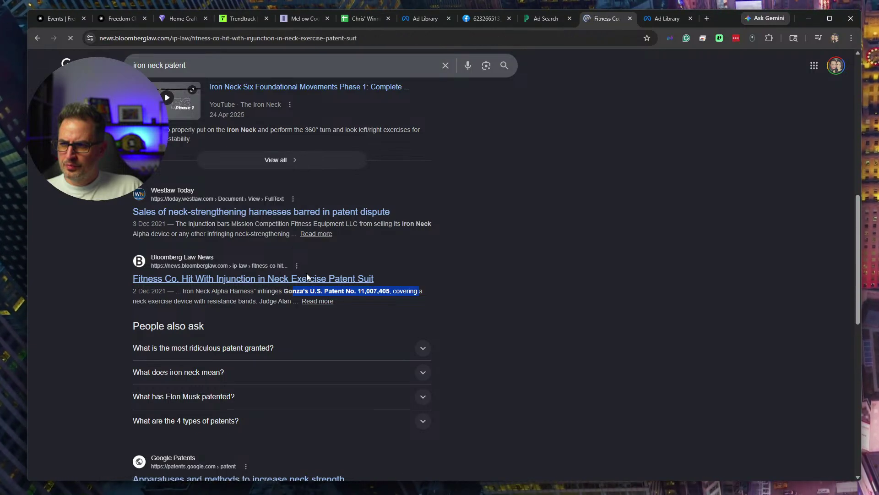
scroll(425, 299, "down", 6)
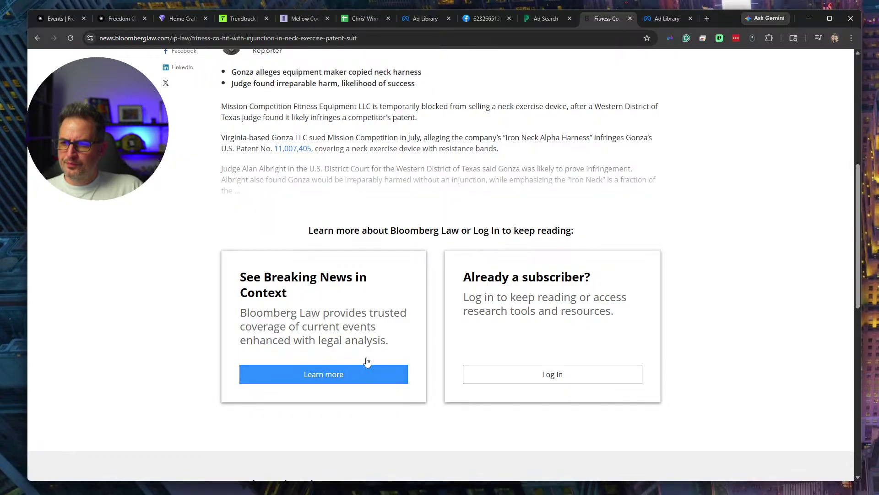
key("alt+Left")
scroll(595, 253, "up", 7)
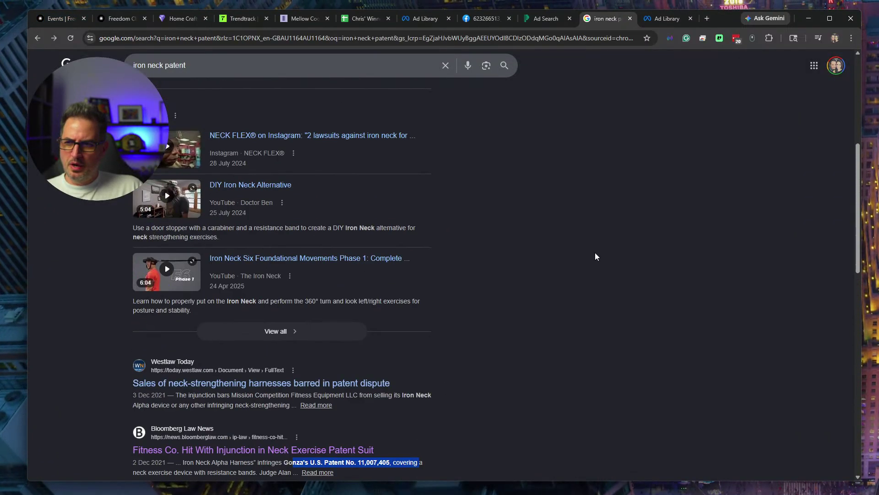
Switch back to the PiPiADS ad search, close the Iron Neck ad details and browse the ads below it.
left_click(370, 20)
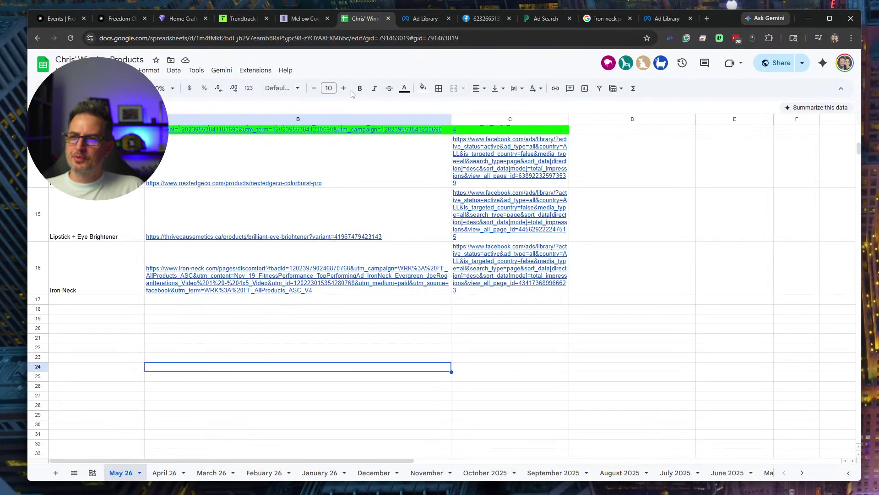
left_click(238, 20)
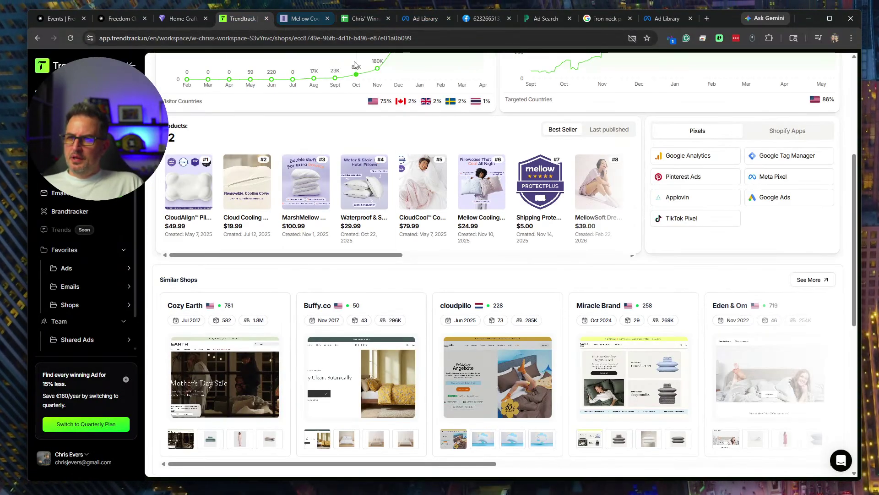
left_click(531, 19)
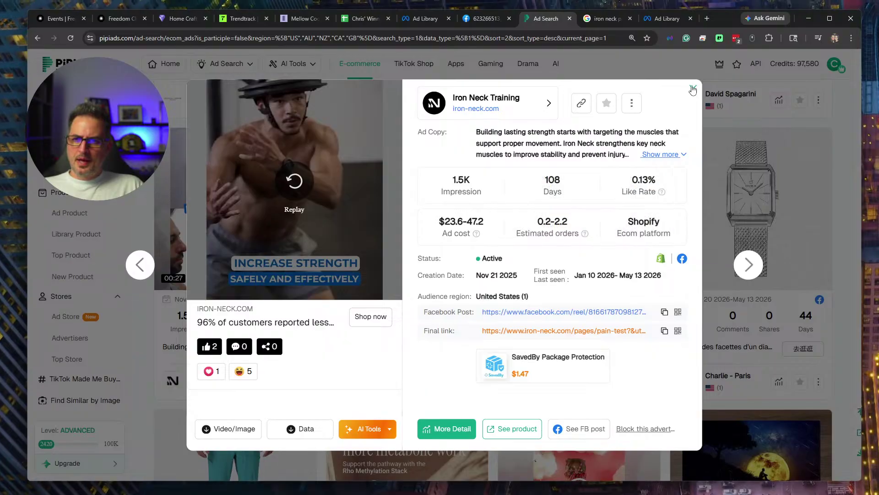
key("Escape")
scroll(339, 258, "down", 4)
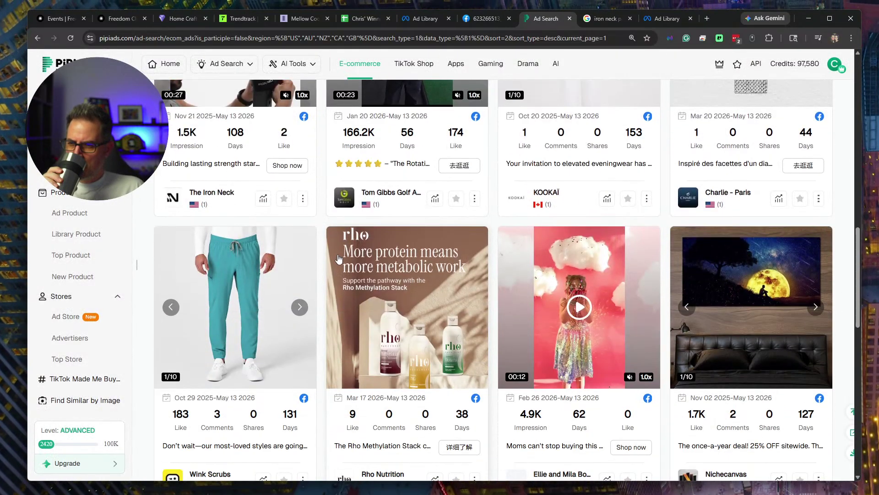
scroll(463, 270, "down", 4)
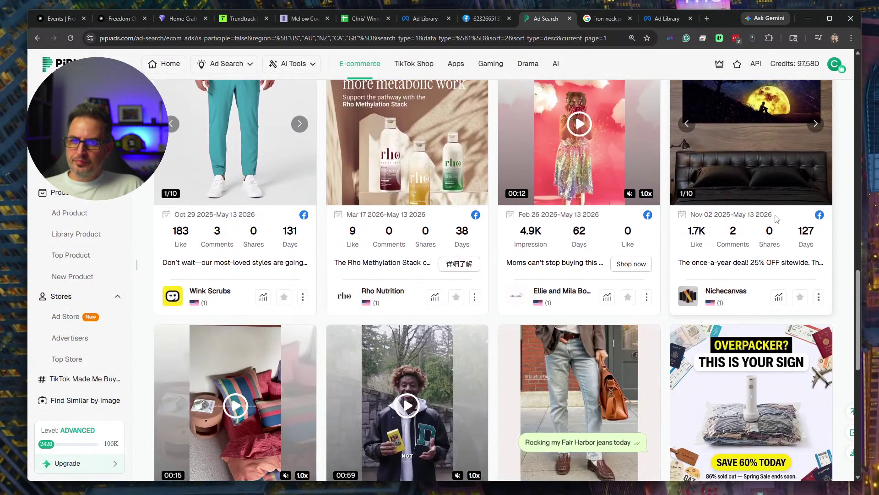
Look through the Nichecanvas ad's images and preview the next row of ads, including the Linen House bedding video.
scroll(779, 213, "up", 2)
left_click(815, 215)
left_click(815, 216)
left_click(816, 215)
scroll(595, 263, "down", 7)
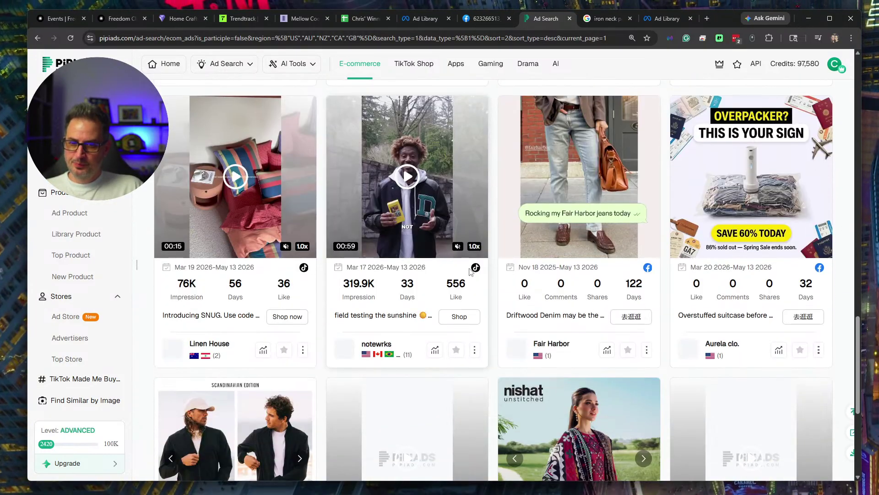
scroll(641, 247, "up", 2)
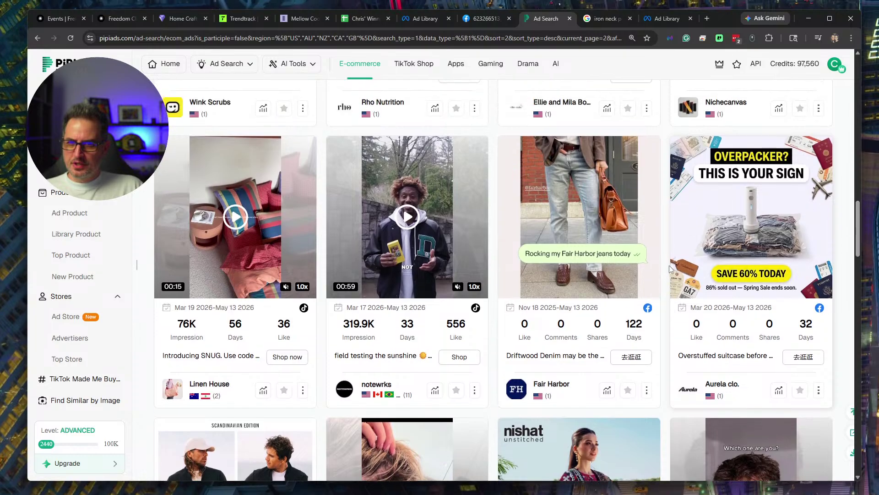
mouse_move(429, 272)
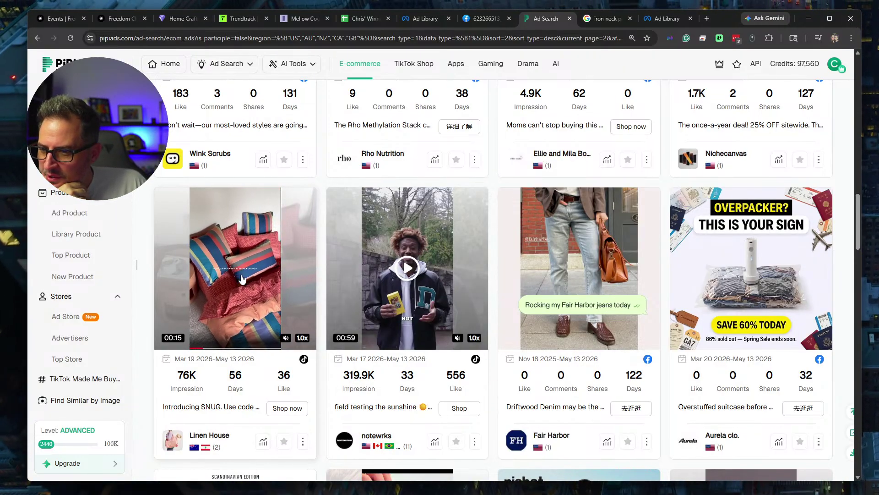
Open the Aurela vacuum bag ad, review its Travel Vacuum Compression Storage Bags product page, and close both.
scroll(243, 279, "down", 1)
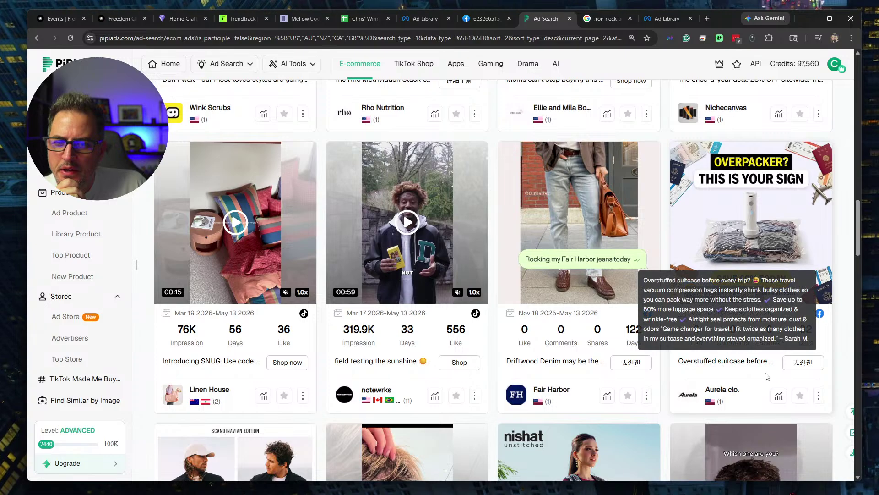
left_click(796, 366)
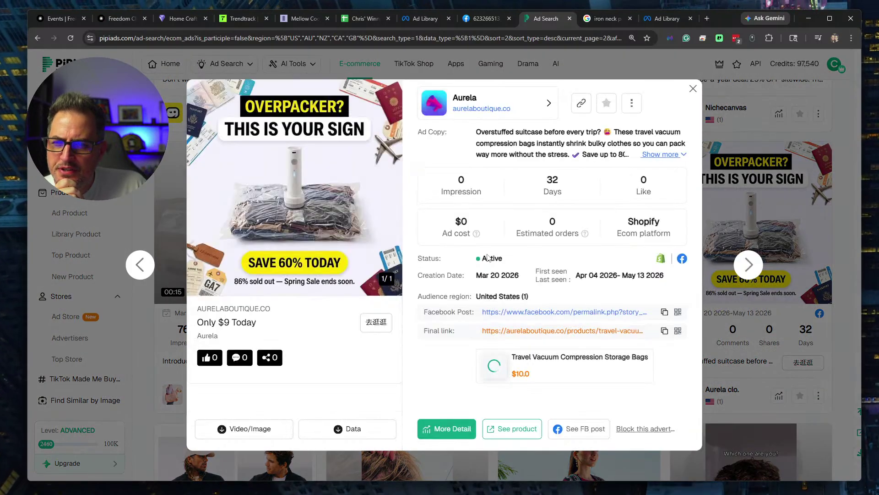
left_click(530, 331)
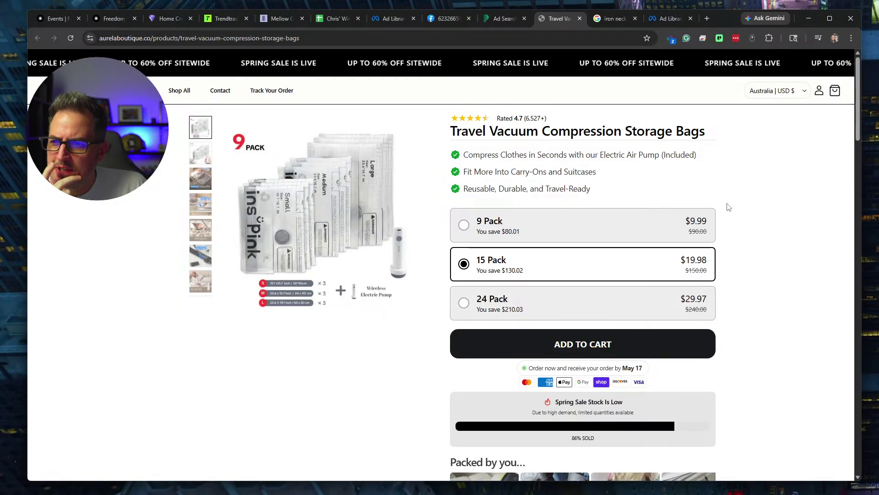
scroll(729, 207, "down", 4)
scroll(724, 206, "down", 15)
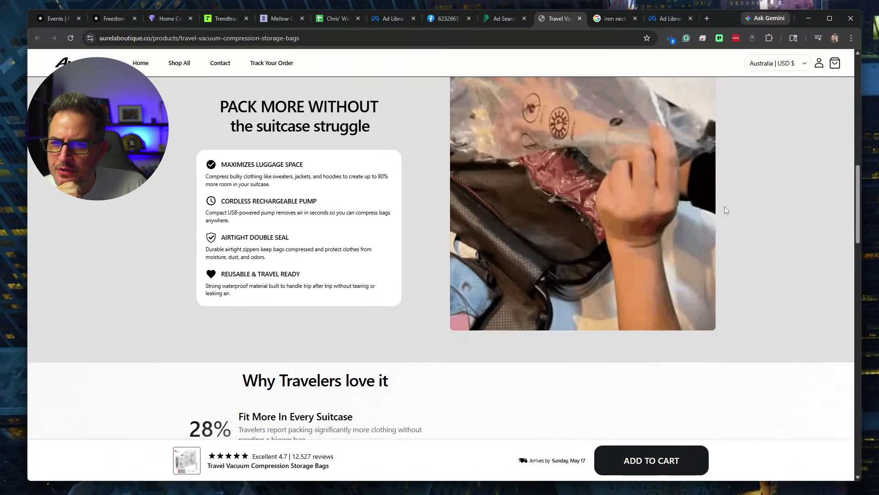
key("Home")
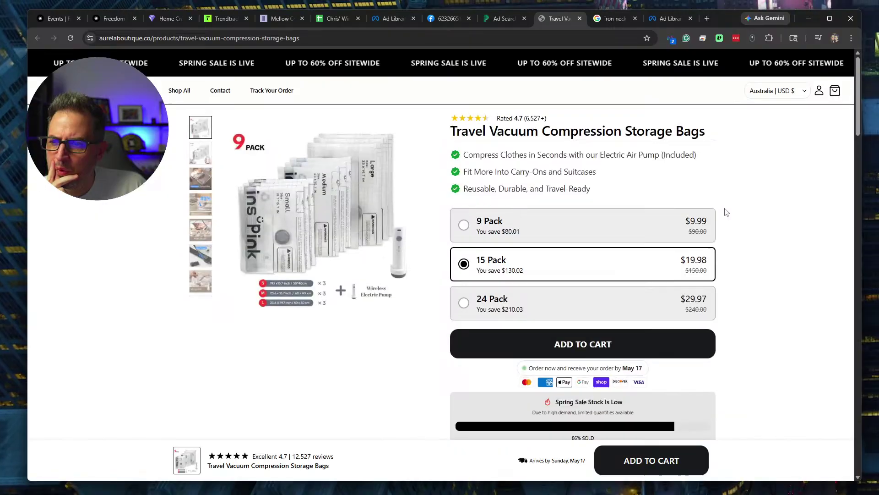
left_click(580, 18)
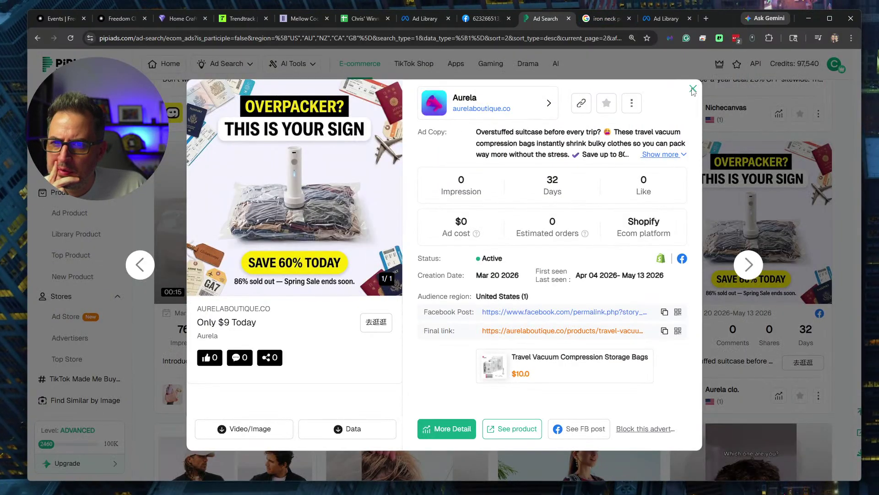
left_click(693, 89)
Browse further ads in the results, previewing the skincare and hair videos and paging through the Nishat Linen images.
scroll(542, 311, "down", 5)
scroll(541, 312, "up", 6)
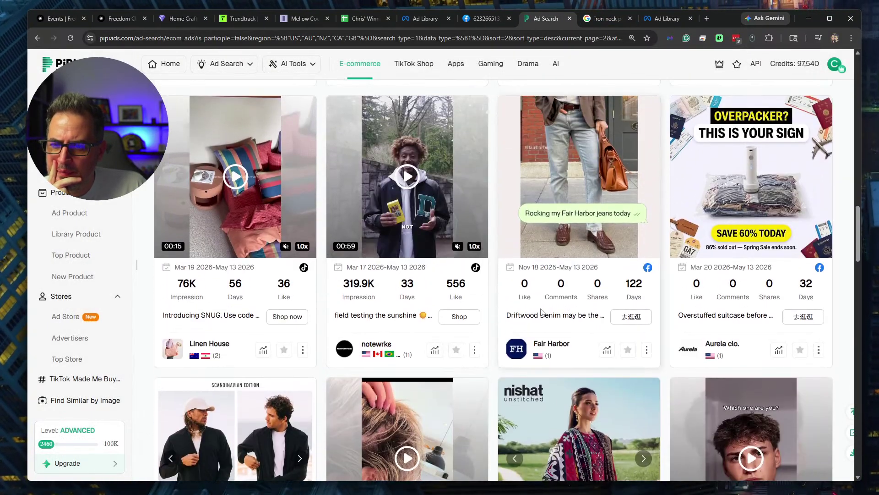
scroll(542, 312, "down", 4)
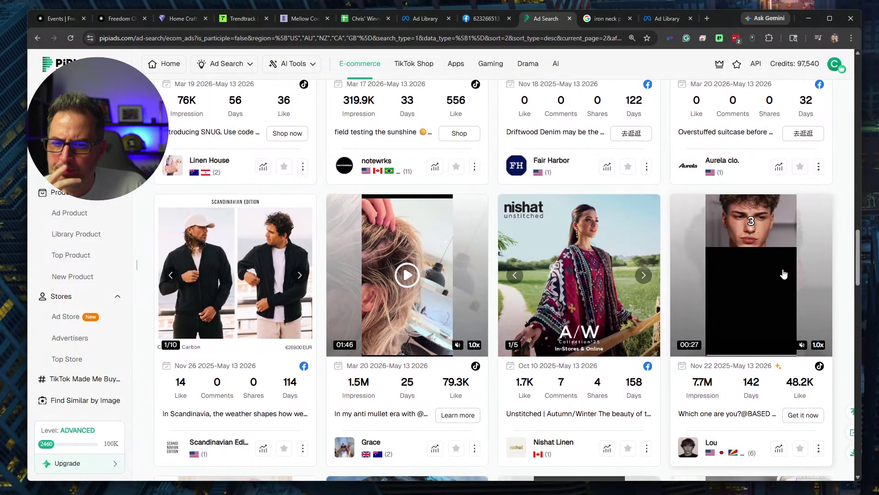
scroll(783, 274, "down", 1)
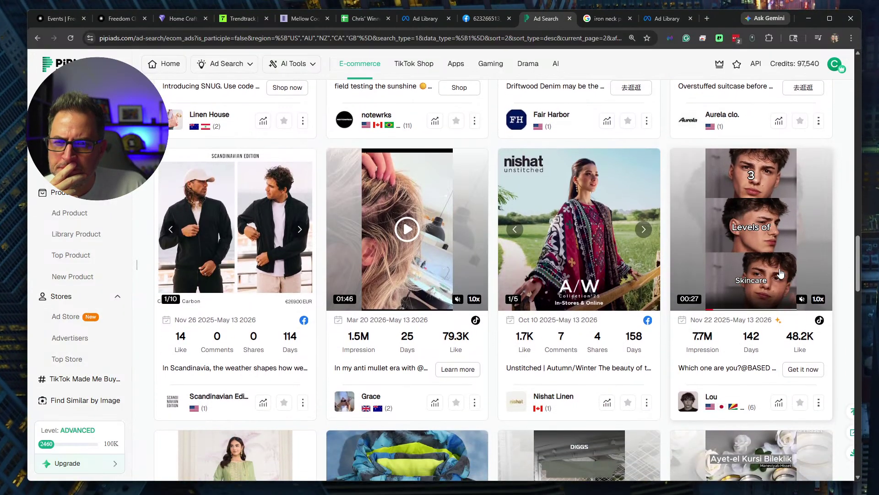
left_click(644, 229)
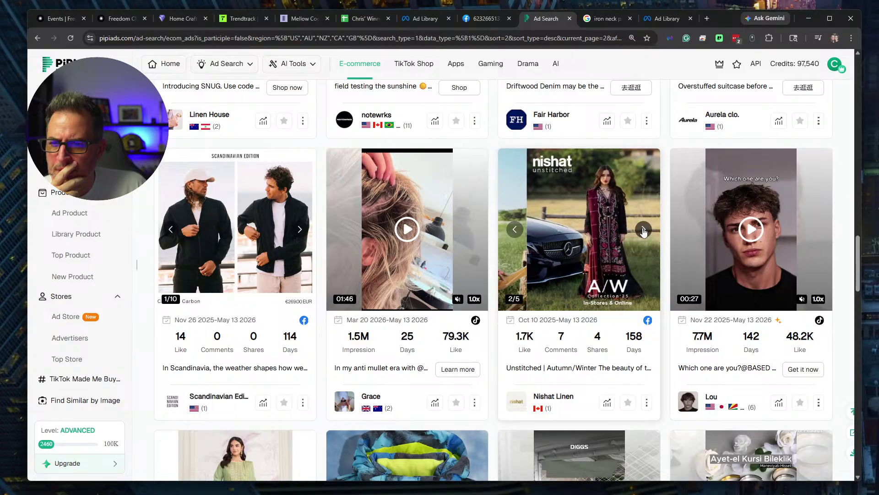
left_click(643, 229)
left_click(643, 229)
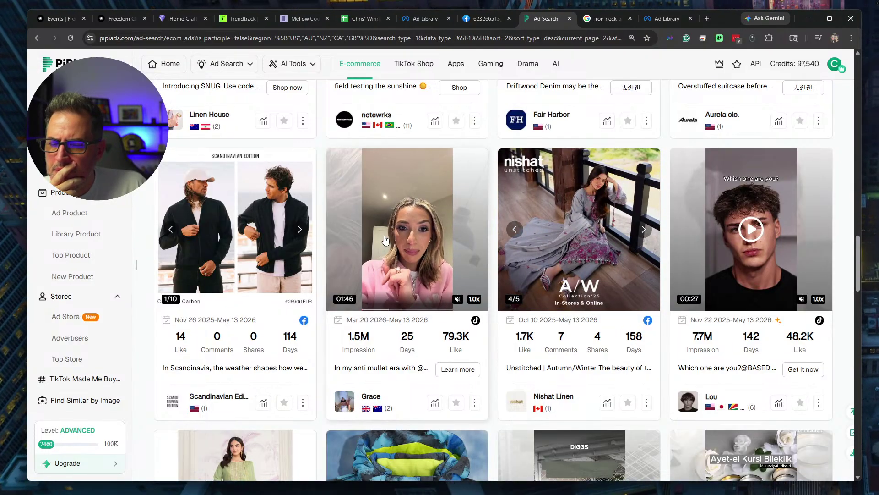
scroll(385, 240, "down", 1)
scroll(385, 240, "down", 10)
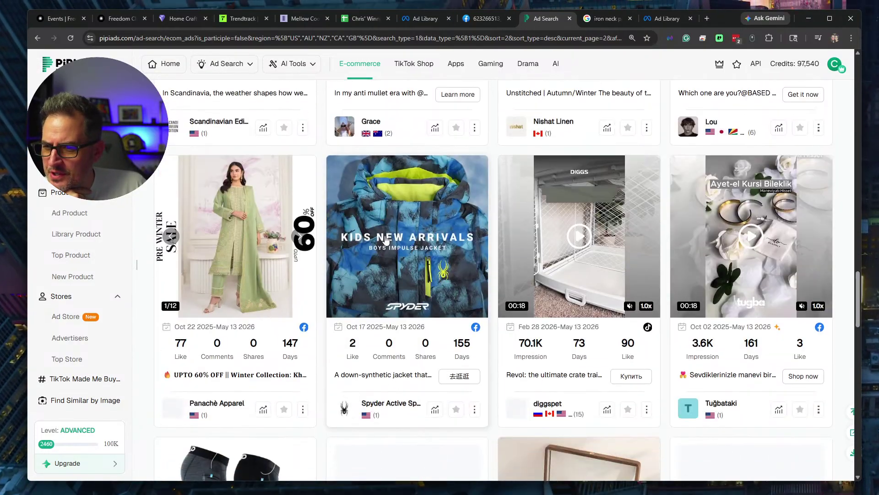
Search PiPiADS ads for the keyword "sensory" and examine the first resulting ads.
scroll(385, 240, "up", 15)
mouse_move(316, 93)
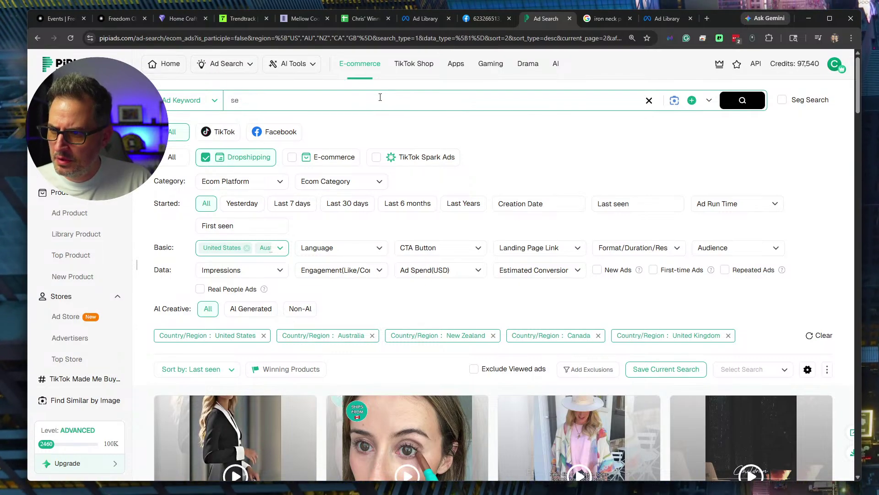
key("Return")
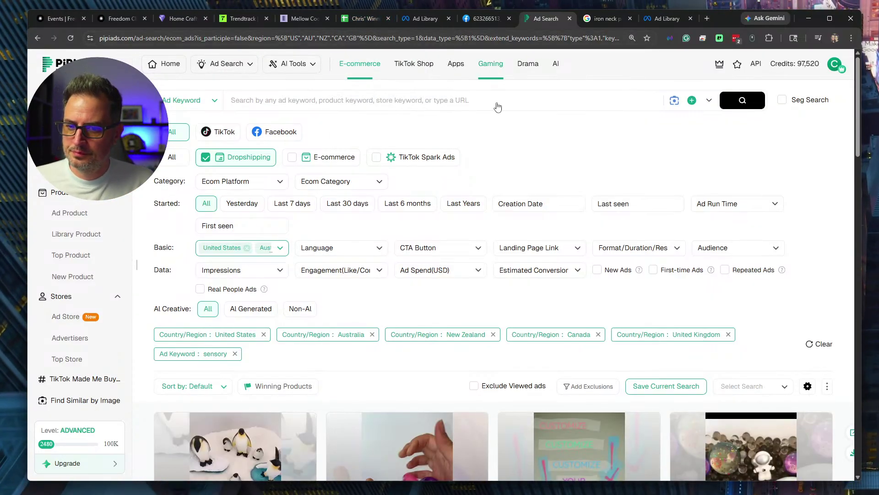
scroll(514, 138, "down", 3)
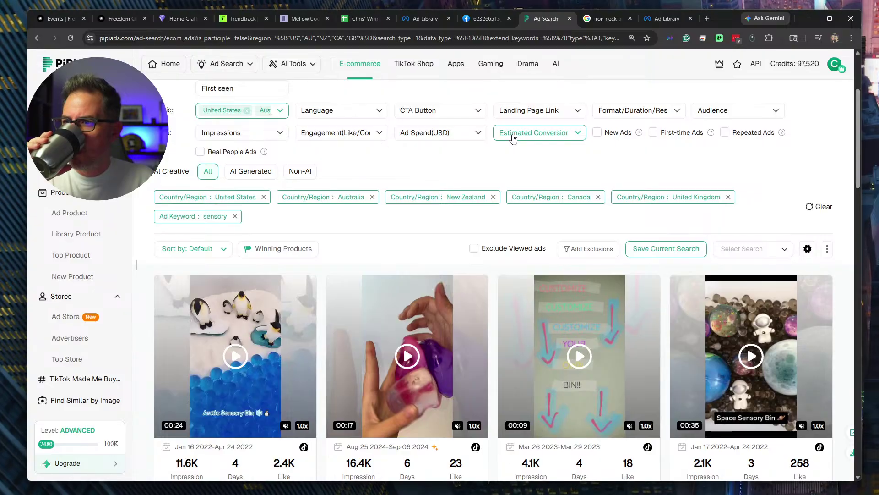
scroll(514, 139, "down", 3)
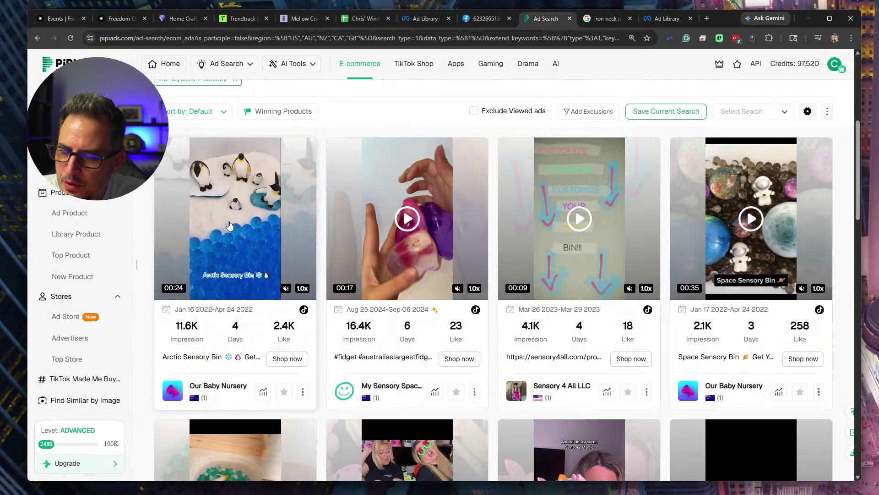
Preview the first rows of sensory ads, including the My Sensory Space fidget, Sensory 4 All bin and Ocean Sensory Play videos.
mouse_move(471, 256)
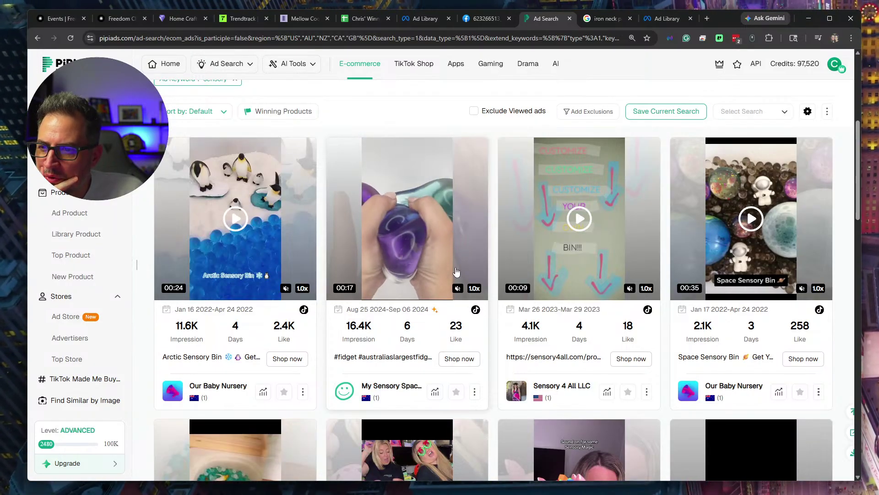
mouse_move(636, 251)
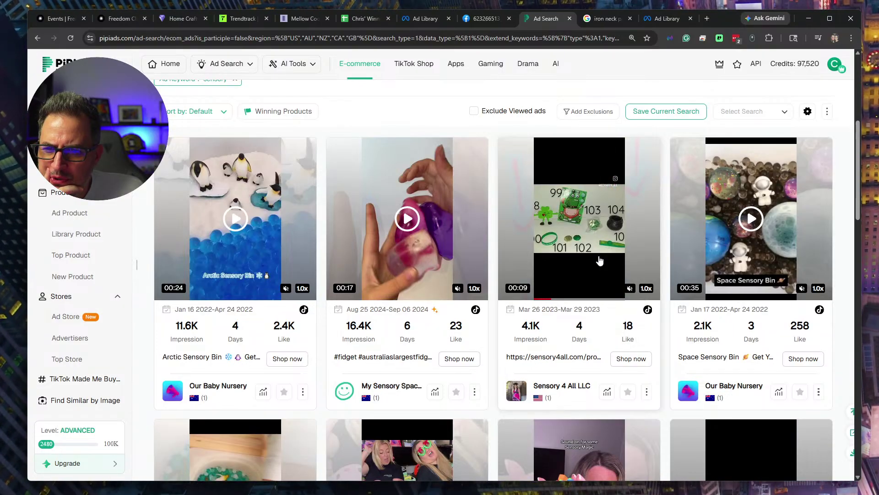
mouse_move(767, 242)
scroll(766, 241, "down", 7)
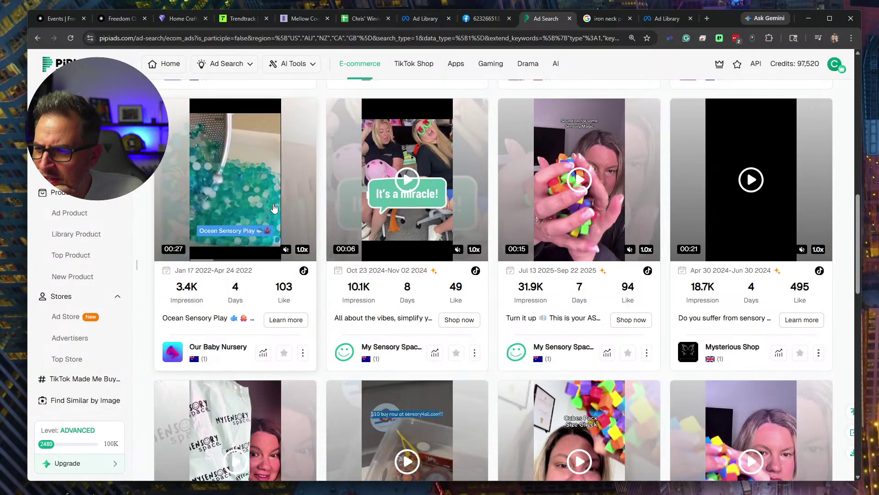
scroll(739, 220, "down", 5)
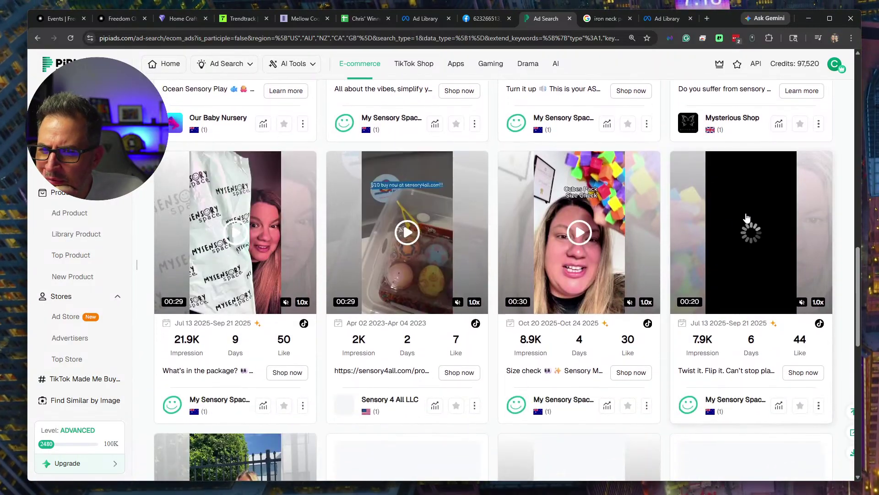
scroll(740, 220, "down", 5)
scroll(272, 310, "down", 1)
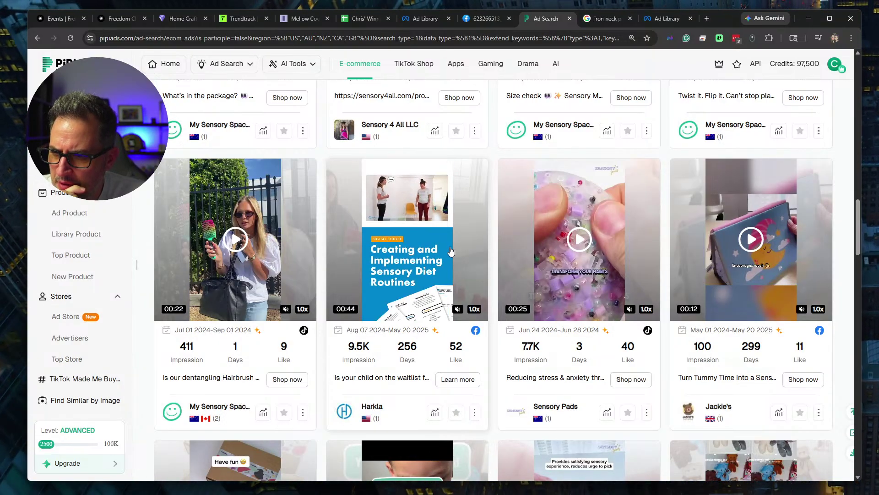
Preview the Sensory Pads skin-picking ad and Jackie's tummy time ad, and check the row of ads below them.
mouse_move(606, 274)
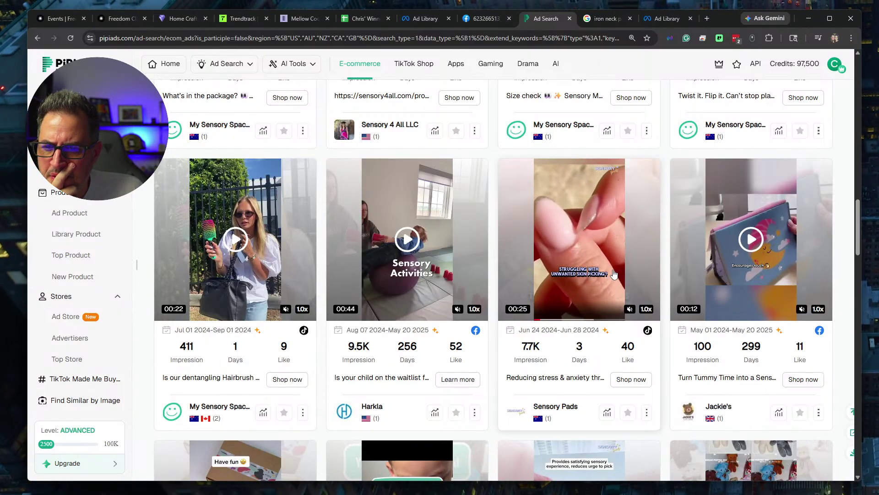
mouse_move(711, 259)
mouse_move(642, 277)
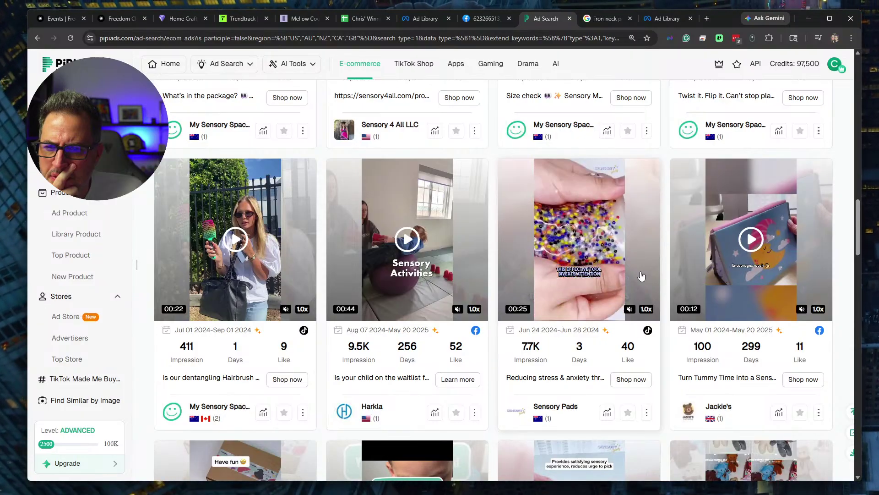
mouse_move(781, 265)
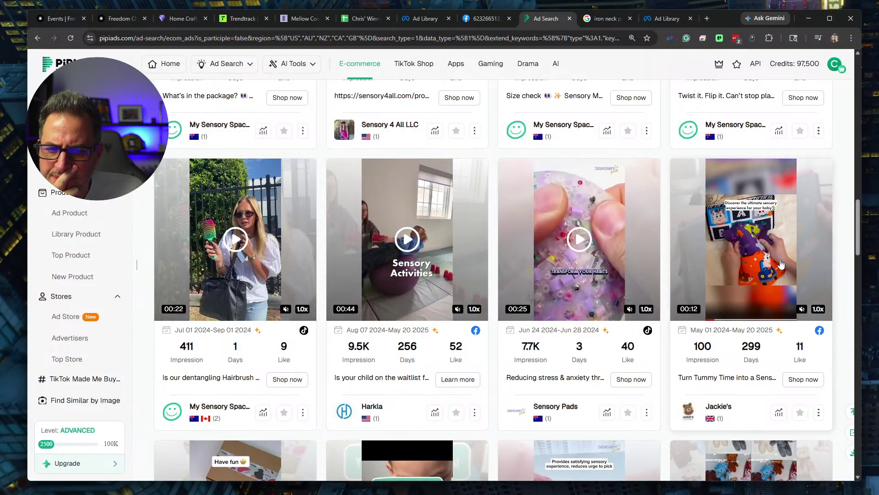
scroll(782, 265, "down", 7)
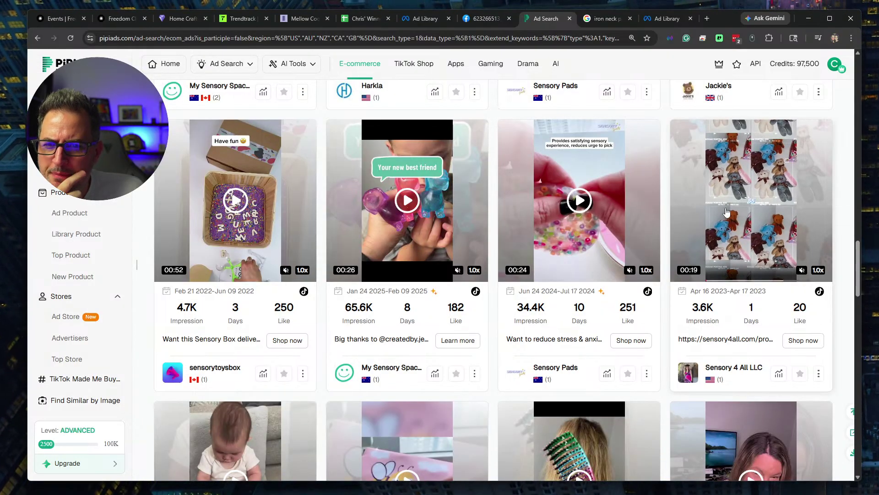
Open the Jackie's Kids tummy time ad, launch its SensoryFun product page in a separate tab, and close the ad details.
scroll(781, 265, "up", 4)
scroll(753, 182, "up", 2)
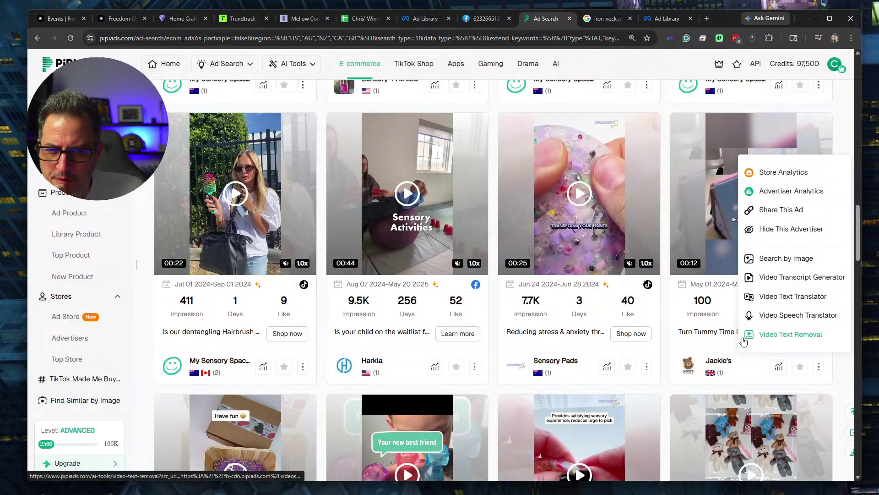
left_click(808, 329)
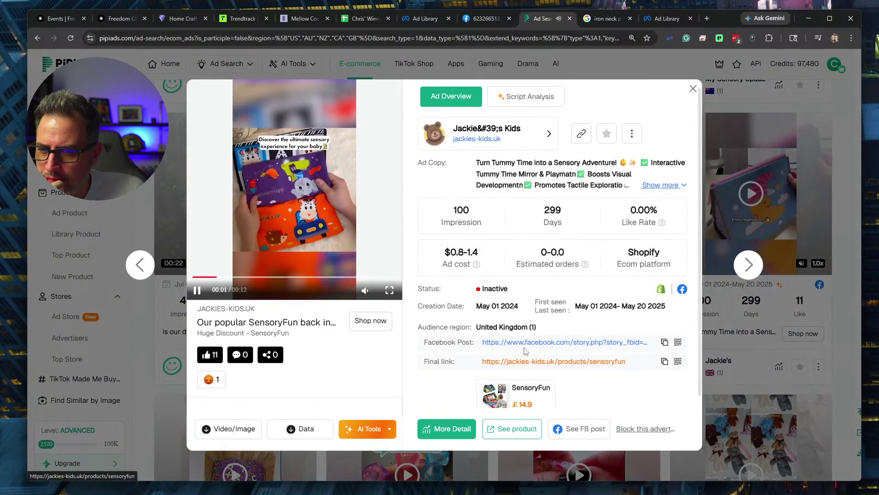
left_click(508, 362)
left_click(507, 18)
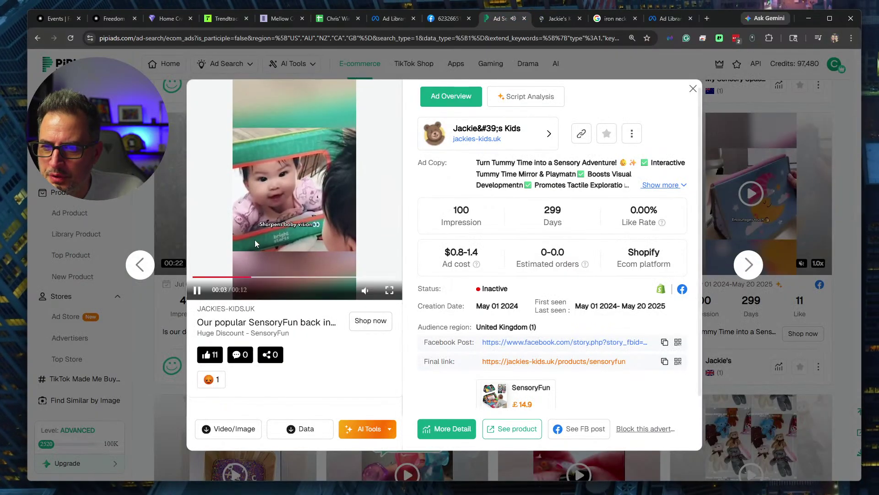
key("Escape")
Browse further sensory ads, previewing the Sensory Pads and My Sensory Space advent calendar videos and the baby toy row.
scroll(548, 167, "down", 2)
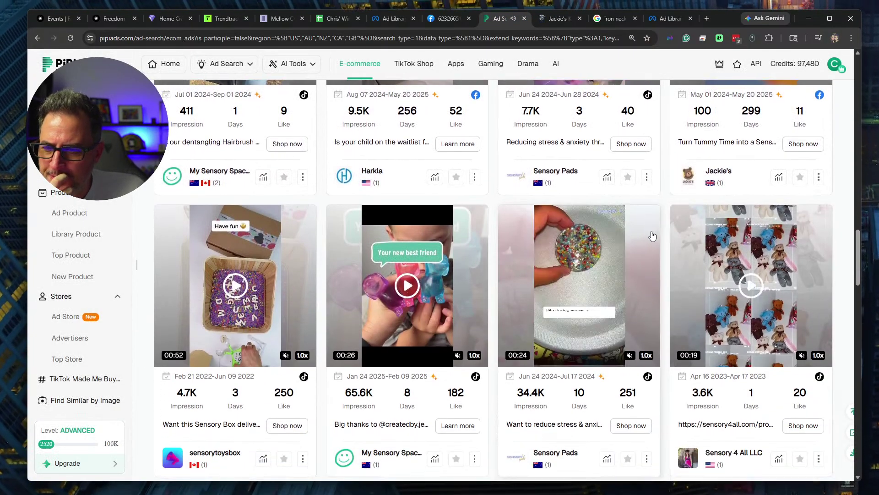
scroll(596, 193, "down", 8)
left_click(646, 190)
scroll(653, 232, "down", 2)
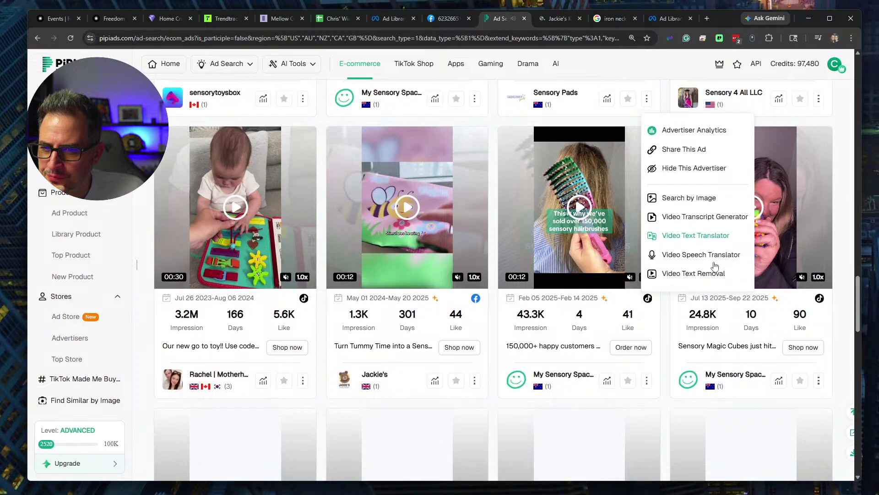
scroll(678, 310, "down", 3)
scroll(678, 307, "down", 2)
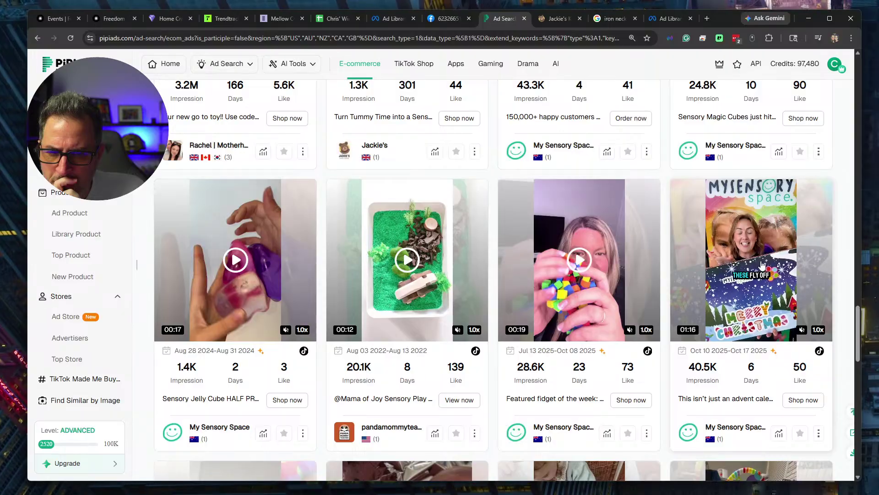
scroll(762, 265, "down", 2)
scroll(762, 265, "down", 4)
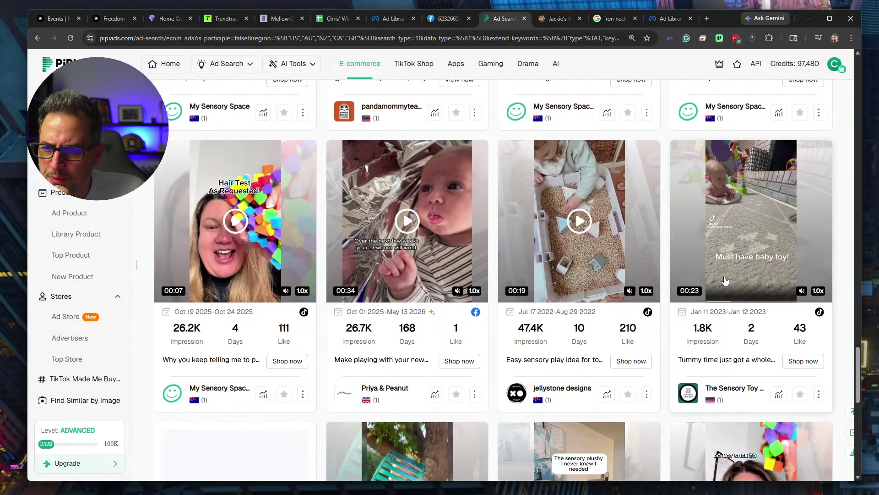
Preview the tummy time toy, Noor Home sensory plushy and My Sensory Space ads further down the results.
mouse_move(614, 261)
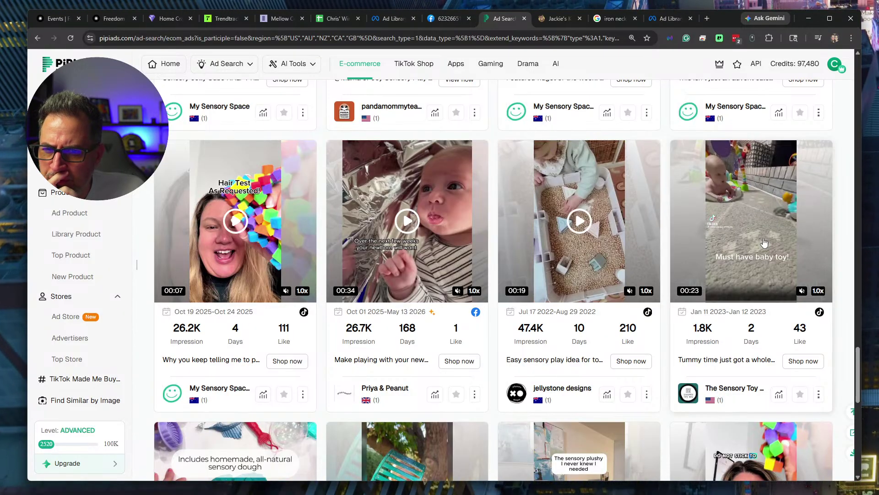
scroll(674, 226, "down", 6)
mouse_move(620, 220)
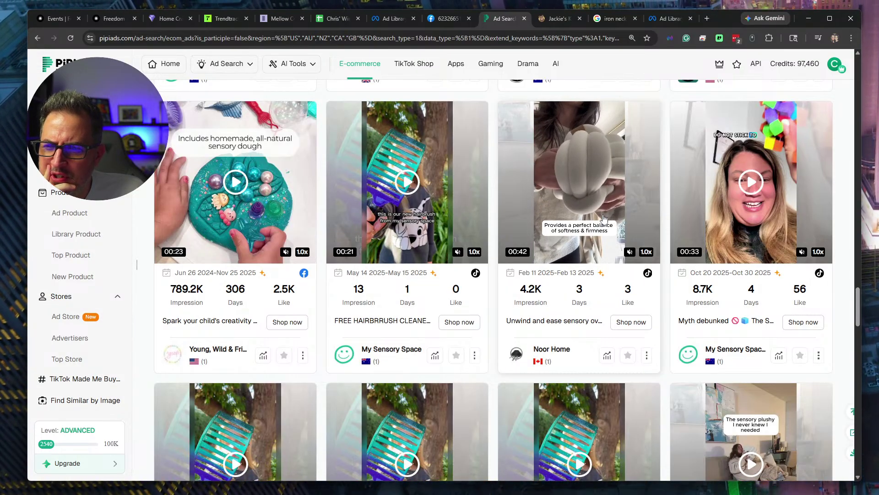
mouse_move(364, 213)
scroll(382, 208, "down", 8)
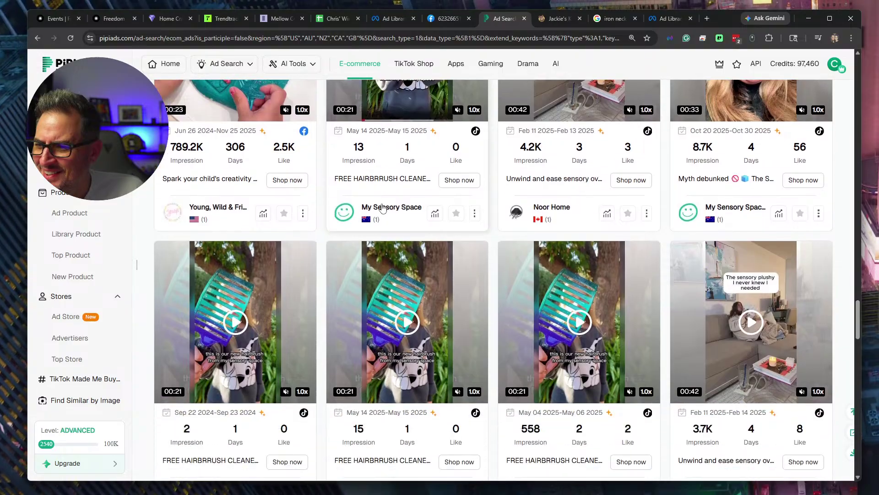
scroll(610, 226, "down", 2)
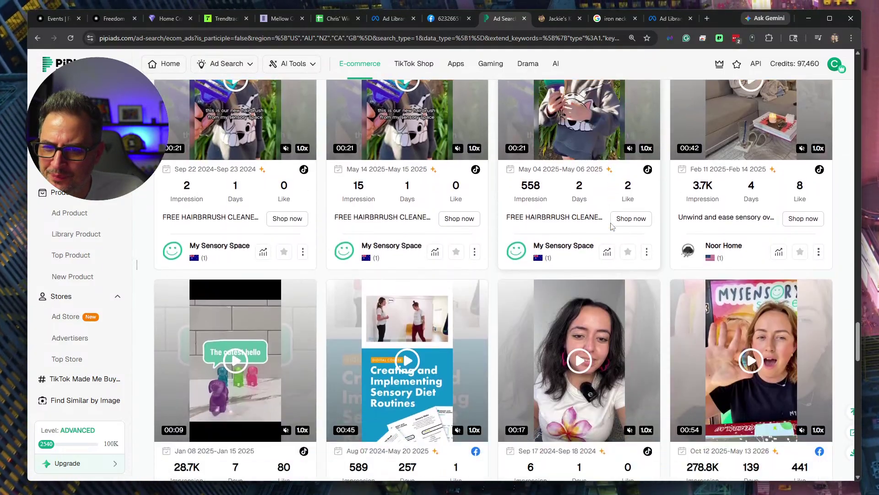
scroll(611, 227, "up", 4)
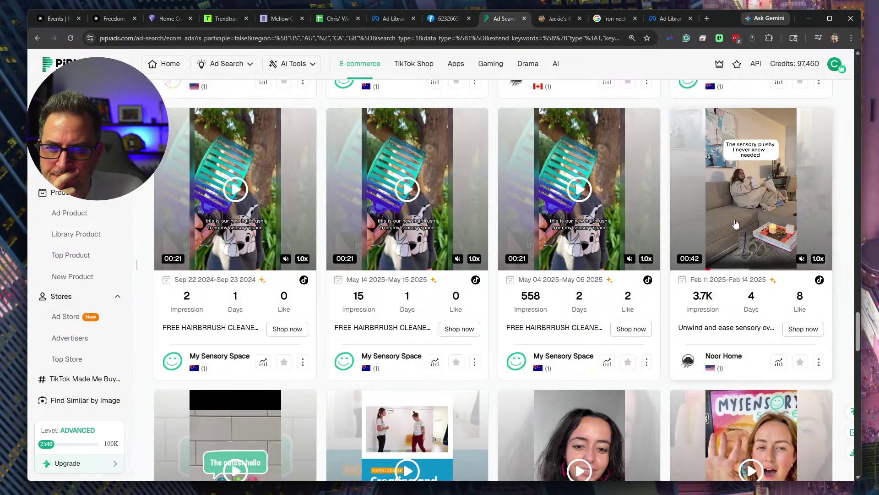
scroll(735, 224, "down", 6)
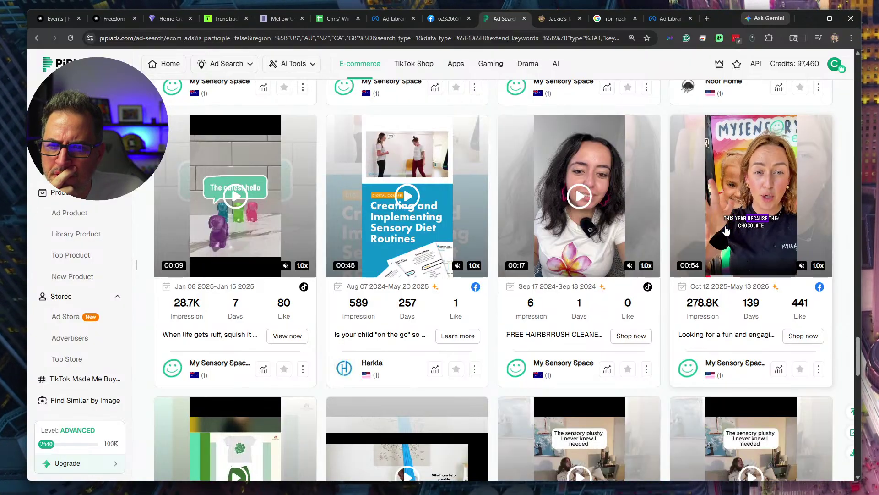
scroll(634, 254, "down", 5)
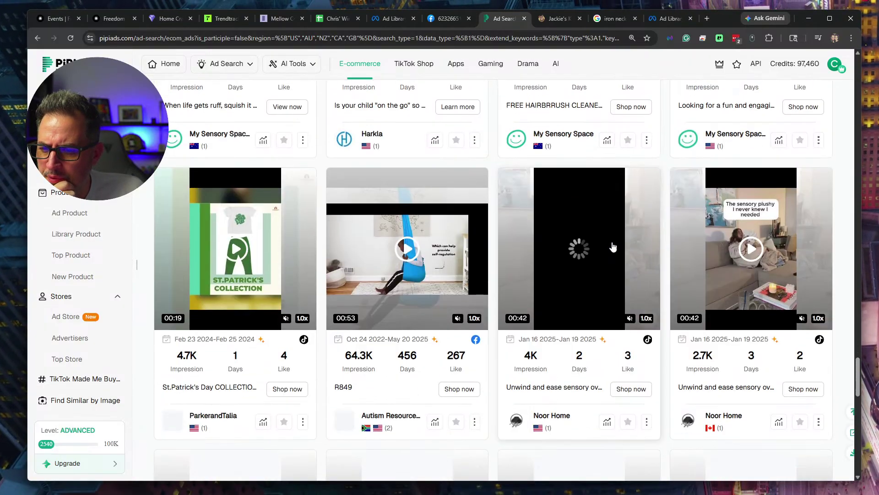
Preview the Autism Resources South Africa Sensory Swing ad, review its ad overview, and close it.
scroll(476, 275, "down", 1)
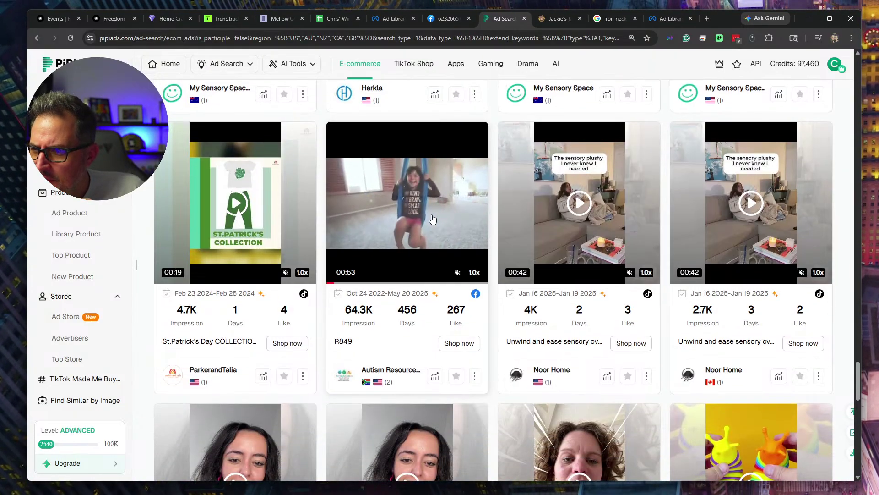
left_click(469, 346)
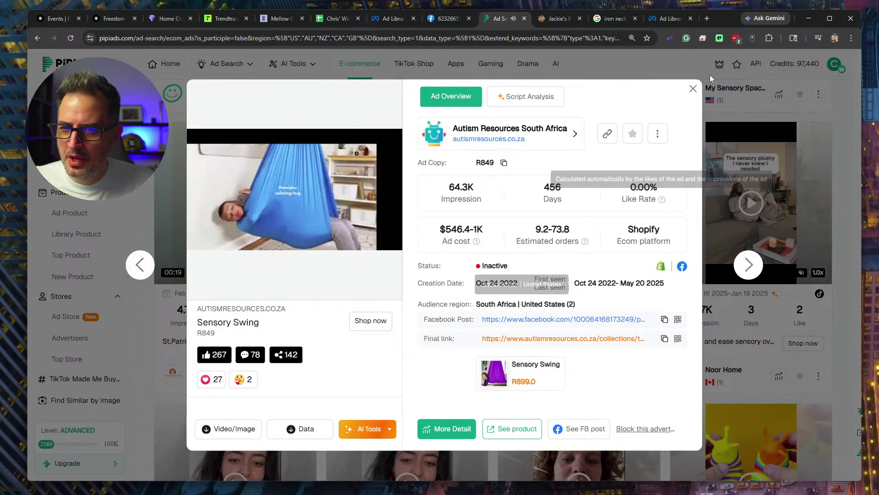
key("Escape")
Examine the next sensory ads, including the Sensory Busy Cube and the My Sensory Space hair ad.
scroll(454, 217, "down", 9)
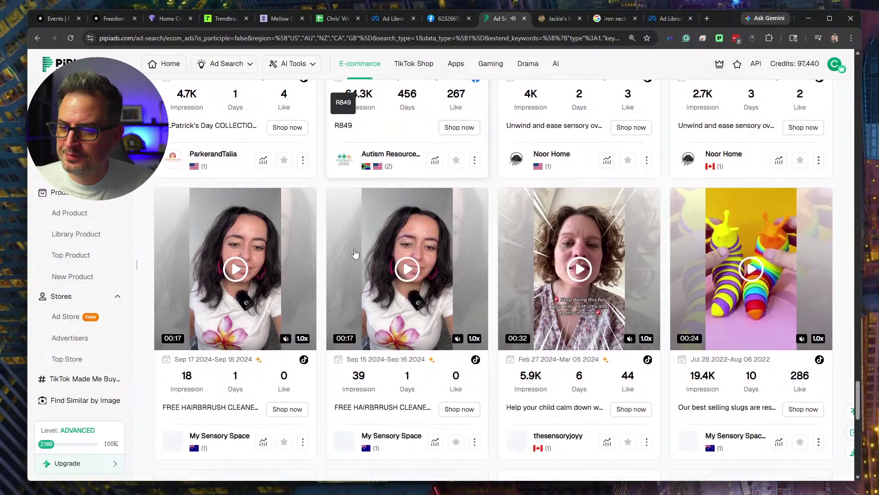
scroll(721, 156, "down", 4)
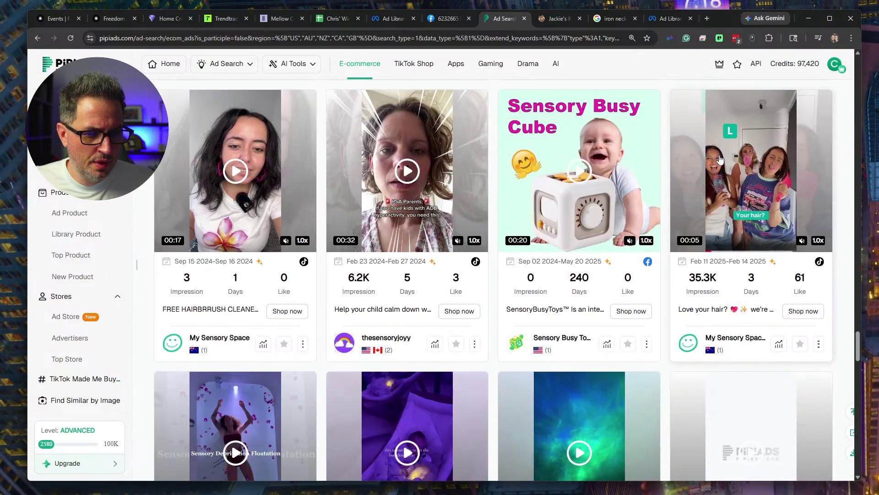
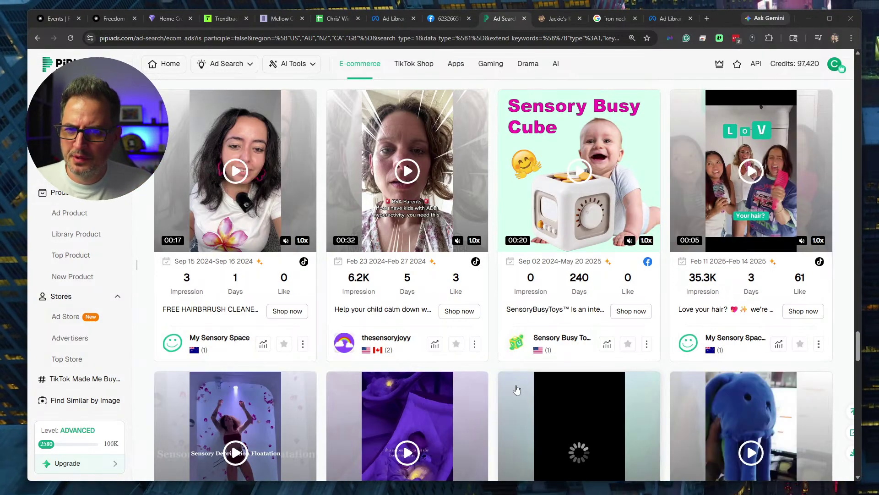
scroll(762, 194, "down", 2)
scroll(762, 194, "up", 2)
scroll(762, 194, "down", 2)
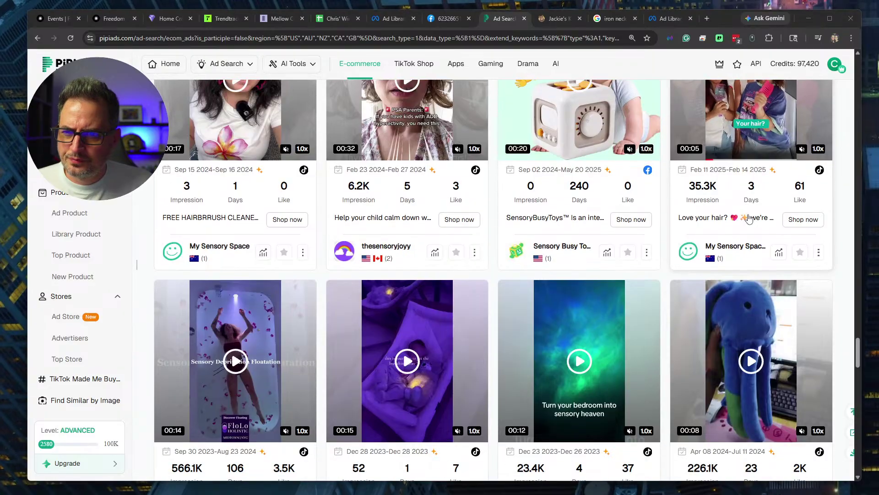
scroll(605, 221, "up", 2)
scroll(728, 255, "down", 2)
Preview the Flolo Holistic flotation, Astronaut Galaxy bedroom light, My Sensory Space stretchy fidget and Construction Sensory Kit ads.
scroll(728, 255, "down", 3)
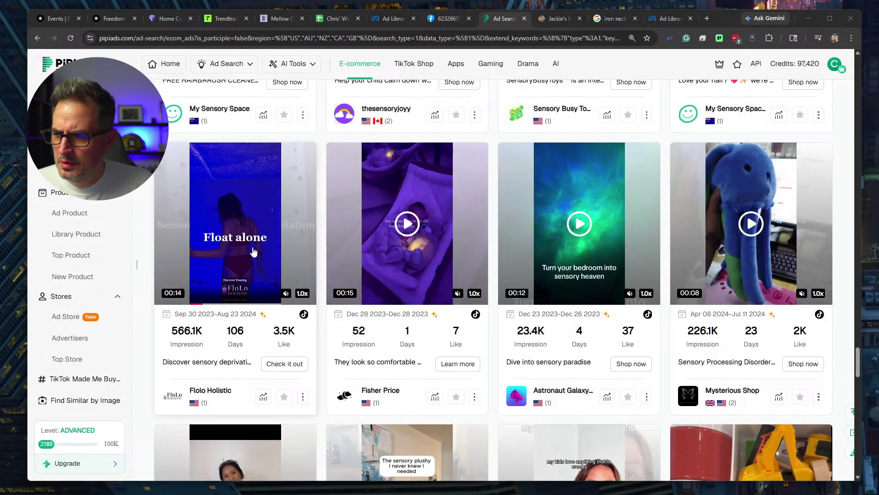
scroll(253, 251, "down", 1)
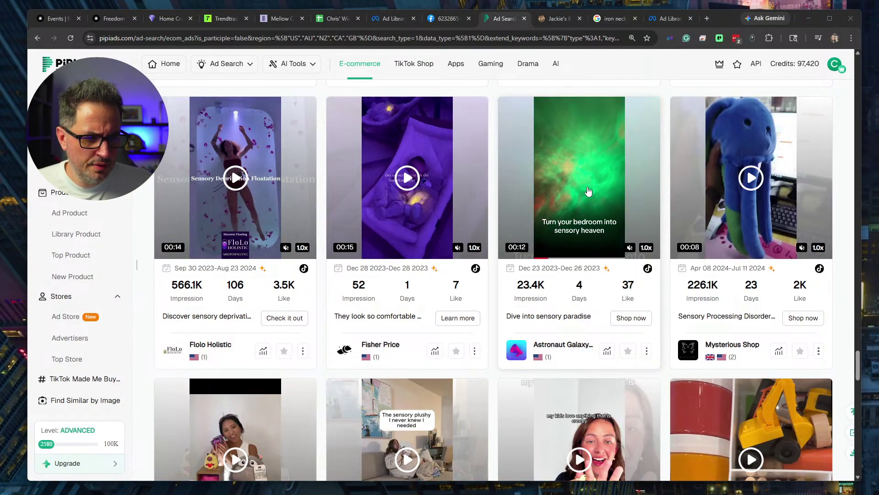
scroll(587, 192, "down", 5)
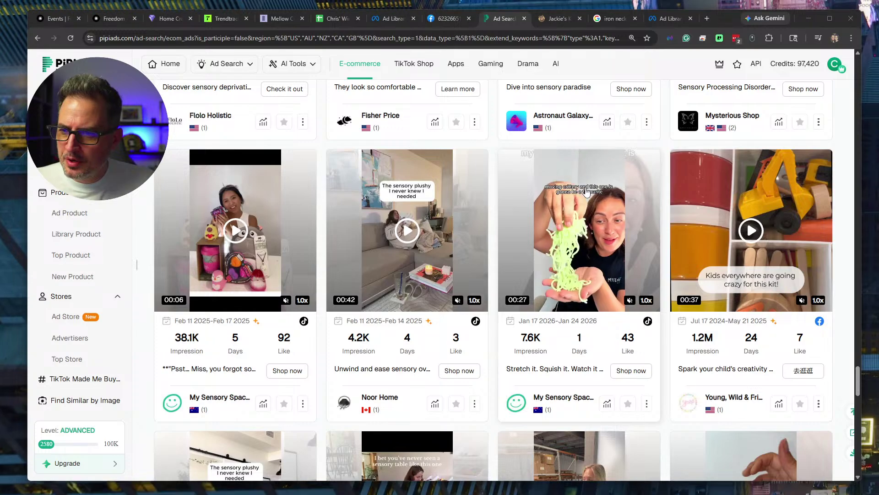
mouse_move(758, 256)
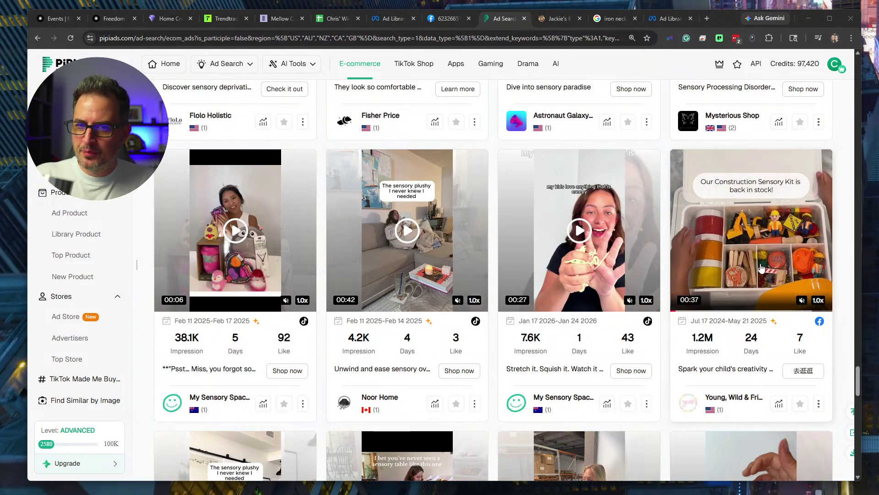
scroll(761, 268, "down", 4)
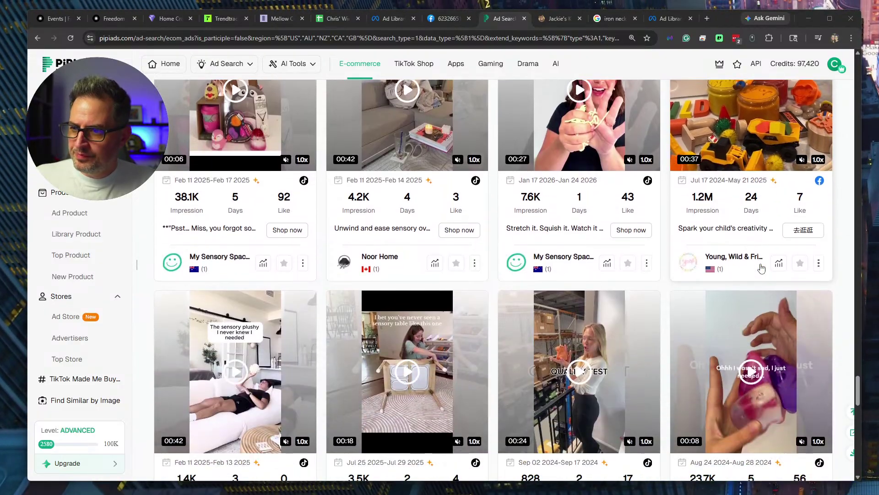
scroll(762, 268, "down", 1)
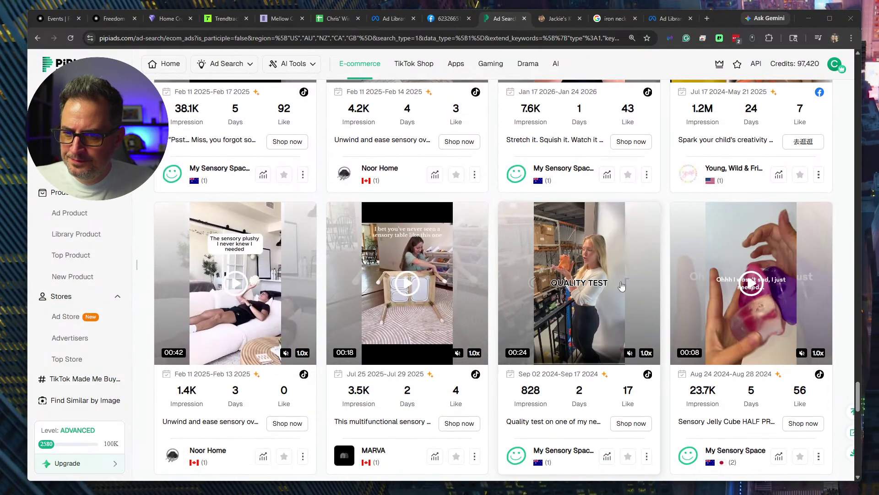
Open the ad overview of MARVA's multifunctional sensory table ad and pause its video.
scroll(621, 275, "down", 2)
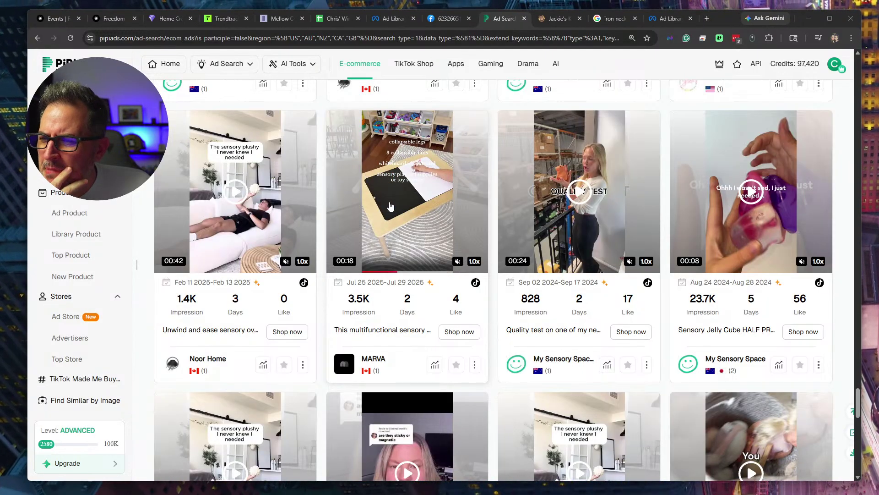
left_click(468, 331)
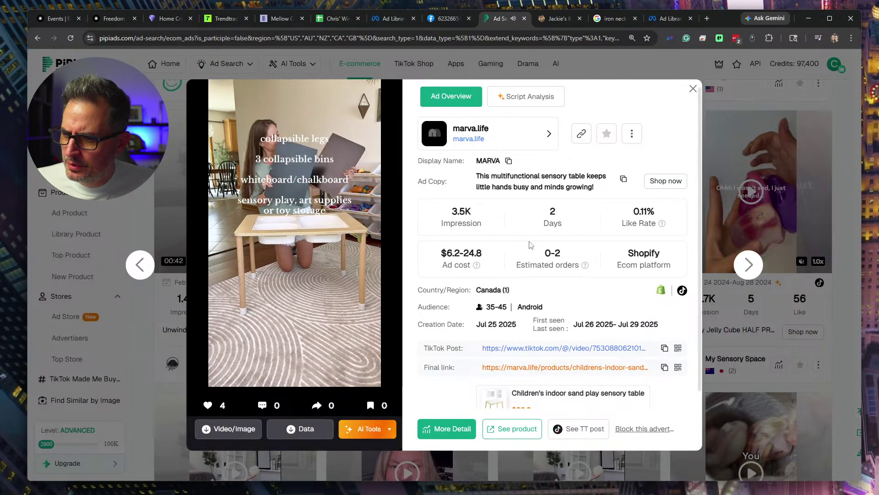
left_click(310, 240)
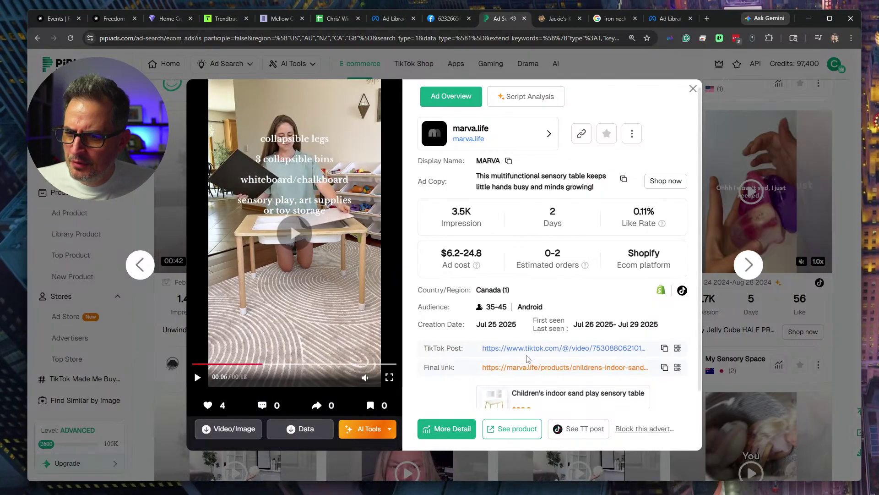
Check the marva.life product page through the ad's final link, and close both the page and the ad overview.
left_click(513, 367)
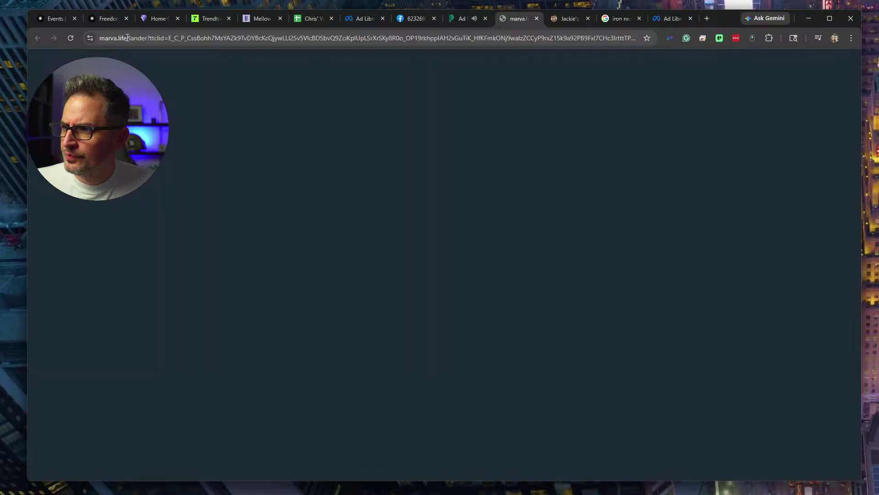
left_click_drag(129, 38, 127, 41)
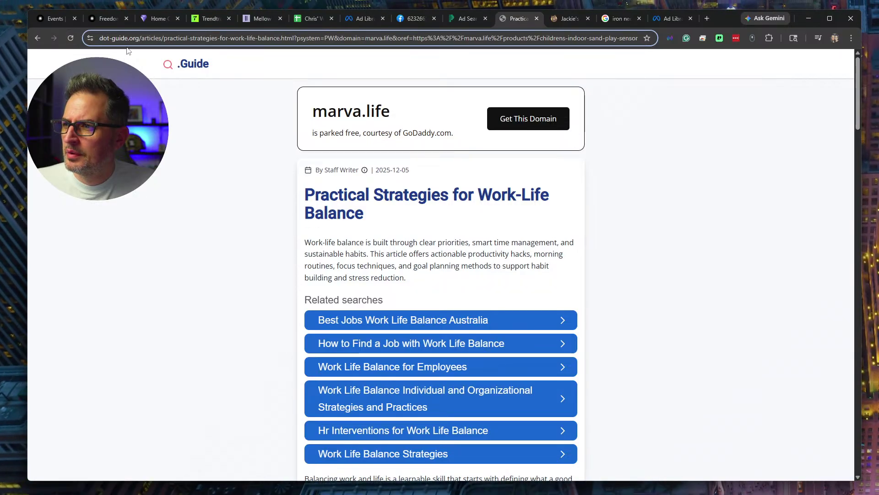
left_click(537, 18)
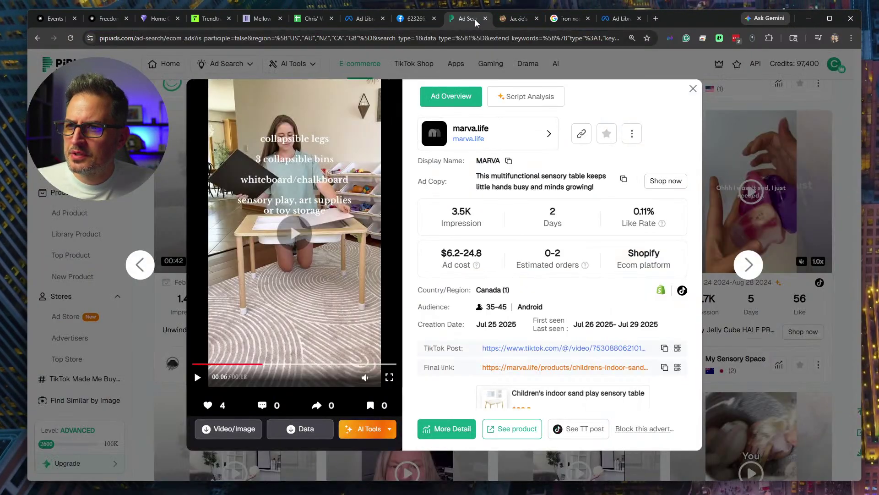
left_click(693, 89)
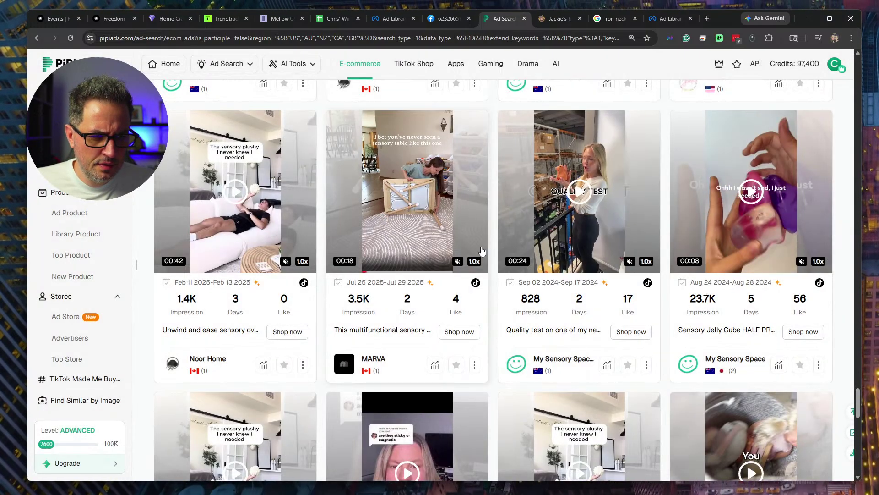
Preview the Priya & Peanut newborn sensory, My Sensory Space hairbrush and Noor Home sensory plushy ads further down the results.
mouse_move(478, 260)
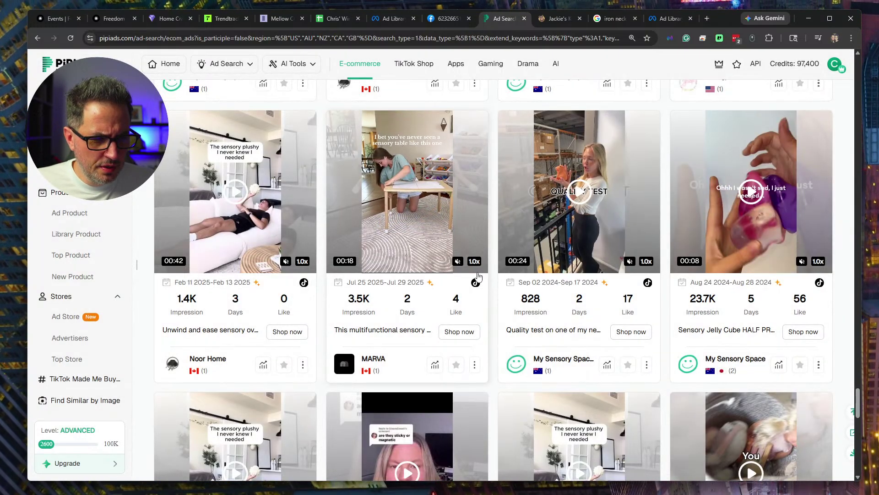
scroll(494, 274, "down", 3)
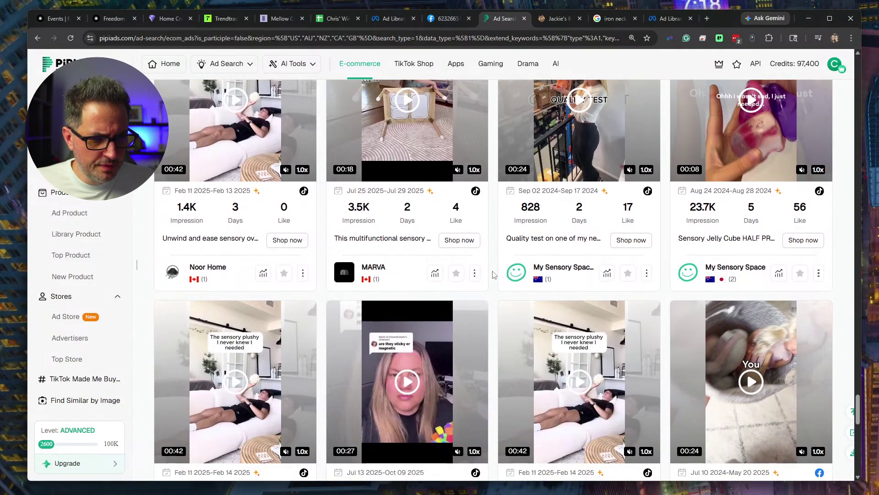
scroll(493, 274, "down", 6)
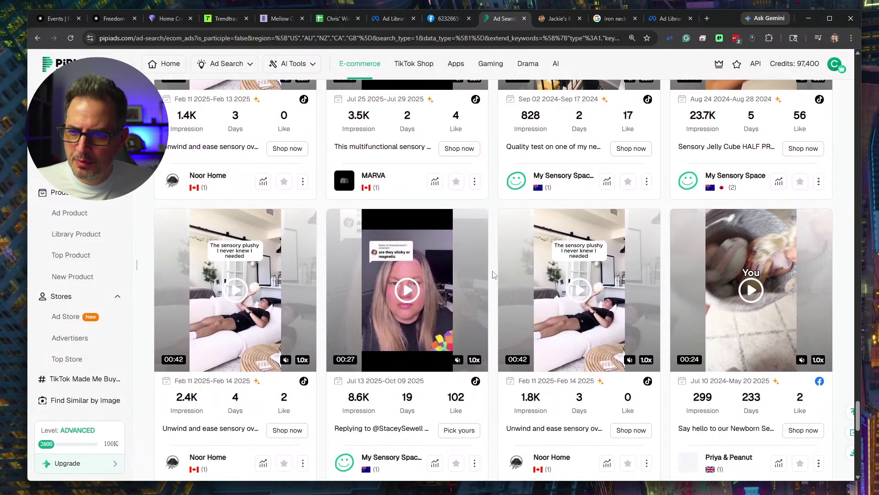
scroll(494, 274, "up", 3)
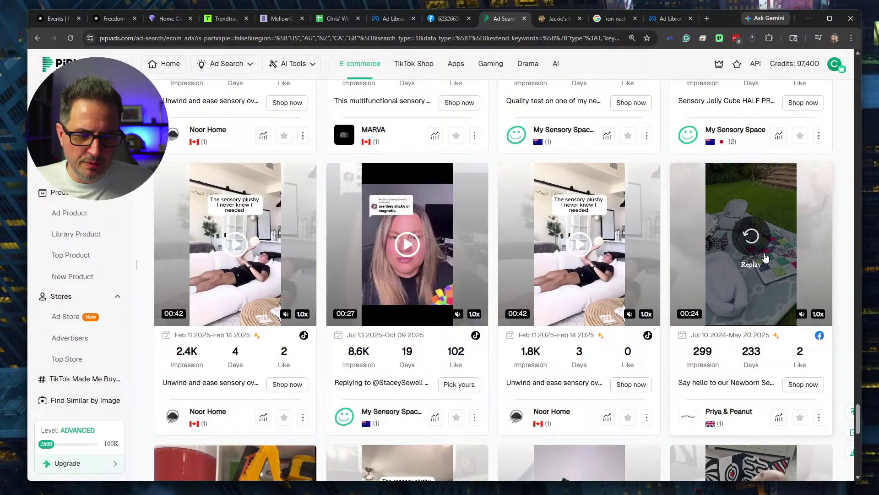
scroll(490, 271, "down", 5)
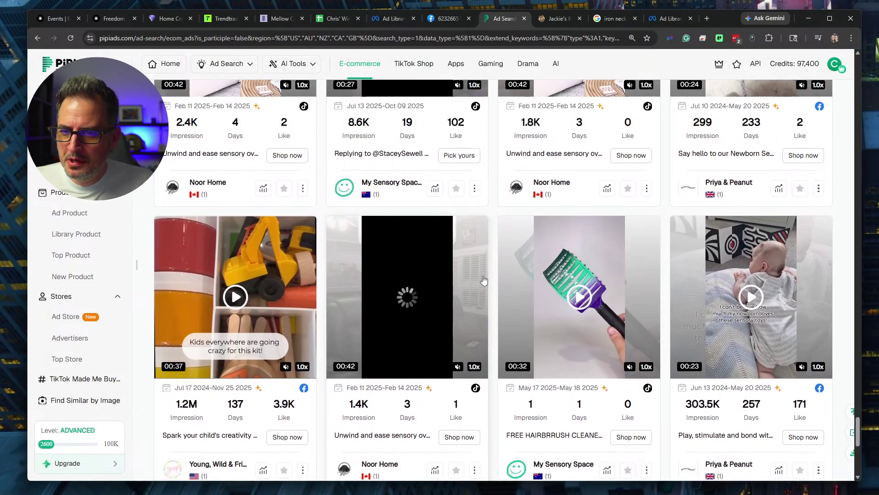
mouse_move(565, 271)
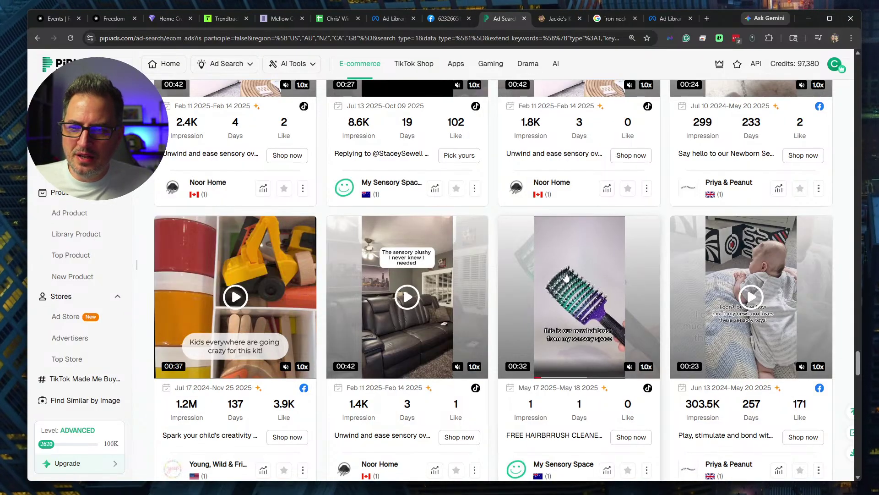
mouse_move(428, 292)
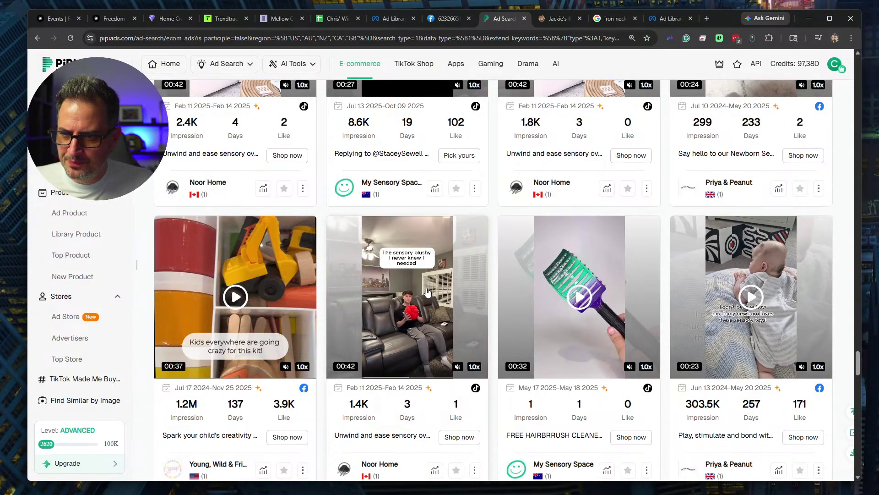
Look through the ad results for the keyword "sensory" for promising products.
scroll(427, 292, "down", 7)
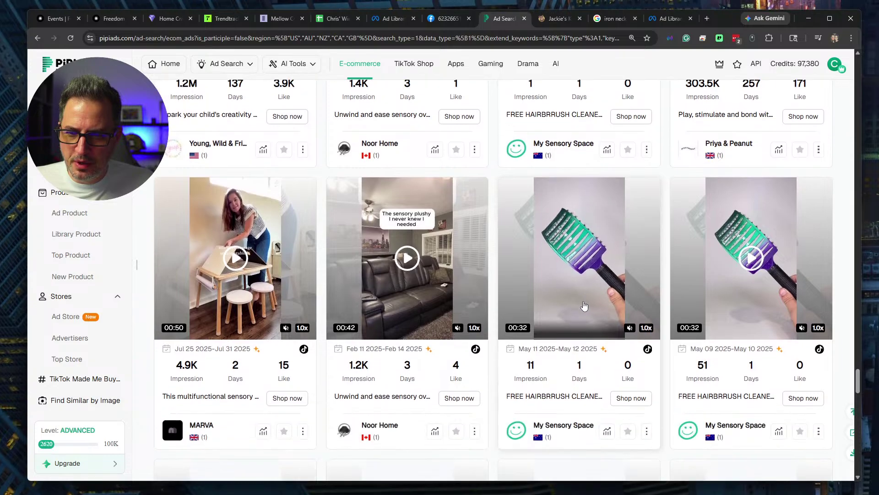
scroll(409, 293, "down", 5)
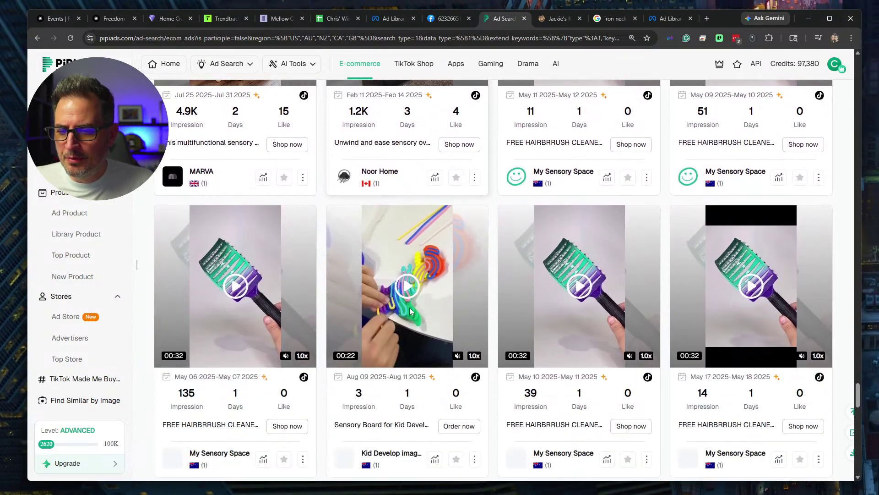
scroll(409, 310, "down", 8)
scroll(527, 321, "up", 3)
scroll(727, 211, "down", 3)
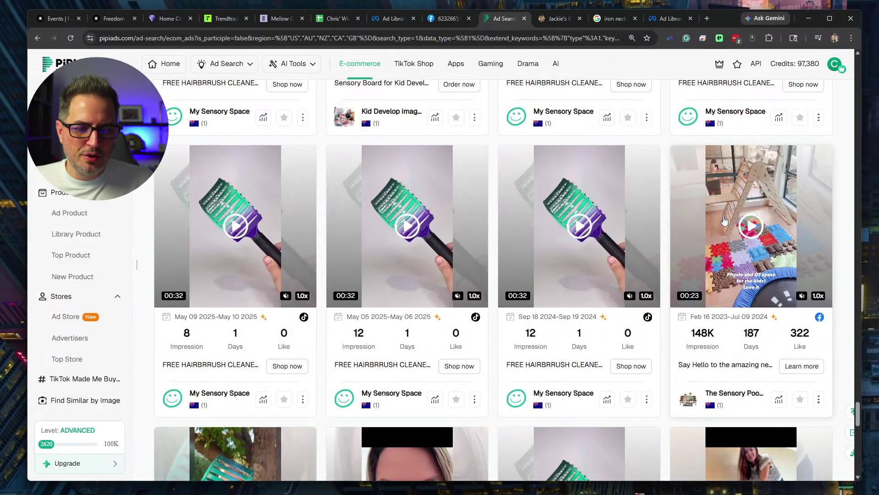
mouse_move(767, 215)
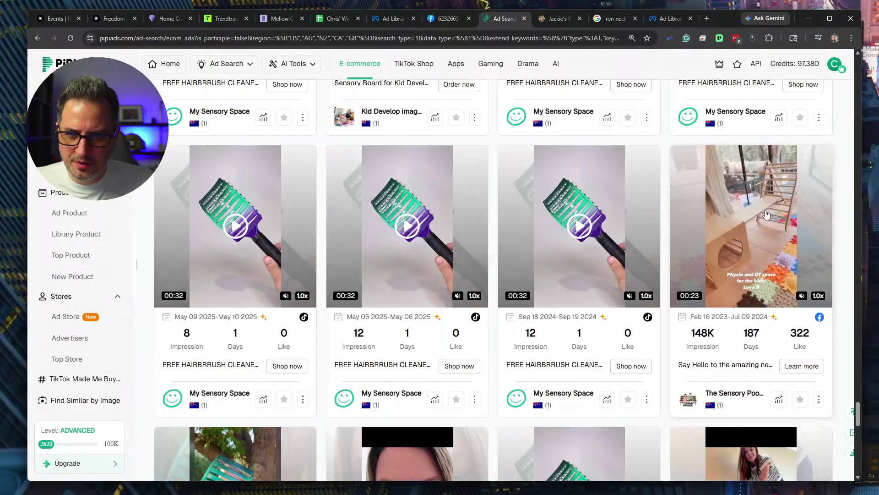
scroll(767, 214, "down", 15)
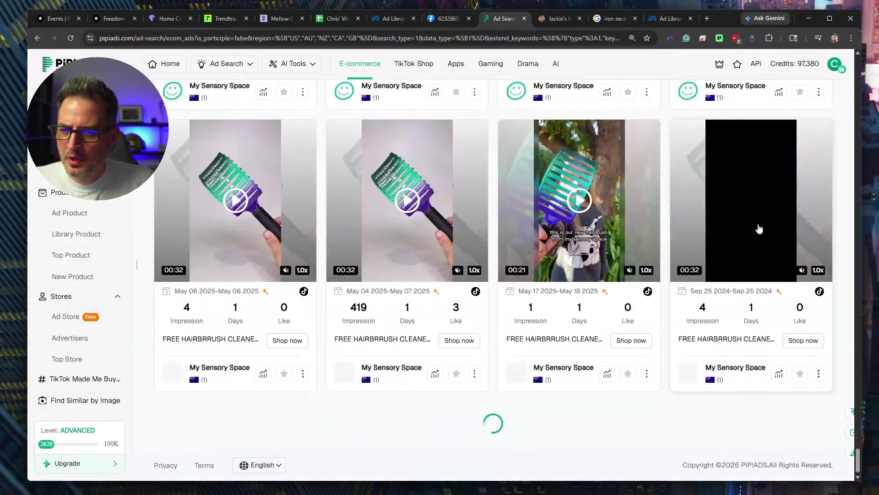
Search the ads for the ad keyword "crafting", keeping the dropshipping and country filters.
scroll(357, 131, "up", 20)
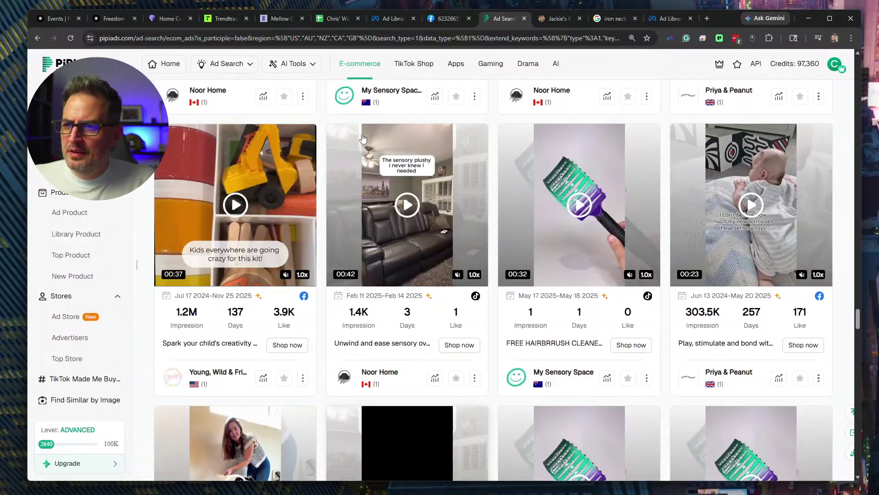
scroll(360, 137, "up", 20)
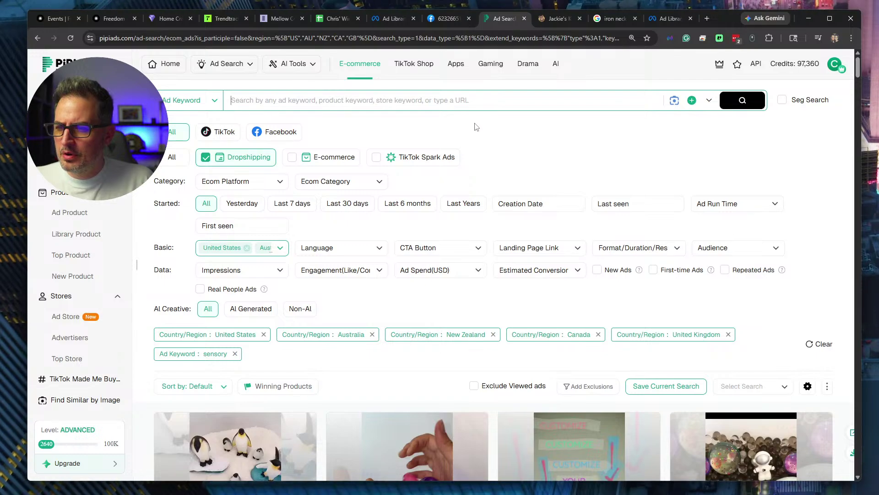
left_click(216, 100)
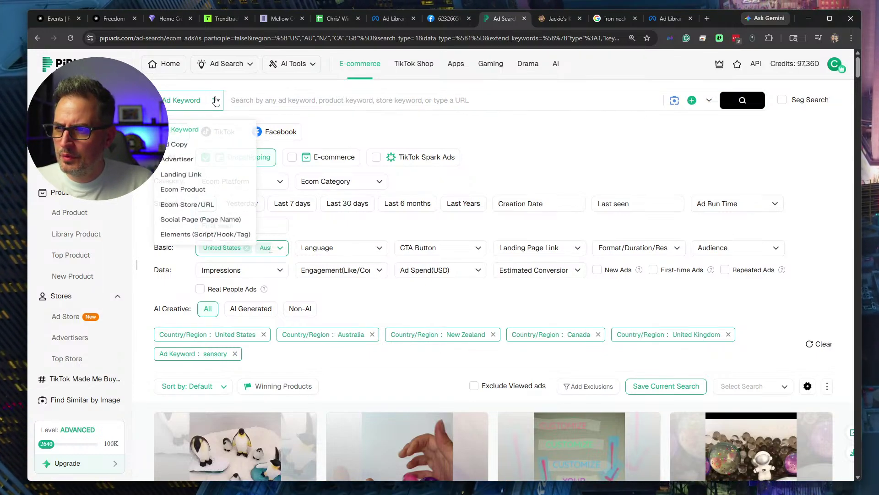
left_click(709, 104)
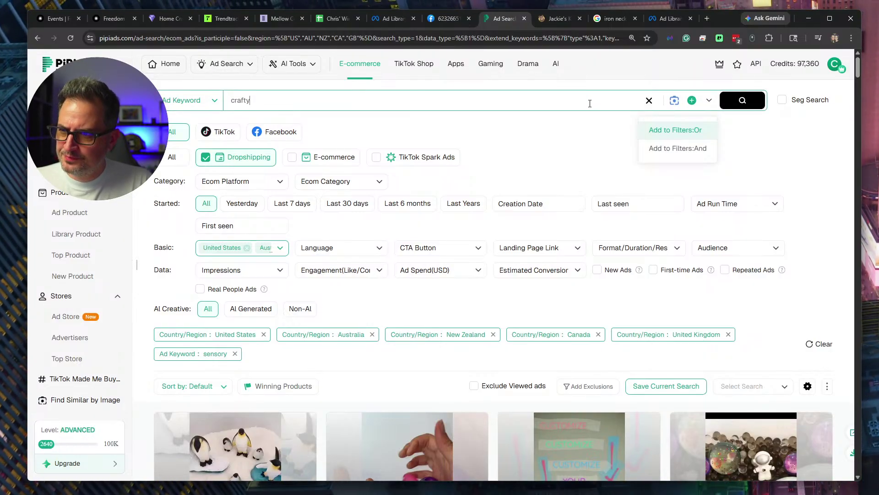
key("Return")
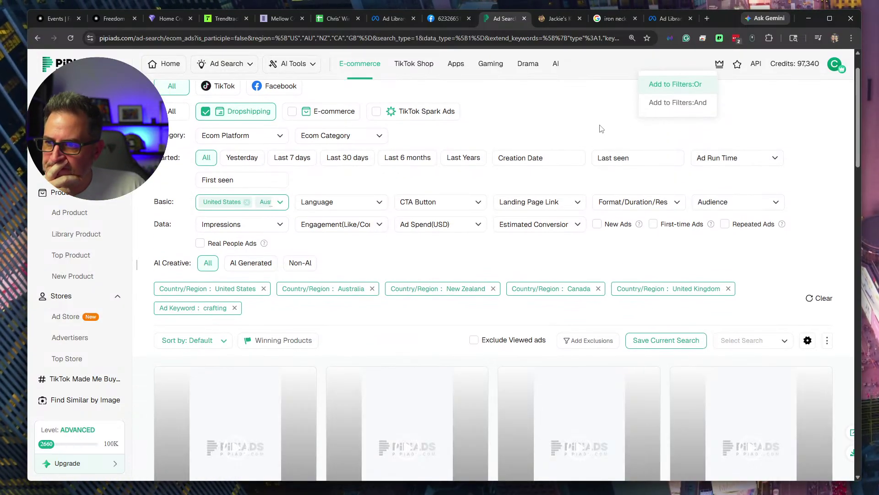
Open the A House of Books paper crafting kit ad from the results and follow its final link to the product page.
scroll(568, 144, "down", 4)
scroll(568, 143, "down", 1)
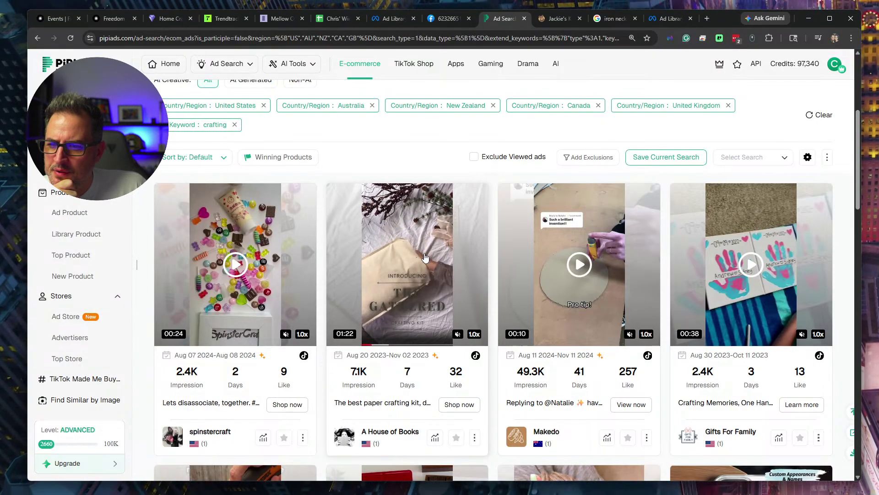
left_click(468, 407)
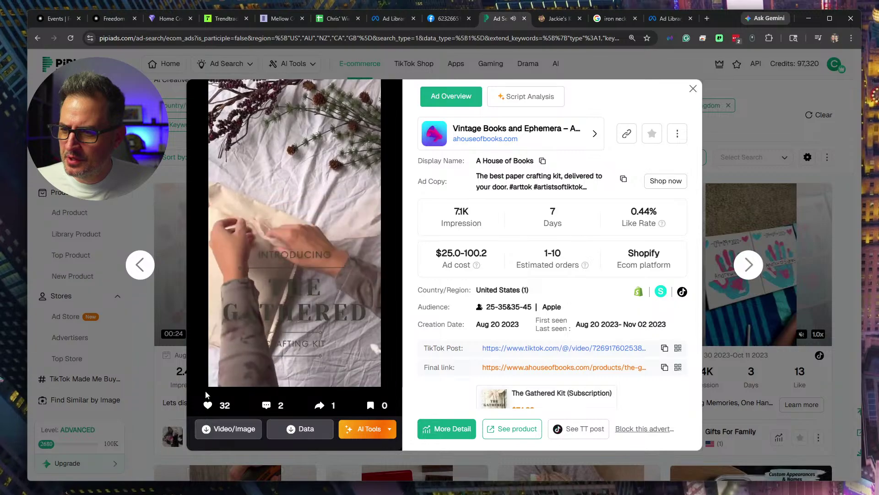
mouse_move(195, 379)
left_click(543, 369)
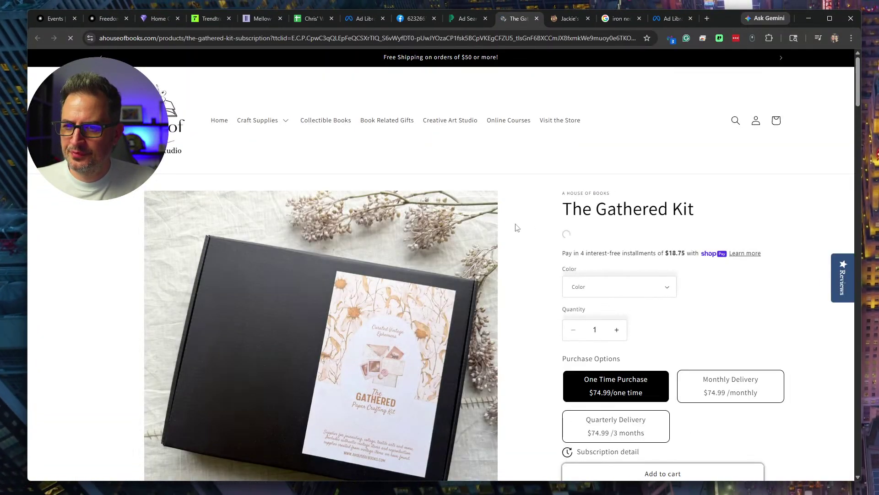
Examine The Gathered Kit product page, including its price, purchase options, photos, description and reviews.
scroll(518, 226, "down", 2)
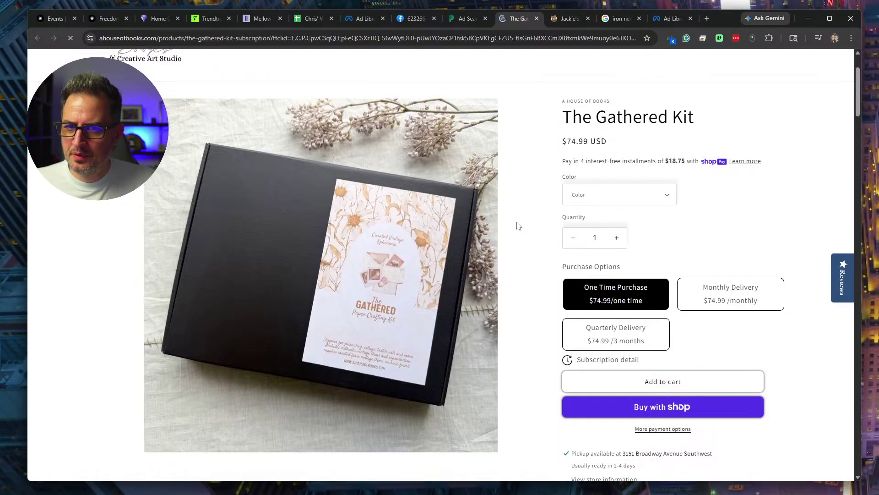
scroll(518, 227, "down", 10)
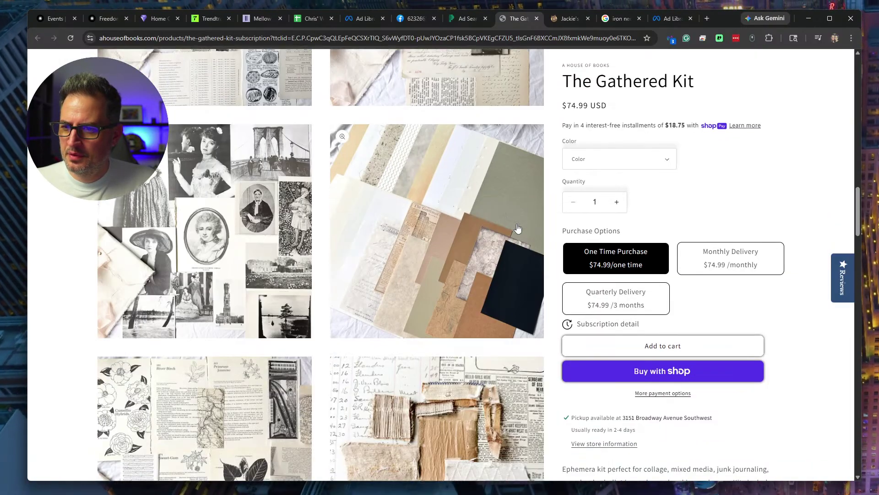
scroll(518, 227, "down", 15)
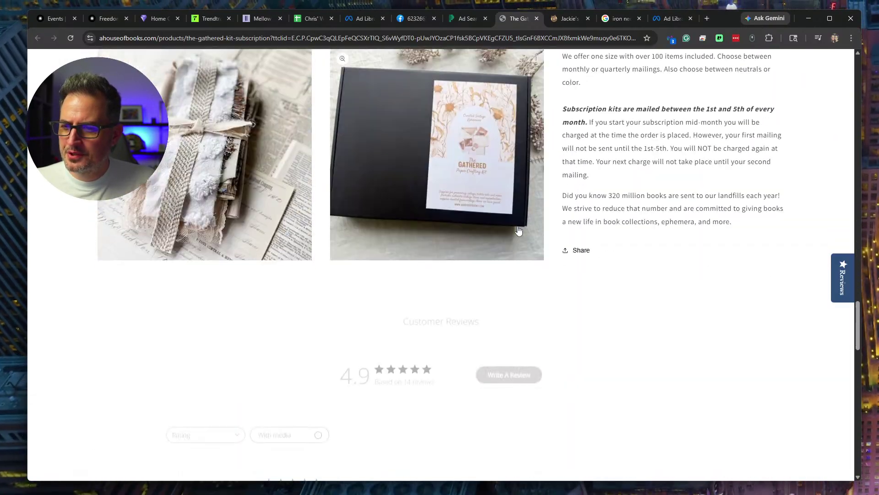
scroll(518, 229, "up", 2)
scroll(518, 229, "up", 20)
Look up "ahouseofbooks" in the Meta Ad Library, choose the advertiser A House of Books and remove the active-ads filter.
left_click(122, 39)
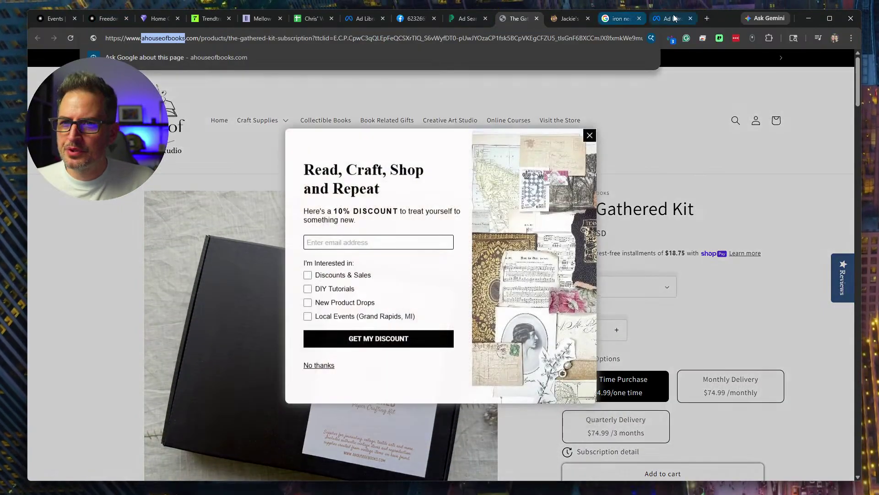
left_click(671, 19)
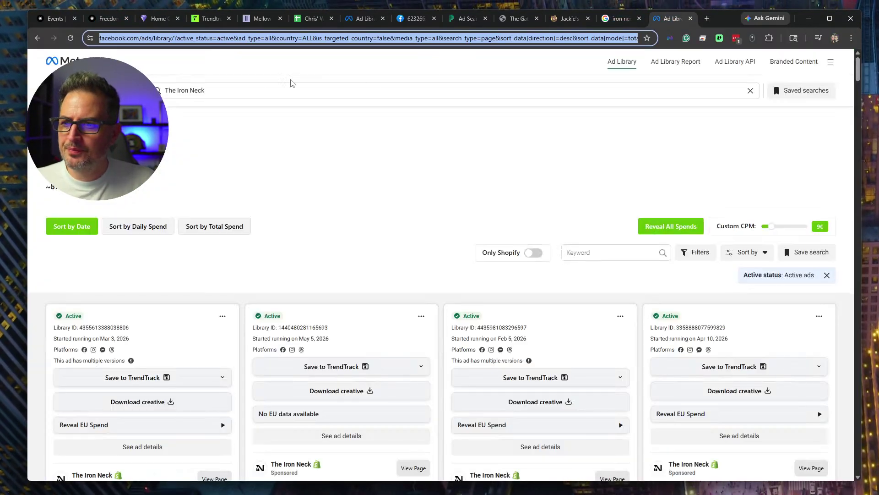
triple_click(210, 90)
type("ahouseofbooks")
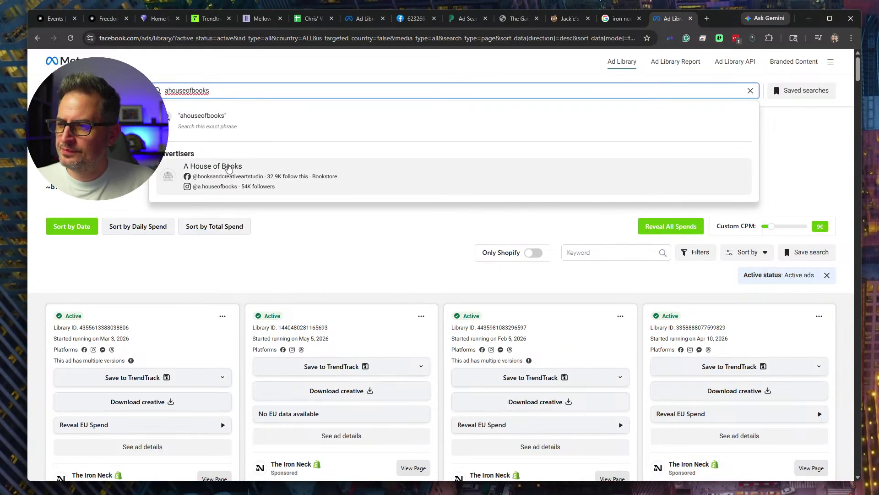
left_click(228, 170)
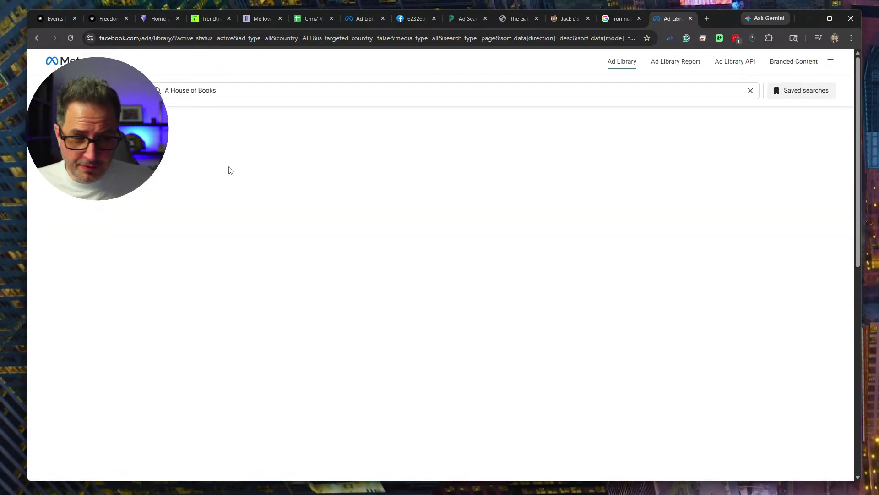
scroll(243, 181, "down", 2)
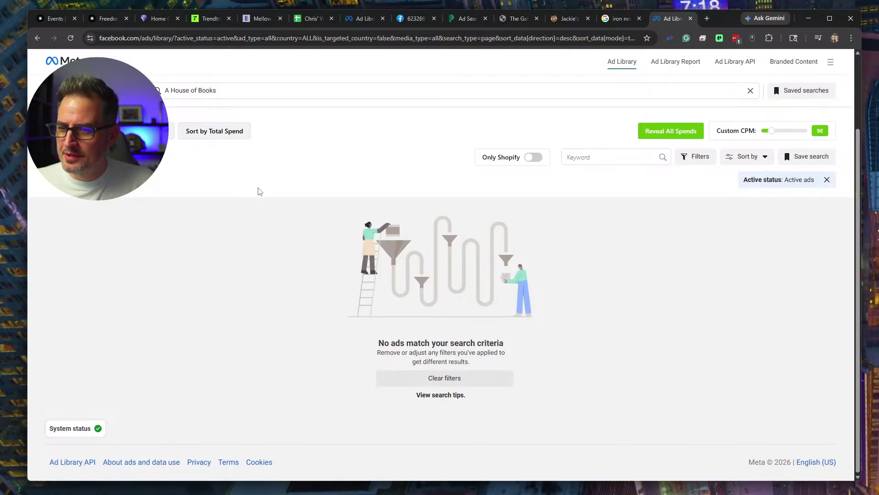
left_click(827, 180)
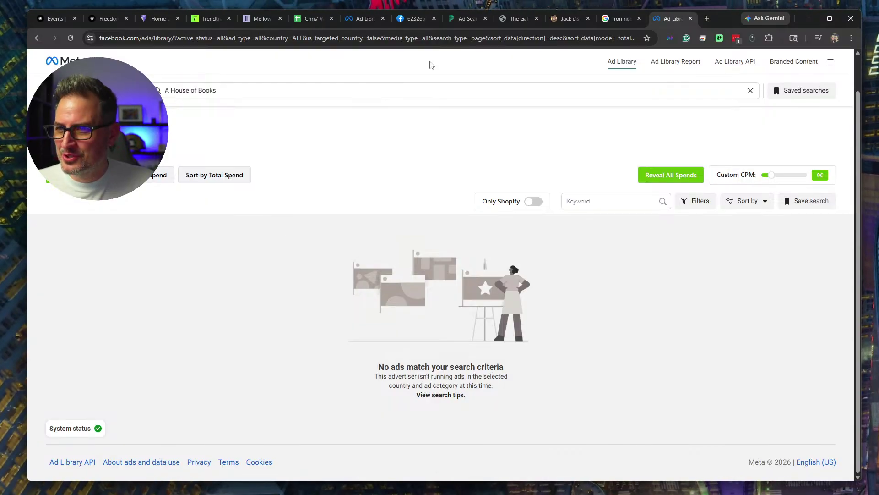
Return to the PiPiADS results, close the A House of Books ad details and look through more crafting ads.
left_click(457, 21)
scroll(527, 280, "down", 1)
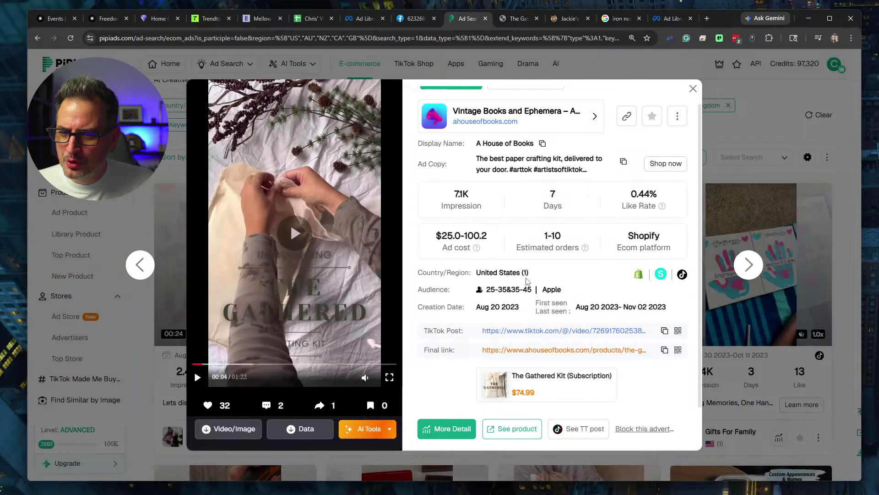
left_click(694, 89)
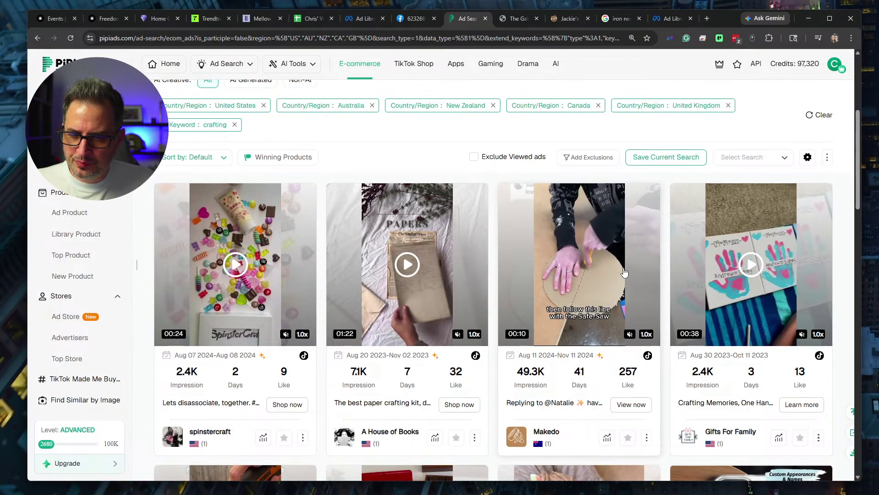
scroll(733, 229, "down", 2)
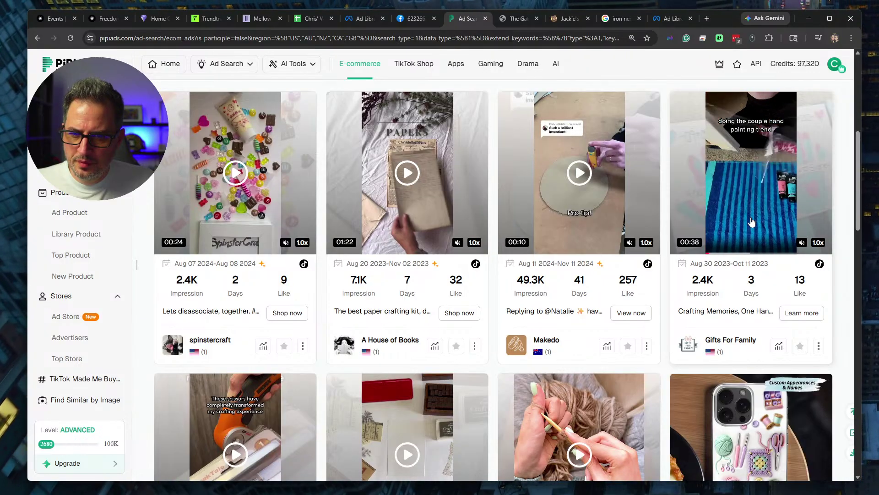
scroll(751, 222, "down", 6)
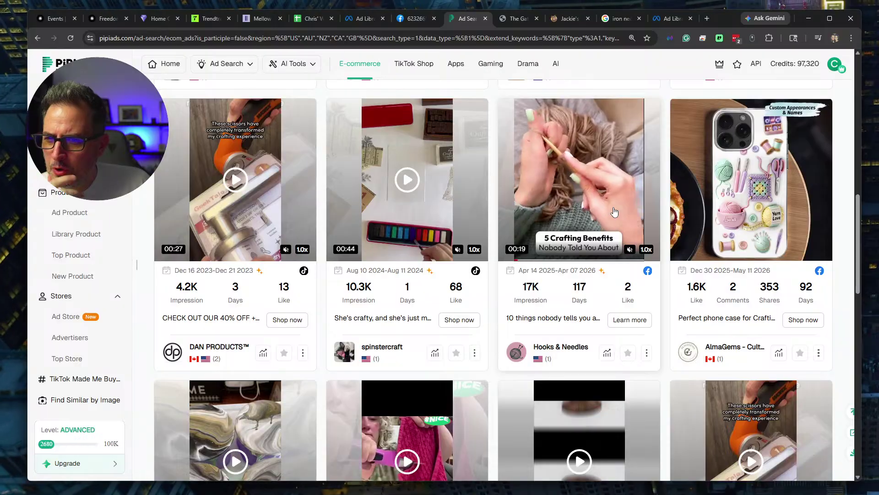
Open the Hooks & Needles crafting ad and follow its final link to the subscription box product page.
left_click(637, 313)
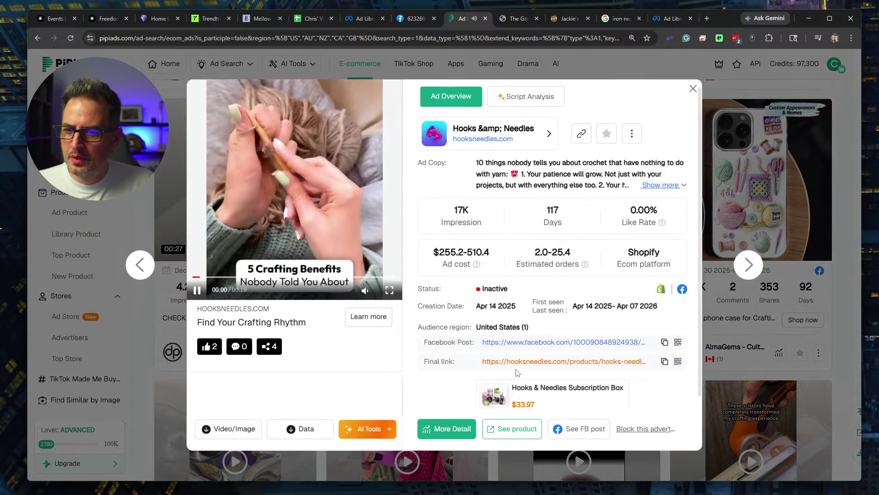
left_click(523, 362)
left_click(433, 19)
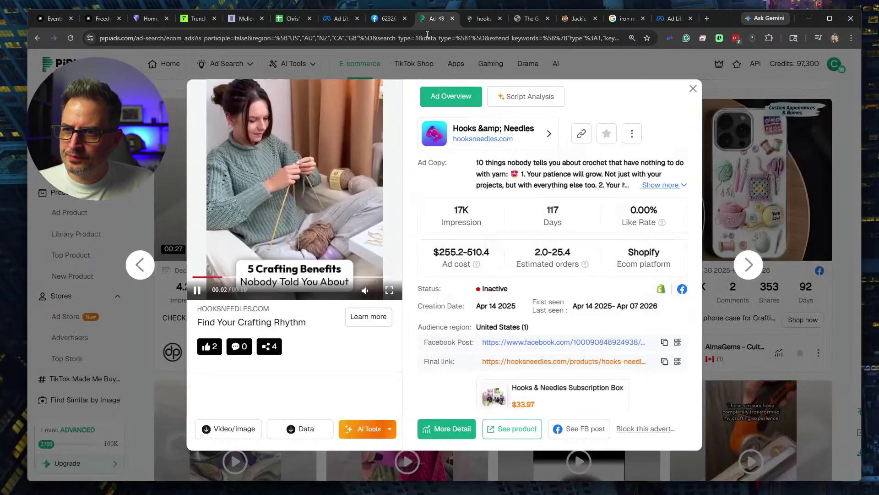
left_click(482, 19)
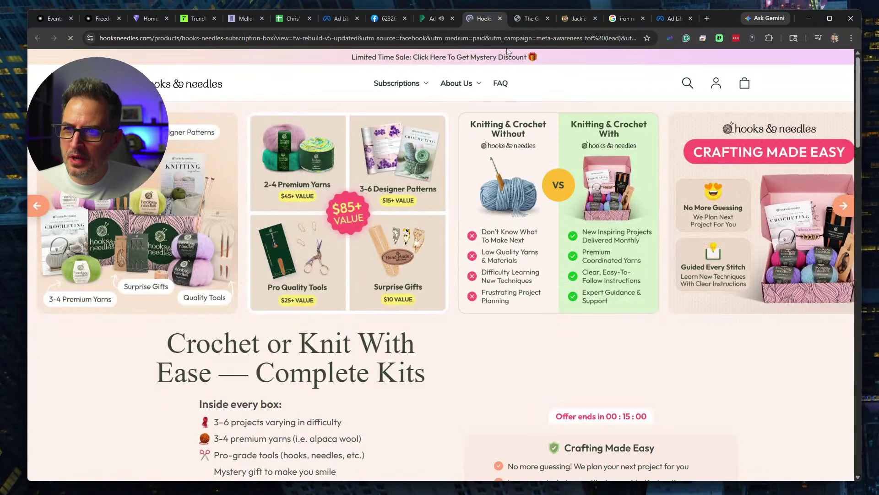
Examine the Hooks & Needles subscription box page, closing the secret discount popup.
scroll(338, 243, "down", 2)
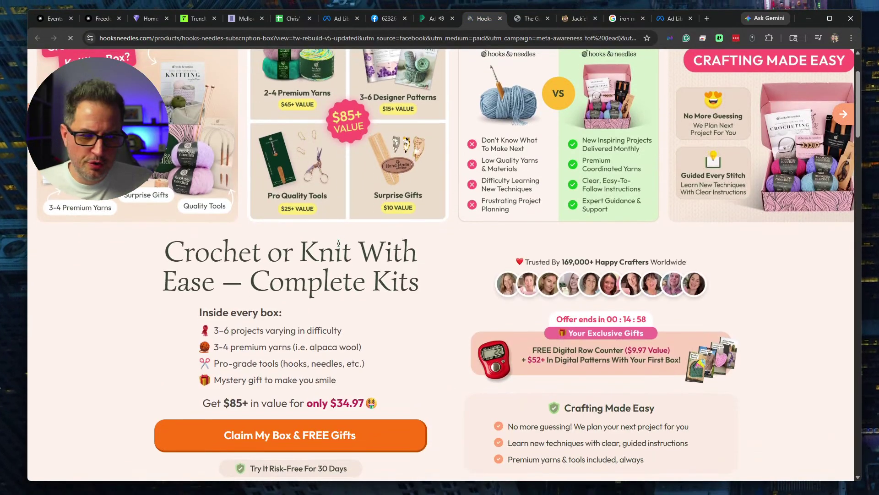
scroll(339, 243, "up", 2)
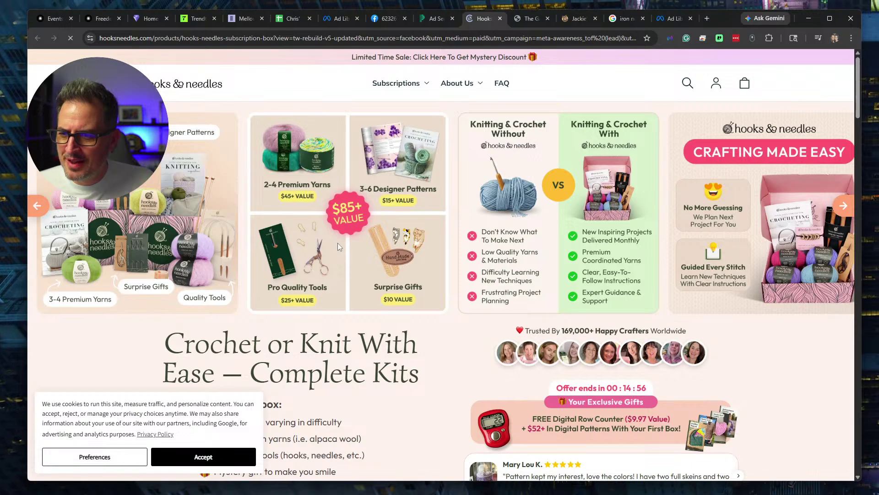
scroll(338, 243, "down", 15)
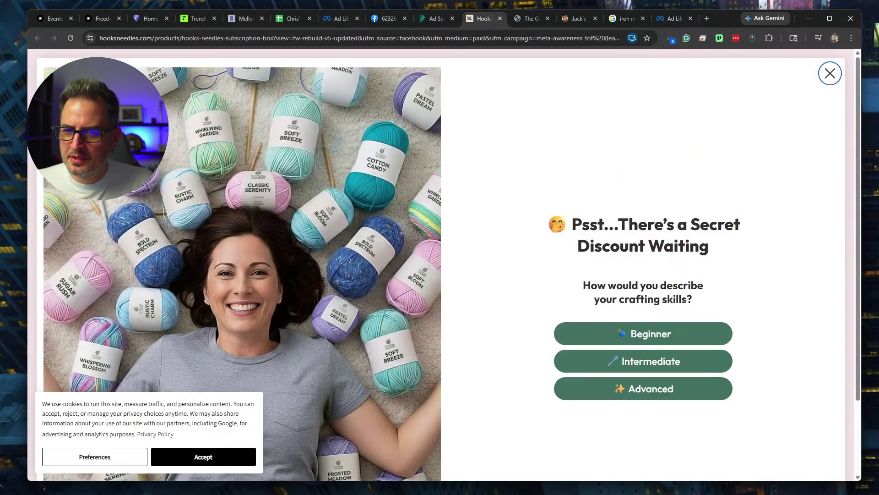
left_click(833, 75)
scroll(343, 300, "down", 12)
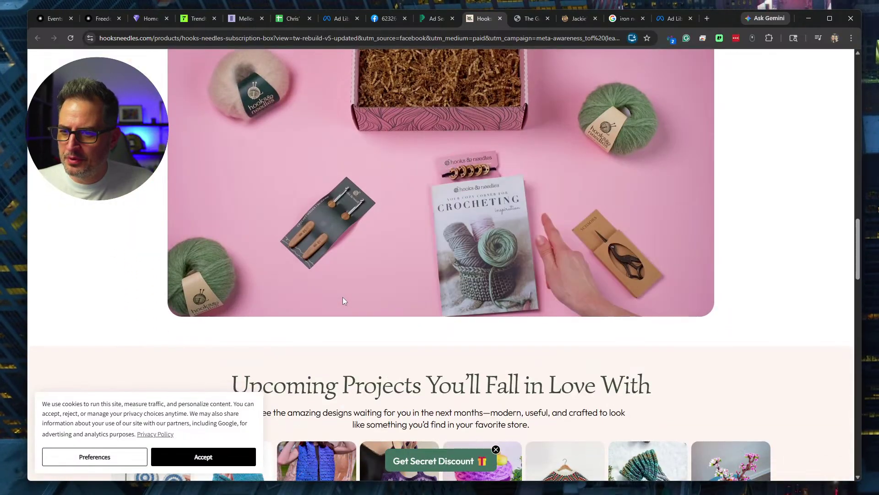
scroll(343, 302, "up", 20)
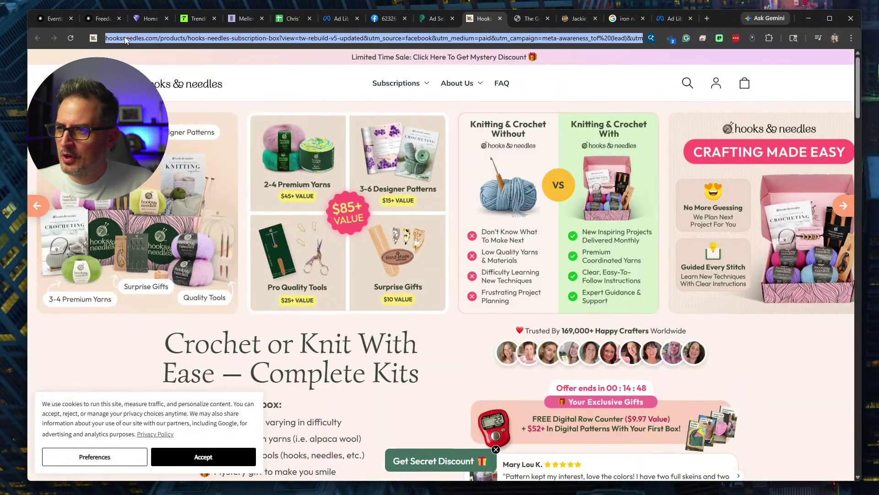
Look up "hooksneedles" from the store's web address in the Meta Ad Library and choose the advertiser Hooks & Needles.
double_click(126, 38)
key("ctrl+c")
left_click(676, 20)
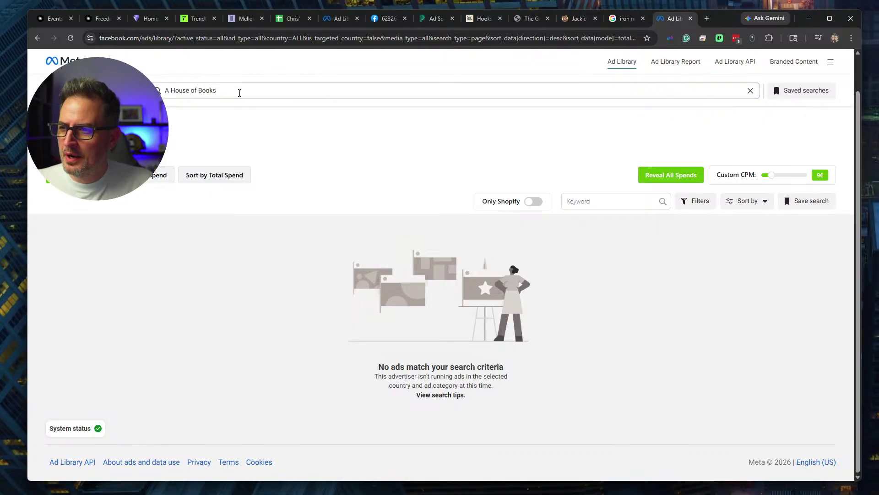
triple_click(240, 90)
key("ctrl+v")
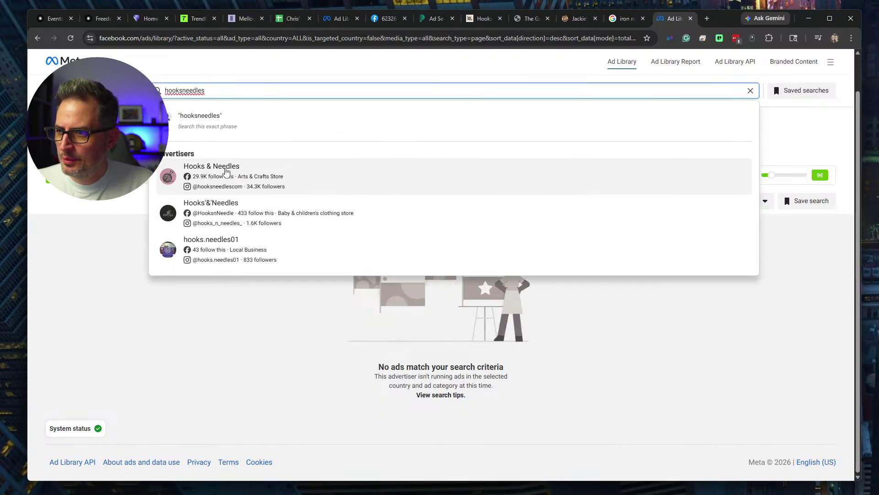
left_click(226, 172)
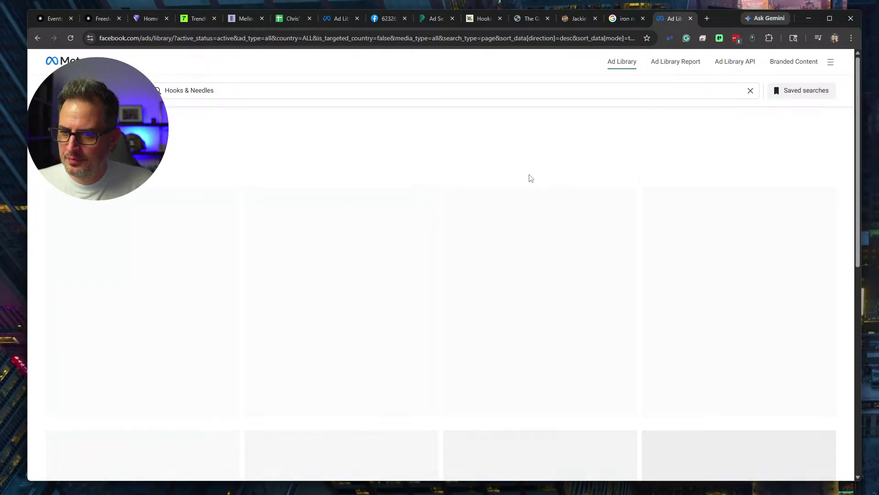
Examine the active Hooks & Needles ads in the Meta Ad Library, checking their creatives, start dates and ad copy.
scroll(531, 178, "down", 2)
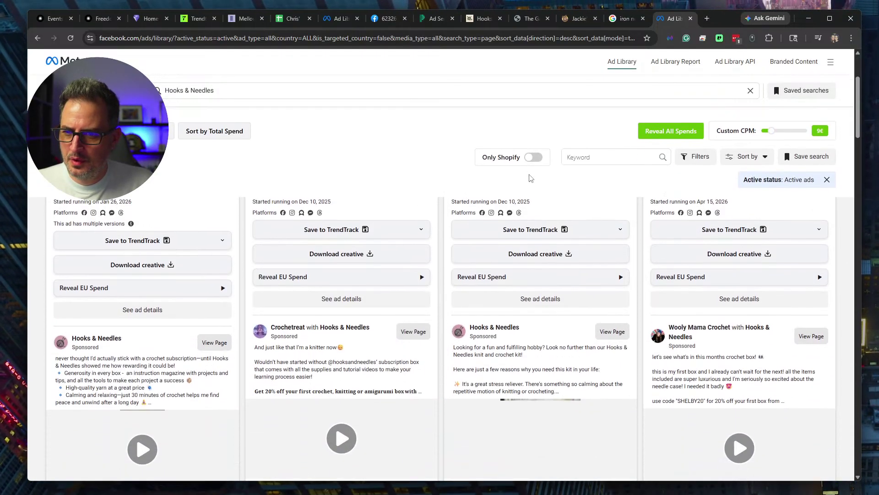
scroll(456, 289, "down", 3)
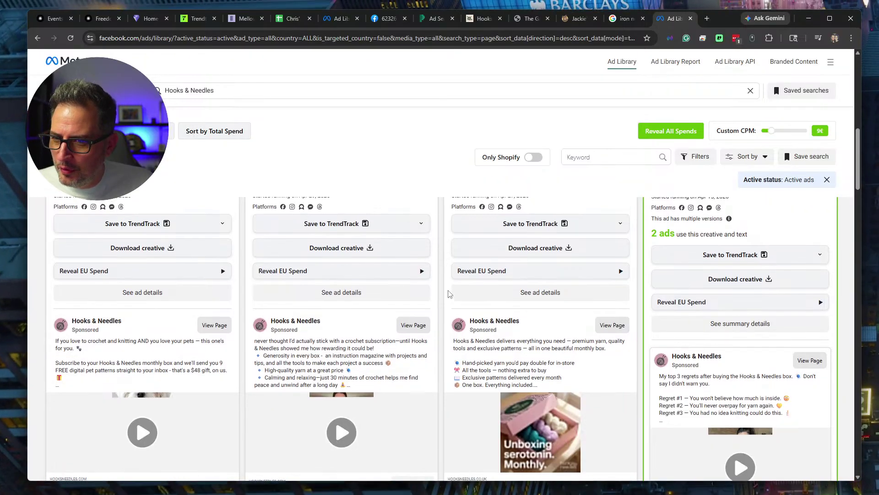
scroll(446, 296, "down", 10)
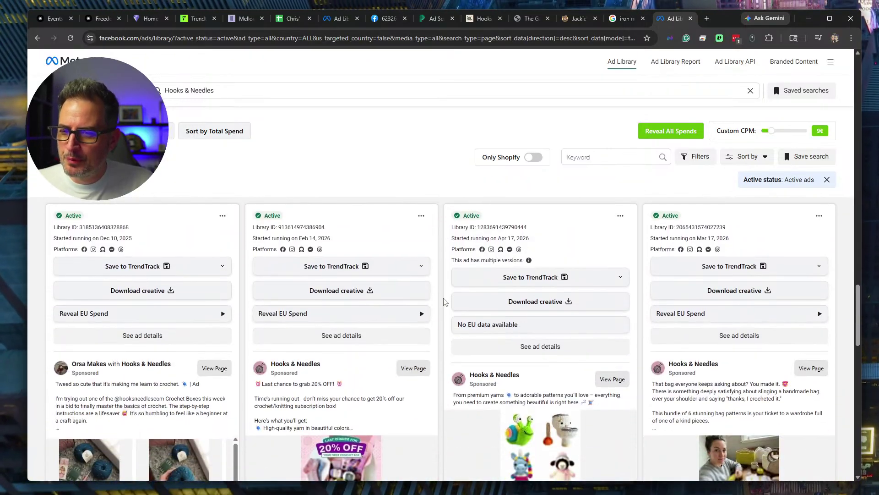
scroll(445, 300, "down", 3)
scroll(446, 297, "up", 15)
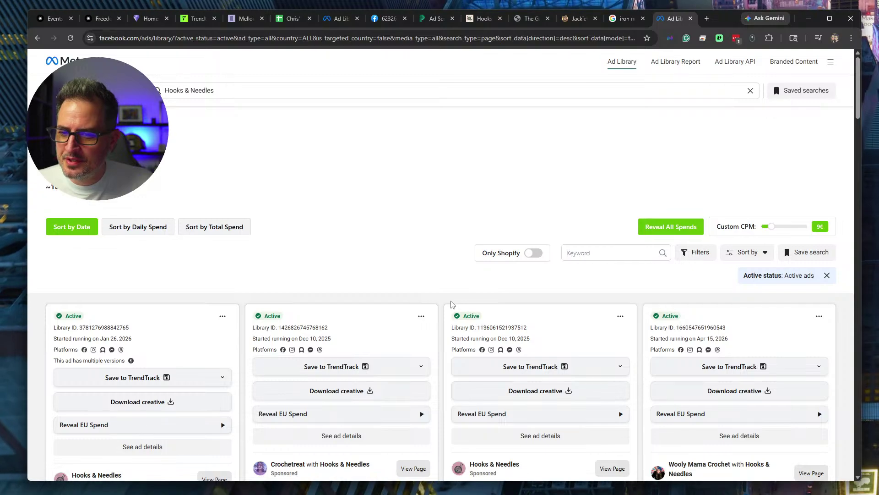
scroll(452, 305, "down", 10)
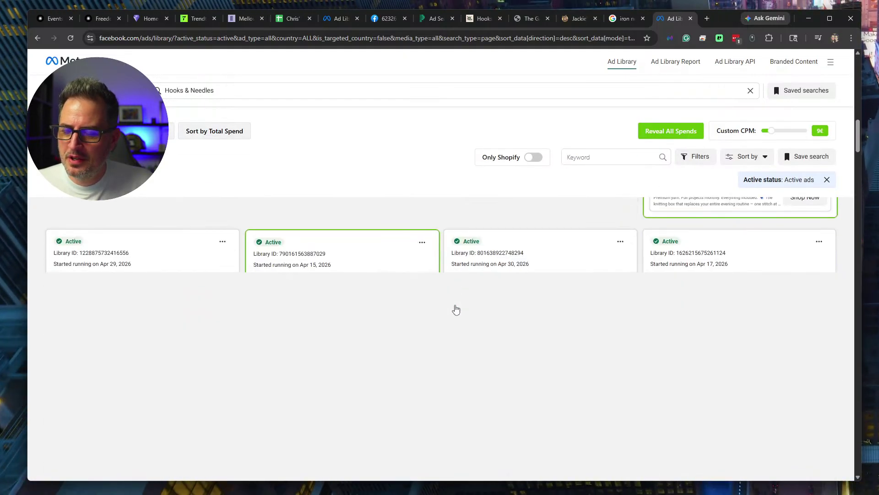
scroll(442, 311, "down", 6)
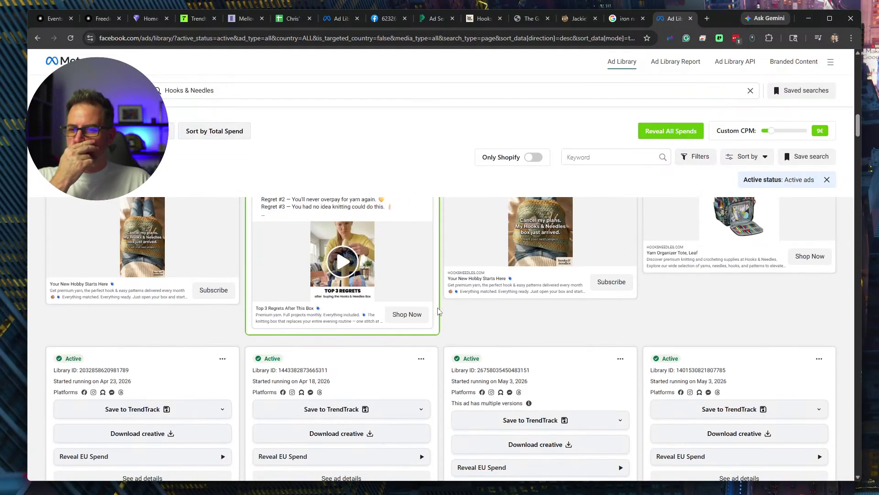
scroll(439, 312, "down", 6)
scroll(434, 366, "down", 6)
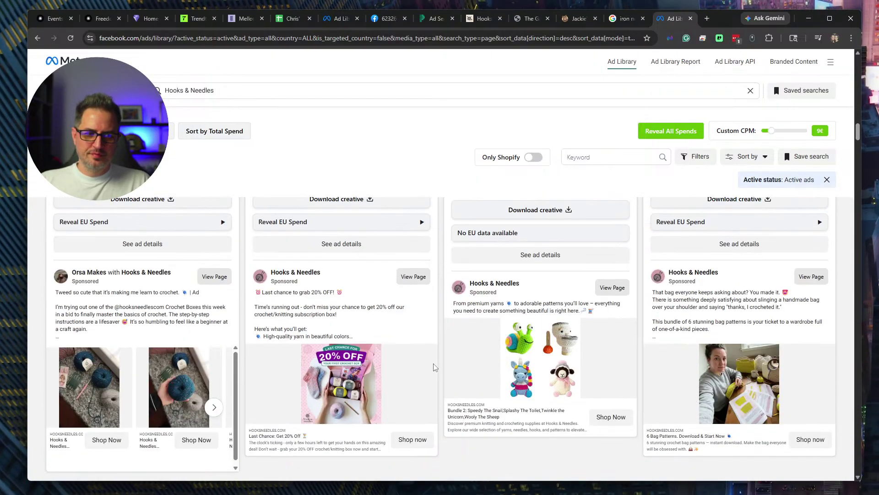
scroll(435, 368, "down", 6)
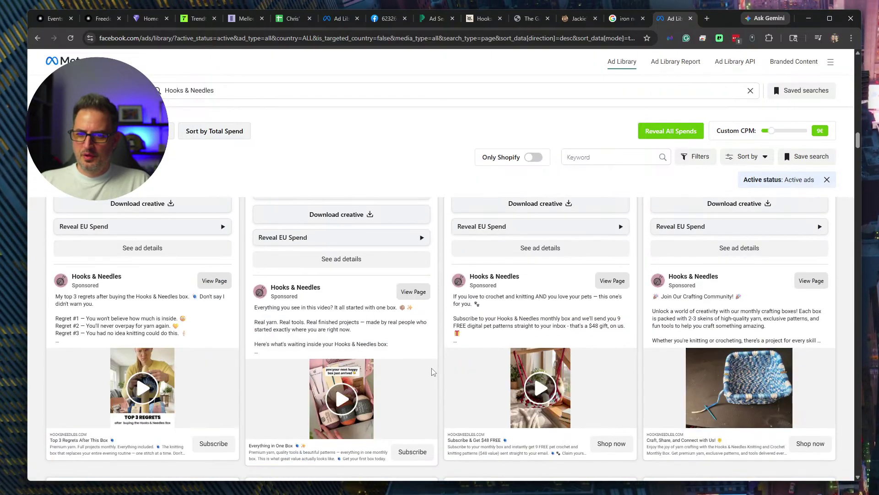
scroll(433, 366, "down", 6)
scroll(433, 367, "down", 6)
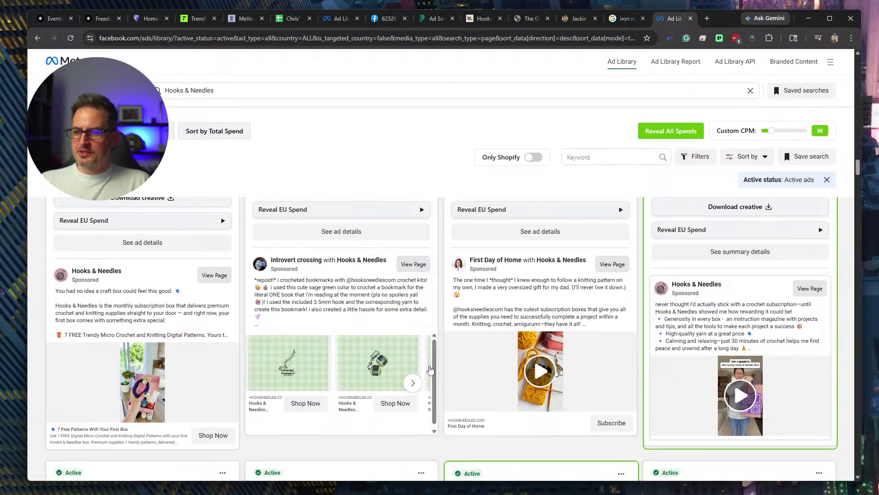
scroll(435, 365, "down", 6)
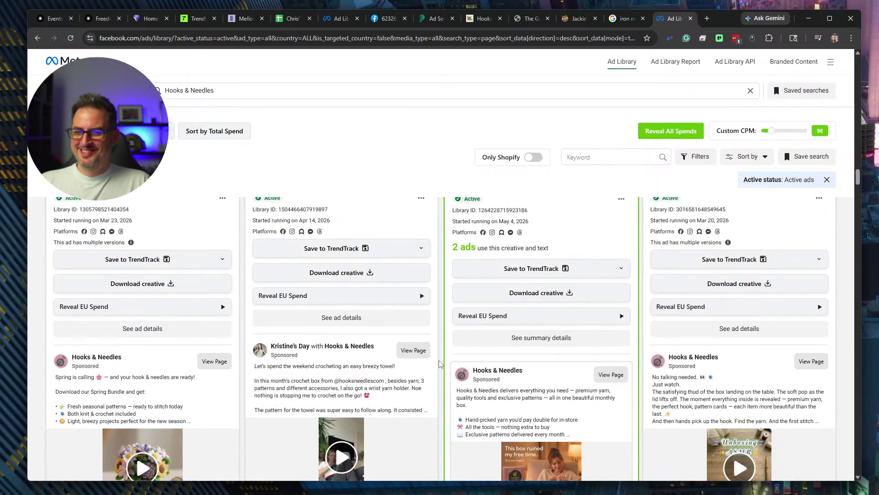
scroll(444, 364, "down", 15)
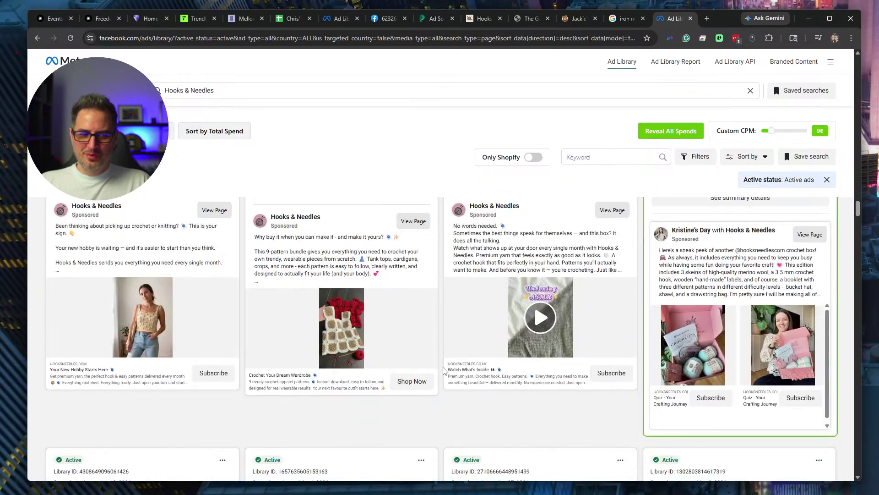
scroll(443, 372, "down", 15)
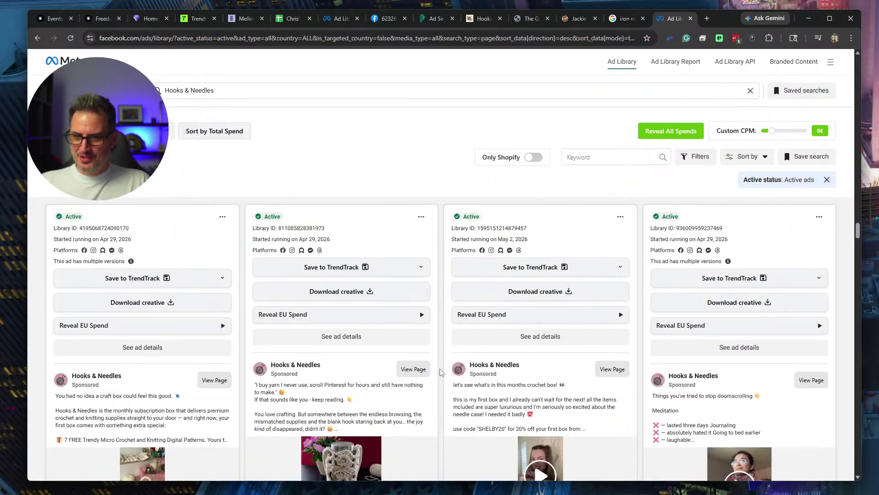
scroll(438, 340, "up", 20)
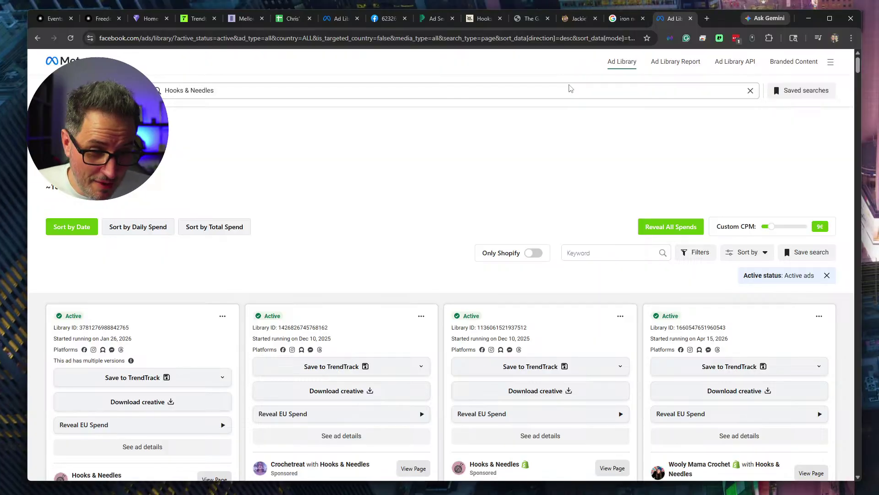
scroll(468, 305, "down", 10)
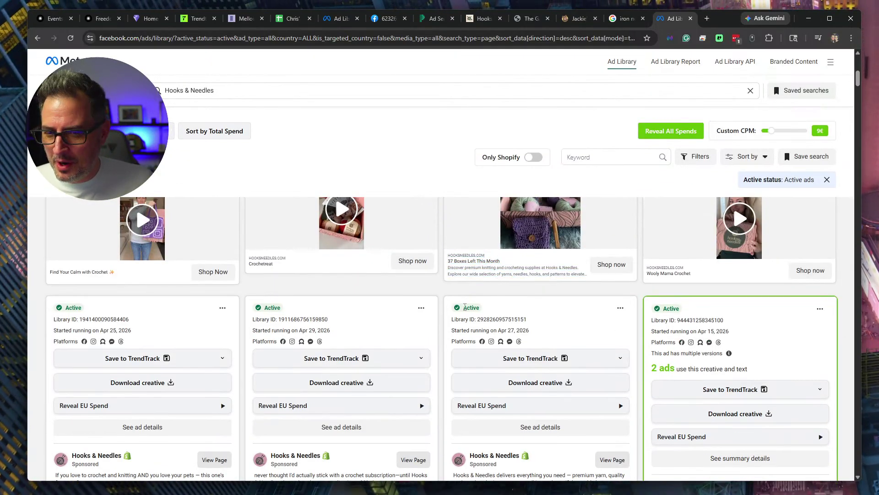
scroll(465, 307, "down", 10)
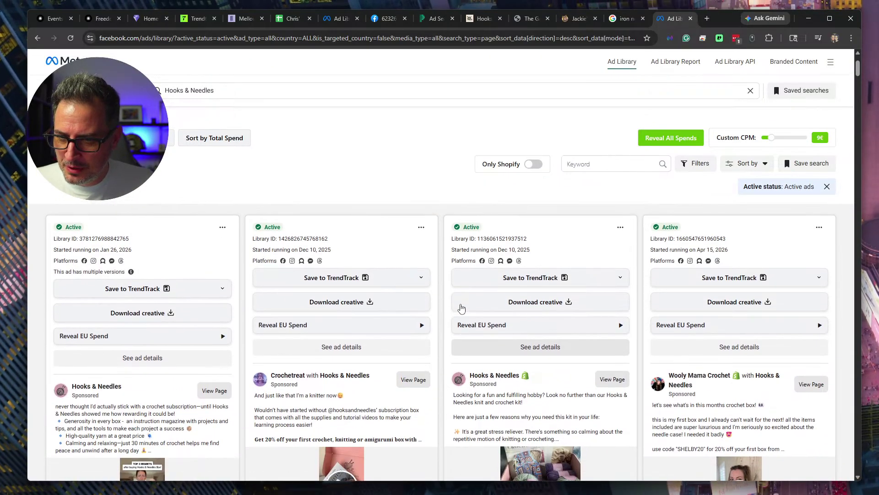
scroll(460, 308, "down", 5)
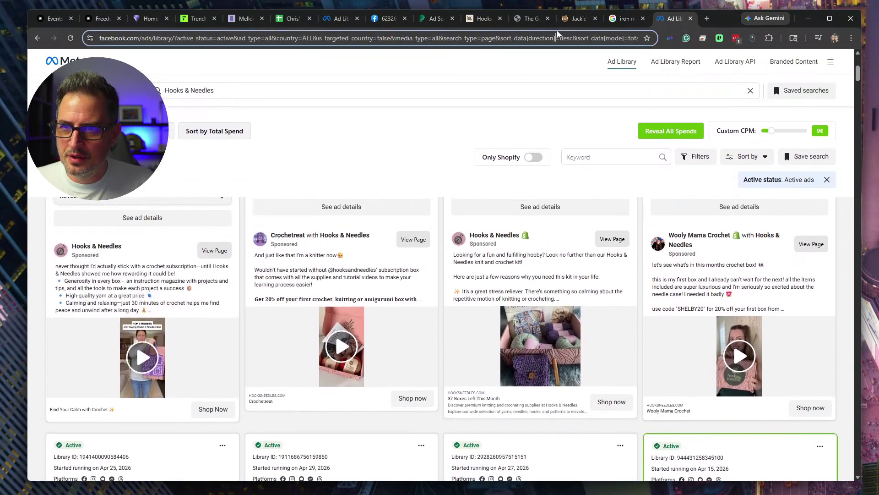
Add the product Knitting in row 17 of the May 26 sheet, with the Hooks & Needles Ad Library link in column C.
left_click(558, 35)
left_click(293, 18)
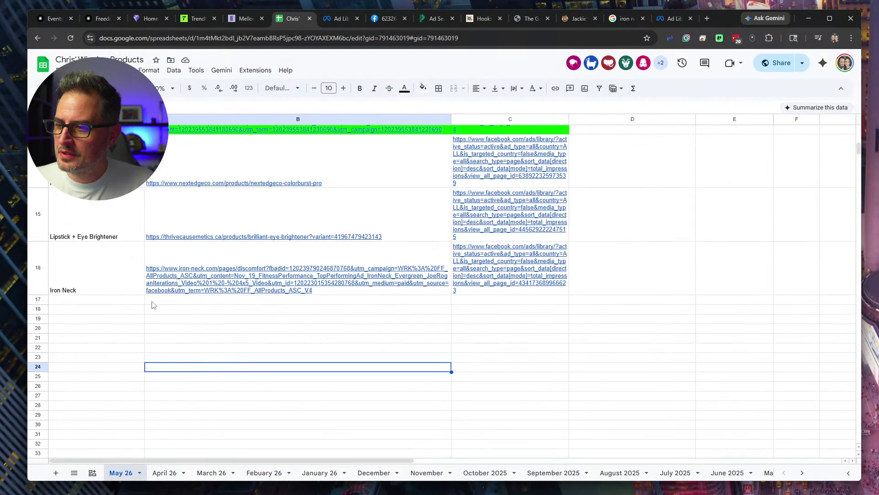
left_click(114, 301)
type("Kniutt")
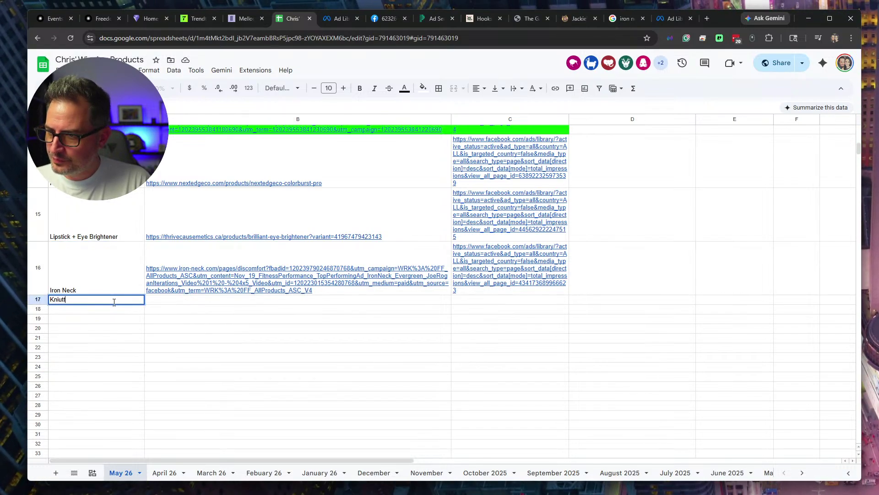
key("BackSpace")
key("BackSpace")
key("BackSpace")
type("tting")
key("Tab")
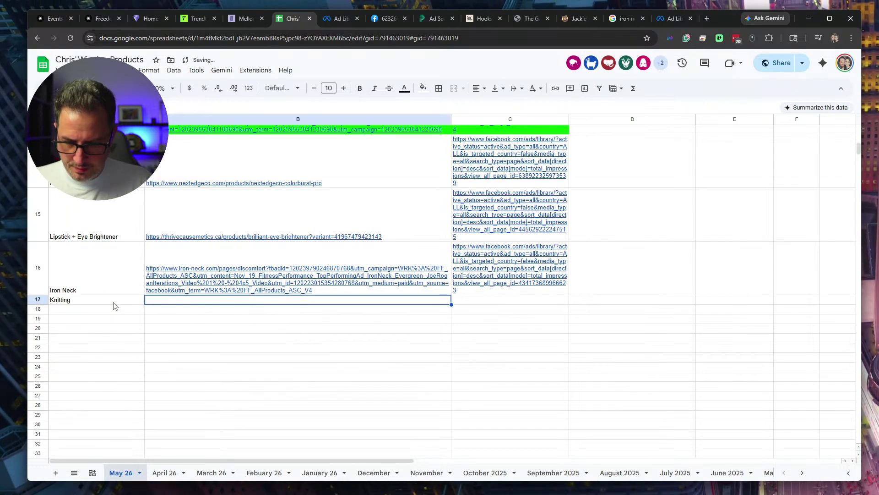
key("Tab")
key("ctrl+v")
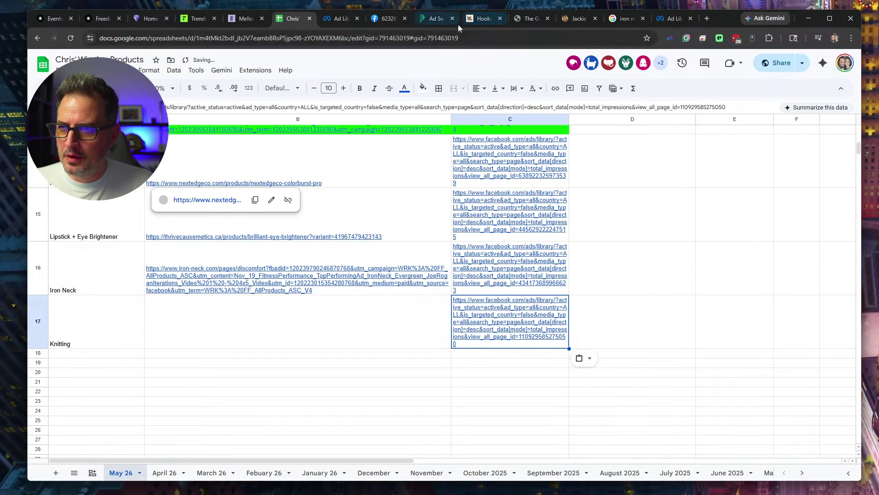
Copy the Hooks & Needles subscription box page address into column B of the Knitting row.
left_click(482, 22)
left_click(314, 40)
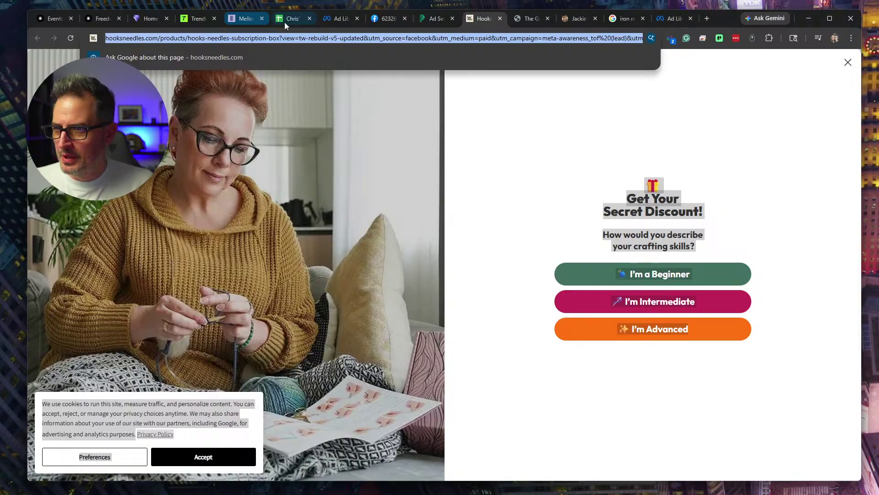
key("ctrl+c")
left_click(288, 18)
left_click(204, 334)
key("ctrl+v")
Fill the Knitting row's cells A17 to C17 with green and change the fill to yellow.
left_click_drag(102, 330, 486, 329)
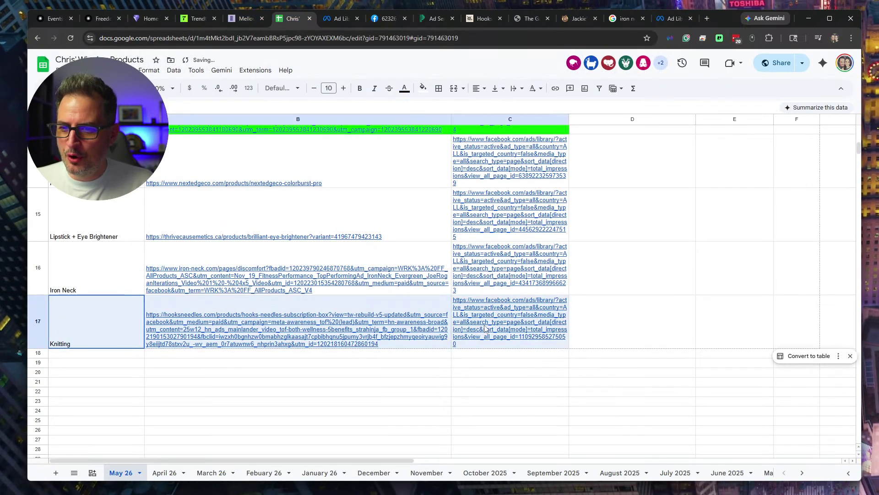
left_click(423, 88)
left_click(462, 133)
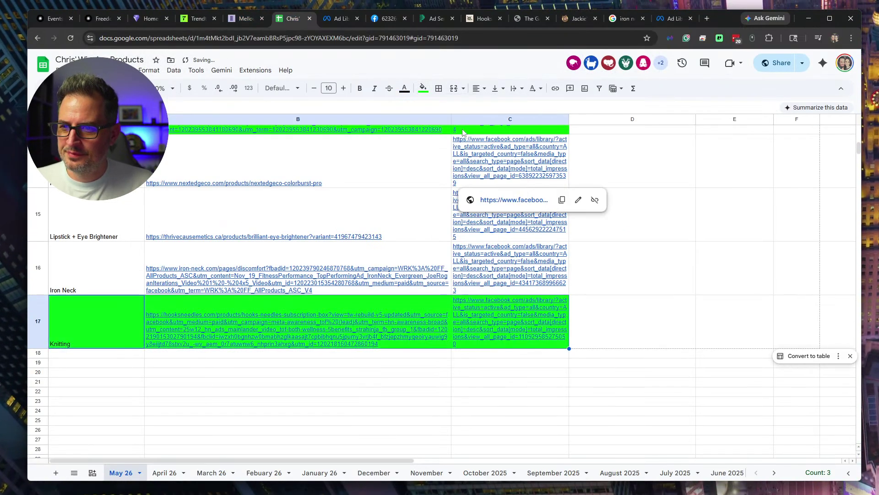
left_click(423, 88)
left_click(453, 133)
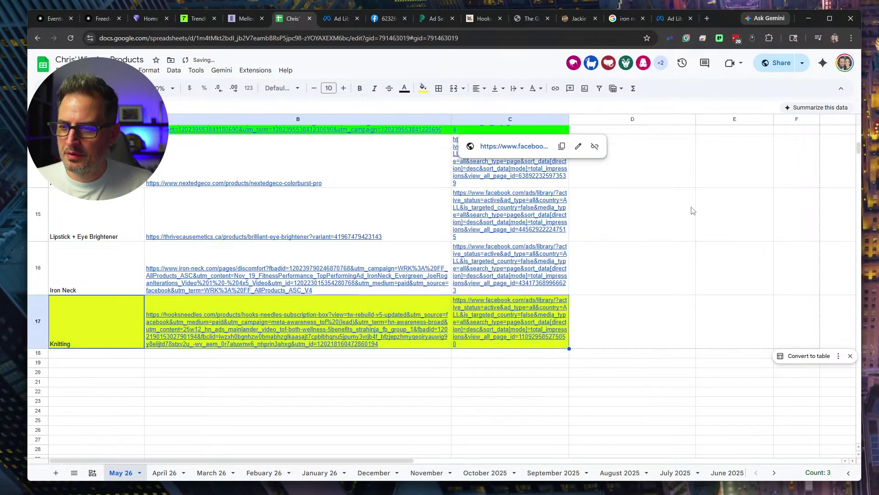
left_click(672, 225)
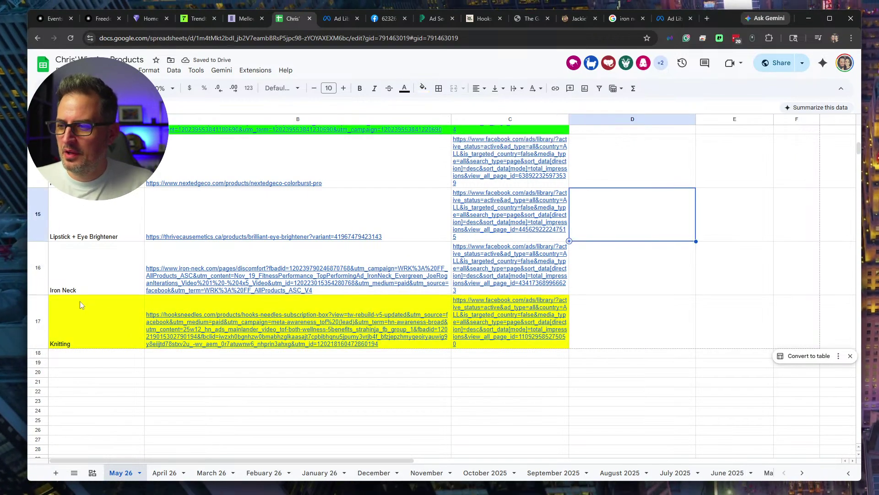
left_click_drag(82, 307, 488, 321)
Return to the Hooks & Needles product page, close the secret discount popup and examine the box contents and exclusive gifts offer.
left_click(472, 21)
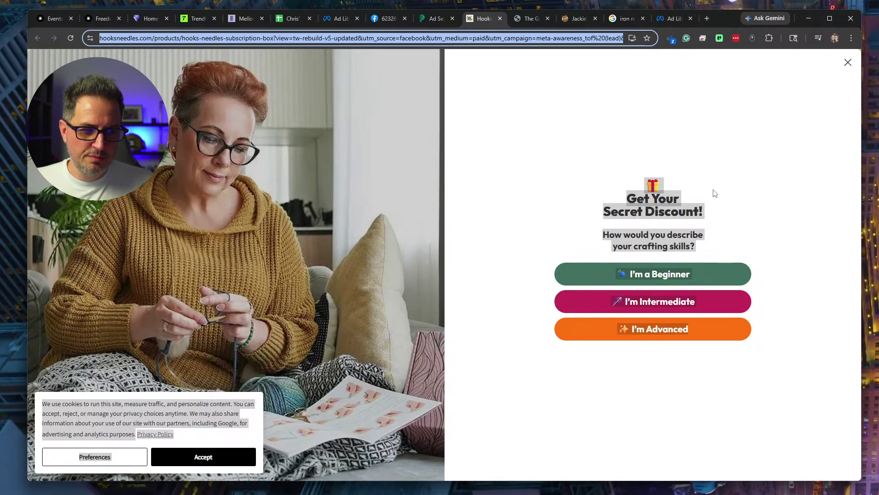
left_click(848, 62)
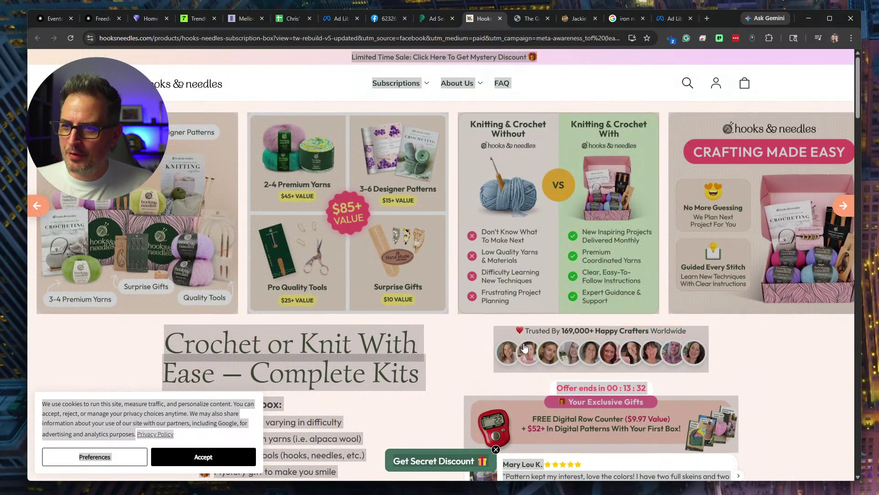
left_click(751, 344)
scroll(742, 351, "down", 4)
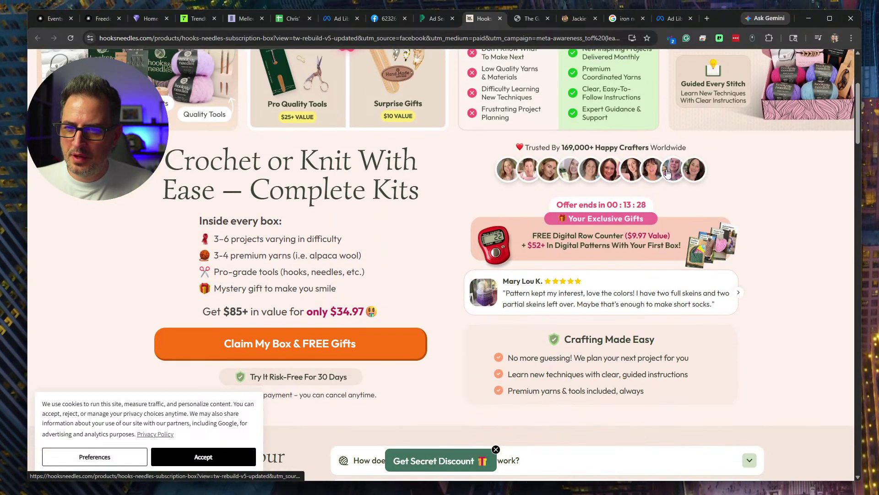
scroll(721, 179, "down", 2)
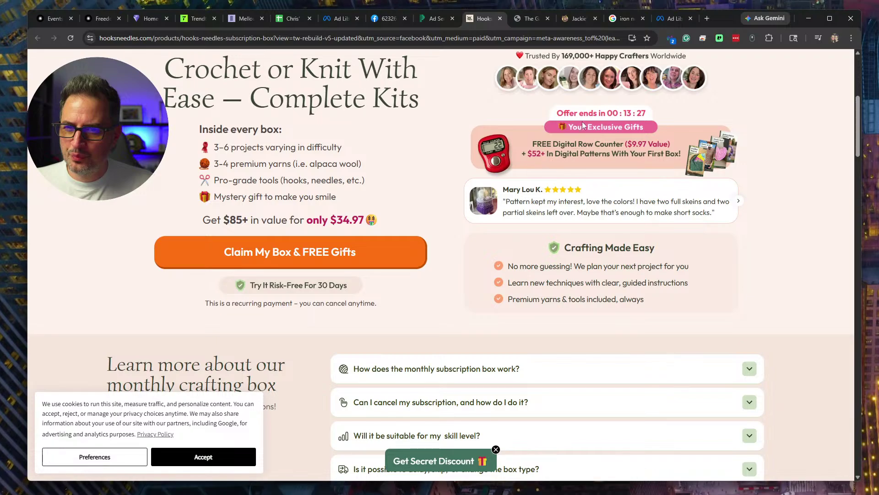
left_click_drag(563, 113, 631, 139)
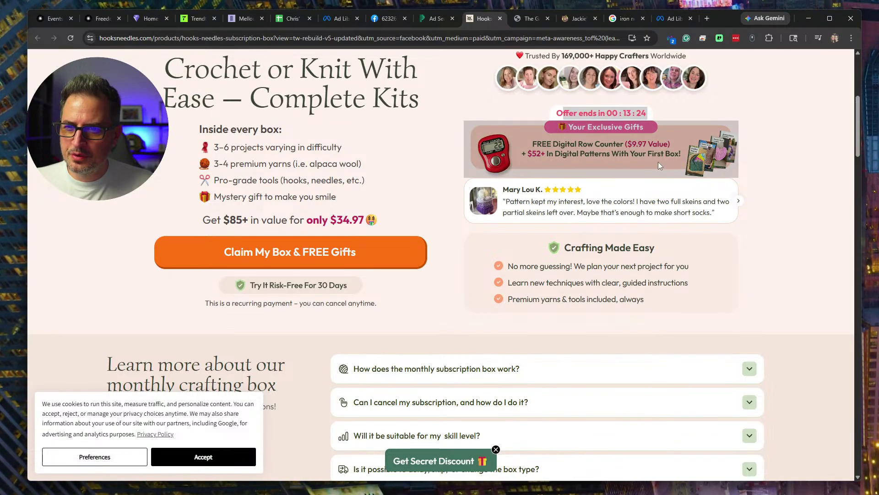
left_click(822, 153)
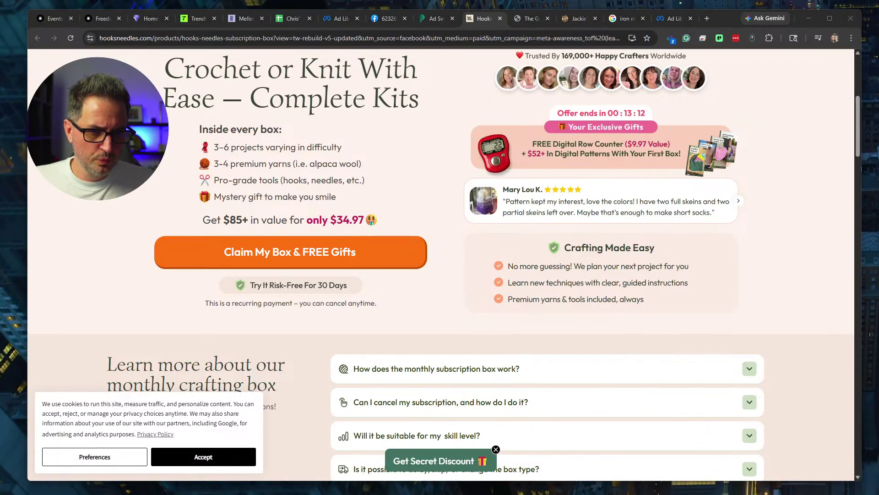
Open the copied Instagram link to the Tobios poppy watercolor tutorial reel in a new browser tab.
left_click(708, 19)
key("ctrl+v")
key("Return")
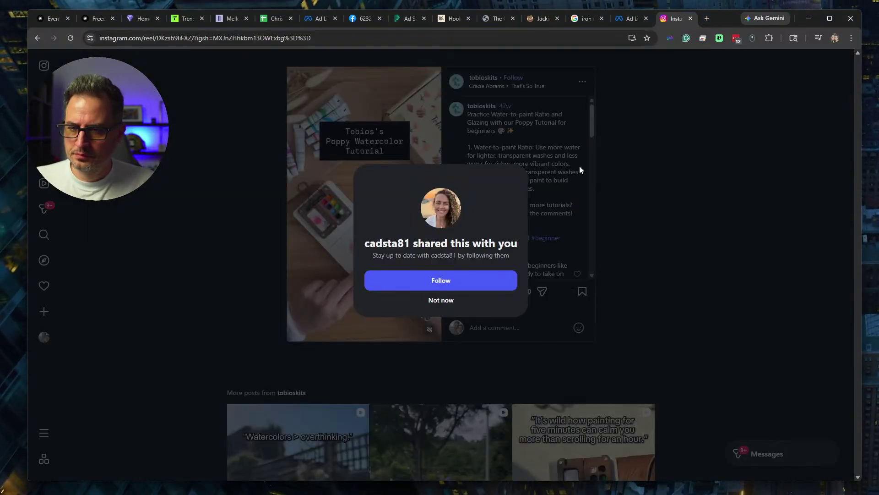
Dismiss the reel's follow prompt and close the Instagram, Hooks & Needles, Gathered Kit, Jackie's Kids and iron neck patent search pages.
left_click(441, 300)
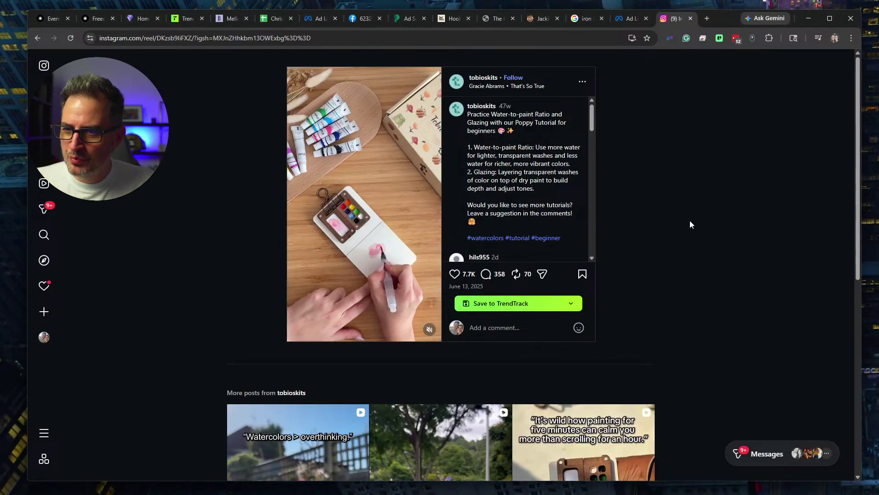
left_click(691, 18)
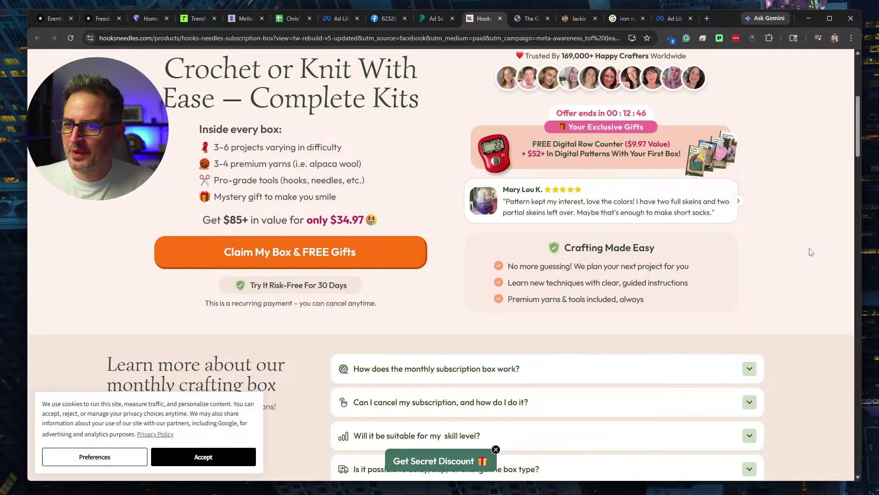
left_click(500, 20)
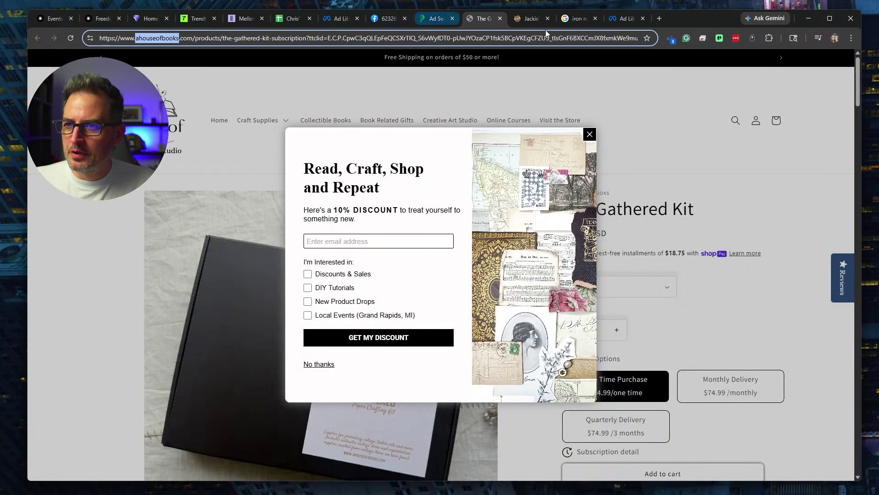
left_click(501, 18)
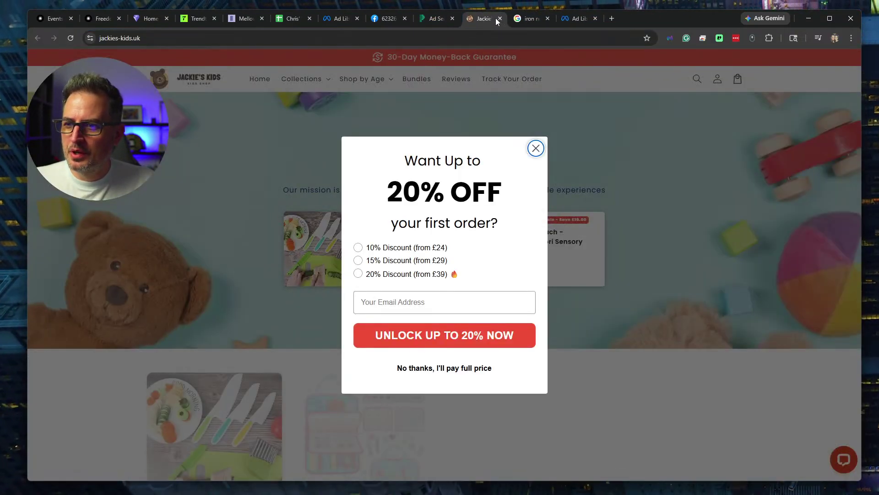
left_click(536, 148)
left_click(580, 18)
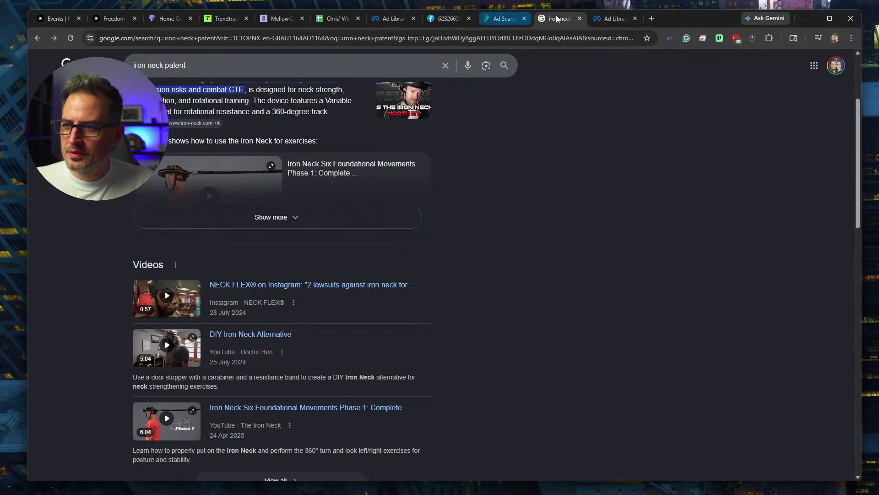
left_click(580, 18)
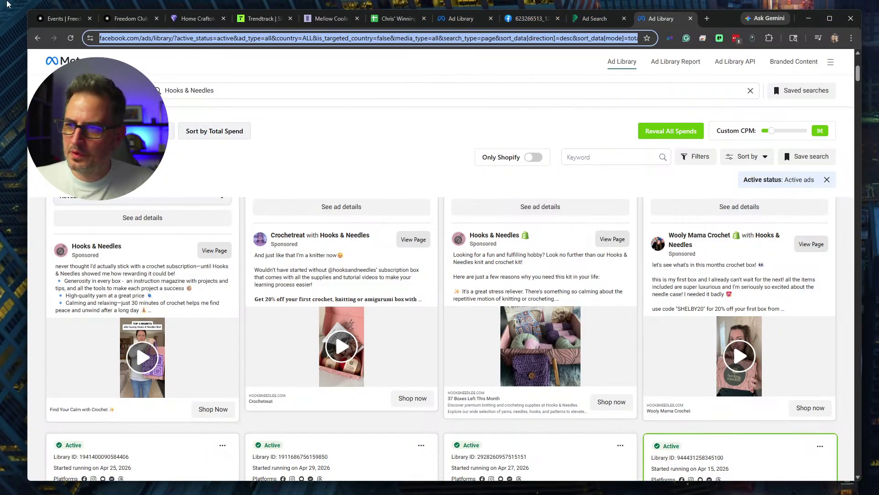
Return to the PiPiADS ad search, close the Hooks & Needles ad details and search ads for the keyword "EV charger".
left_click(597, 23)
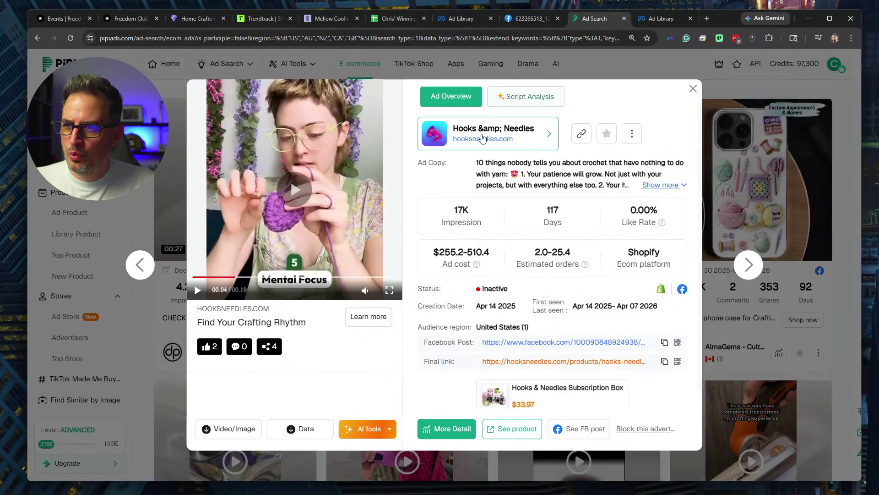
left_click(694, 89)
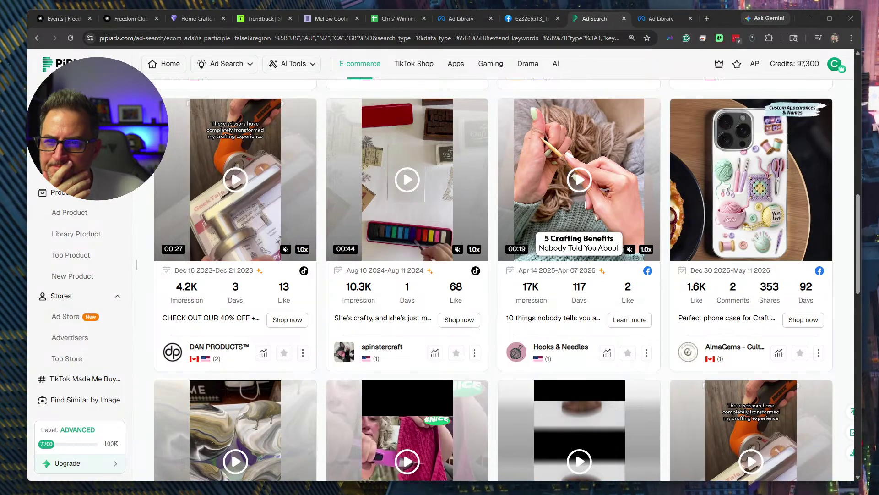
scroll(403, 92, "up", 10)
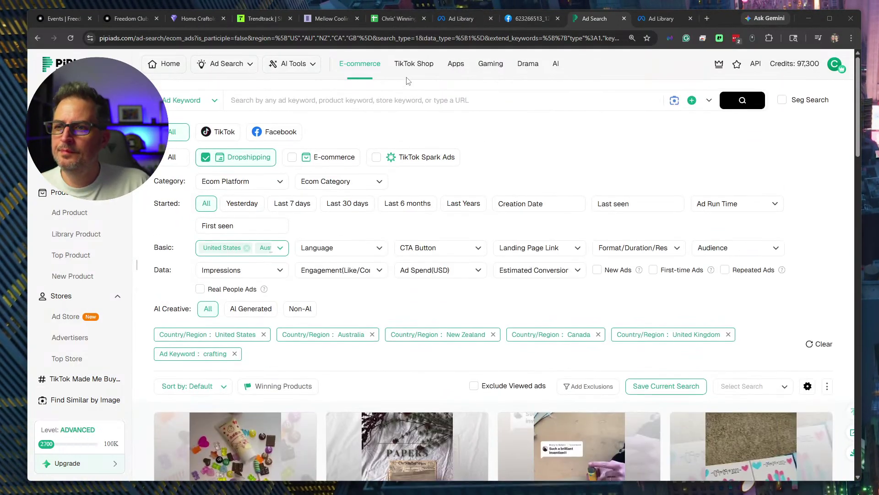
left_click(407, 103)
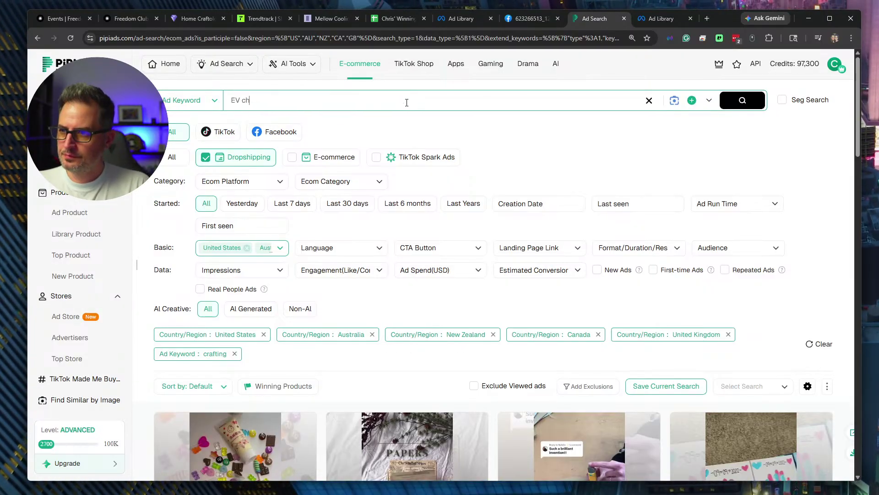
key("Return")
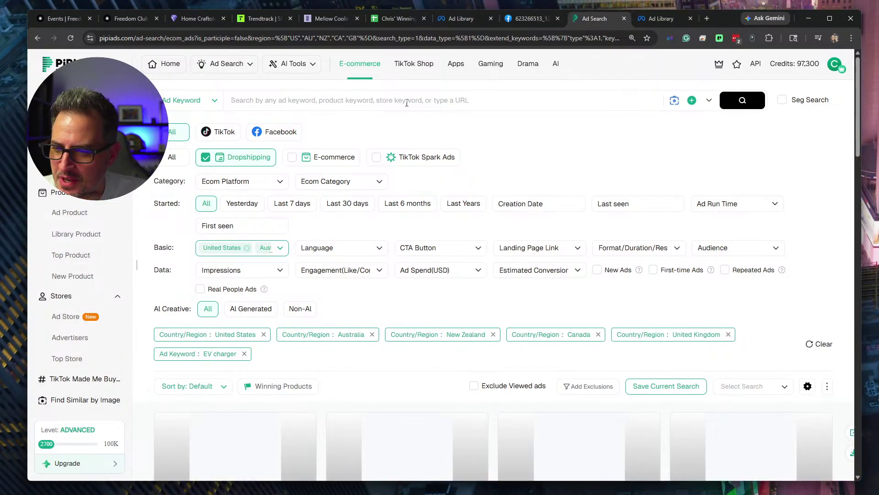
Examine the EV charger ad results from the first BENY US and BatteryEvo ads down to the EVDANCE carousel ad.
scroll(485, 130, "down", 6)
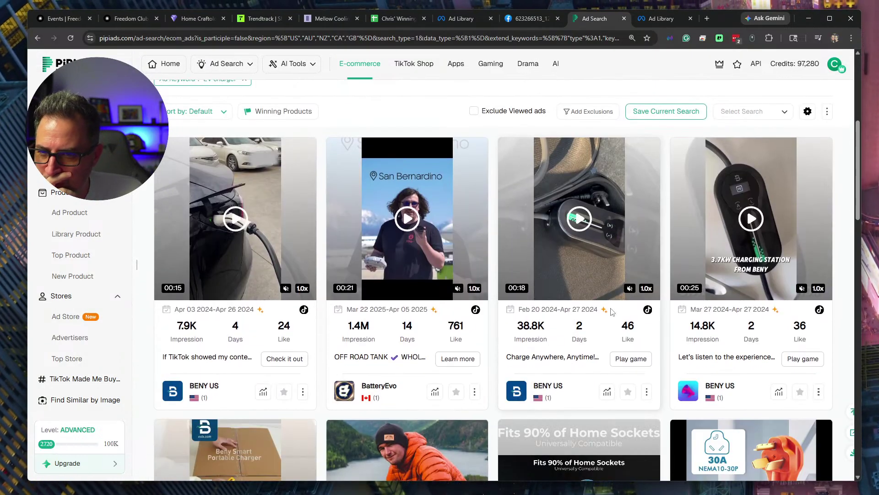
mouse_move(754, 253)
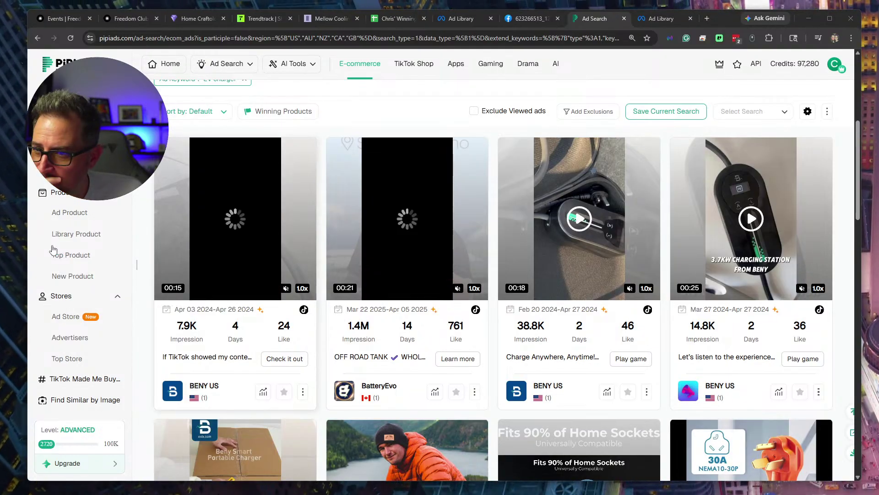
mouse_move(223, 245)
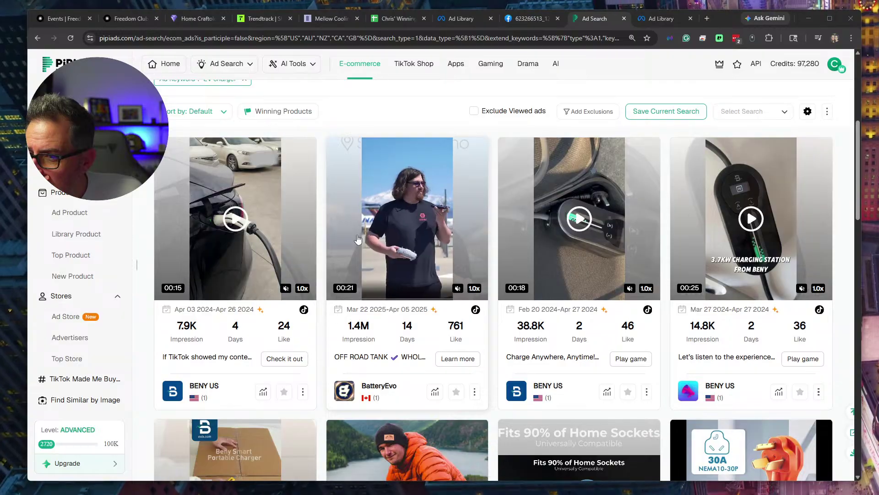
scroll(321, 245, "down", 1)
scroll(418, 243, "up", 1)
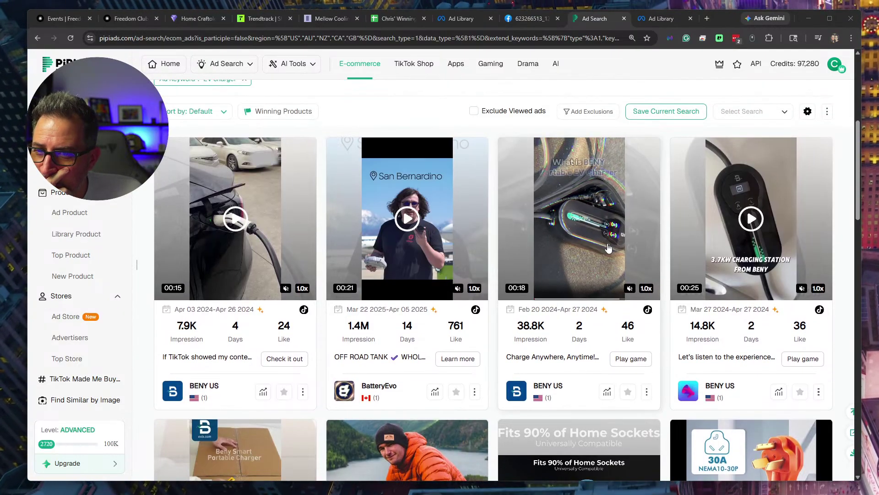
scroll(596, 247, "down", 5)
scroll(608, 248, "down", 5)
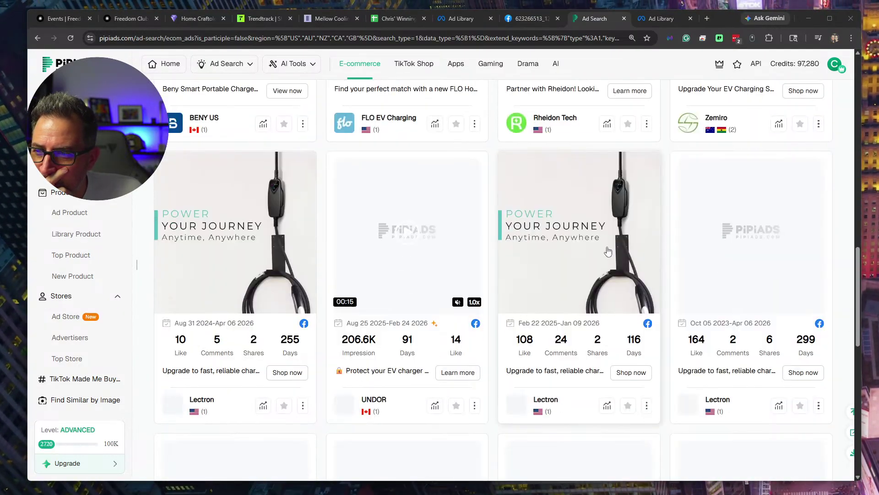
scroll(611, 249, "down", 5)
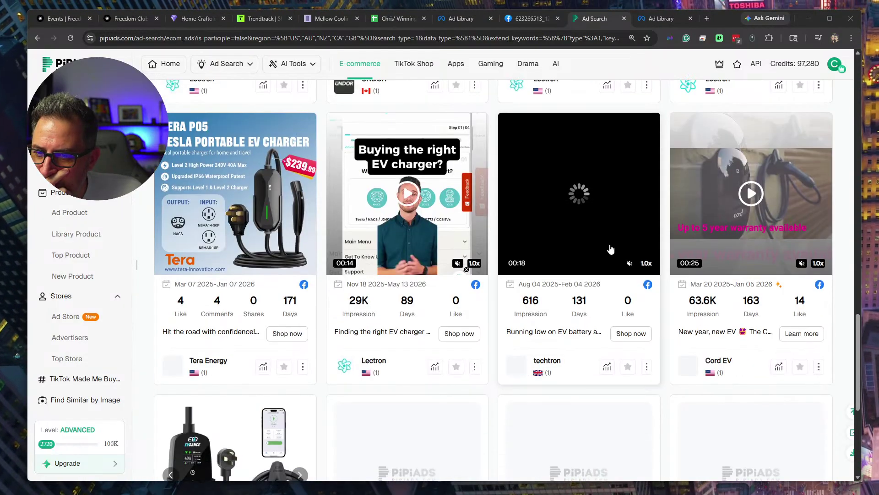
scroll(613, 248, "down", 3)
scroll(613, 248, "down", 3)
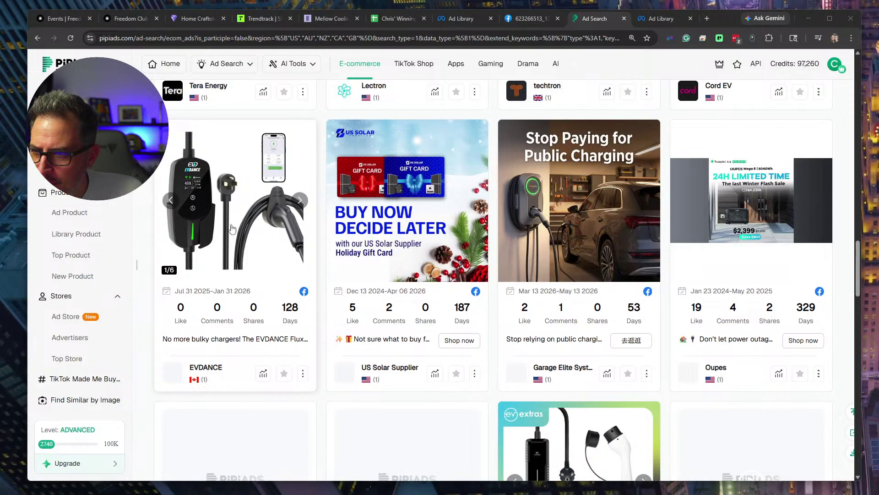
Page through the EVDANCE charger ad's carousel images and examine the remaining EV charger ads to the end of the results.
left_click(300, 201)
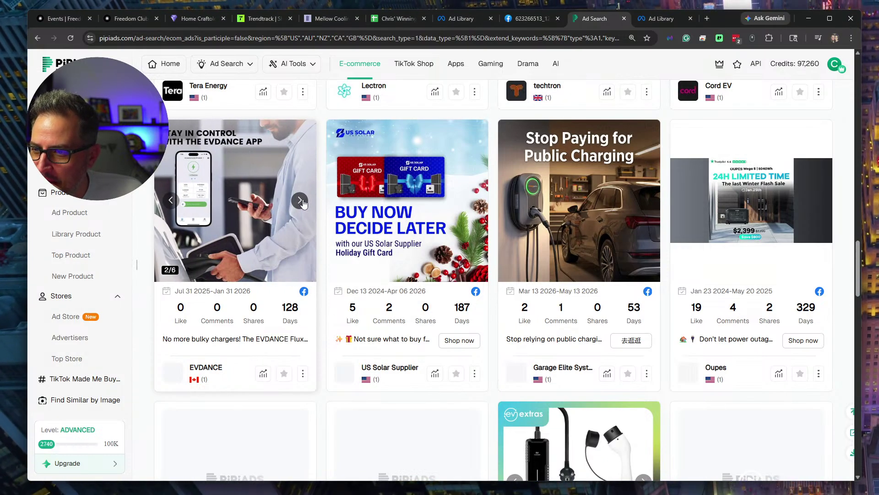
left_click(300, 200)
left_click(300, 200)
scroll(665, 285, "down", 5)
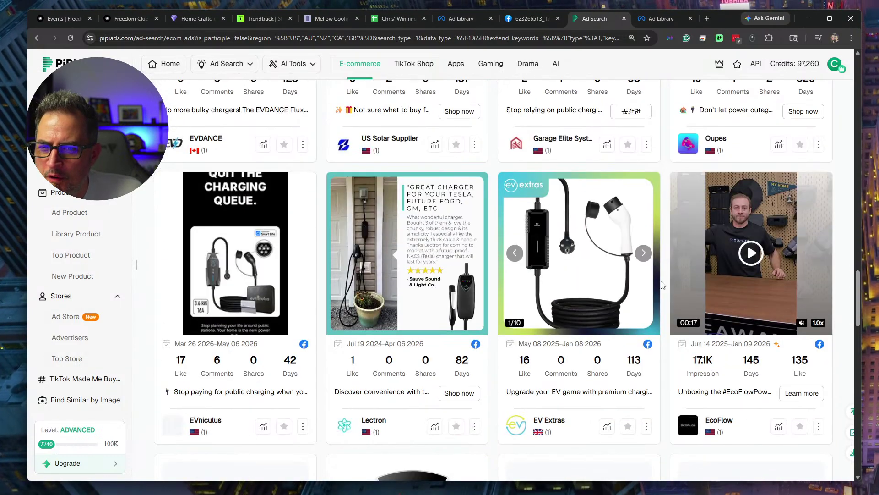
scroll(658, 286, "down", 7)
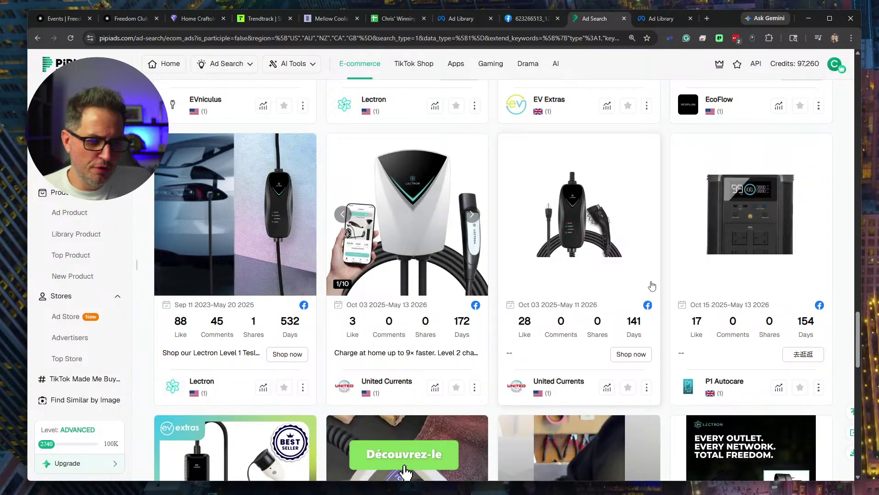
scroll(548, 282, "down", 6)
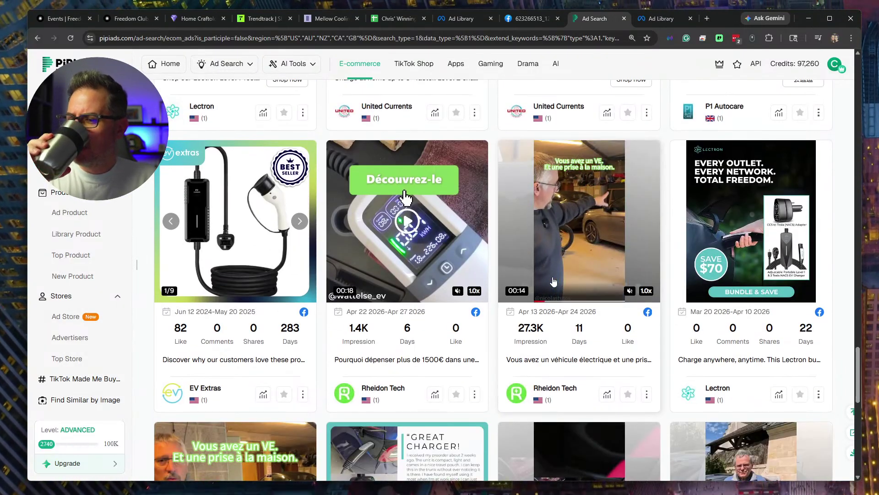
scroll(553, 280, "down", 7)
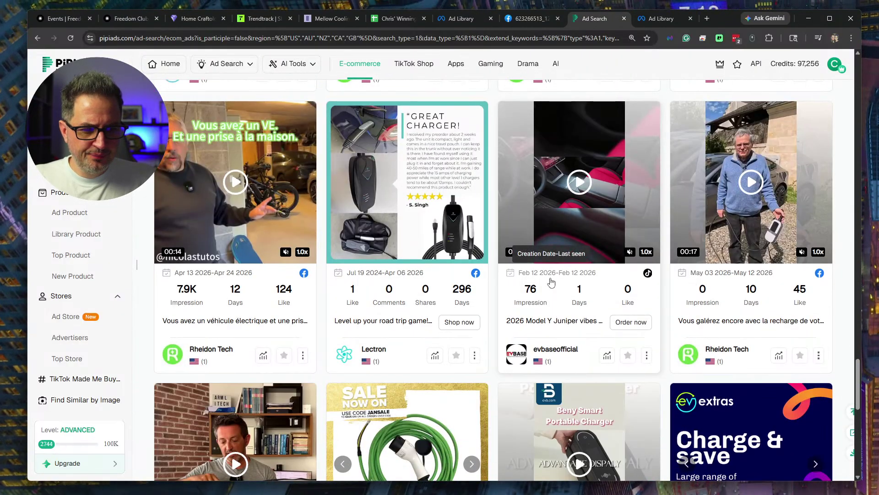
scroll(550, 280, "down", 4)
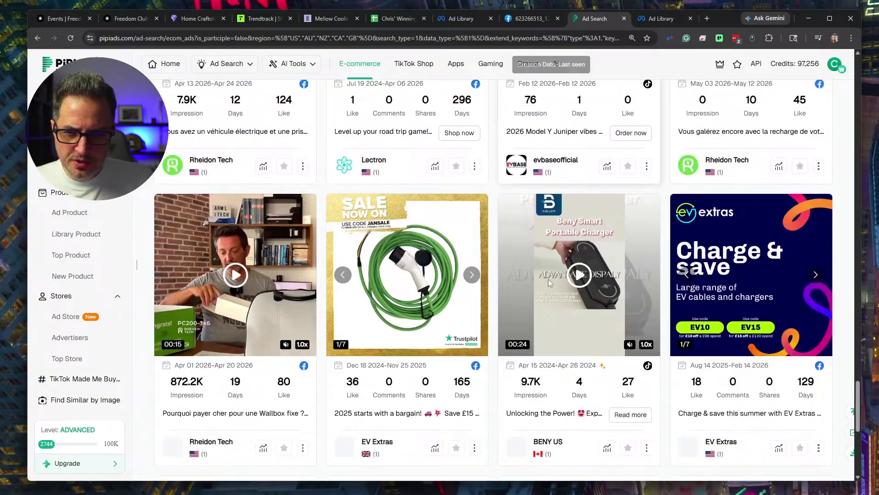
scroll(498, 326, "down", 4)
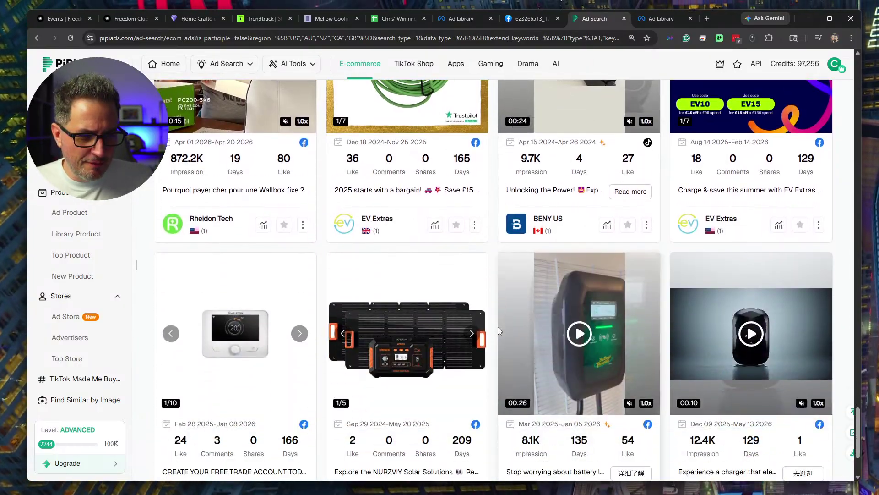
scroll(498, 326, "down", 3)
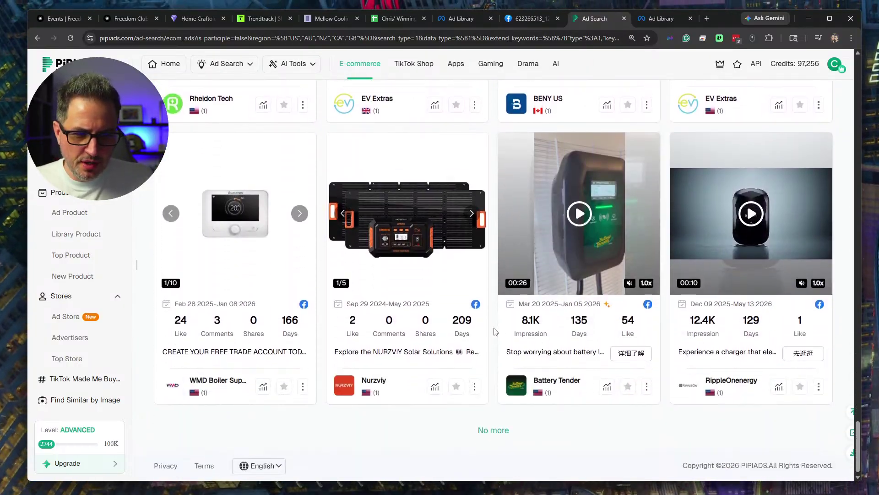
Review the EV charger ads again from the beginning through the Rheidon Tech, Lectron, Tera Energy and techtron ads.
scroll(494, 331, "up", 15)
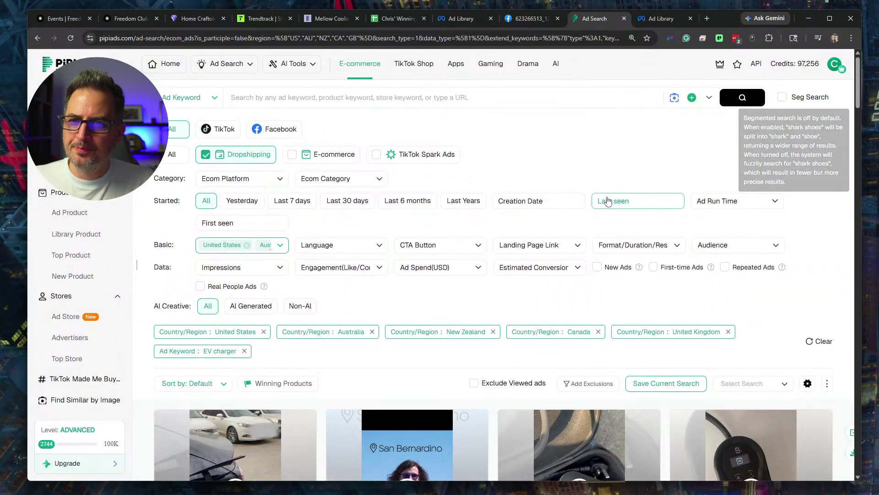
scroll(455, 198, "down", 1)
scroll(446, 137, "up", 1)
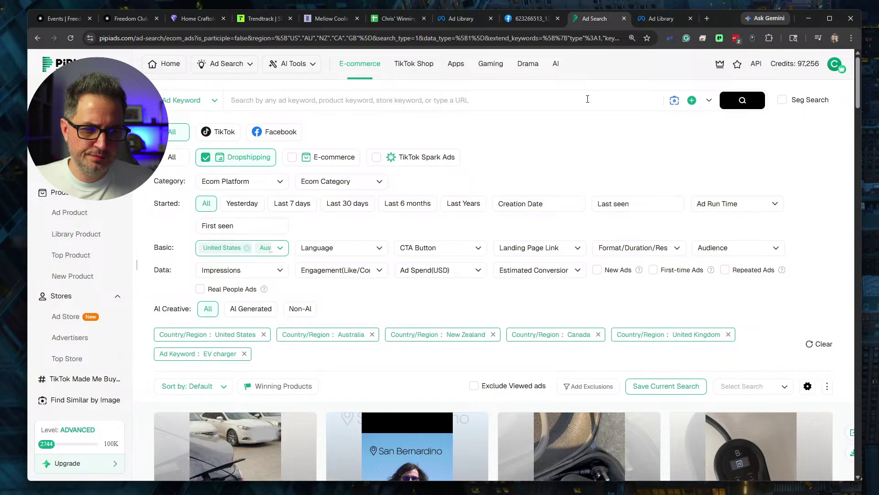
scroll(557, 253, "down", 10)
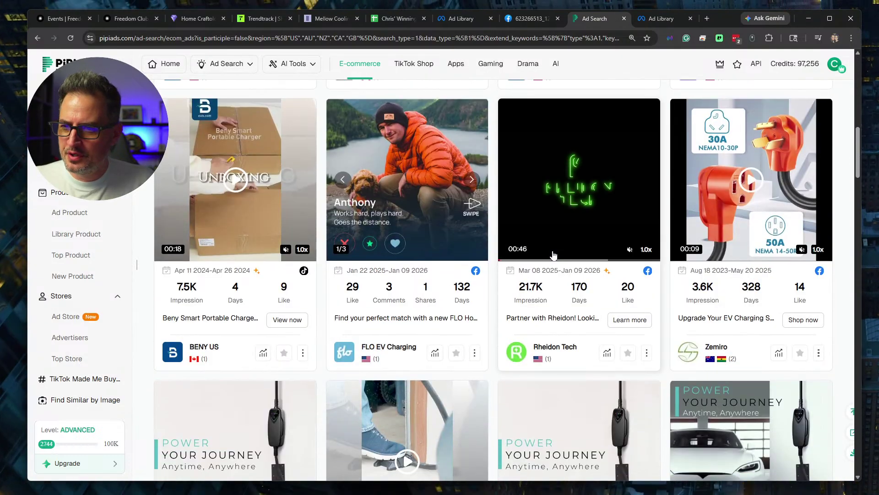
scroll(550, 257, "down", 6)
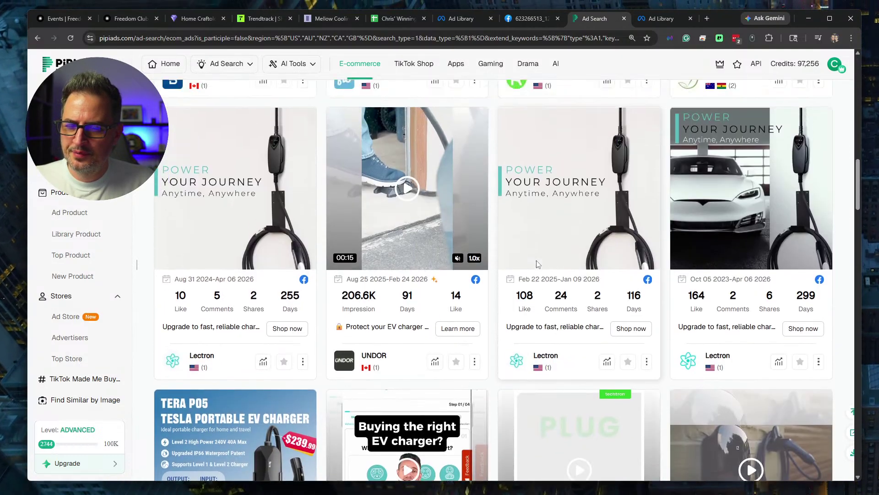
scroll(537, 263, "up", 2)
scroll(538, 264, "down", 8)
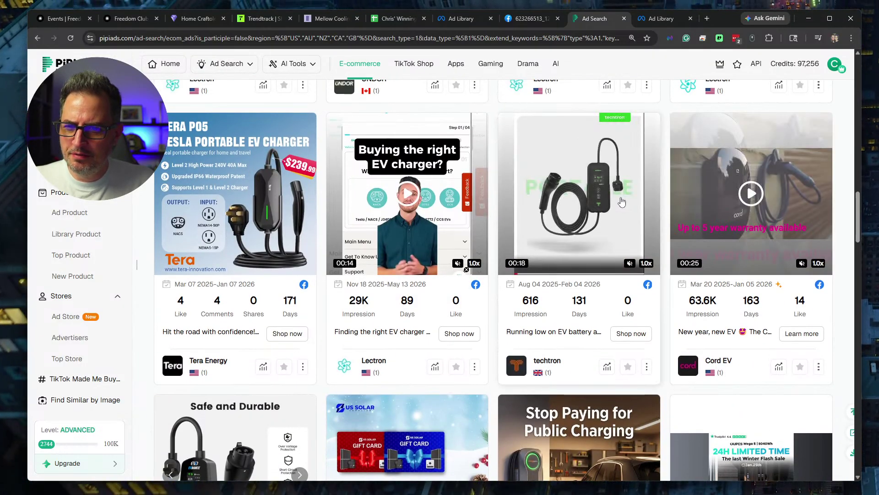
scroll(621, 201, "up", 15)
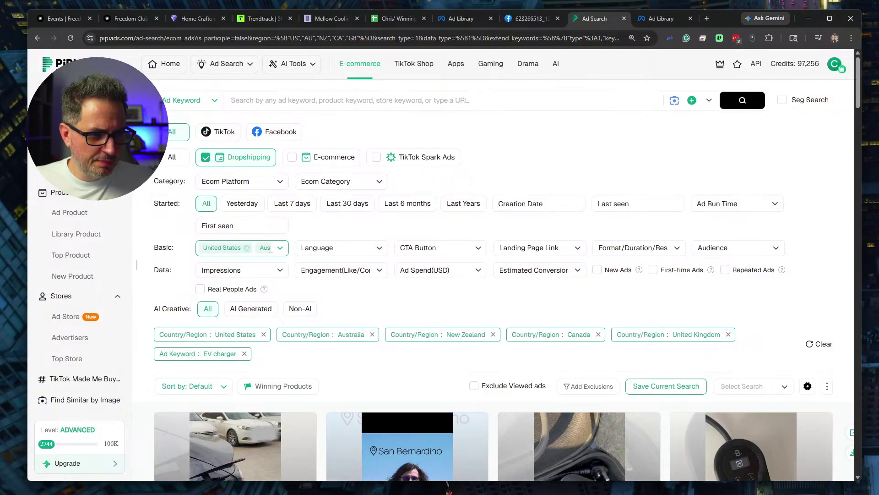
Open the copied HallunaCo Halo Mask V2 link in a new browser tab and examine the product offer and description.
left_click(444, 491)
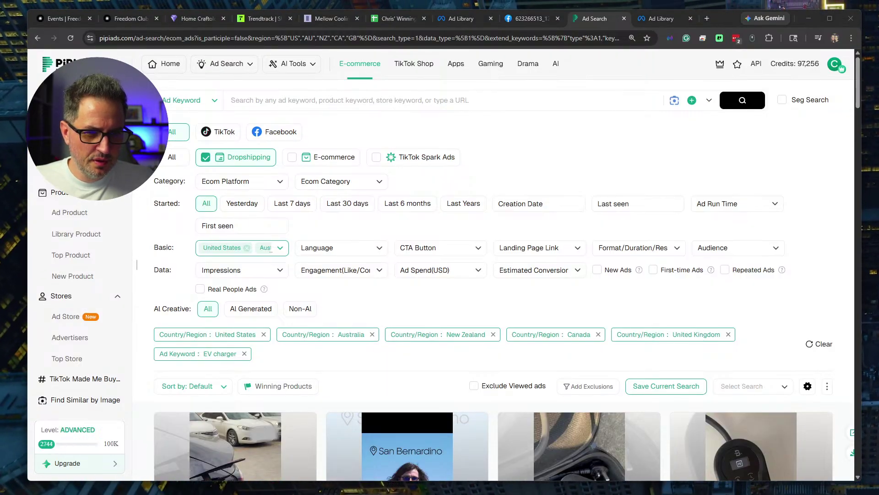
left_click(708, 19)
key("ctrl+v")
key("Return")
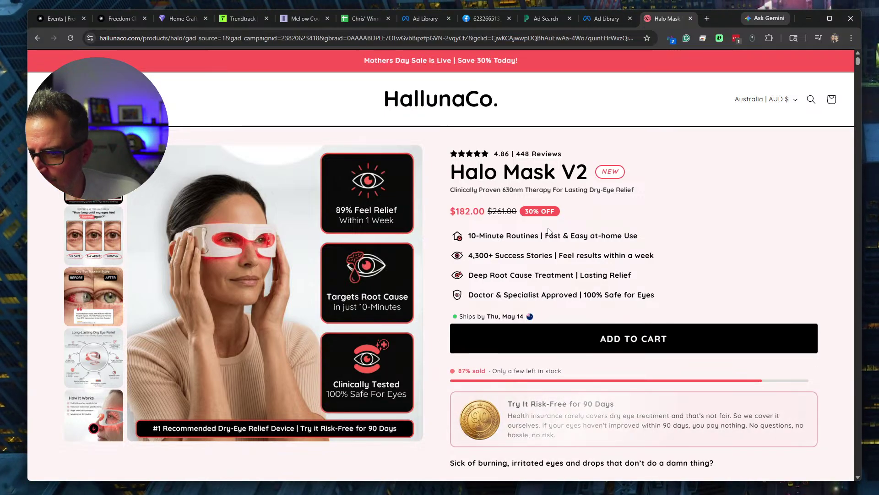
scroll(481, 187, "down", 5)
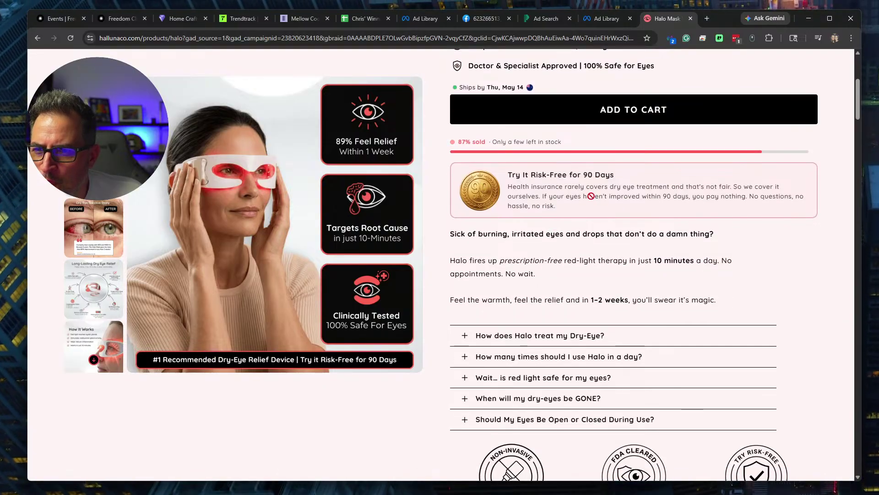
Highlight the 90-day risk-free guarantee text and examine the Halo Mask V2 page through the customer photos and Halo difference section.
left_click_drag(561, 208, 483, 187)
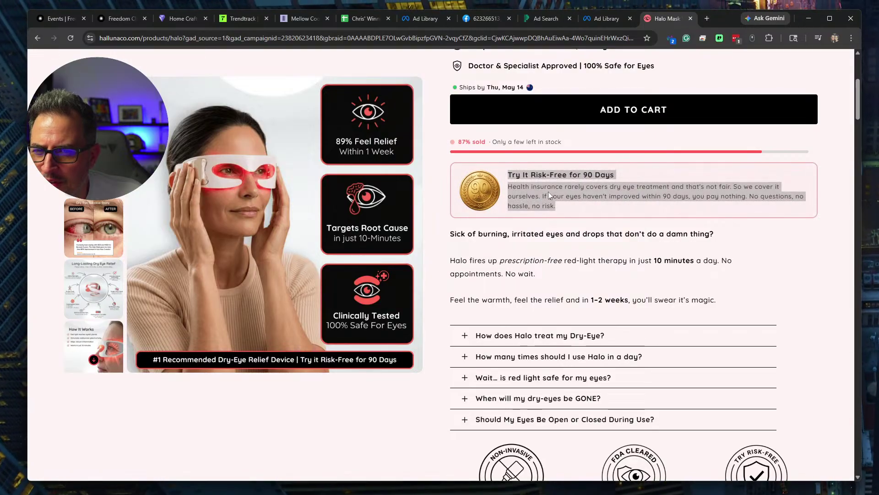
scroll(556, 220, "down", 2)
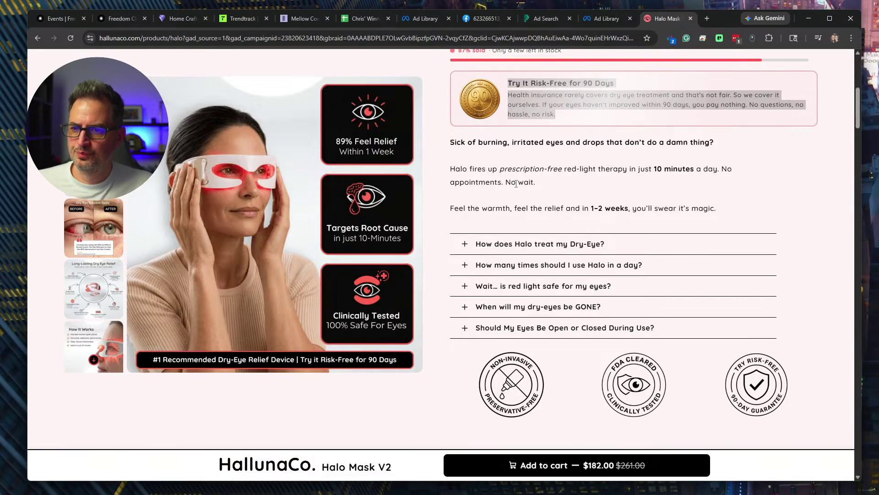
scroll(527, 238, "down", 9)
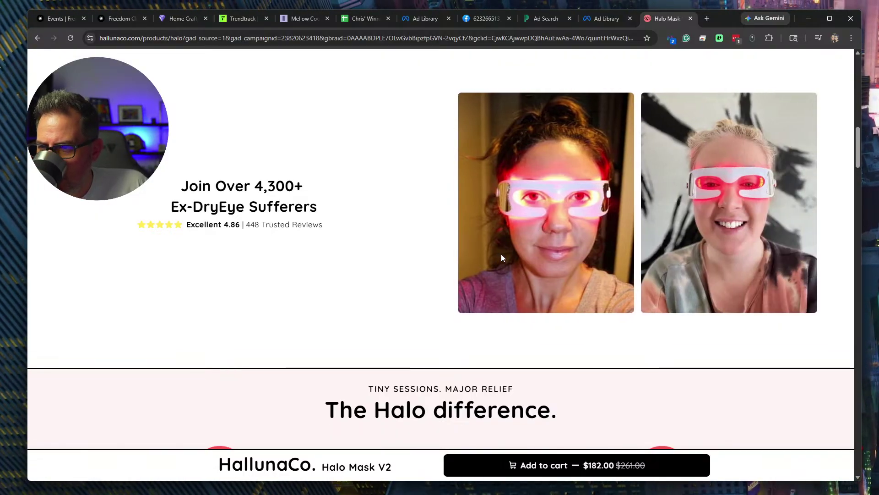
scroll(414, 277, "down", 13)
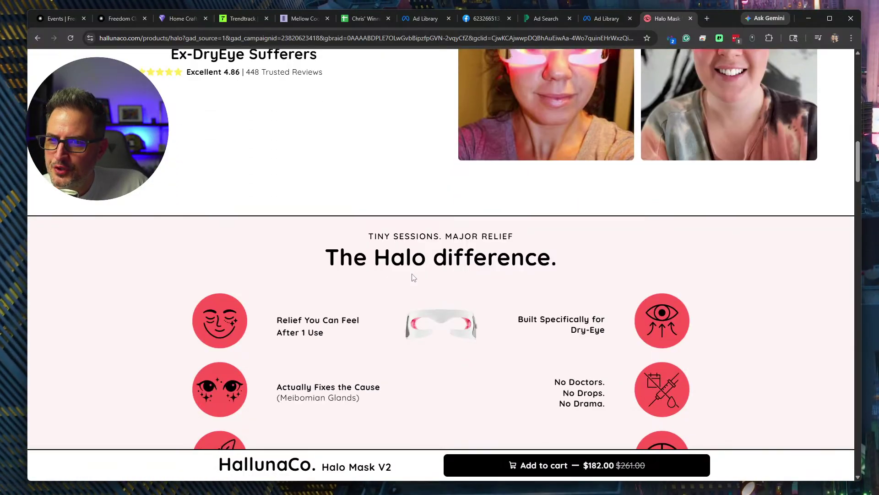
scroll(442, 265, "up", 5)
scroll(446, 267, "down", 6)
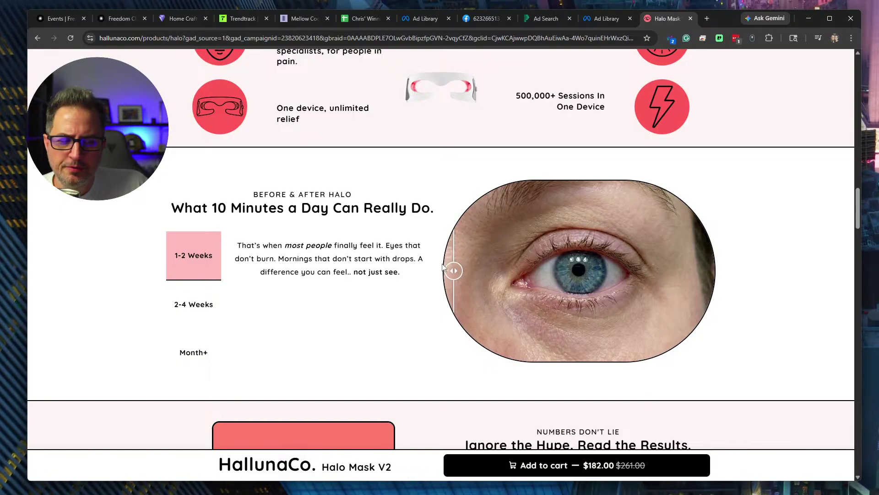
Compare the 1-2 Weeks before and after eye photos across the full range of the Halo comparison slider.
left_click_drag(485, 277, 714, 268)
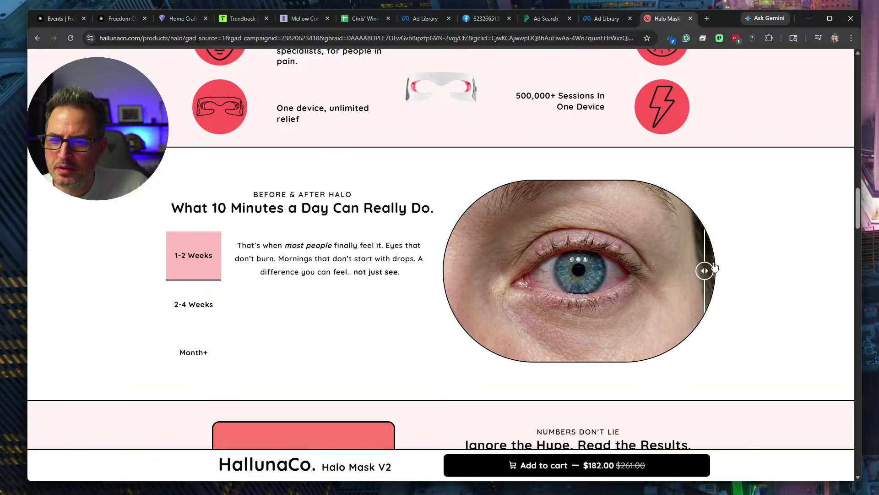
left_click_drag(788, 273, 519, 262)
left_click_drag(652, 269, 395, 259)
left_click_drag(502, 260, 452, 269)
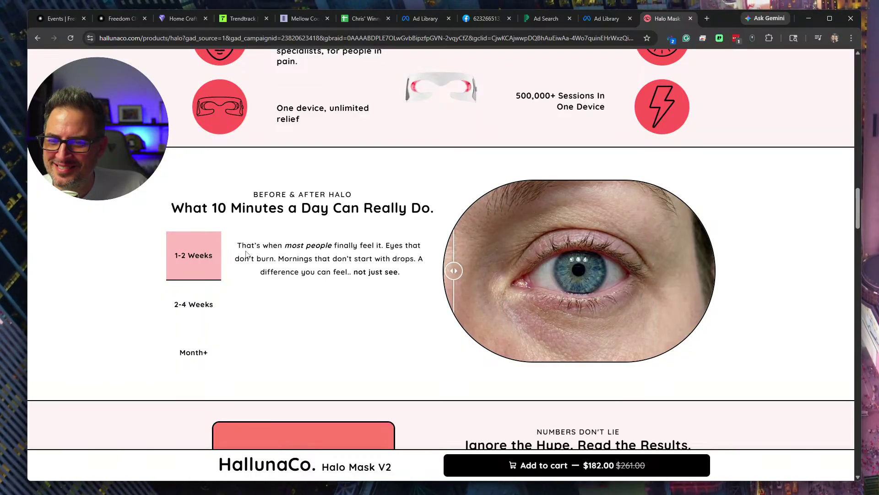
Examine the Halo comparison with eyedrops, the expert endorsement, the FAQ and the customer reviews further down the page.
scroll(314, 227, "down", 7)
scroll(439, 219, "down", 5)
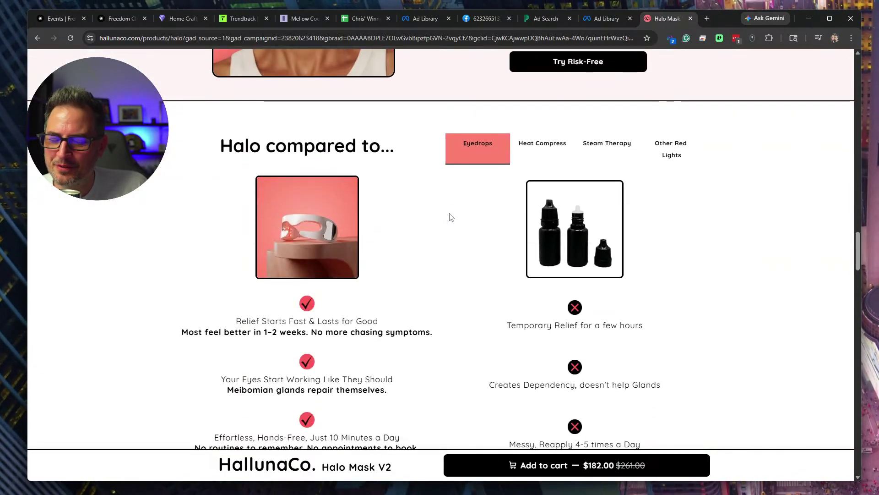
scroll(451, 218, "down", 7)
scroll(451, 216, "down", 4)
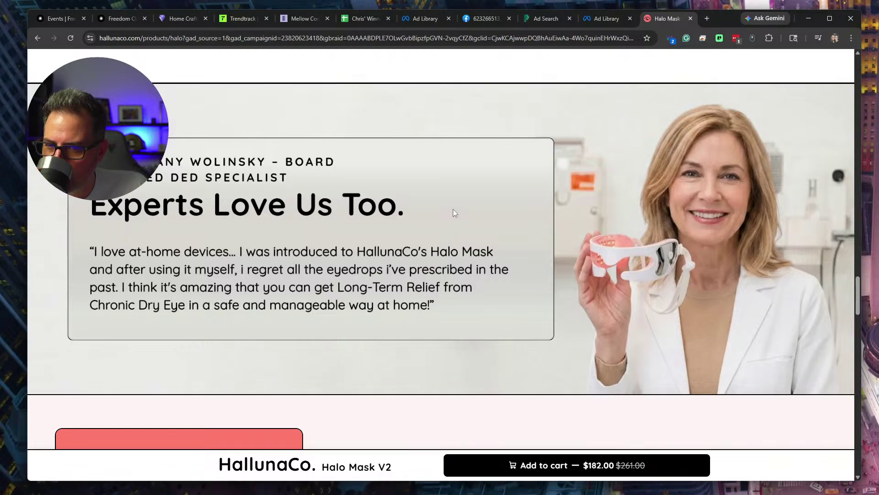
scroll(455, 212, "down", 6)
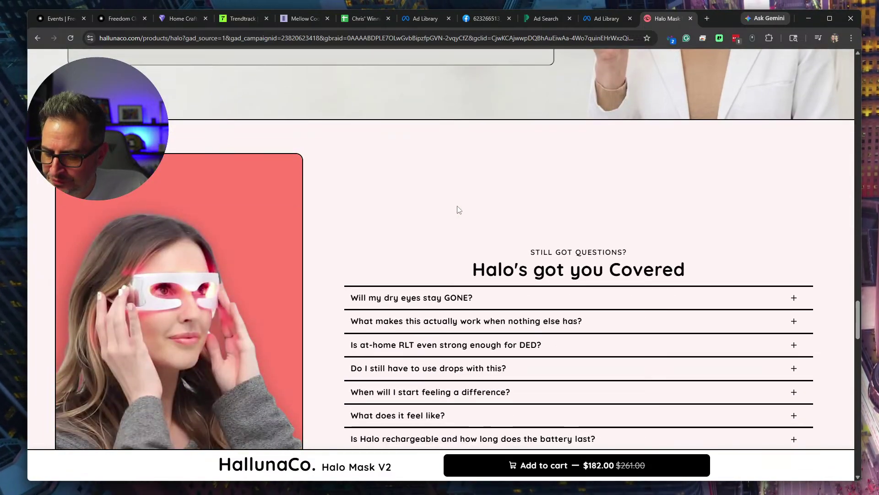
scroll(457, 208, "down", 15)
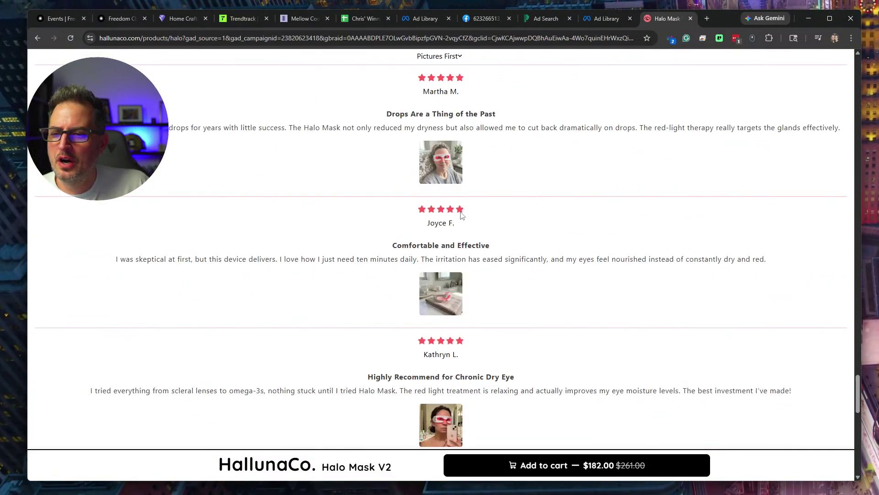
Review the Halo Mask V2 offer again from the page header to the customer photo section and back.
scroll(461, 215, "up", 20)
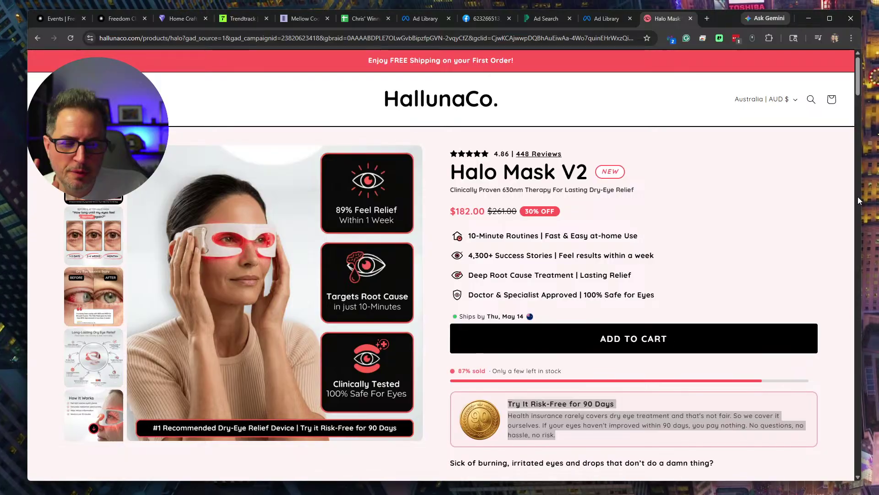
scroll(668, 204, "down", 8)
scroll(668, 203, "down", 10)
scroll(669, 202, "up", 5)
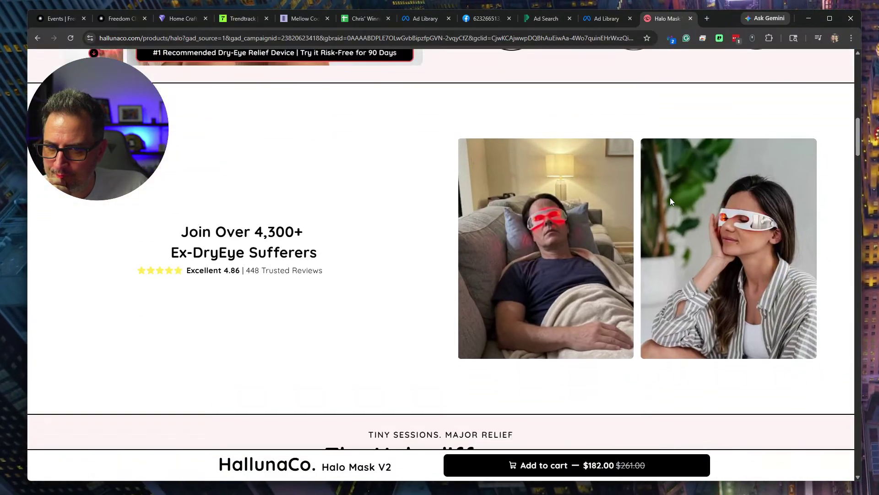
scroll(671, 197, "up", 15)
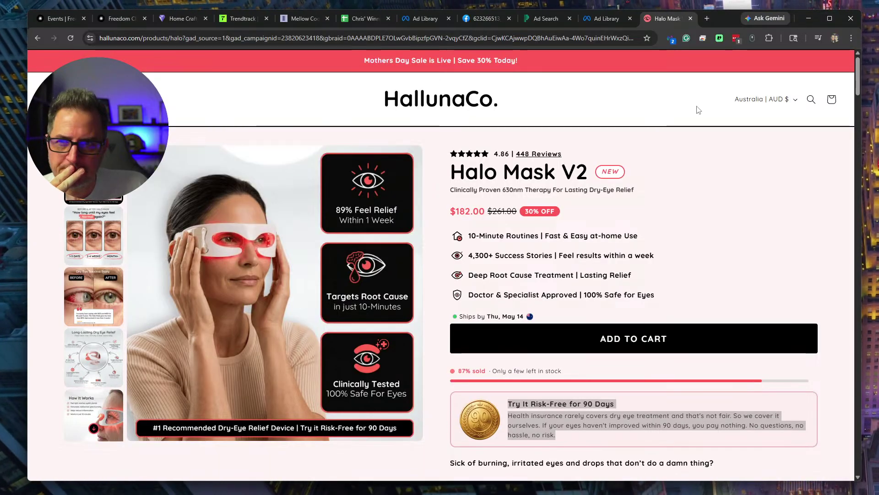
Switch back to the PiPiADS ad search and rerun the EV charger search with its existing country filters.
left_click(608, 22)
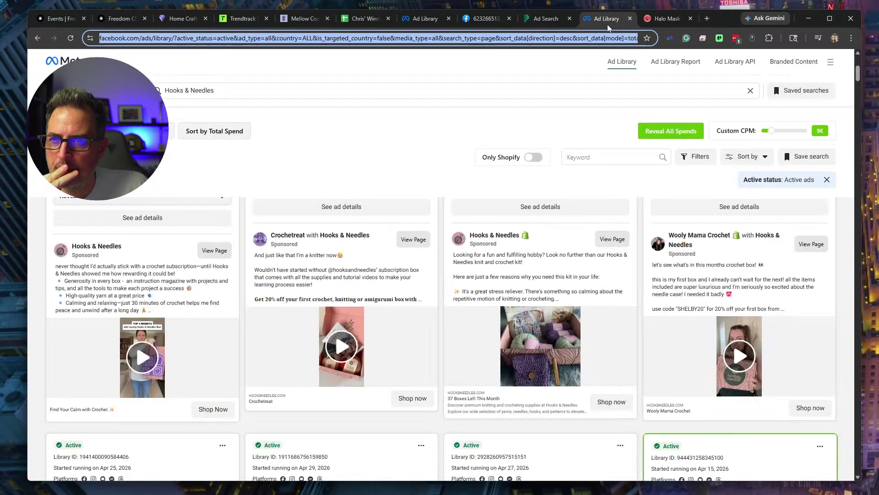
left_click(543, 19)
scroll(455, 248, "down", 5)
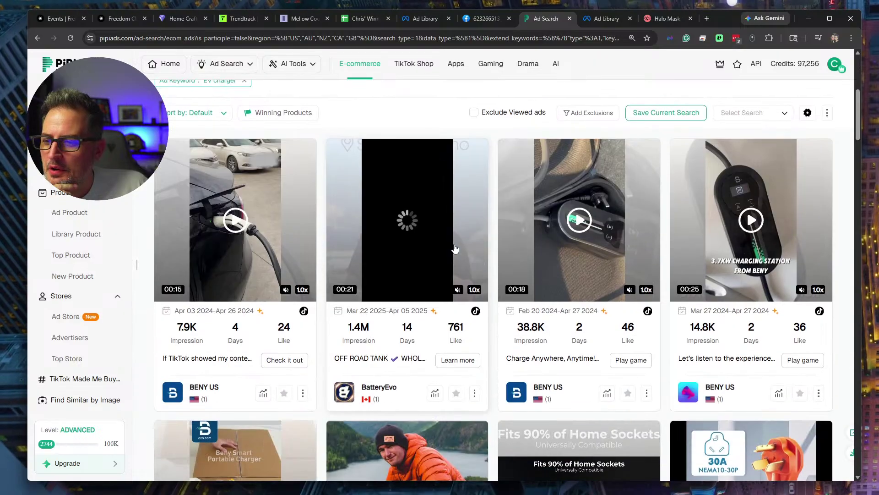
scroll(455, 248, "up", 5)
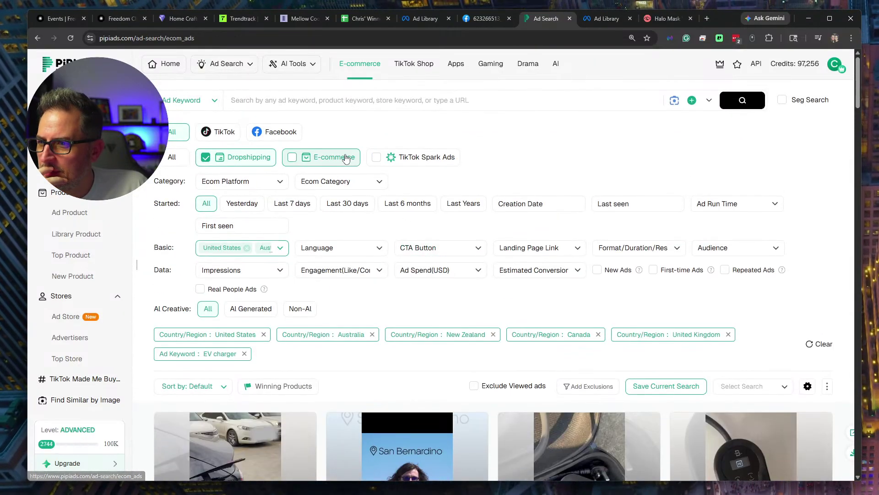
left_click(708, 102)
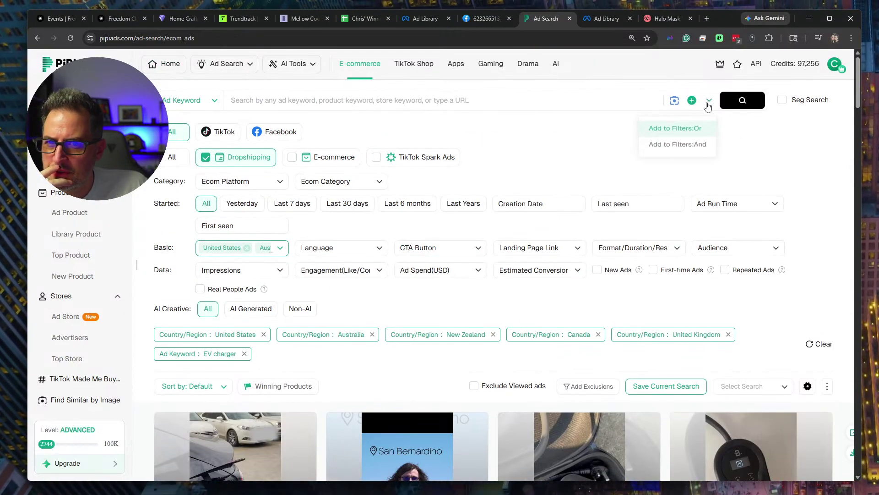
left_click(750, 104)
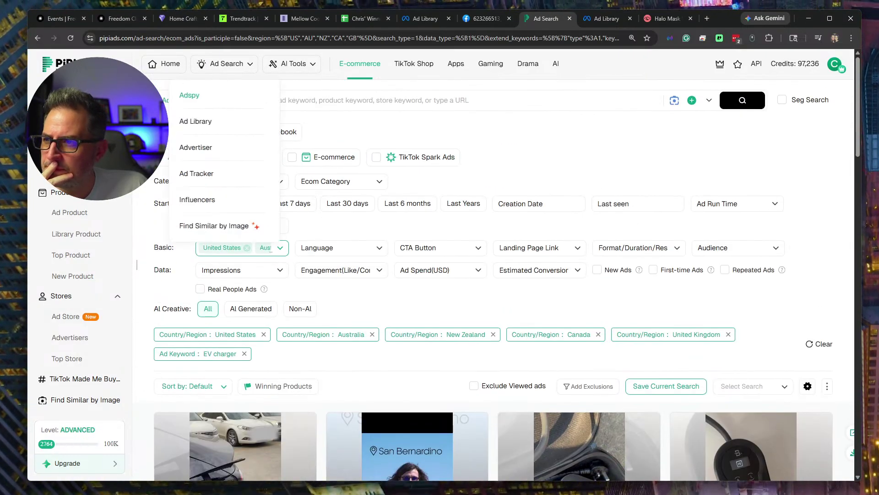
Start a fresh e-commerce ad search filtered to dropshipping ads in the United States, Australia and Canada.
left_click(168, 65)
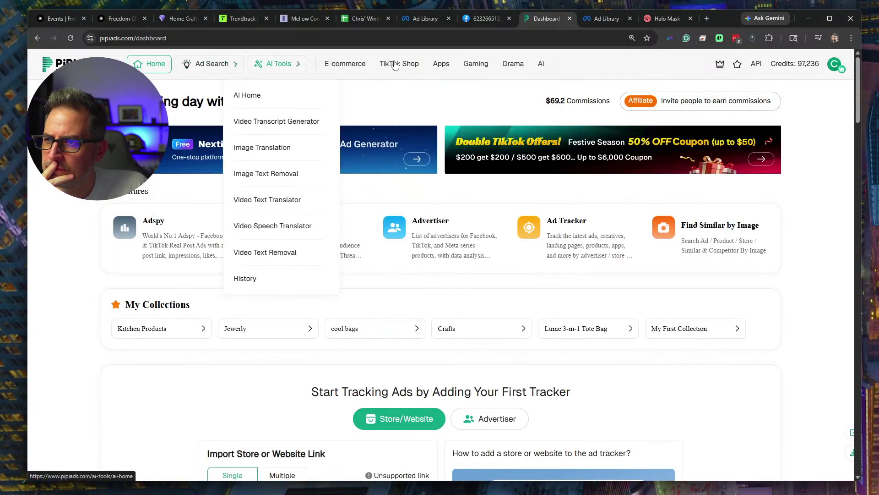
left_click(346, 69)
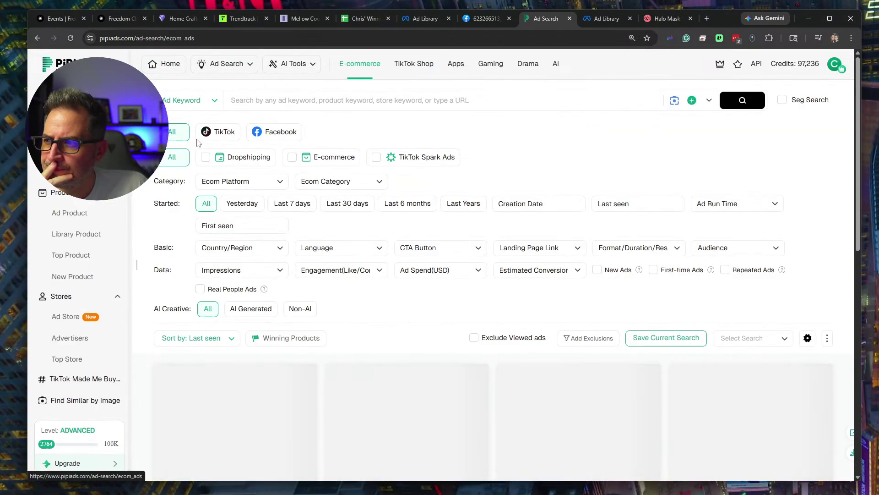
left_click(265, 164)
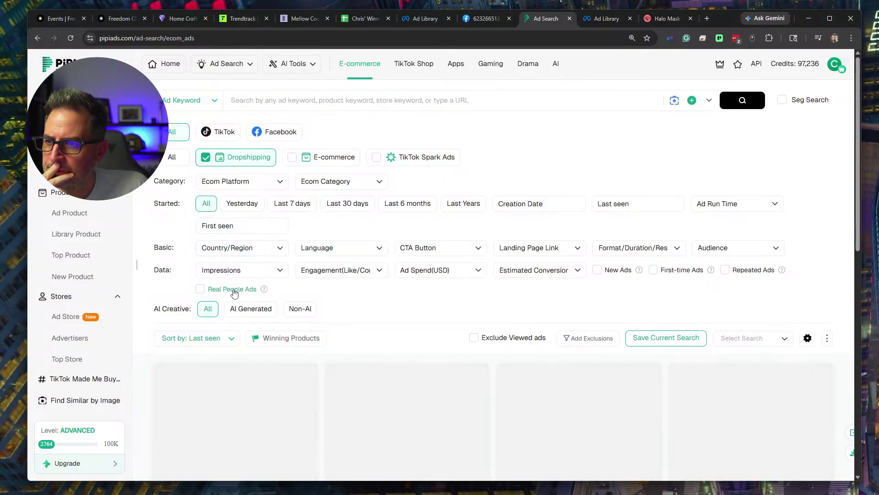
left_click(238, 248)
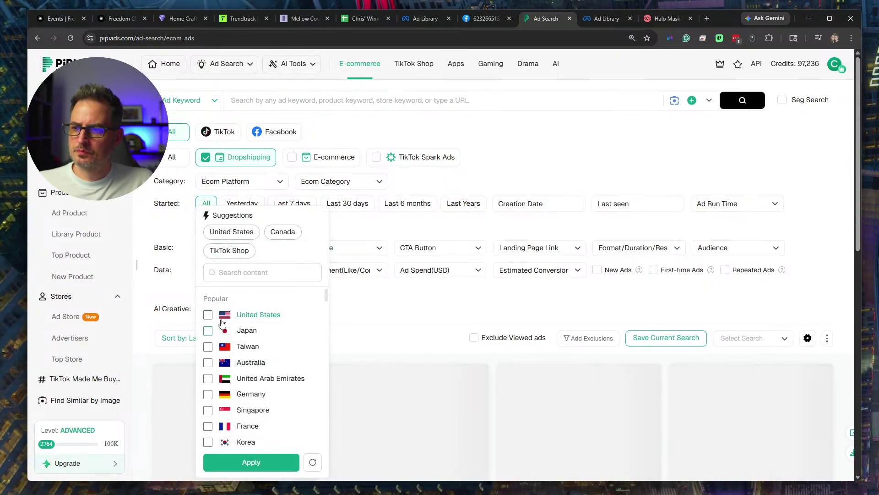
left_click(208, 315)
left_click(207, 363)
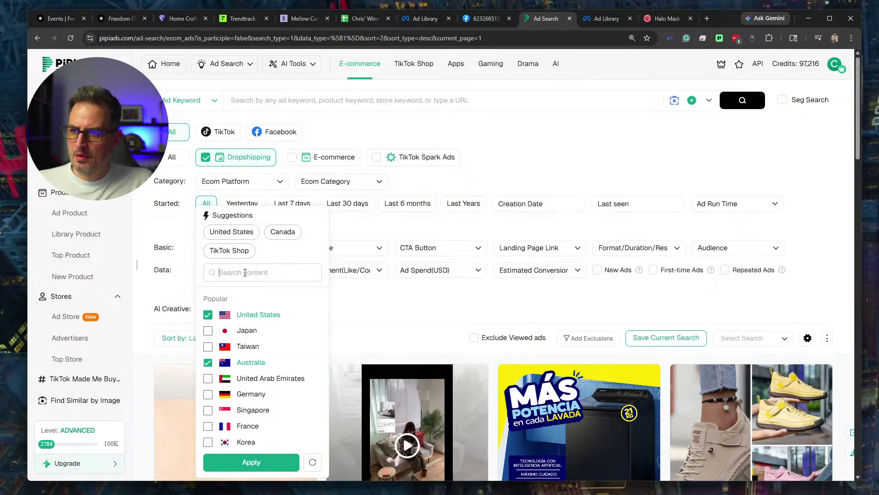
type("ca")
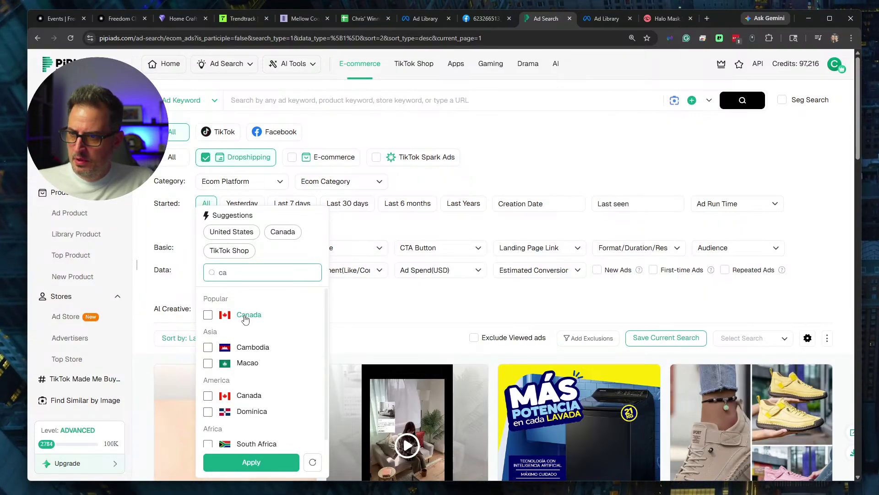
left_click(254, 460)
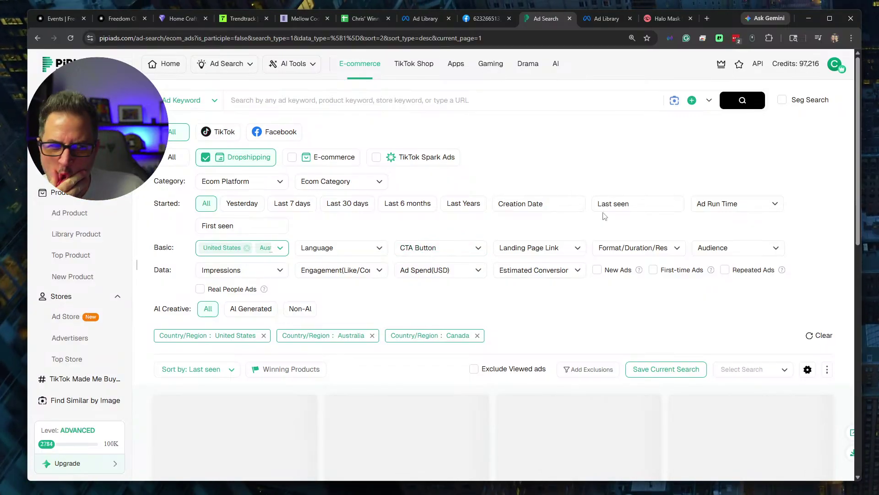
Look through the filtered ad results and open the details of the bugstick bug catcher ad.
scroll(581, 209, "down", 4)
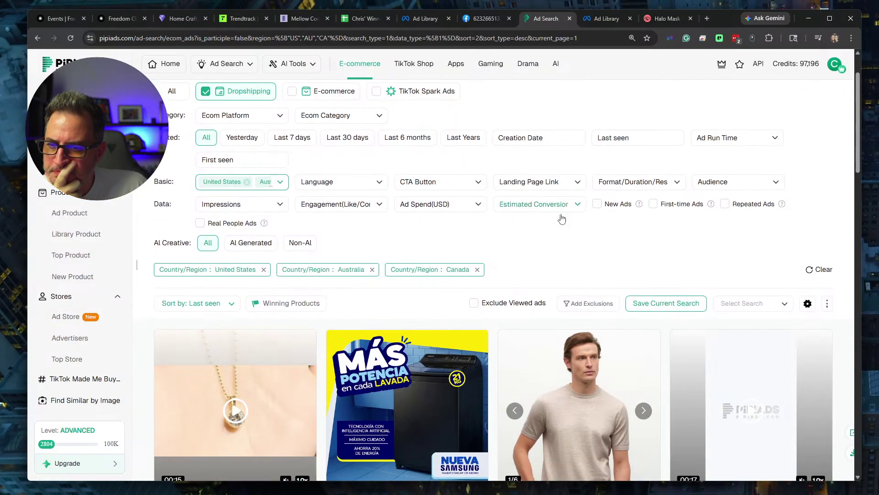
scroll(576, 207, "down", 2)
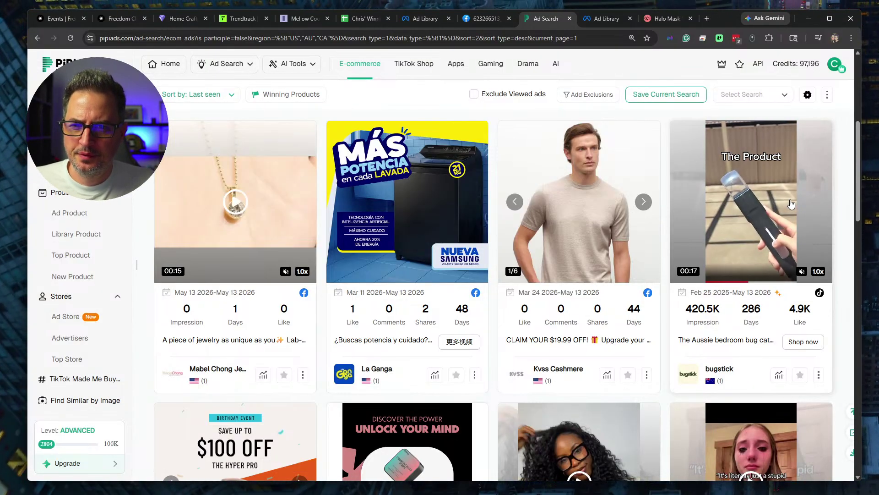
left_click(787, 202)
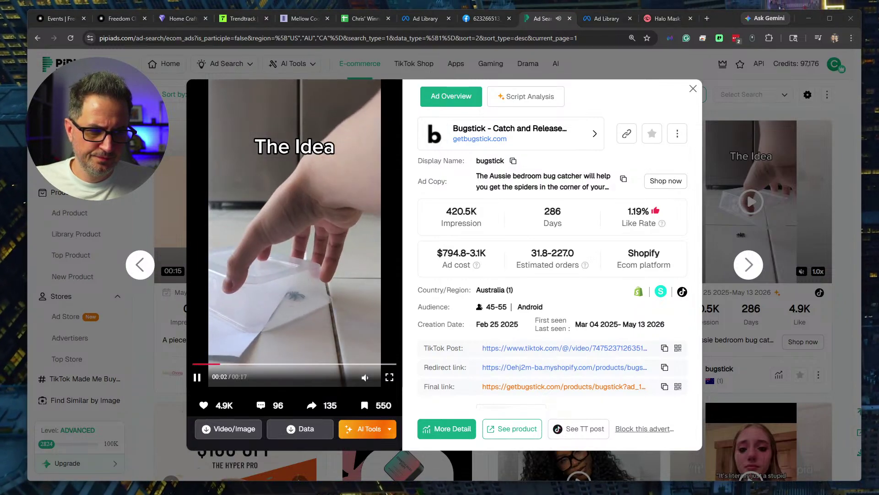
Open the copied eBay link for the wooden book cutting board set in a new browser tab and dismiss the app discount offer.
left_click(708, 19)
key("ctrl+v")
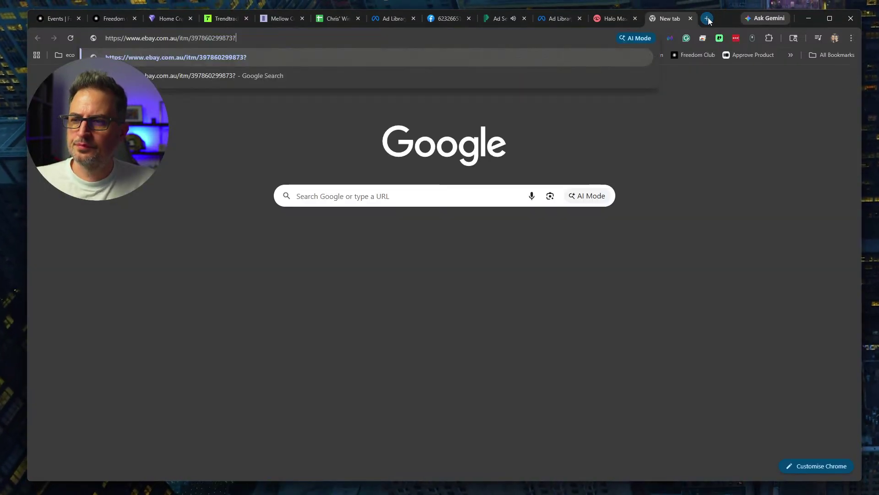
key("Return")
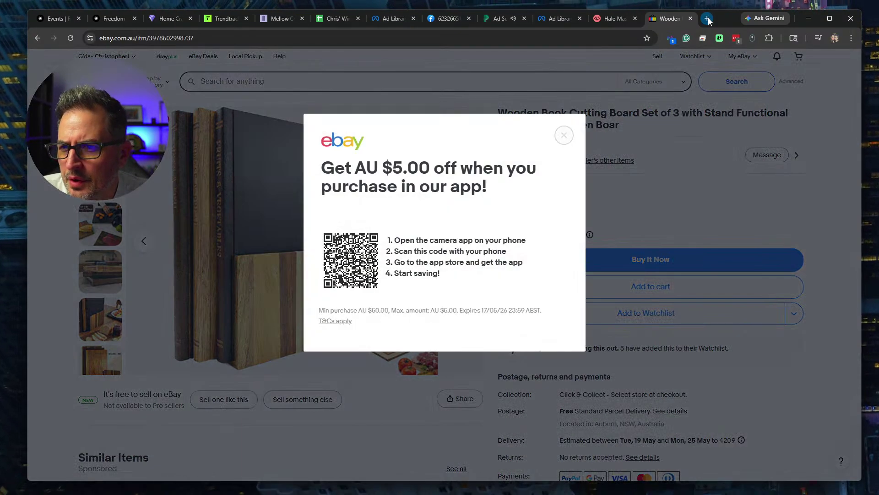
left_click(564, 135)
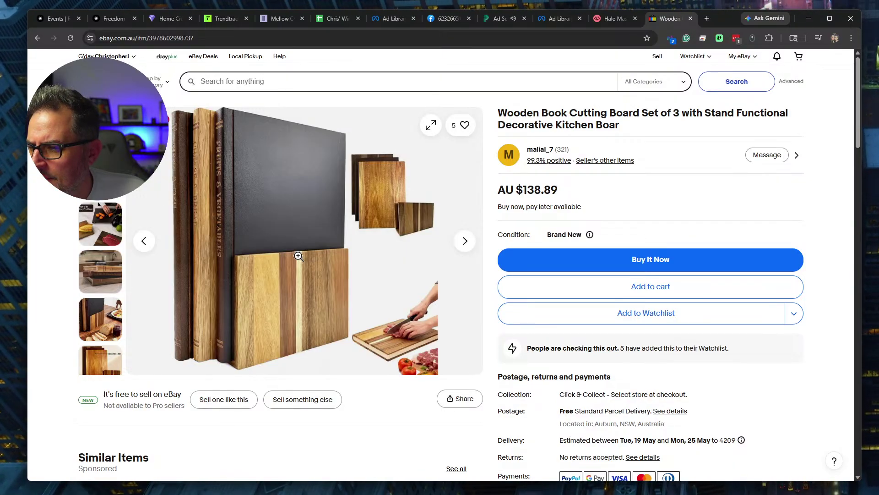
Look through the gallery photos of the wooden book cutting board set.
left_click(100, 177)
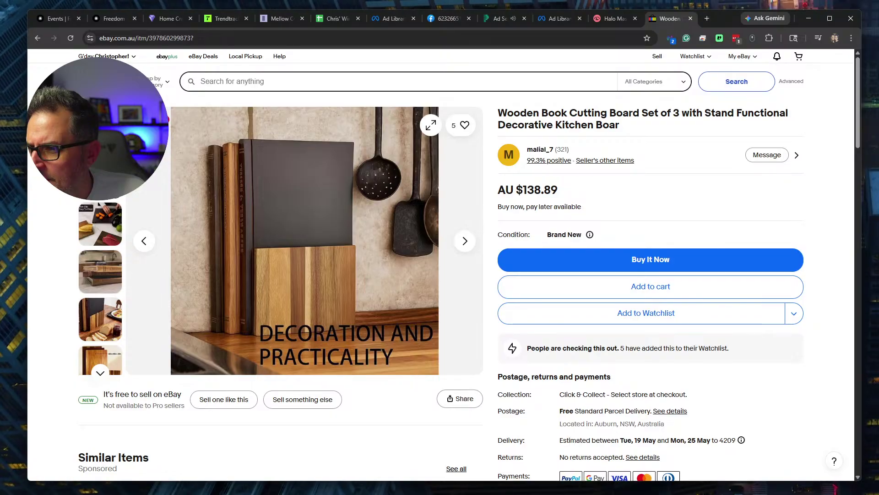
left_click(96, 221)
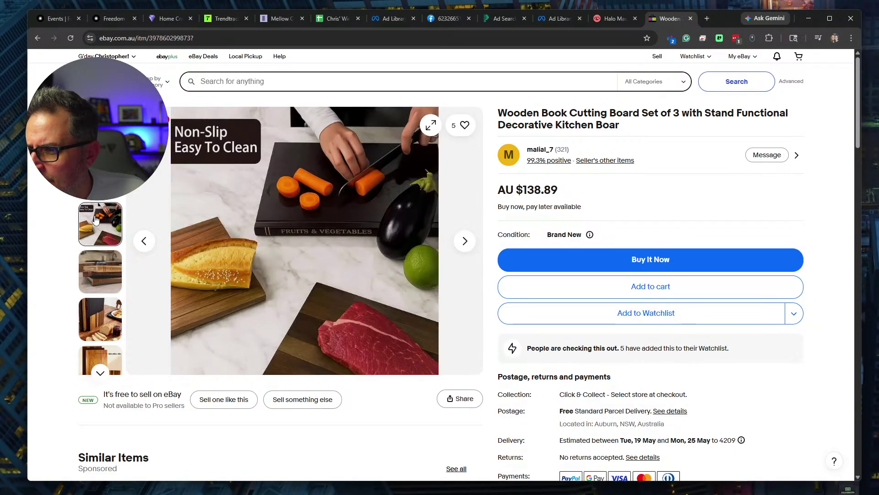
left_click(92, 282)
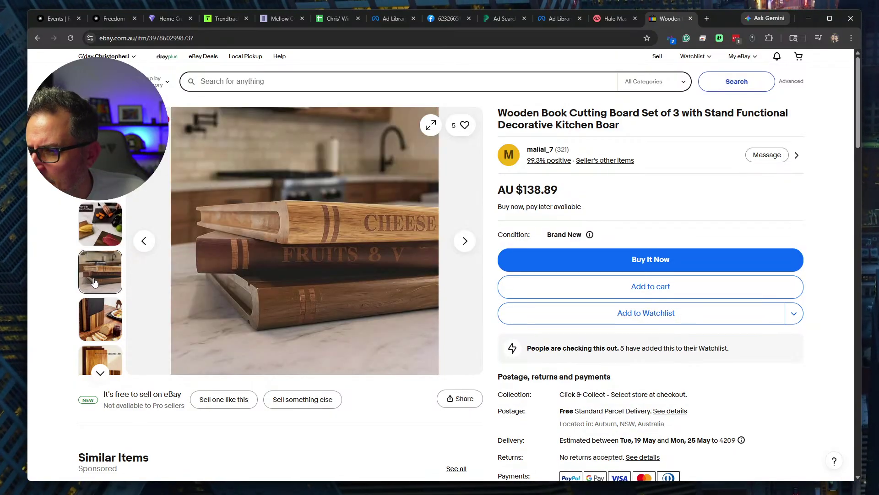
left_click(91, 317)
left_click(98, 359)
left_click(105, 275)
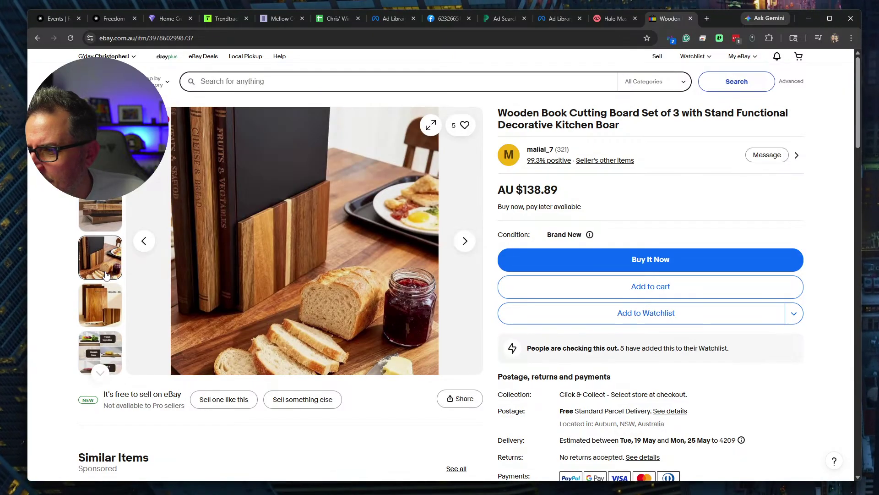
left_click(102, 301)
left_click(95, 342)
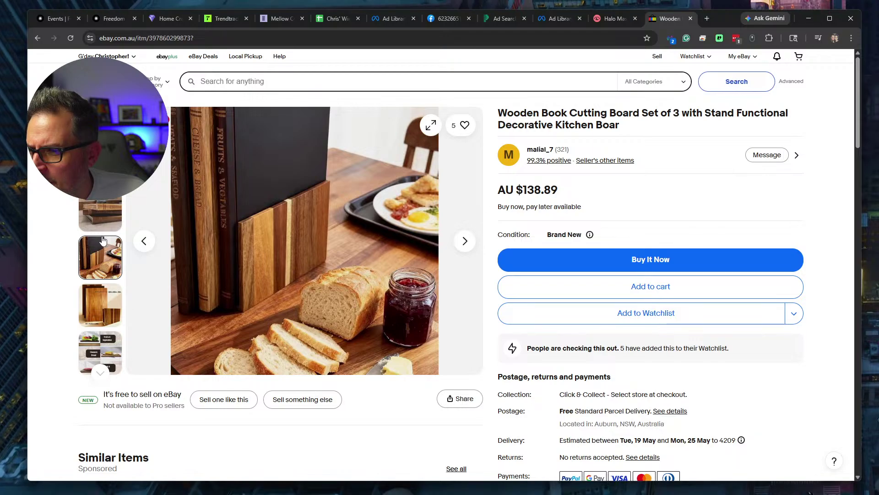
scroll(100, 284, "up", 2)
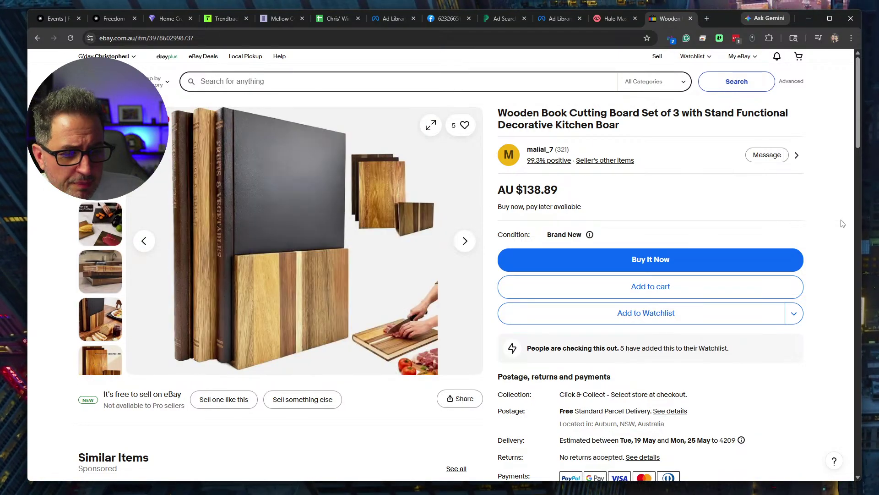
Review the cutting board listing's postage, returns and payment details along with its similar items.
scroll(751, 223, "down", 5)
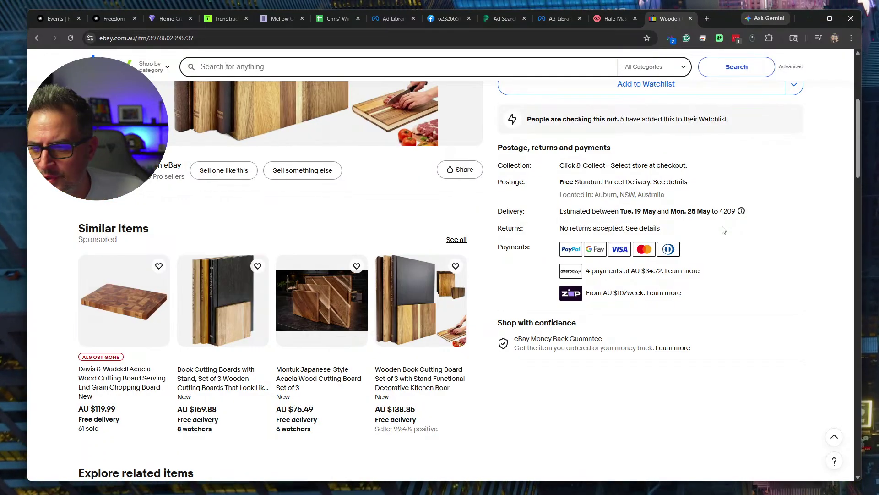
scroll(594, 293, "down", 5)
scroll(594, 293, "up", 10)
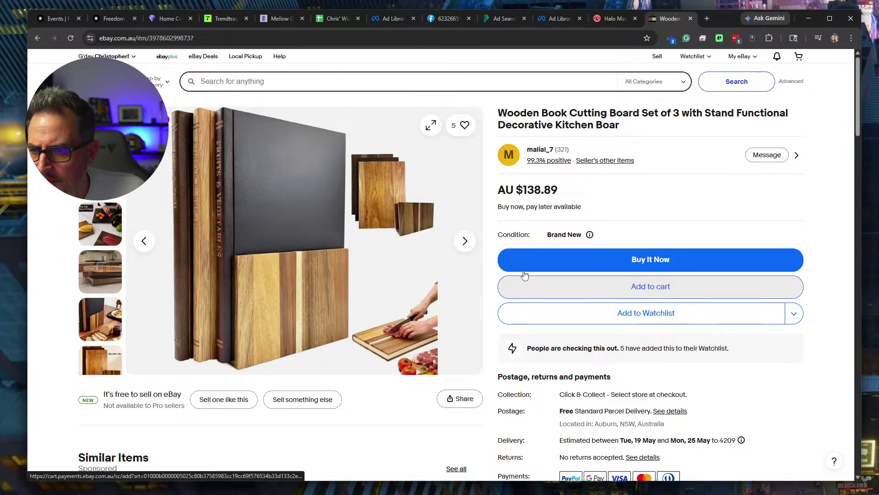
Go through the cutting board photos again, highlight the price and close the eBay listing.
left_click(465, 240)
left_click(465, 240)
left_click(465, 241)
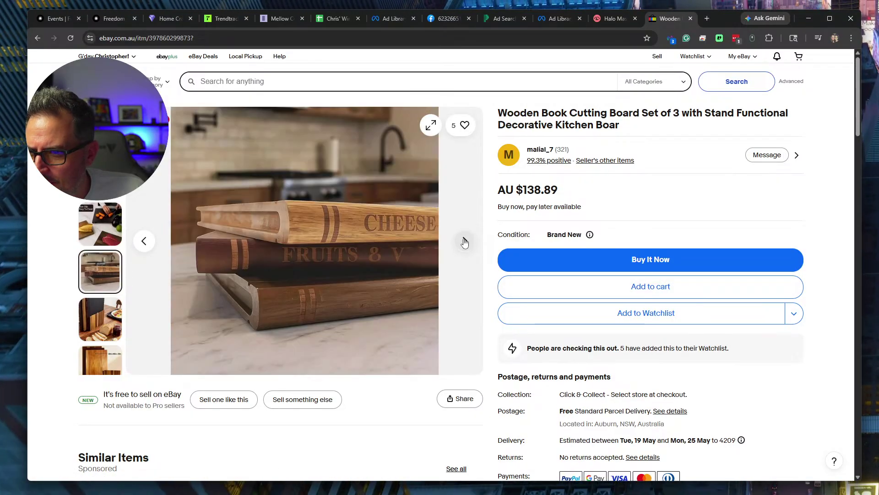
left_click(465, 242)
left_click(464, 241)
left_click(465, 241)
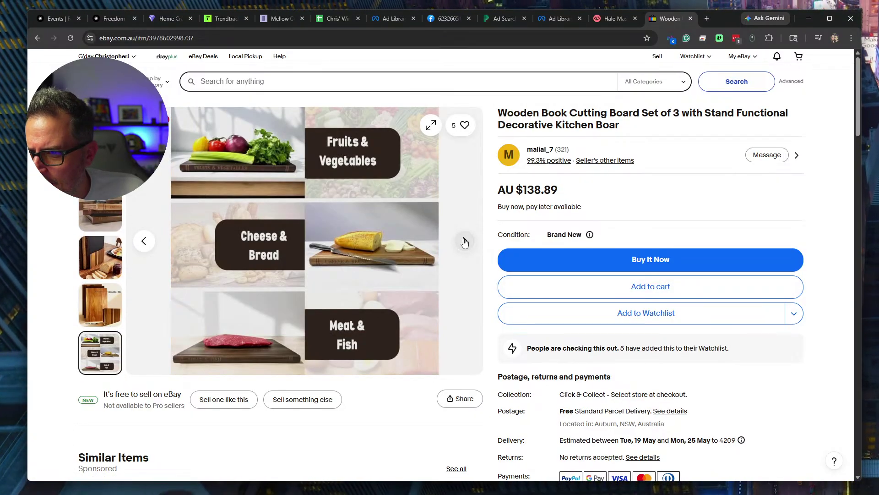
left_click(464, 241)
left_click(465, 241)
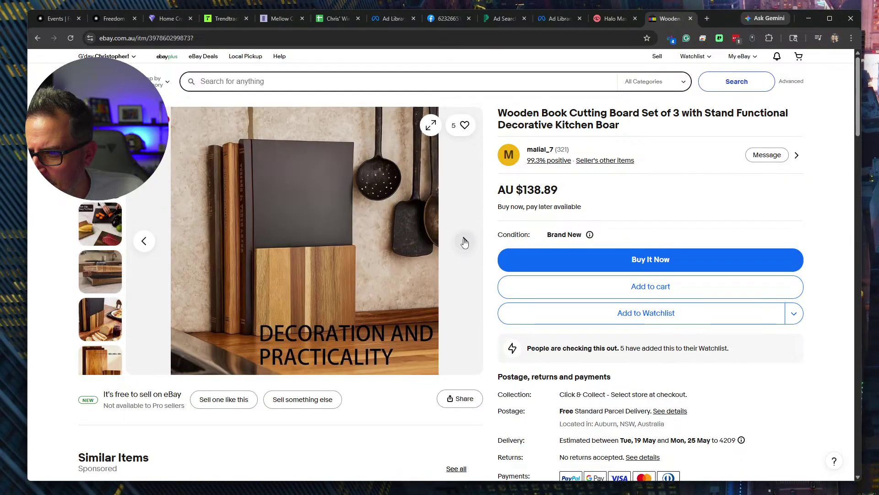
left_click(464, 242)
left_click(465, 241)
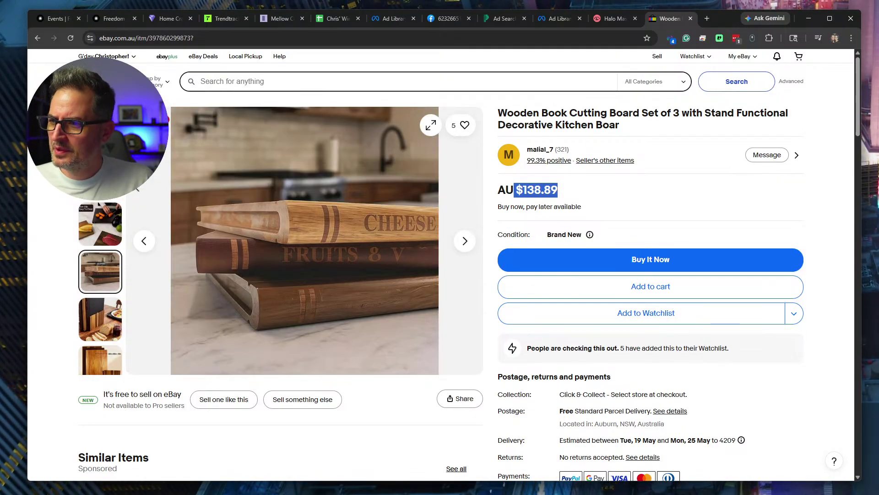
left_click(100, 319)
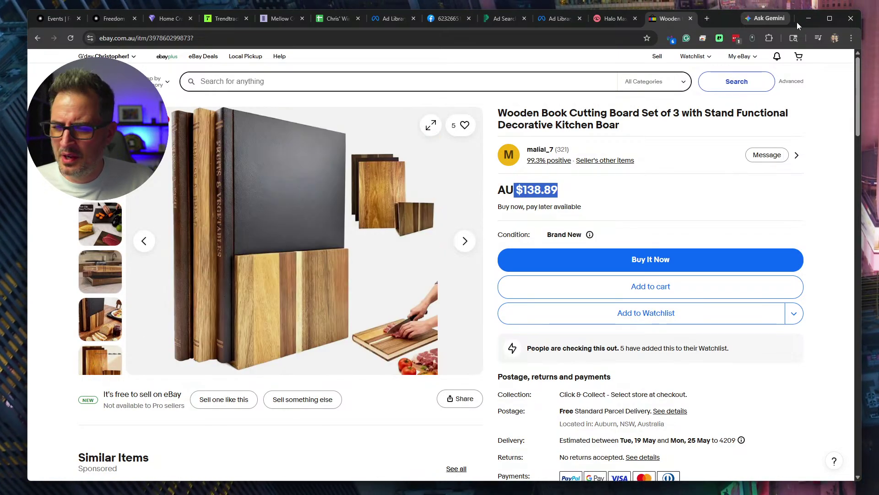
left_click(689, 19)
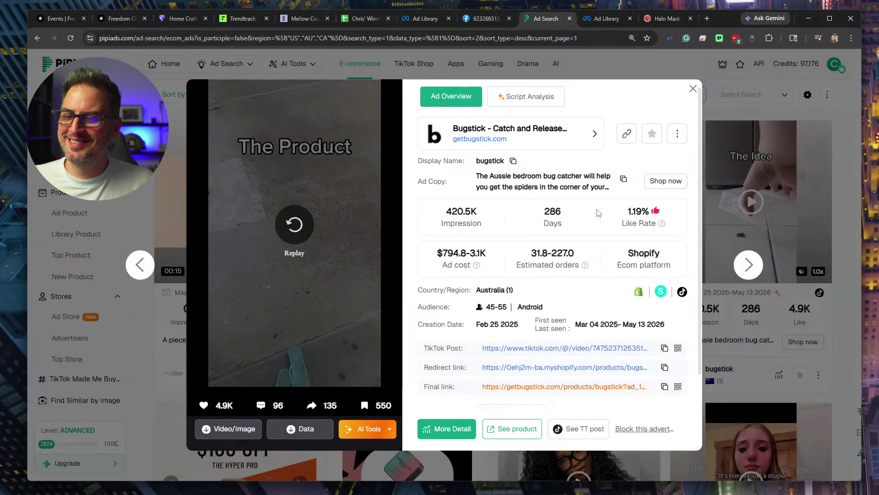
Open the Bugstick store from the ad's final link and dismiss the 10% off newsletter offer.
left_click(560, 389)
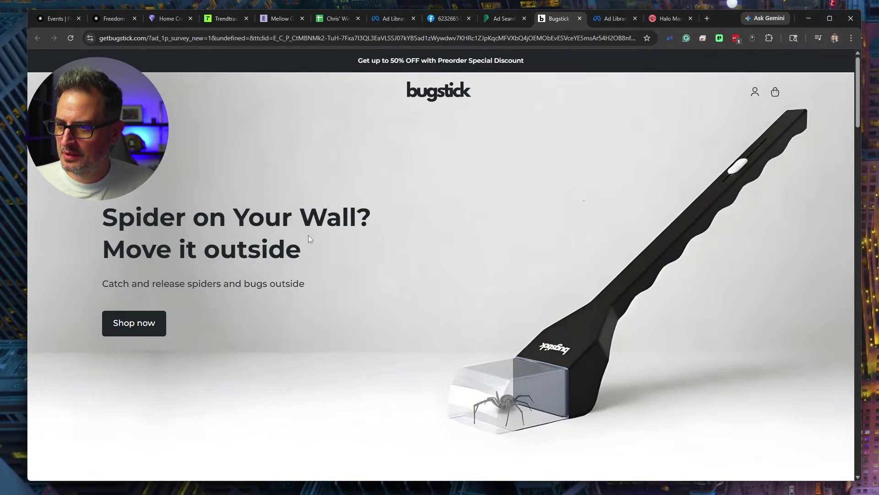
scroll(308, 237, "down", 15)
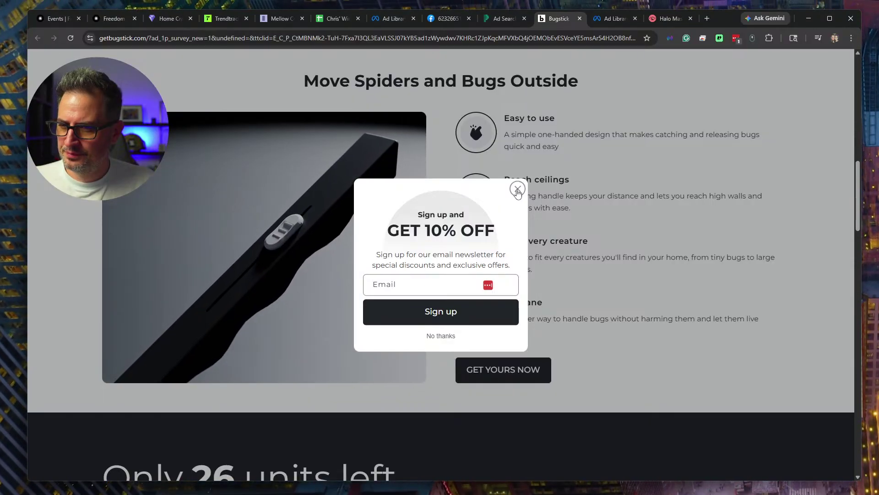
left_click(518, 190)
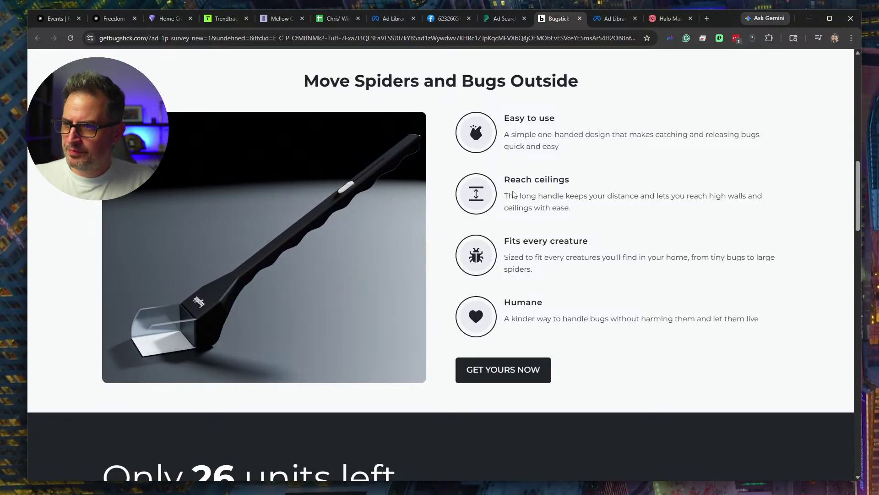
Examine the Bugstick home page, including its preorder offer, founder story and footer product links.
scroll(508, 197, "down", 7)
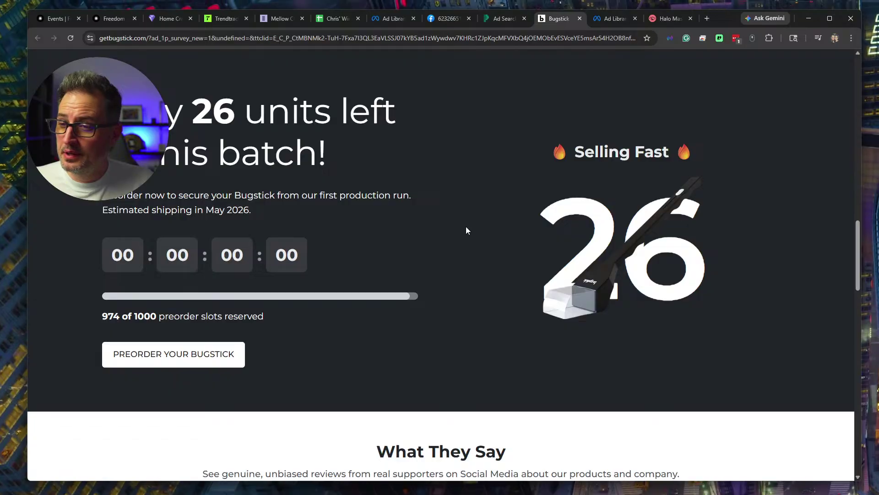
scroll(466, 227, "down", 5)
scroll(465, 226, "up", 6)
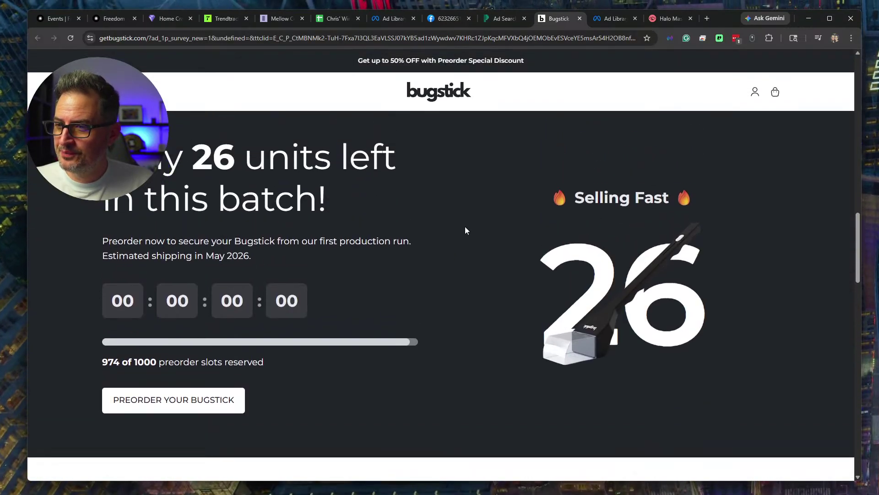
scroll(465, 227, "down", 14)
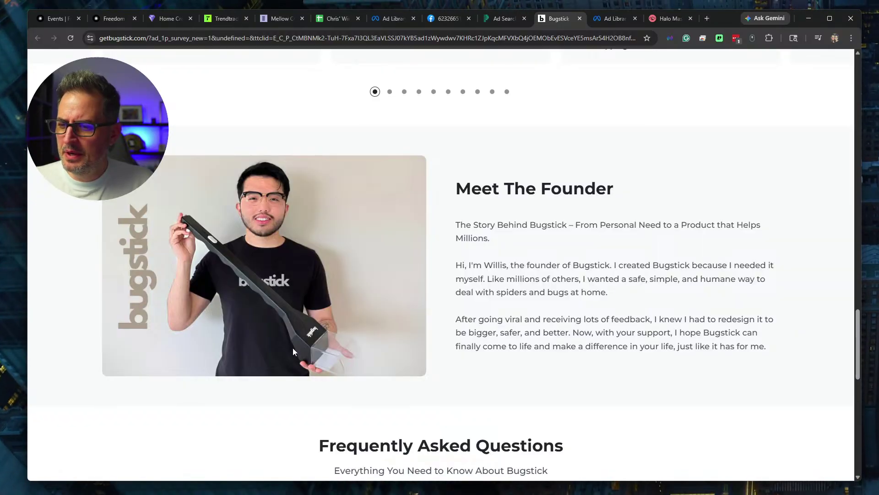
scroll(540, 225, "down", 10)
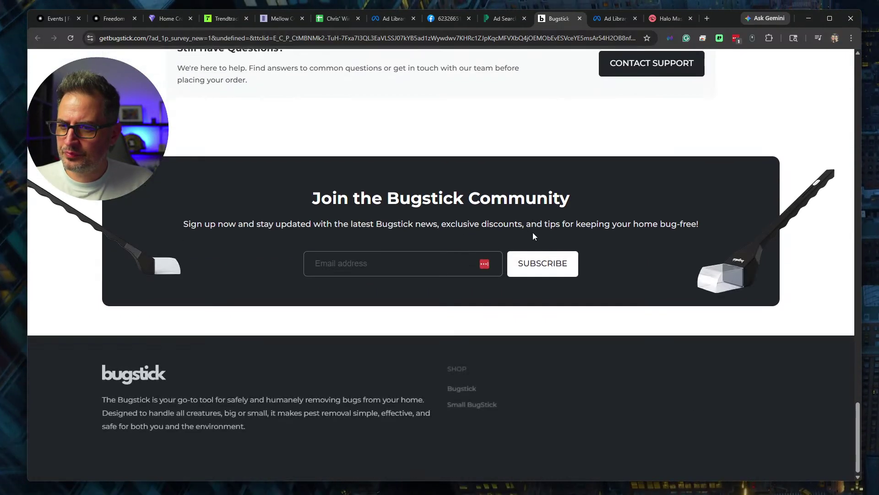
scroll(534, 232, "up", 20)
scroll(537, 228, "up", 15)
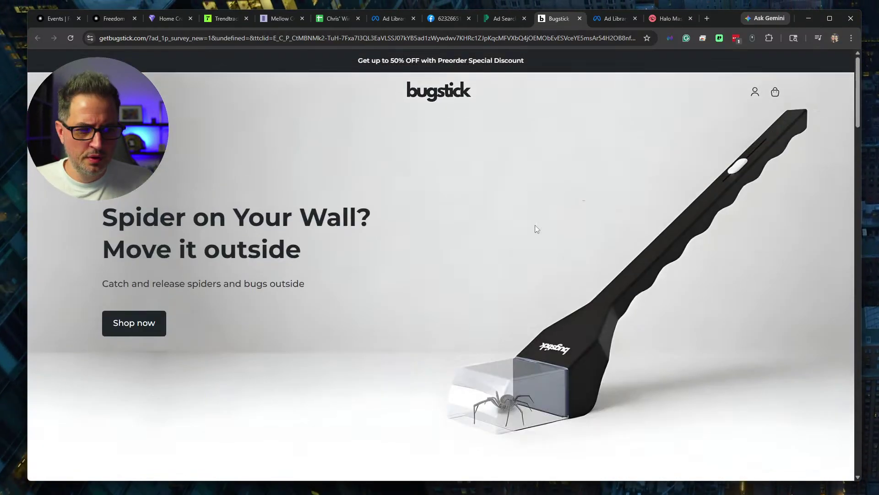
Record Bug Stick in row 18 of the May 26 sheet of the winning products spreadsheet, with its getbugstick.com link beside it.
left_click(351, 32)
left_click(339, 19)
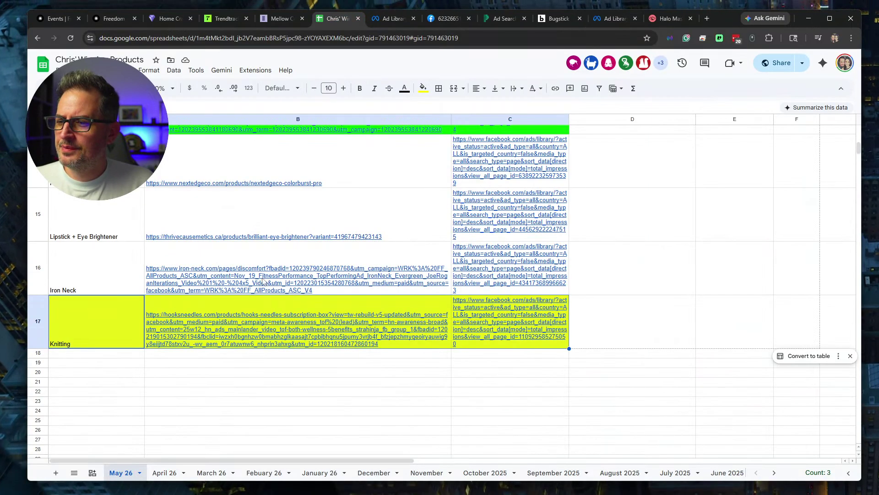
left_click(77, 357)
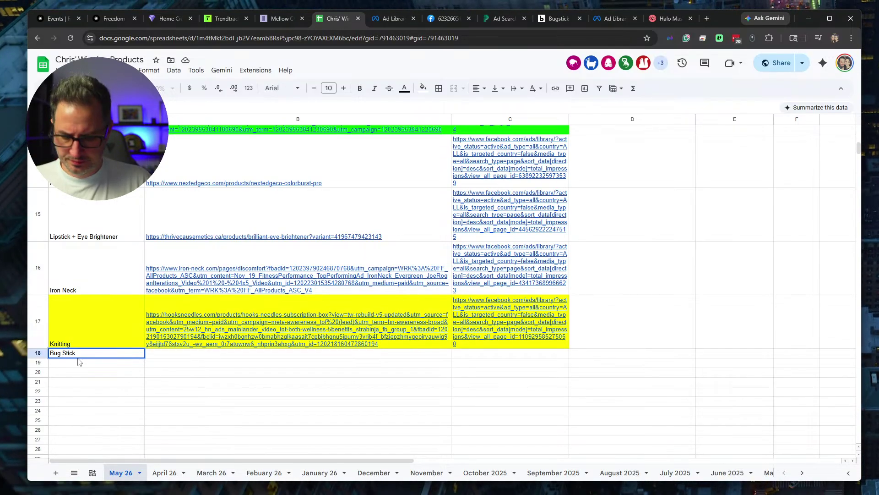
key("Tab")
type("https://getbugstick.com/?ad_1p_survey_new=1&undefined=&ttclid=E_C_P_CtMBNMk2-TuH-7Fxa7I3QL3EaVLSSJ07kYB5ad1zWywdwv7KHRc1ZJpKqcMFVXbQ4jOEMObEvESVceYE5msAr54H2OB8nfHIMtIoGE0FyLzqLAhMz5DNv4s5ZMZ1fBqMts7EKq0ivwQ0HPyoRkK1oNVRwBANqvfnWEQ0FdMFfQQEQ6h8e5qmu5me7B6O4K2qLXgn8gdCY8T2EN4LQIa--VRFemRxQu78vHrN1leSZbTcTq2WqJWqoIcQQPpc1_y1JNQaKxlYhsfNAPrEgf2c26384wqZ5hlEdjluMA")
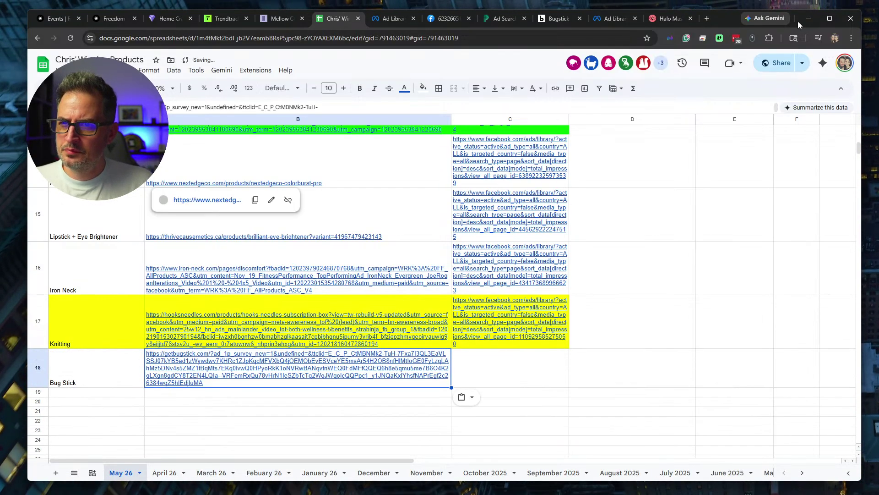
Look up getbugstick in the Meta Ad Library, choose the Bugstick advertiser and remove the active-ads filter.
left_click(559, 18)
double_click(126, 39)
key("ctrl+c")
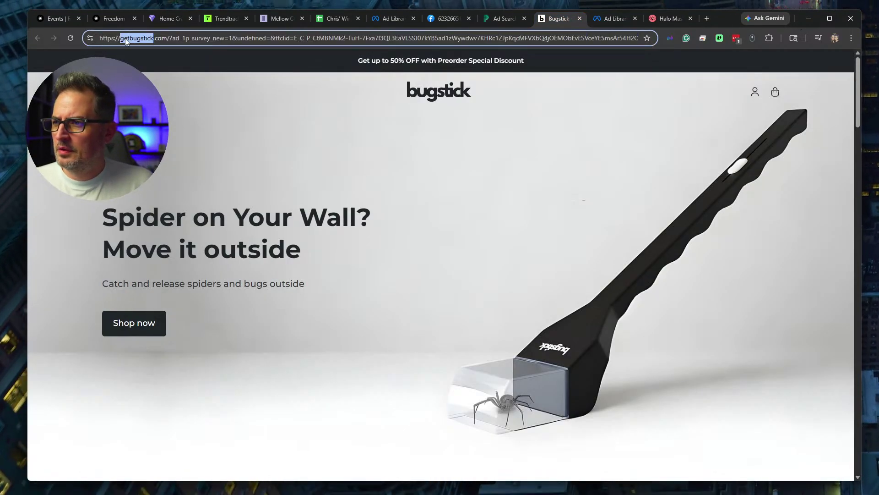
left_click(609, 18)
triple_click(315, 89)
key("ctrl+v")
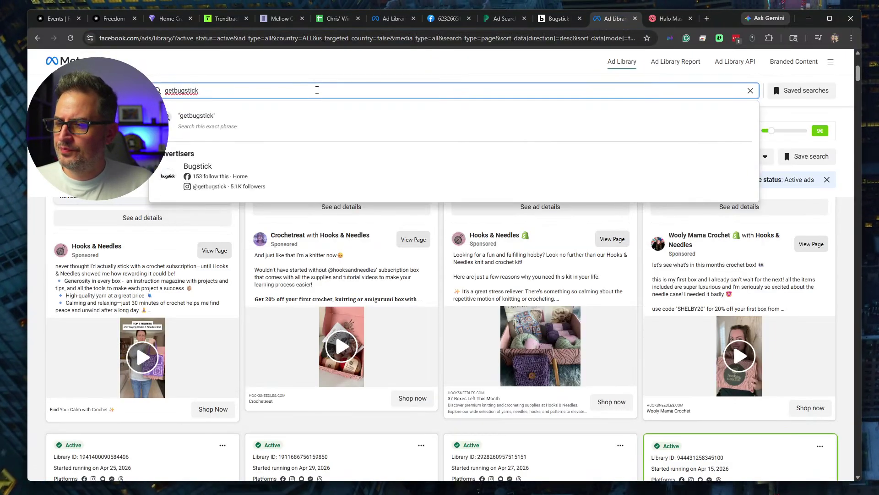
left_click(185, 177)
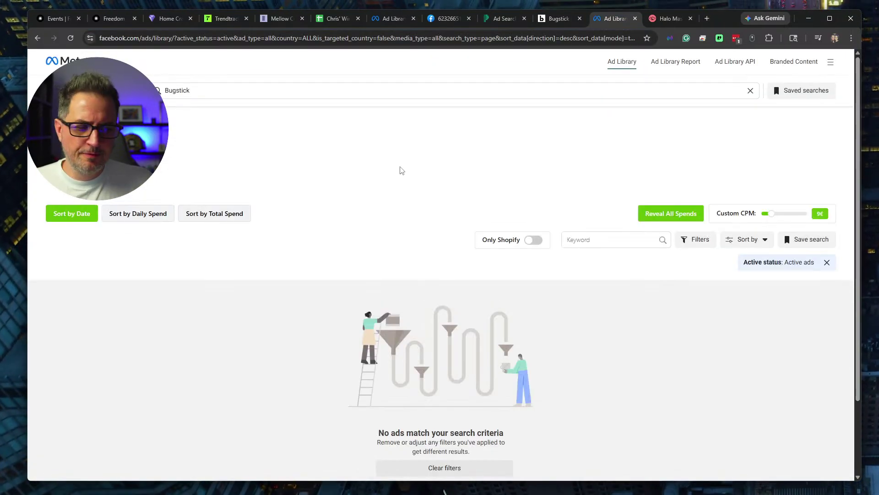
left_click(828, 262)
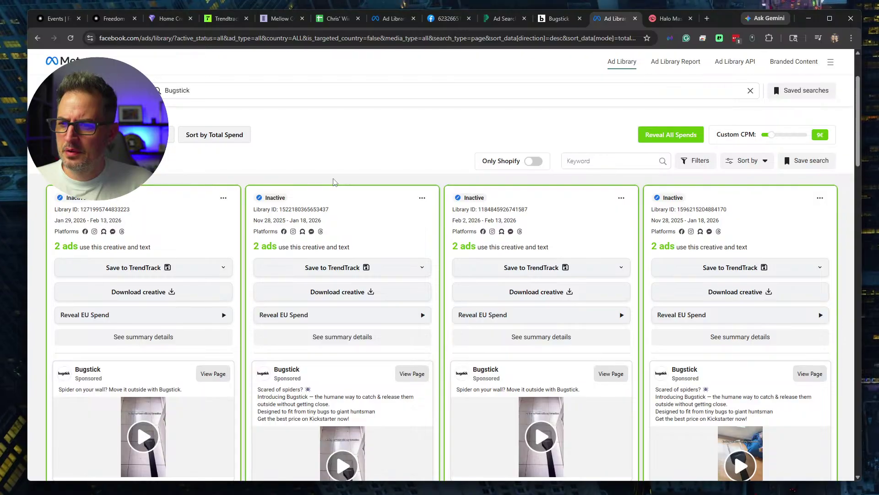
Examine the run dates, creatives and Kickstarter offers across Bugstick's ads.
scroll(333, 182, "down", 10)
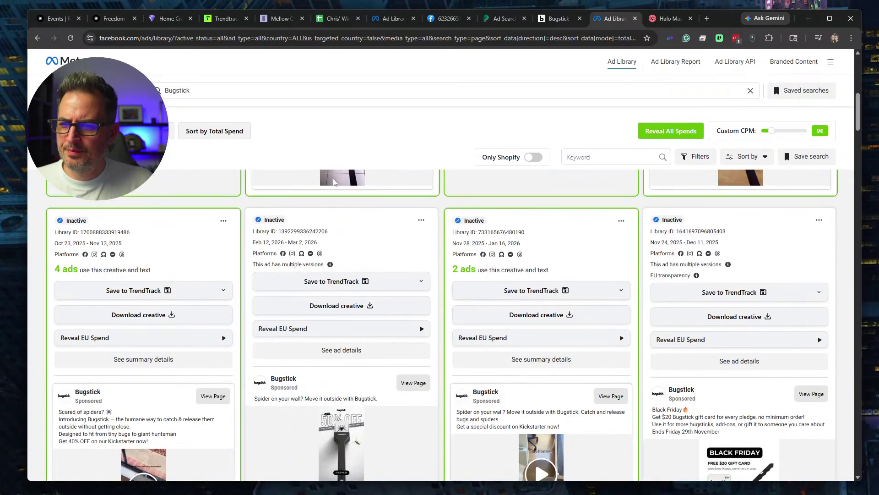
scroll(333, 181, "down", 3)
scroll(365, 215, "up", 3)
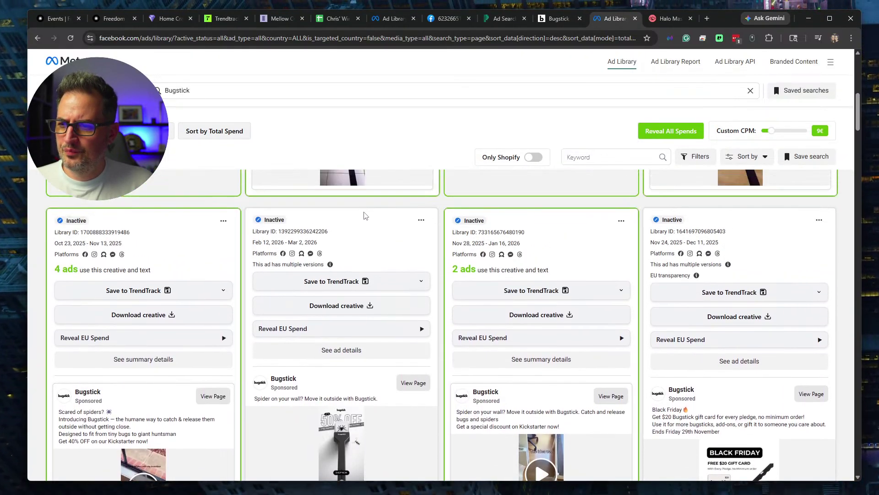
scroll(409, 250, "down", 6)
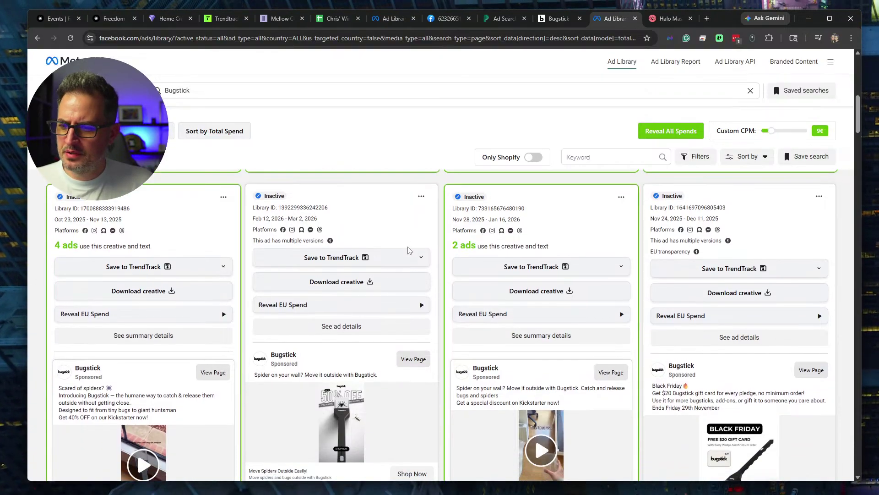
scroll(407, 244, "down", 2)
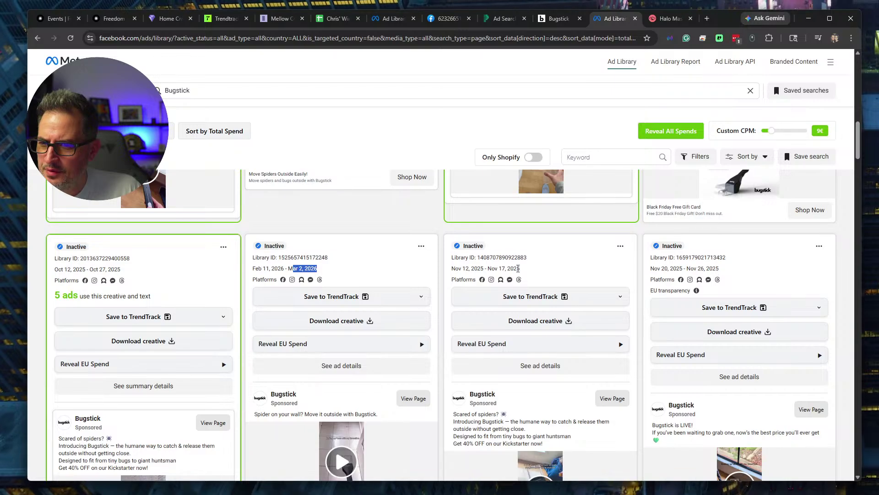
scroll(399, 246, "down", 8)
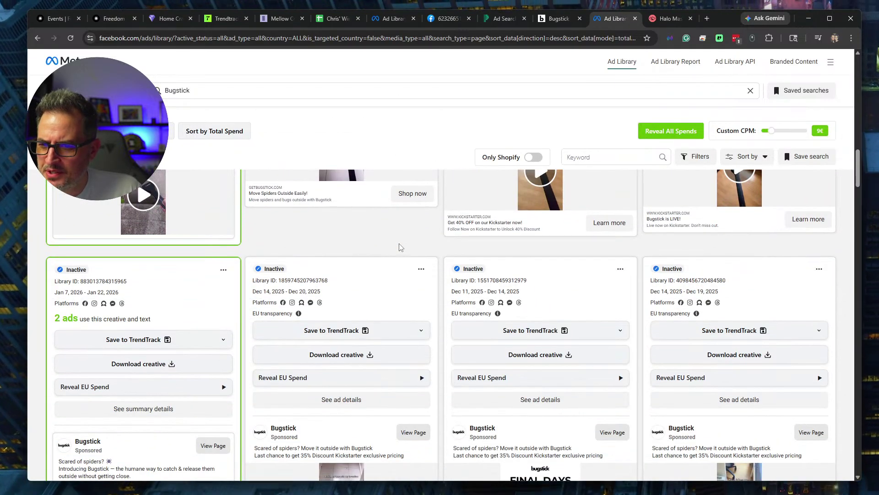
scroll(400, 247, "down", 15)
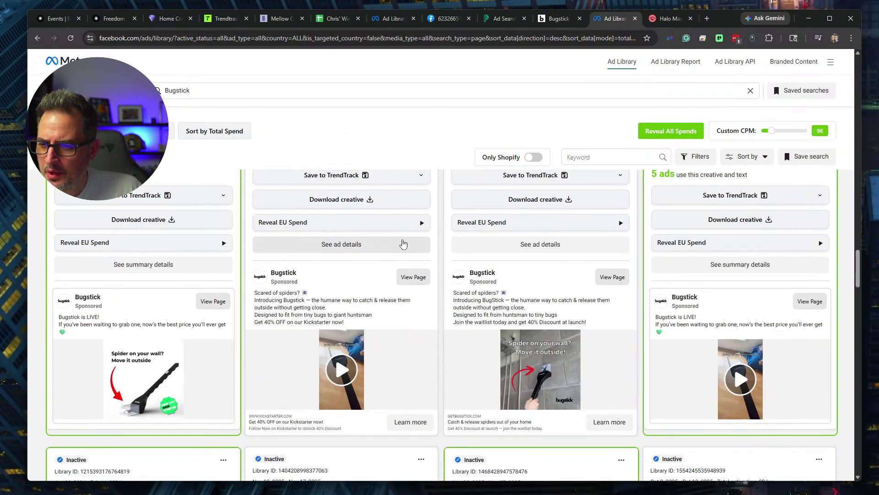
Review the older Bugstick ads down to the low-impression ones, comparing their run dates, and return to the first ads.
scroll(405, 242, "down", 6)
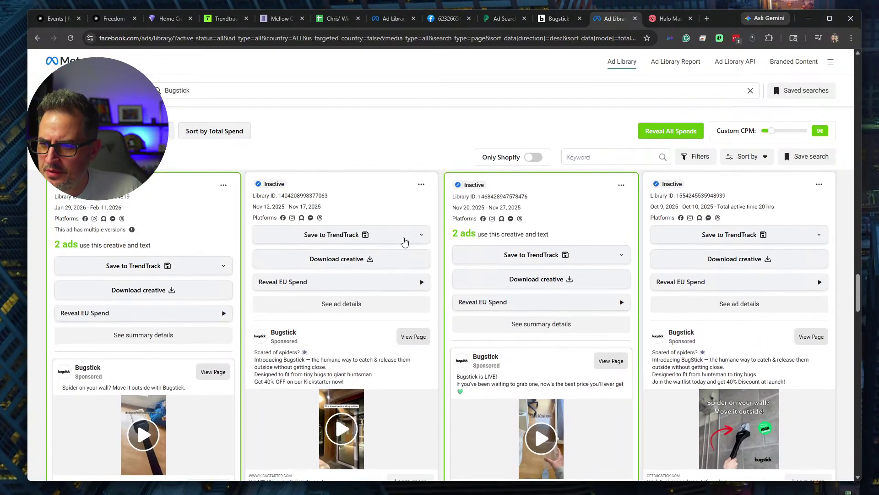
scroll(405, 242, "down", 12)
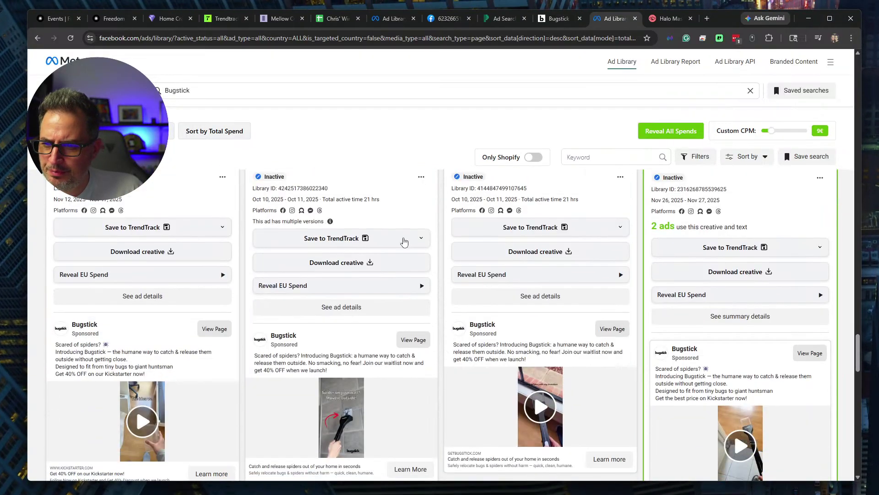
scroll(405, 241, "down", 5)
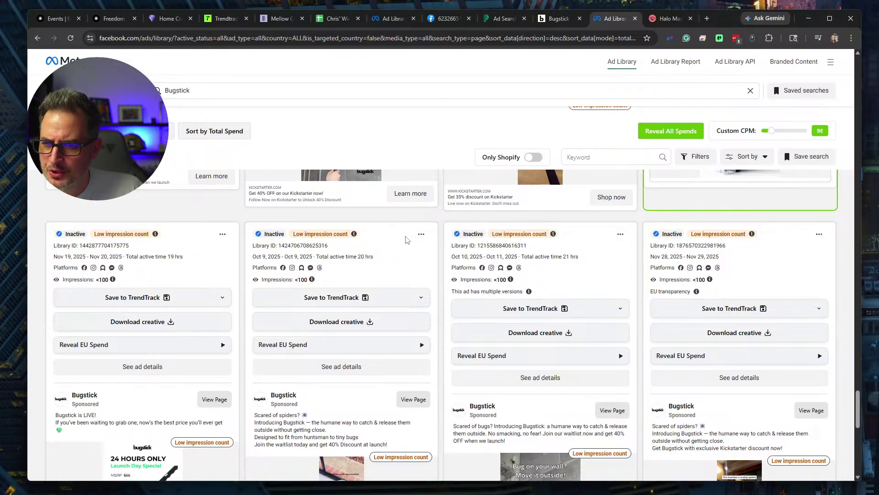
scroll(407, 240, "up", 20)
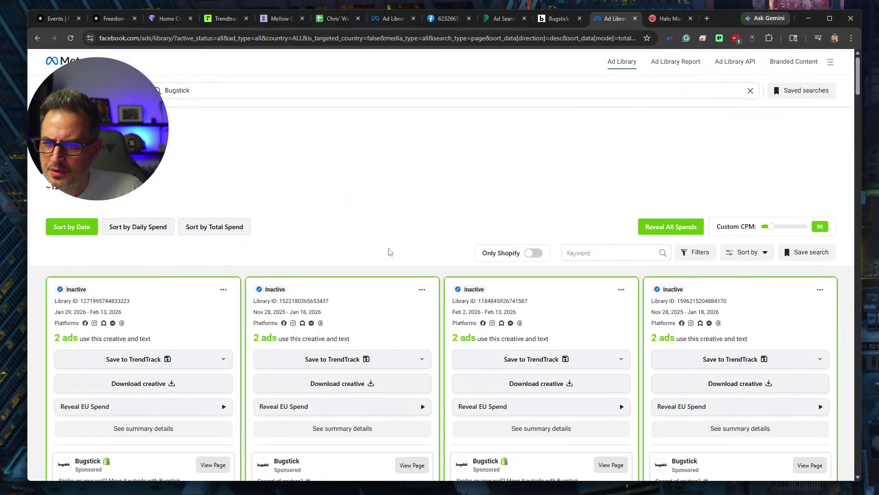
scroll(390, 251, "down", 2)
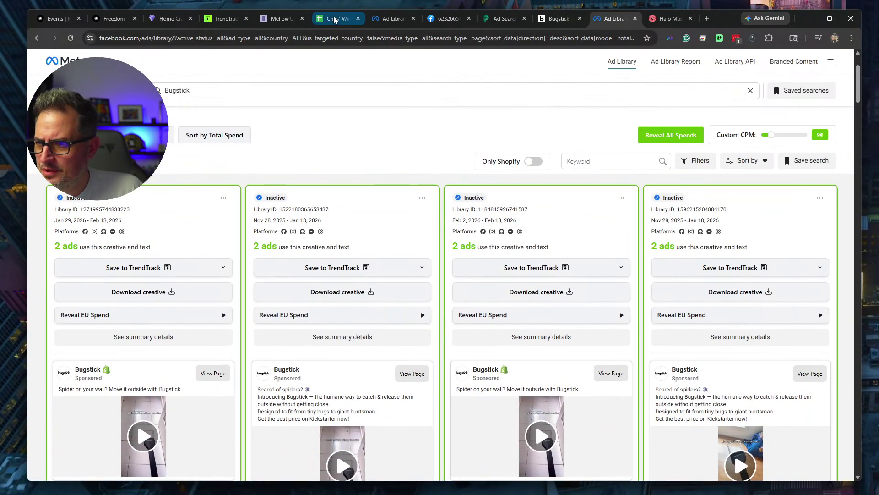
Copy the address of Bugstick's Ad Library page into column C of the Bug Stick row in the winning products spreadsheet.
left_click(344, 37)
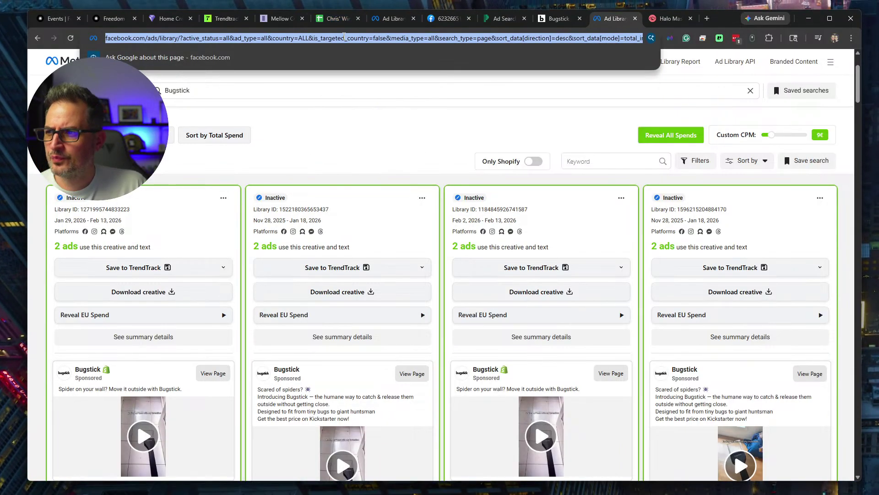
left_click(338, 18)
left_click(498, 377)
key("ctrl+v")
Fill the Bug Stick entry in row 18 with orange across columns A to C.
left_click_drag(40, 370, 686, 392)
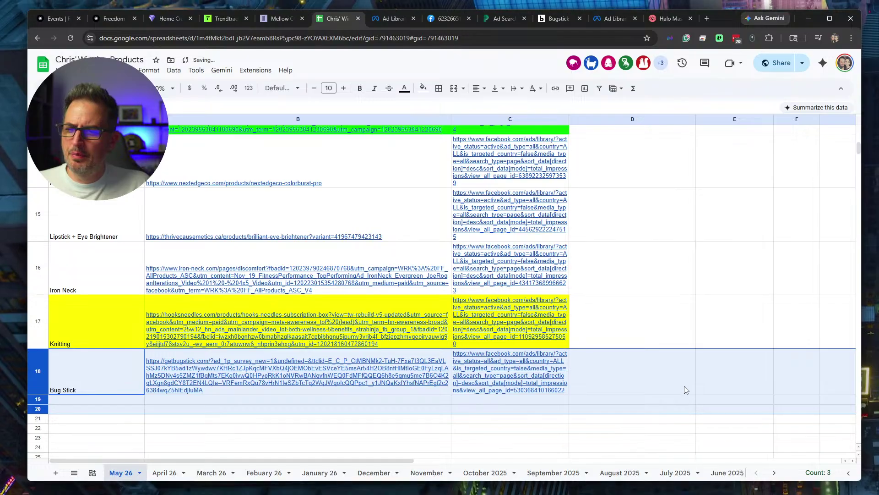
left_click(682, 387)
left_click_drag(110, 375, 504, 374)
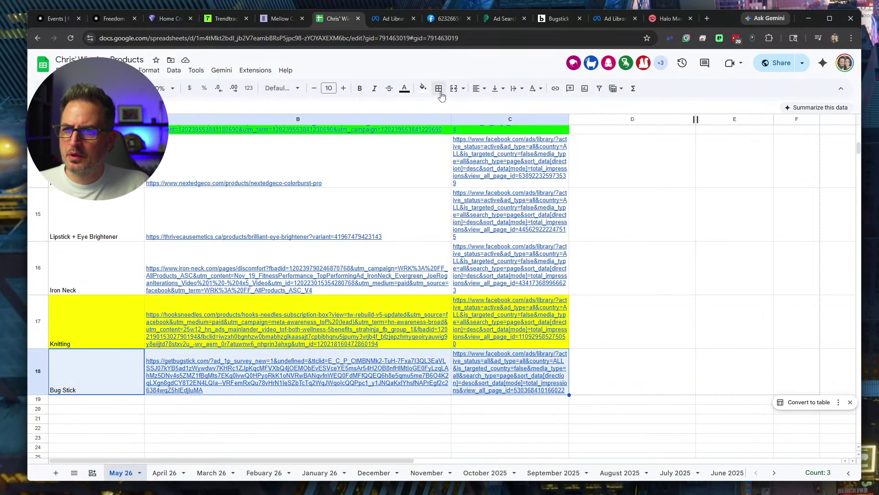
left_click(423, 88)
left_click(450, 130)
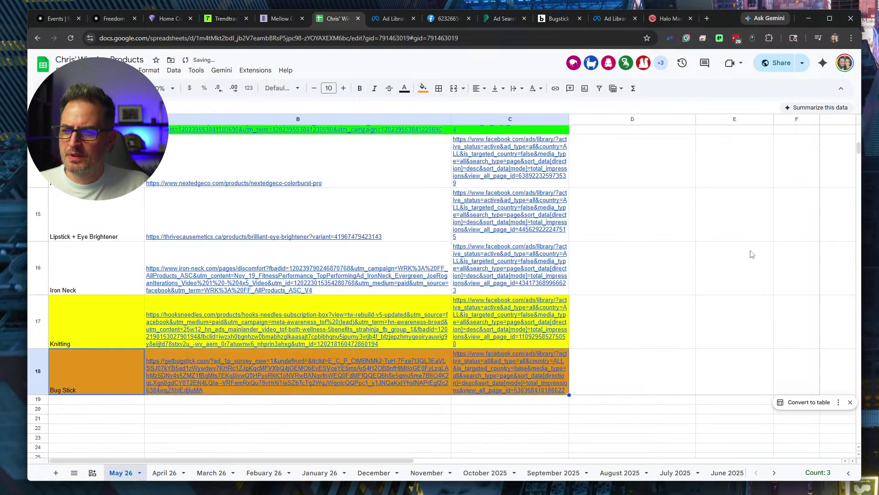
left_click(683, 275)
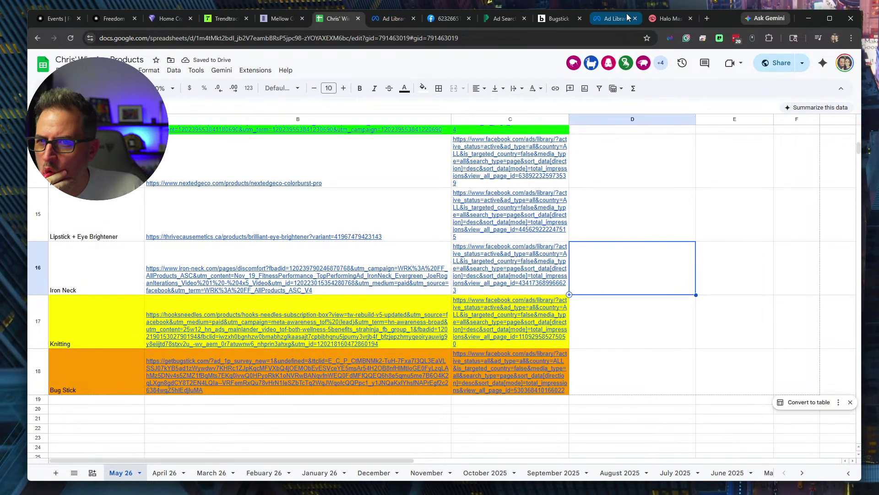
Close the Bugstick store page and switch back to the PiPiADS e-commerce ad search.
left_click(557, 17)
left_click(580, 19)
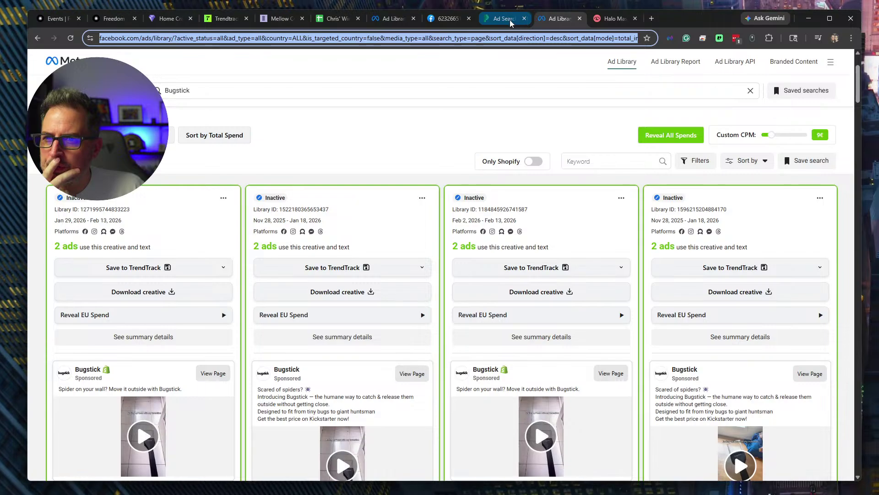
left_click(504, 18)
key("Escape")
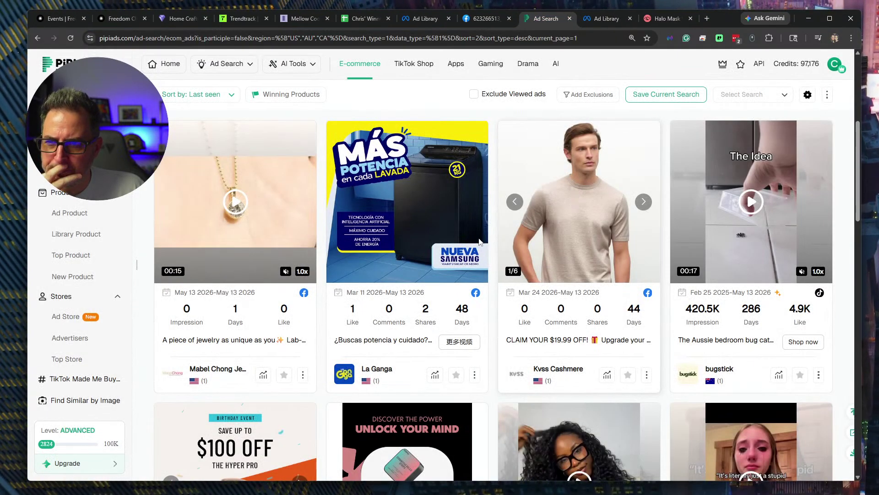
Look through the first ad results and view all three images of Freak Athlete's Hyper Pro birthday sale ad.
mouse_move(248, 202)
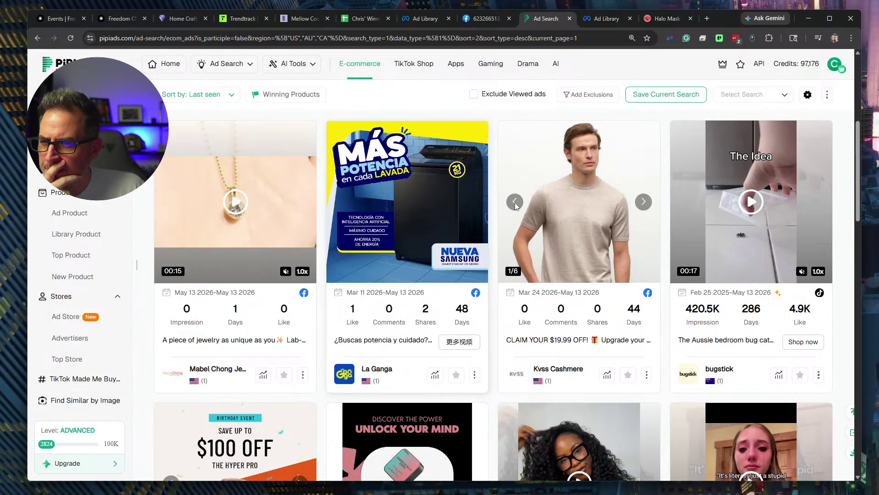
scroll(549, 219, "down", 7)
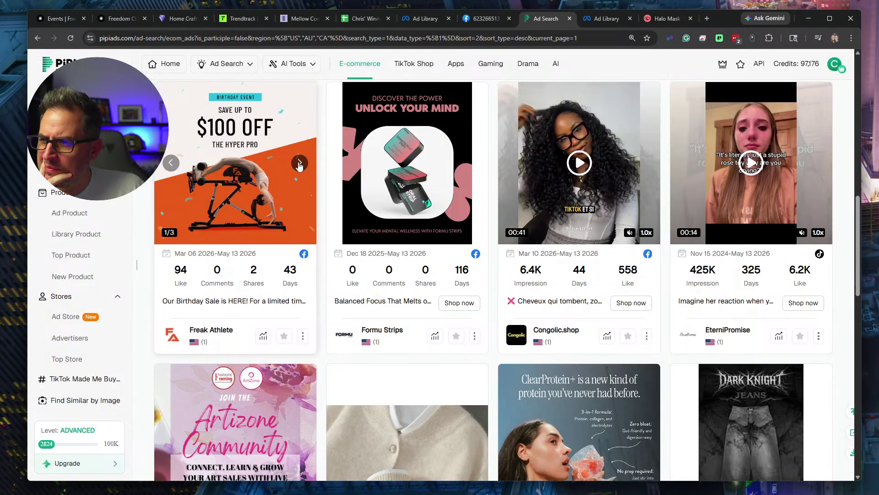
left_click(300, 164)
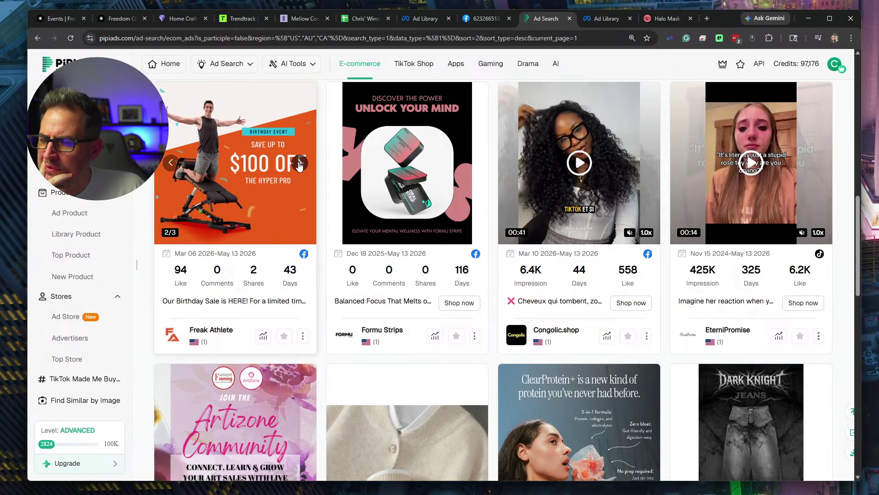
left_click(300, 164)
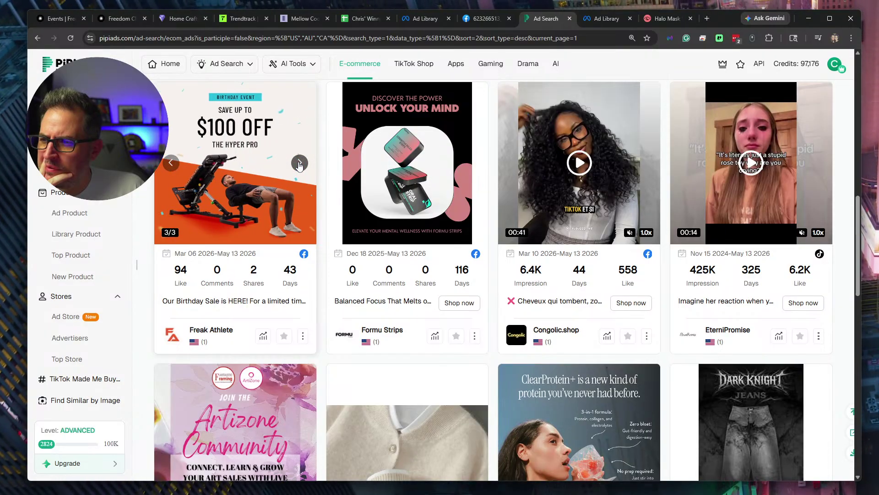
left_click(300, 163)
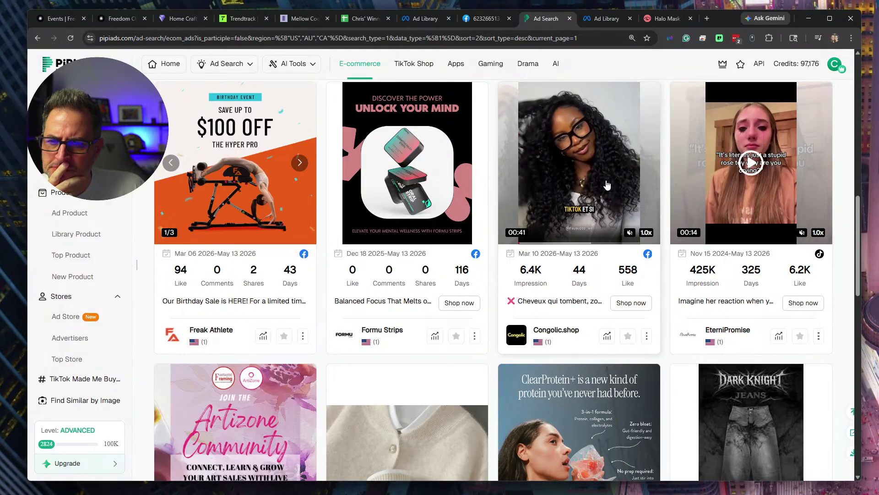
Inspect the French hair loss ad from Lorvya Congo and its linked pumpkin seed oil product page, then close both.
left_click(616, 298)
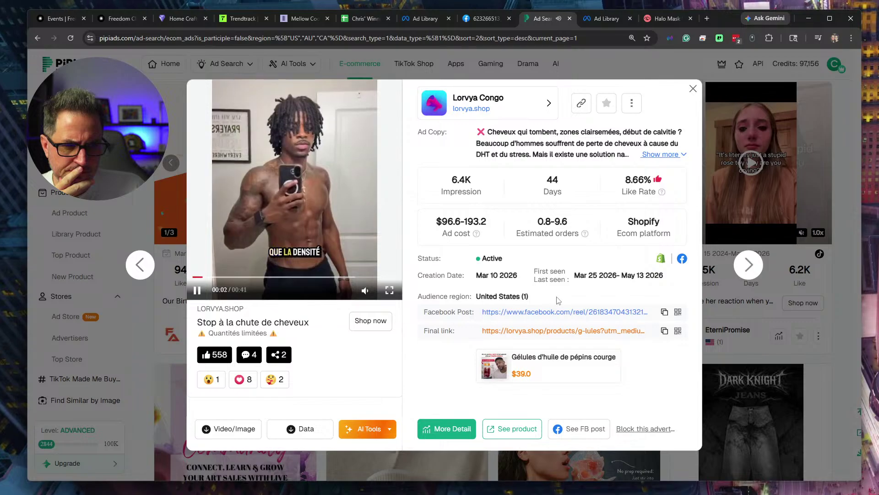
left_click(540, 331)
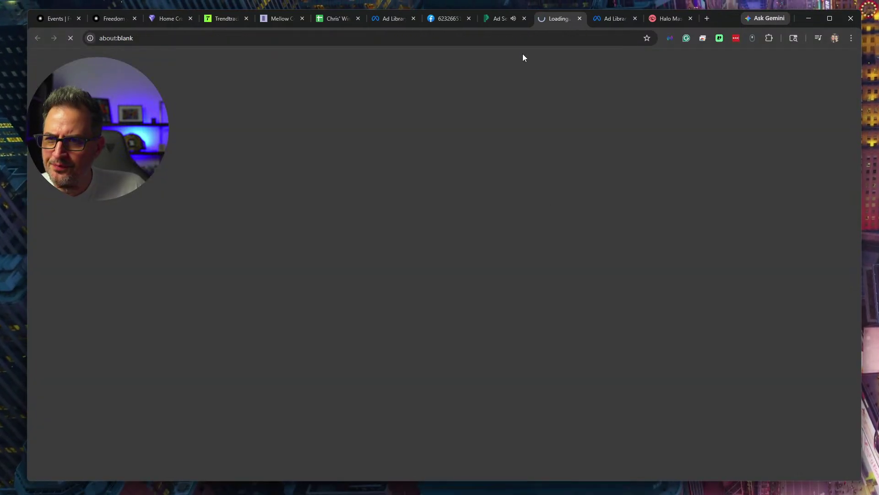
left_click(505, 20)
left_click(558, 18)
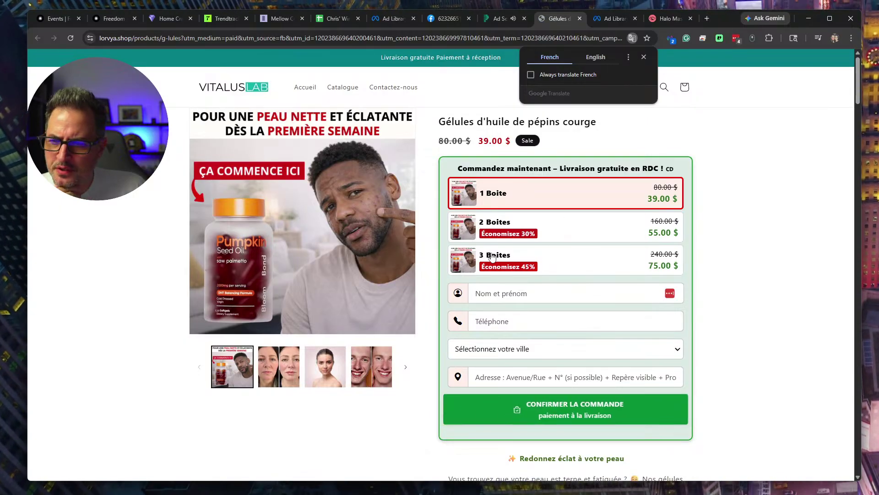
left_click(580, 18)
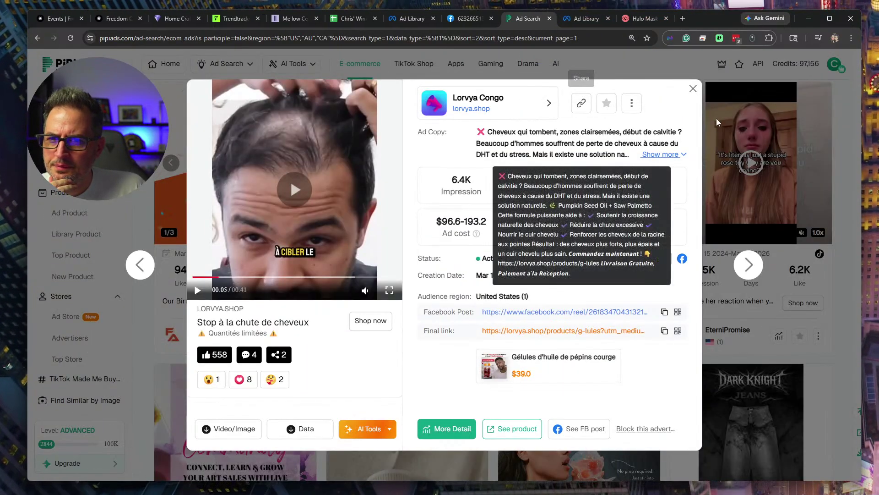
left_click(716, 120)
Browse further ad results such as the mould cleaner, greenhouse and clothing ads, checking their products and run times.
scroll(568, 277, "down", 5)
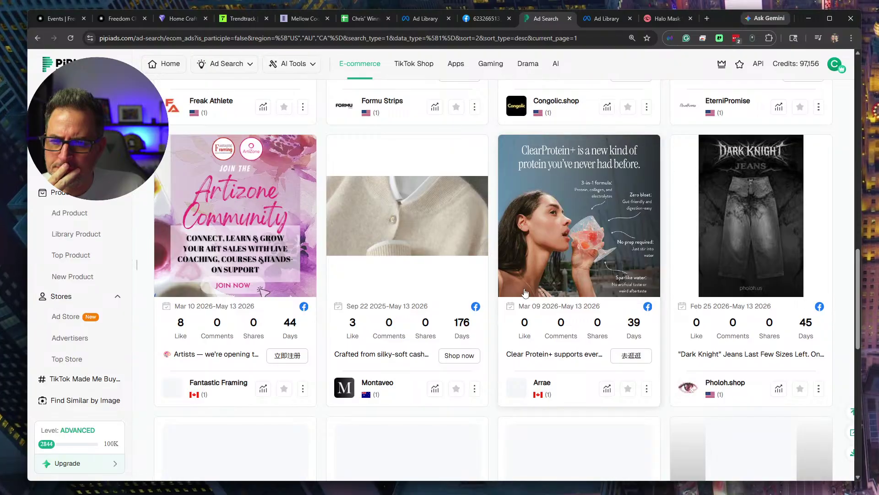
scroll(524, 293, "down", 7)
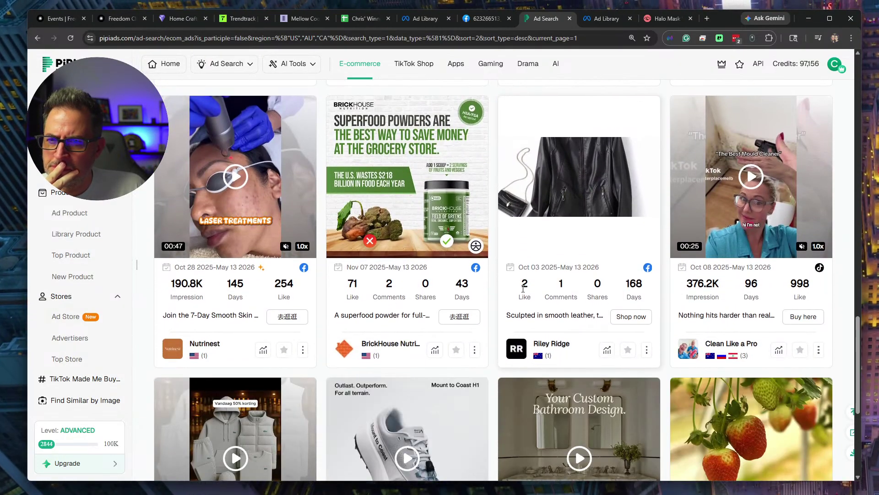
mouse_move(744, 177)
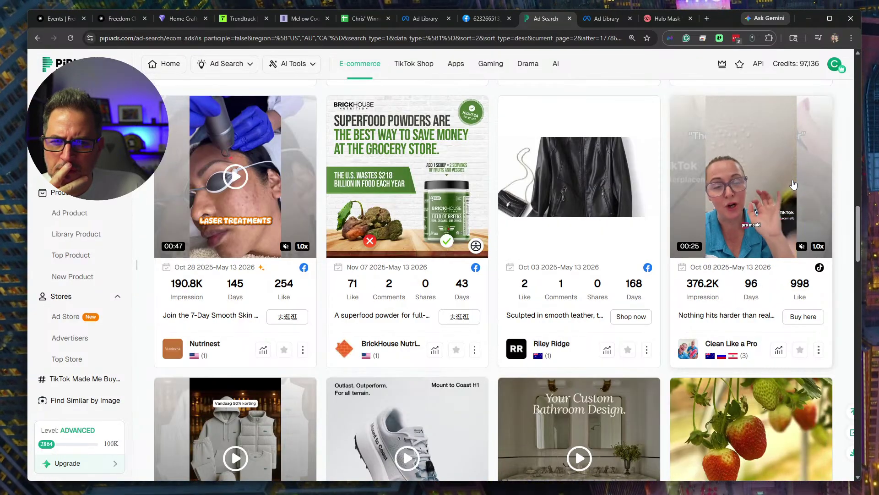
scroll(394, 238, "down", 1)
scroll(454, 182, "down", 3)
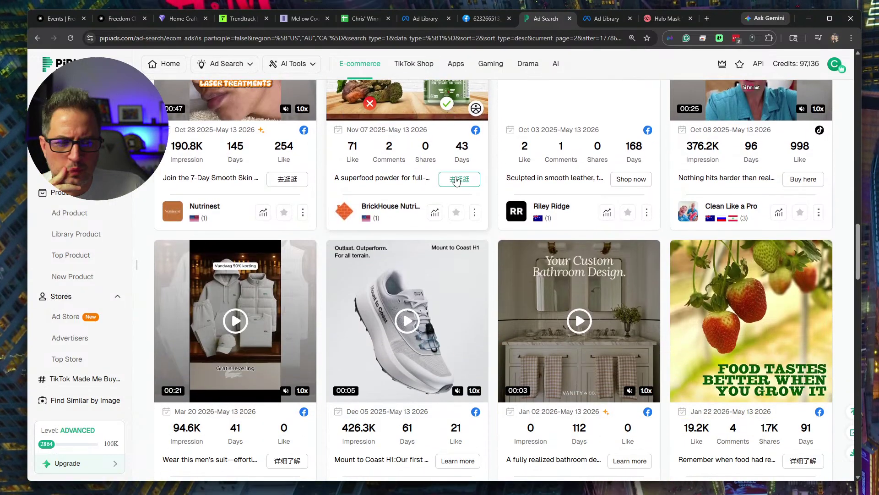
scroll(282, 274, "down", 2)
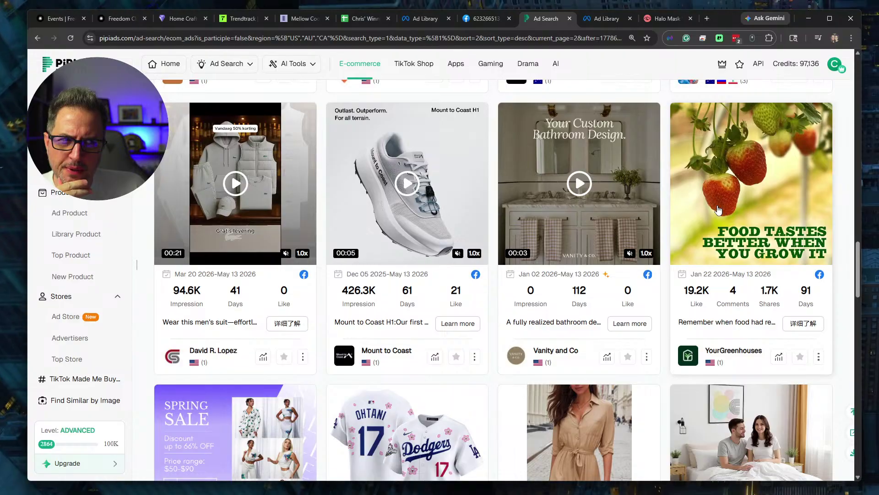
scroll(742, 216, "down", 5)
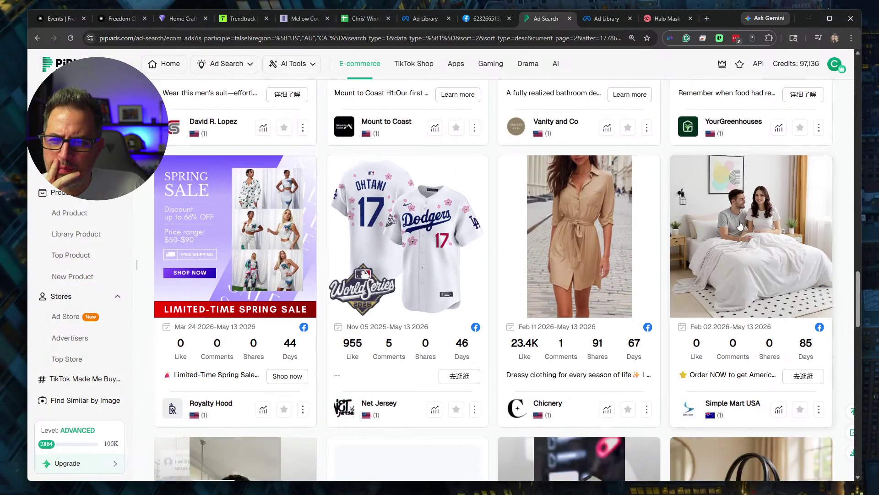
scroll(274, 270, "down", 6)
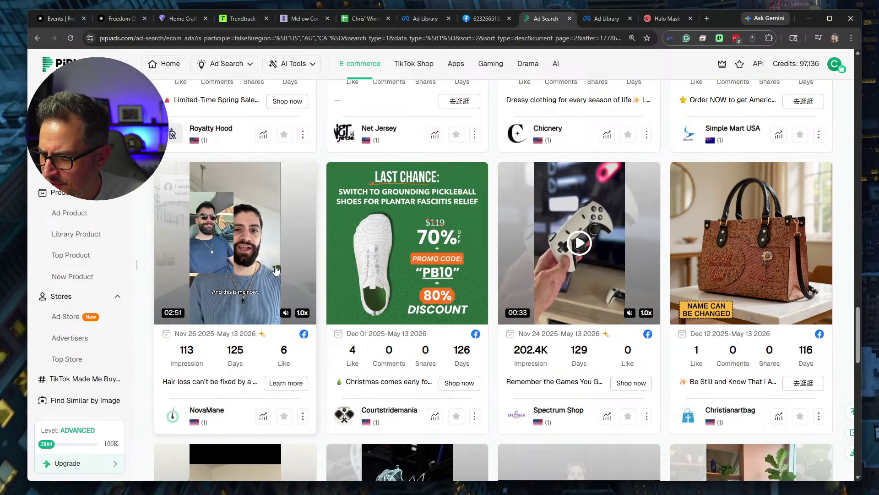
Inspect NovaMane's hair loss ad and its Hair Regrowth Complete Protocol product page, then close both.
left_click(293, 383)
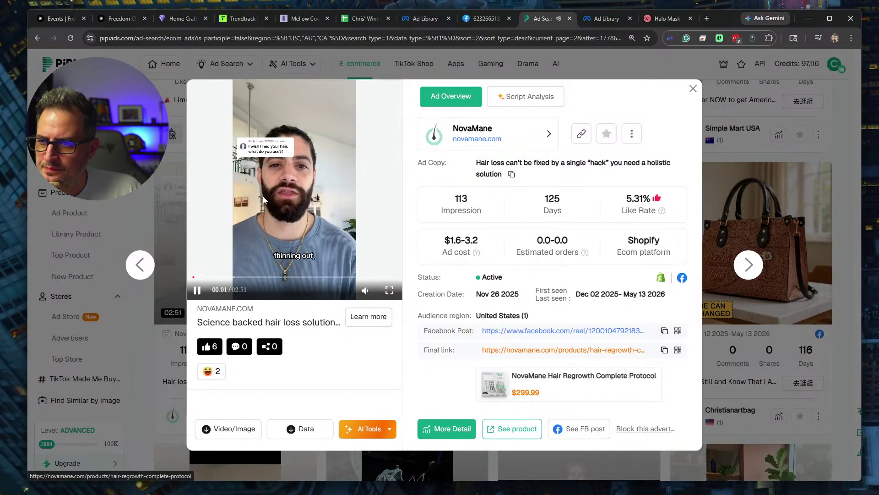
left_click(399, 272)
left_click(527, 350)
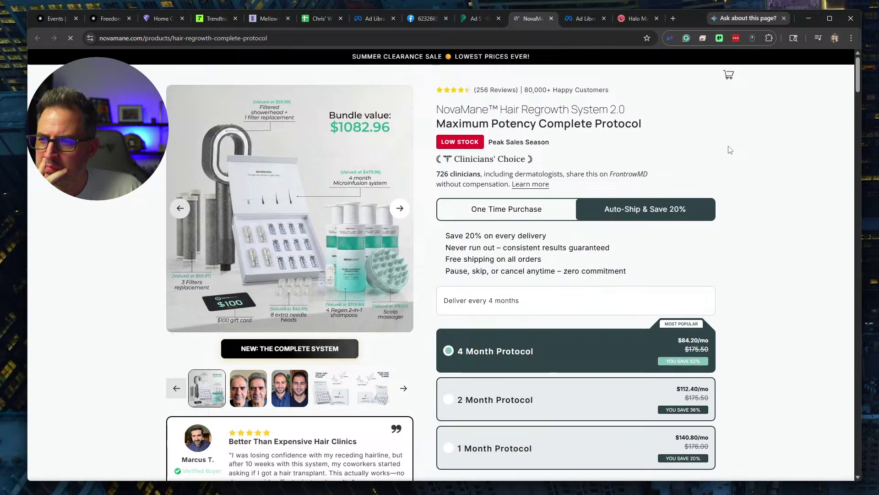
left_click(550, 18)
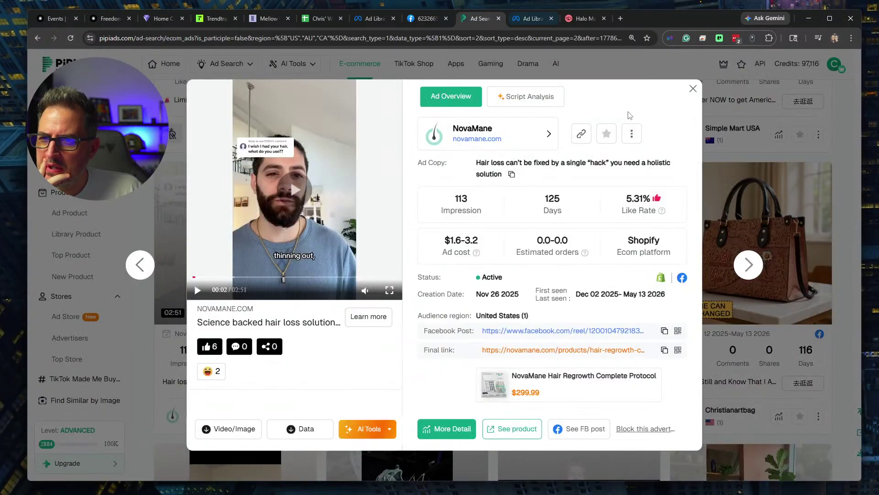
left_click(693, 89)
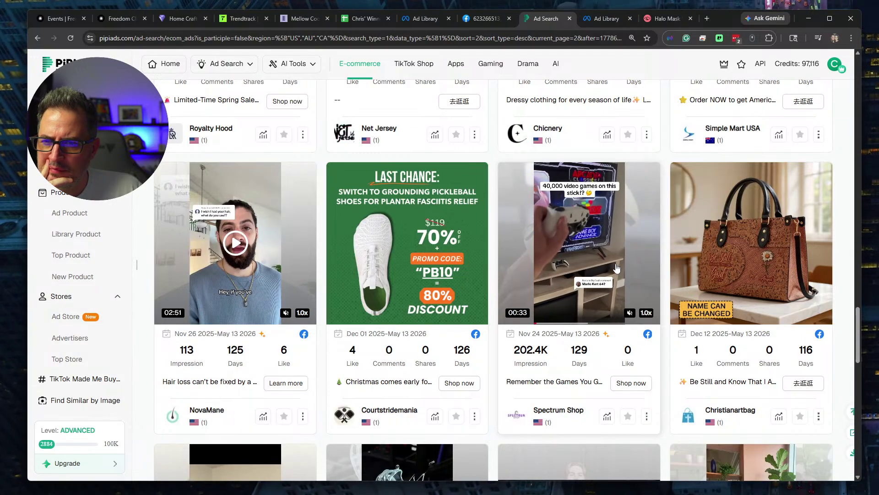
Browse down the ad results and inspect Seure's carbon fiber Apple Watch band ad details, closing them when done.
scroll(616, 267, "down", 4)
scroll(616, 268, "down", 3)
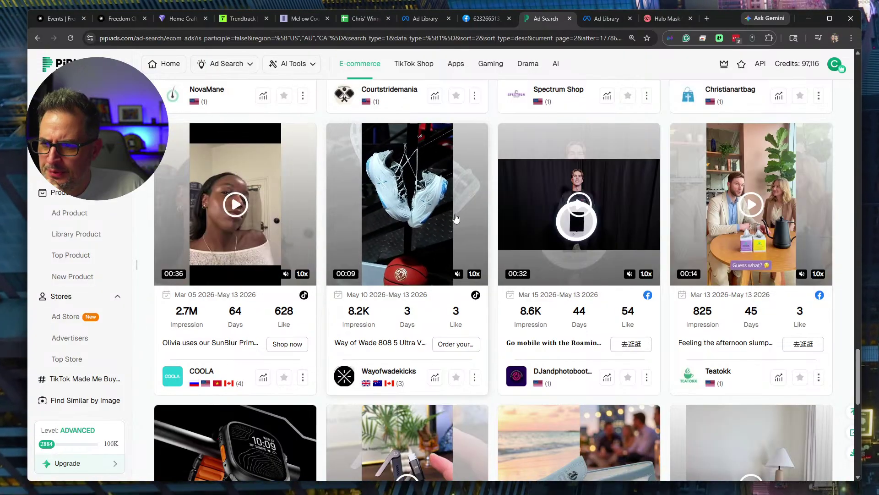
scroll(456, 217, "down", 5)
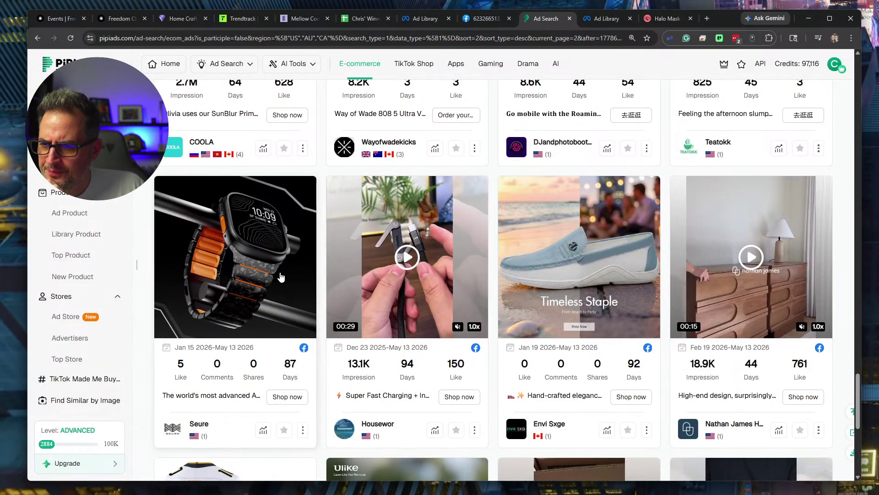
scroll(281, 277, "down", 2)
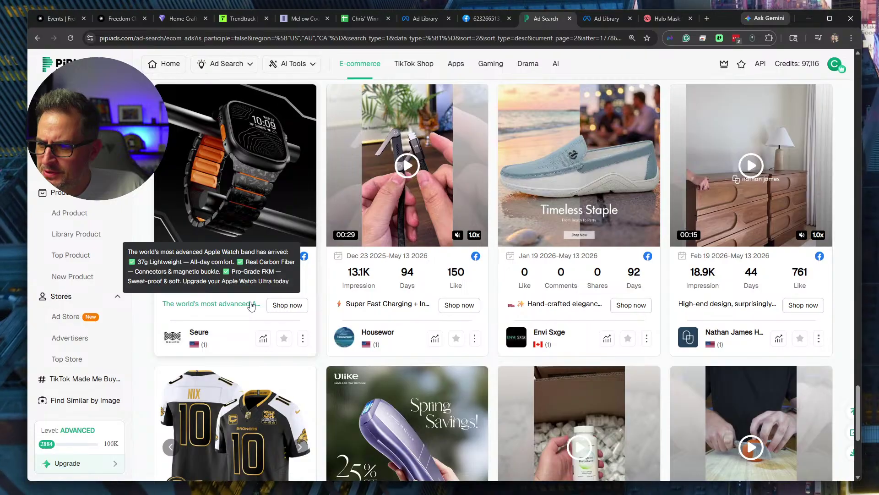
left_click(280, 307)
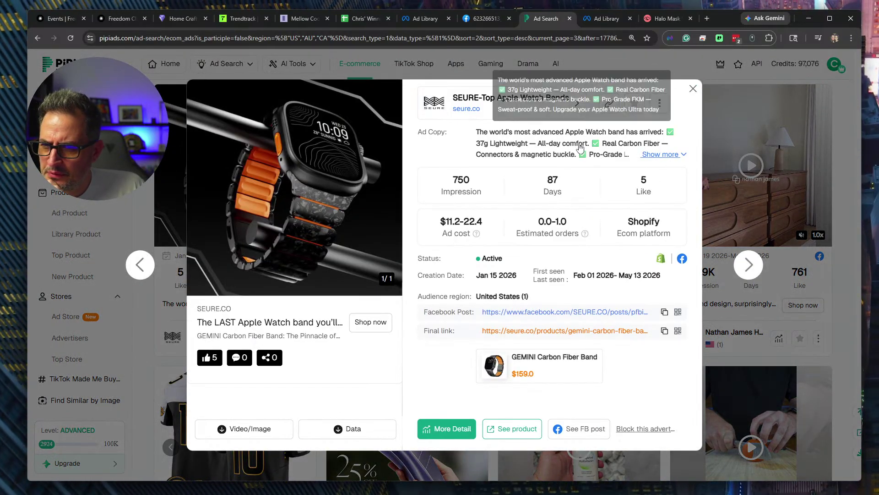
left_click(693, 89)
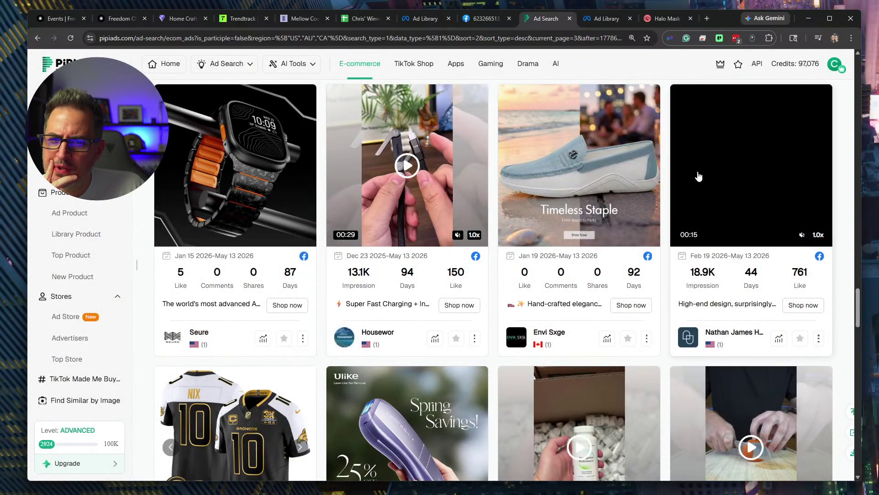
Check the Nathan James dresser, Dmnd Edge knife sharpener and envitamin multivitamin video ads.
scroll(763, 172, "up", 1)
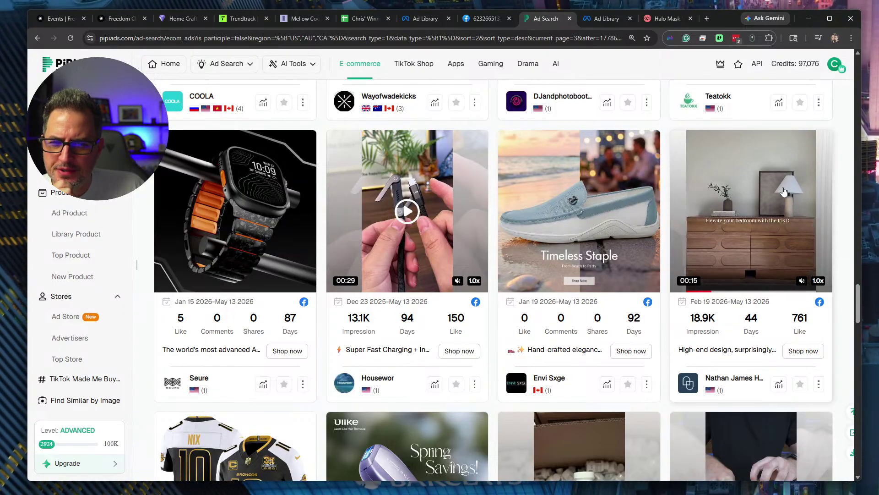
scroll(781, 197, "down", 5)
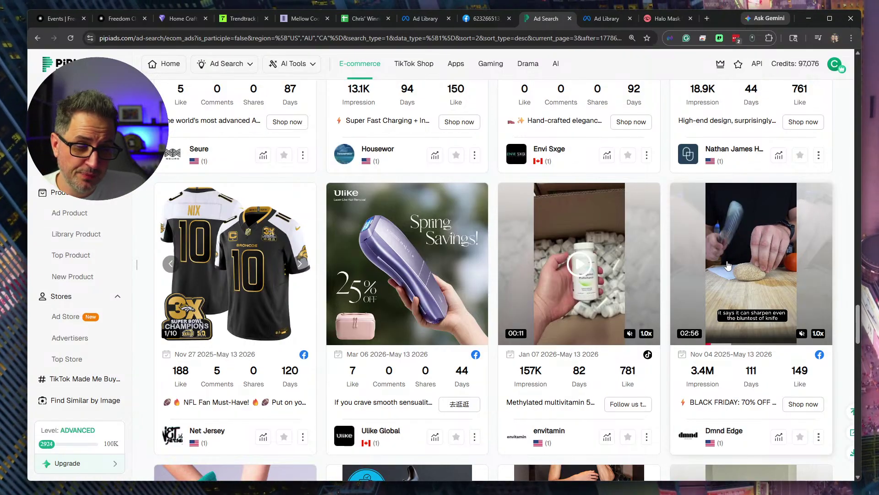
mouse_move(616, 255)
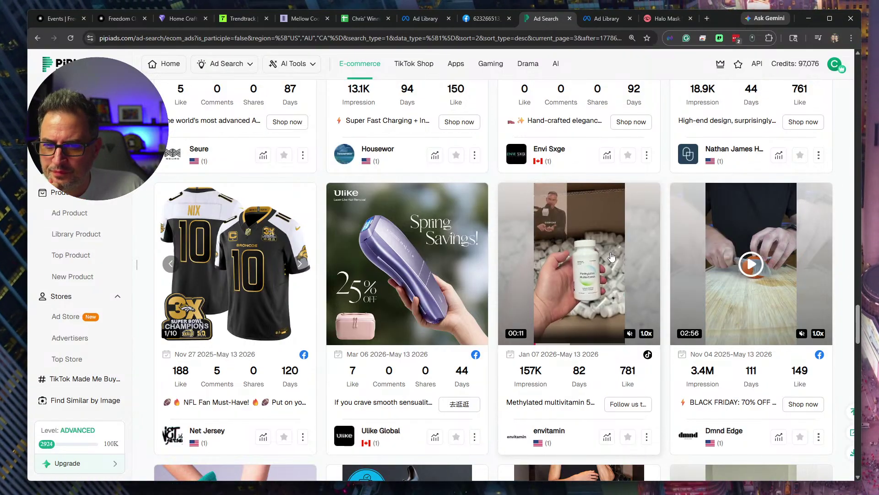
scroll(449, 268, "down", 1)
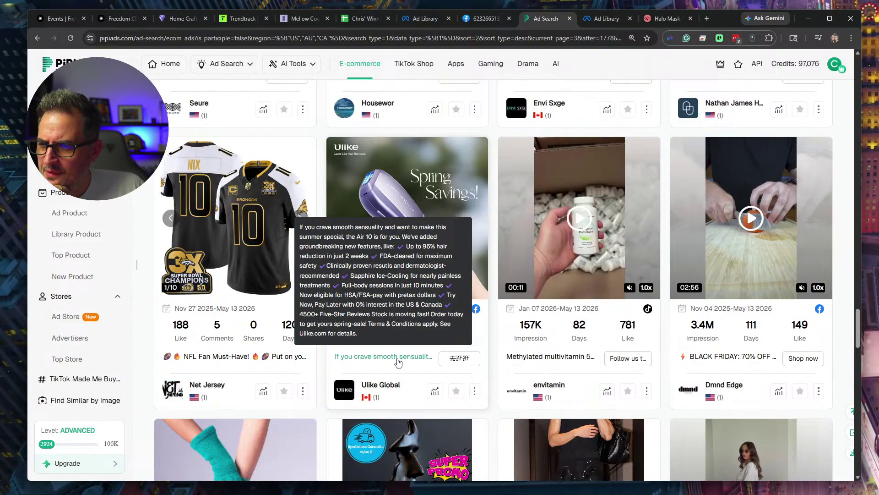
Inspect Ulike's hair removal ad and its promotion page, declining the Australian store redirect, and close both.
left_click(453, 358)
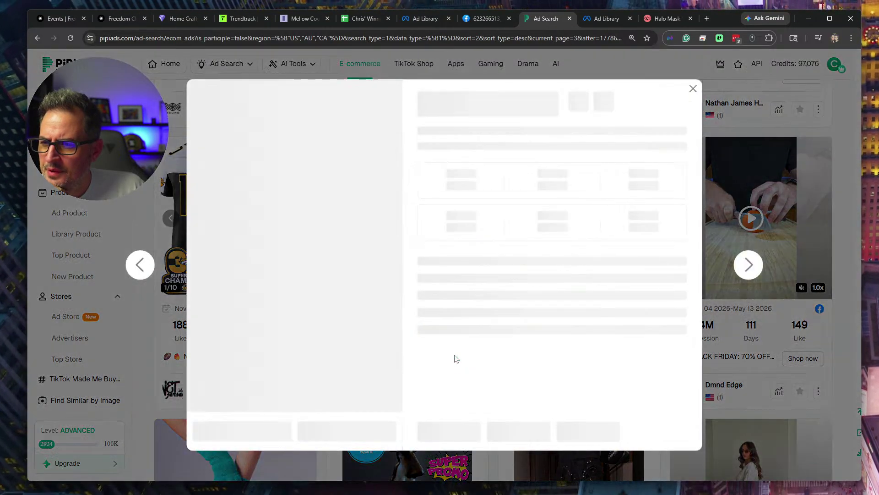
left_click(545, 332)
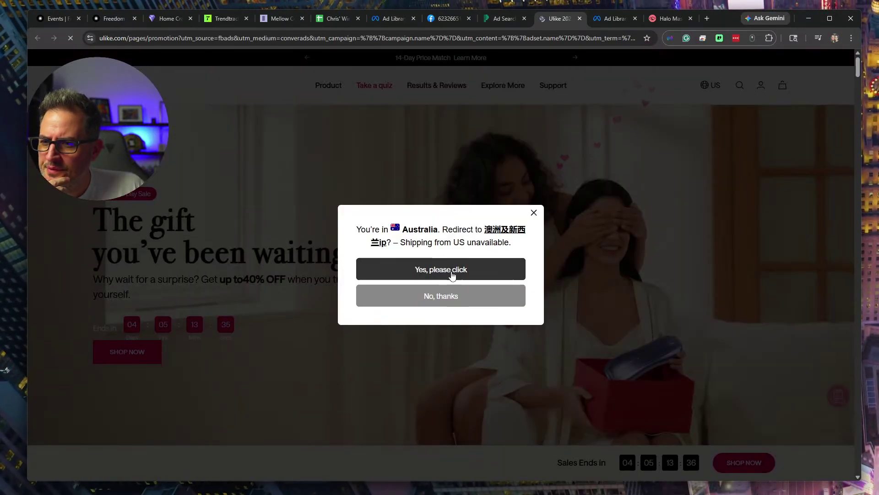
left_click(454, 295)
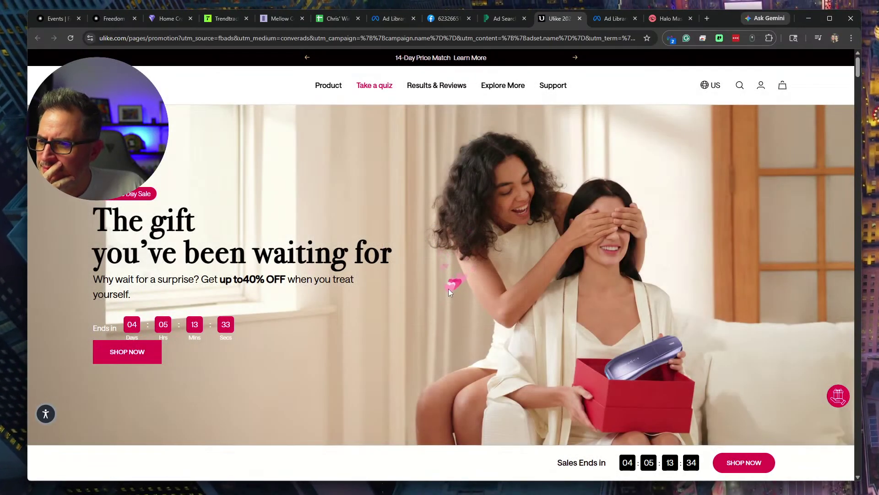
scroll(449, 292, "down", 7)
left_click(645, 163)
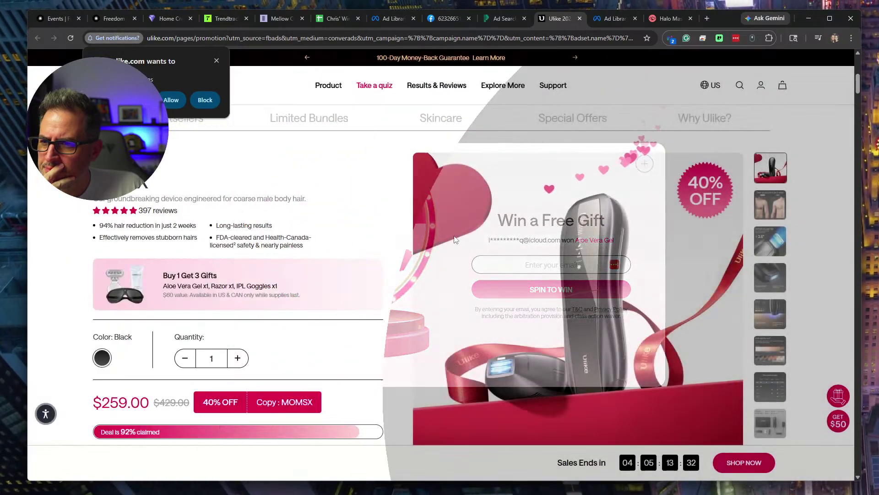
scroll(367, 282, "down", 8)
scroll(364, 284, "up", 11)
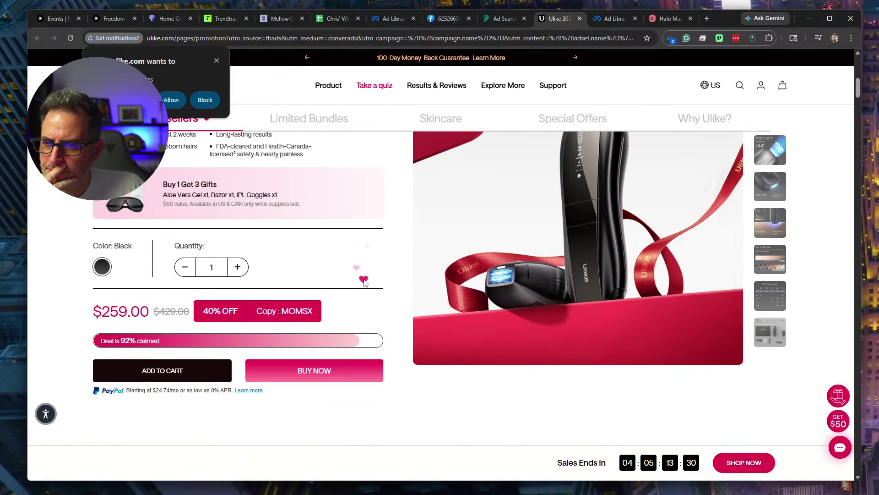
scroll(364, 284, "down", 10)
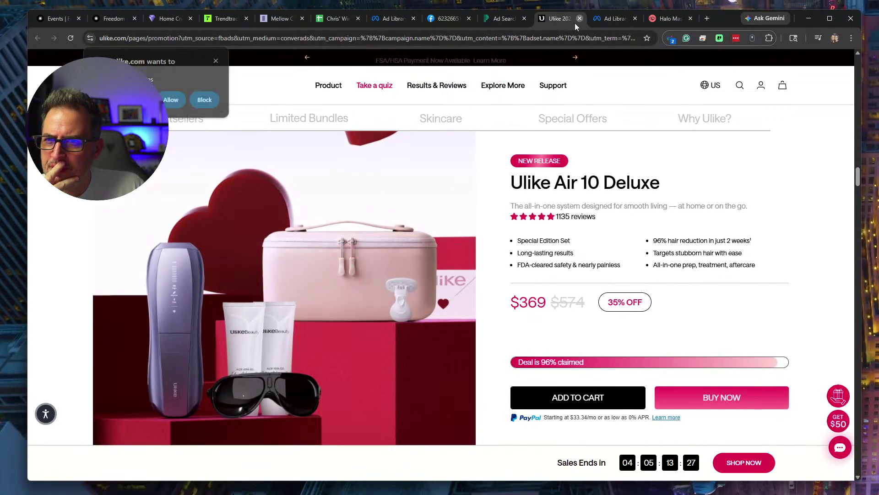
left_click(579, 19)
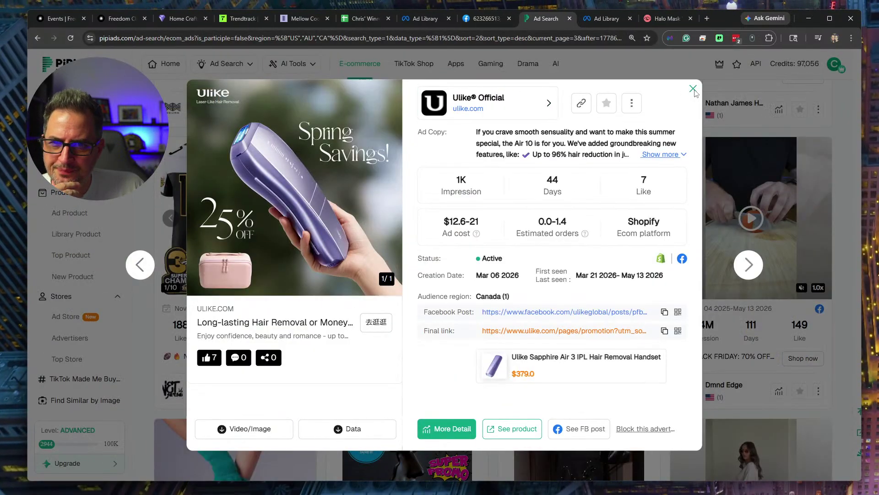
left_click(693, 89)
View the first three images of Parsley and Me's ad and preview the LÉGOE HERITAGE pants video.
scroll(308, 252, "down", 5)
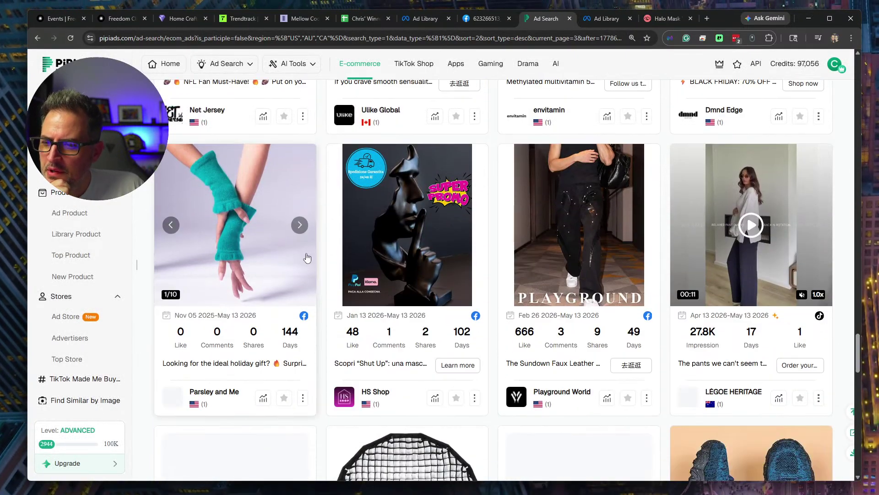
left_click(300, 226)
left_click(301, 227)
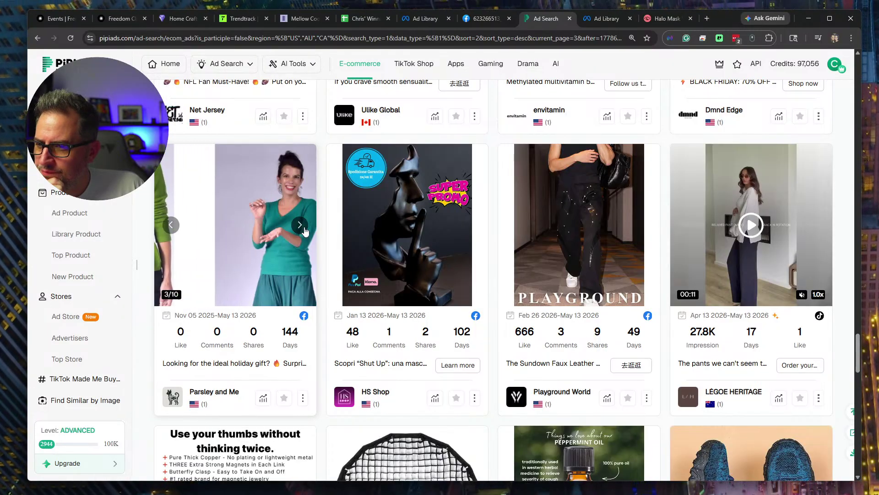
mouse_move(736, 214)
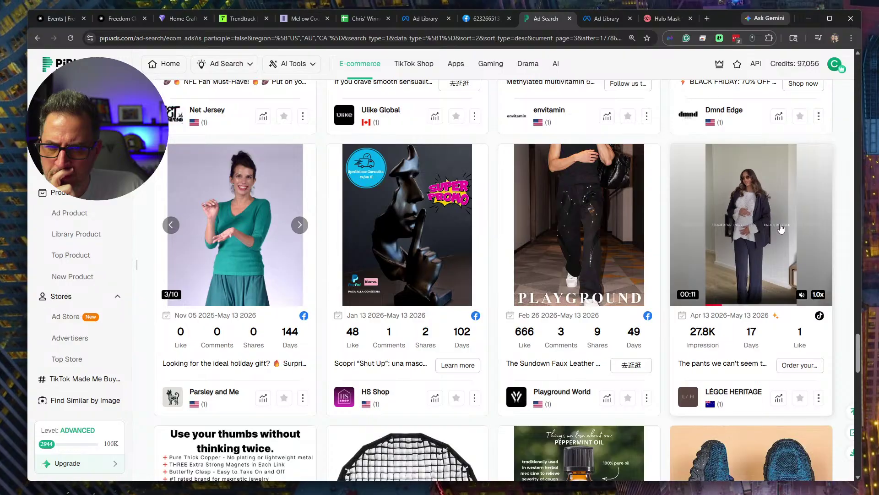
Browse further results such as the magnetic bracelet, peppermint oil, watch and ChicVerse clothing ads, checking their products and run times.
scroll(781, 228, "down", 5)
scroll(782, 228, "down", 2)
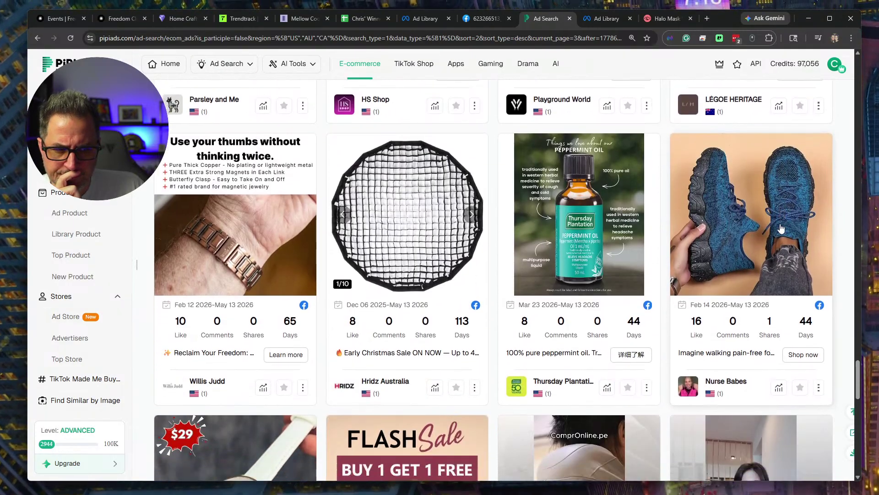
scroll(780, 225, "down", 5)
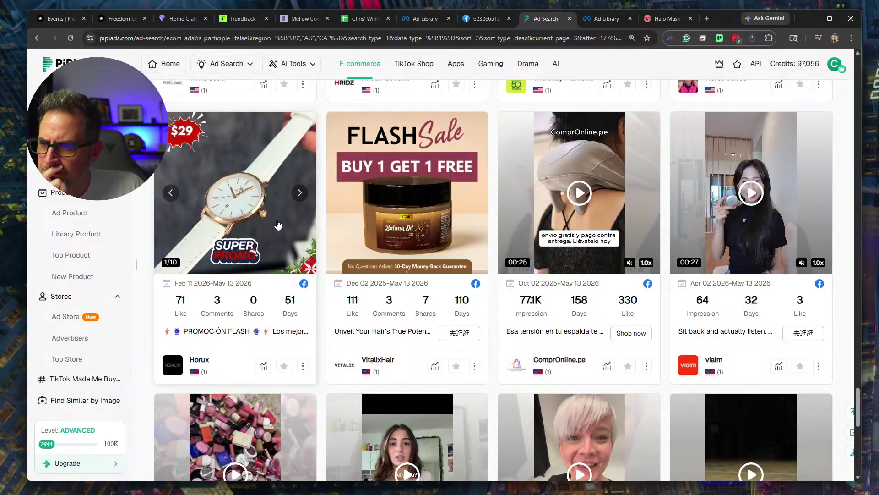
scroll(270, 224, "down", 4)
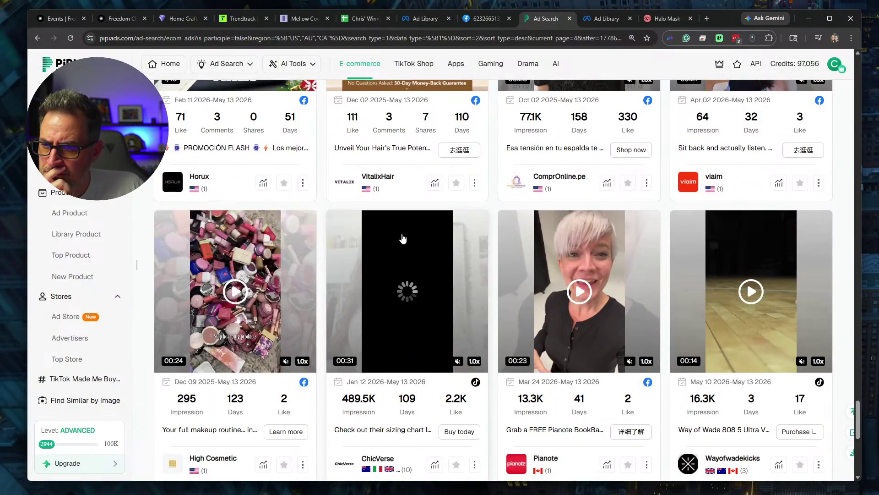
scroll(412, 233, "down", 1)
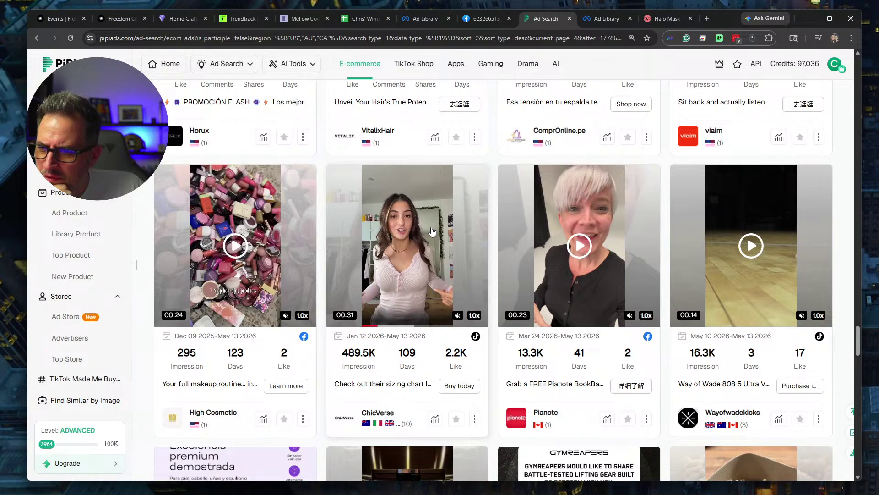
scroll(432, 231, "down", 1)
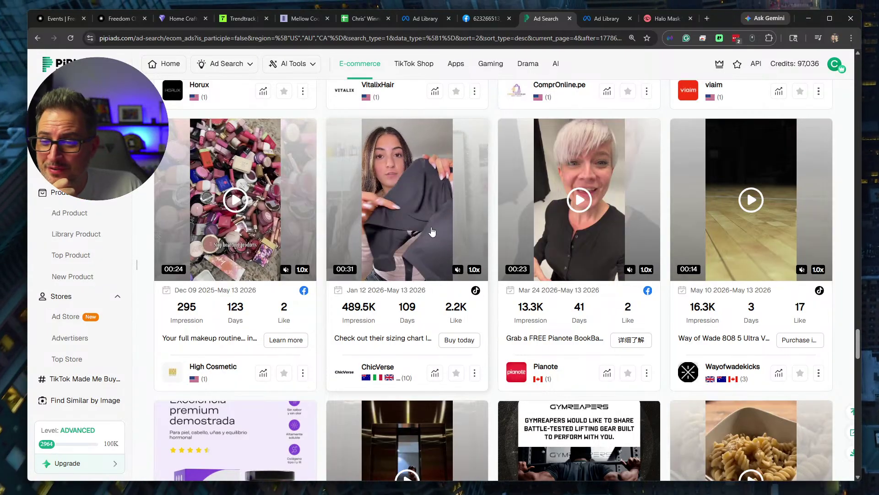
mouse_move(563, 211)
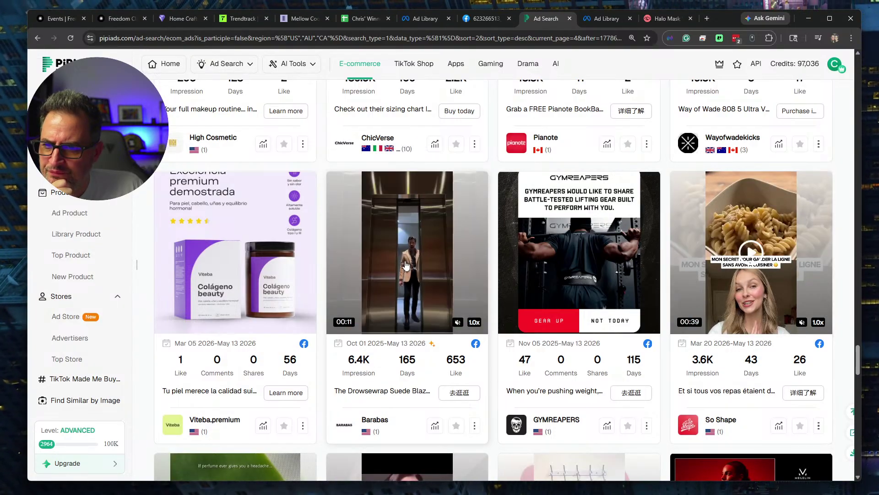
Examine the next results, including the jelly bra, red light therapy bag, pillow, power bank and watch ads.
scroll(430, 255, "down", 5)
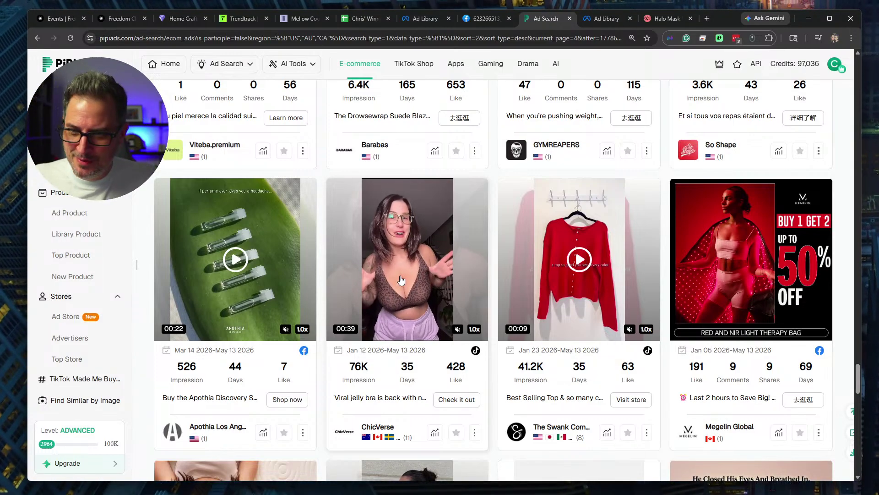
scroll(570, 274, "down", 7)
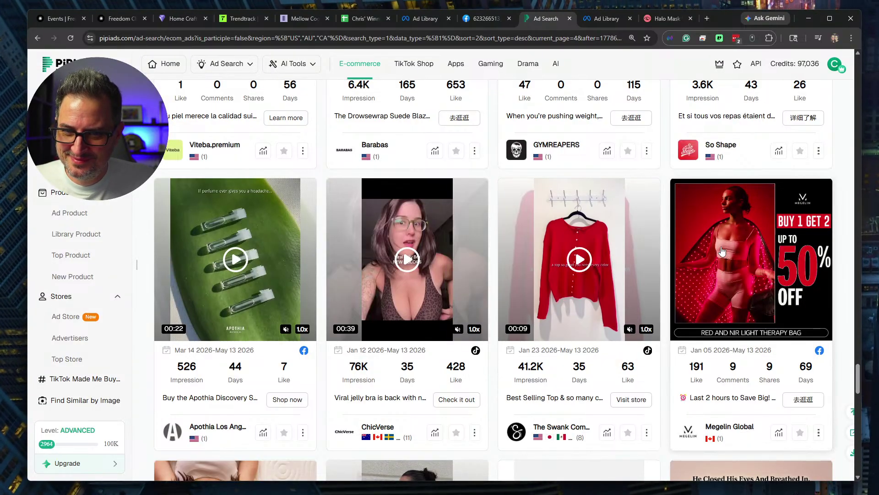
scroll(722, 251, "up", 6)
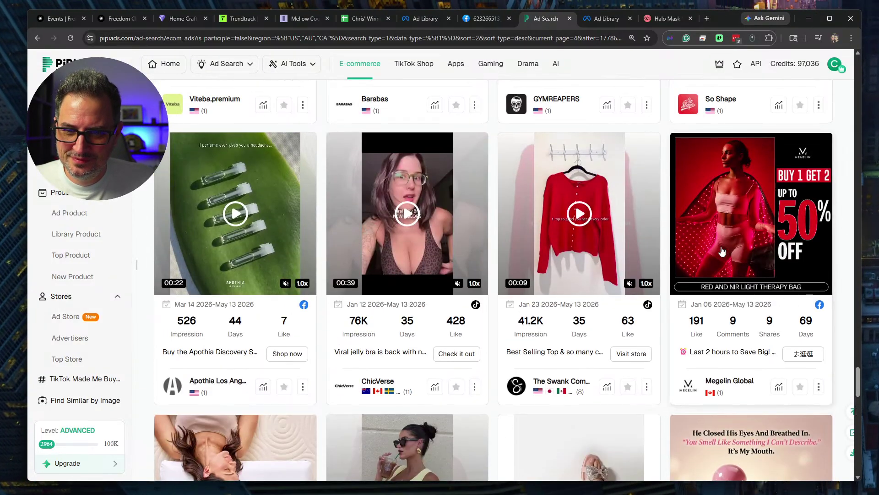
scroll(722, 251, "down", 8)
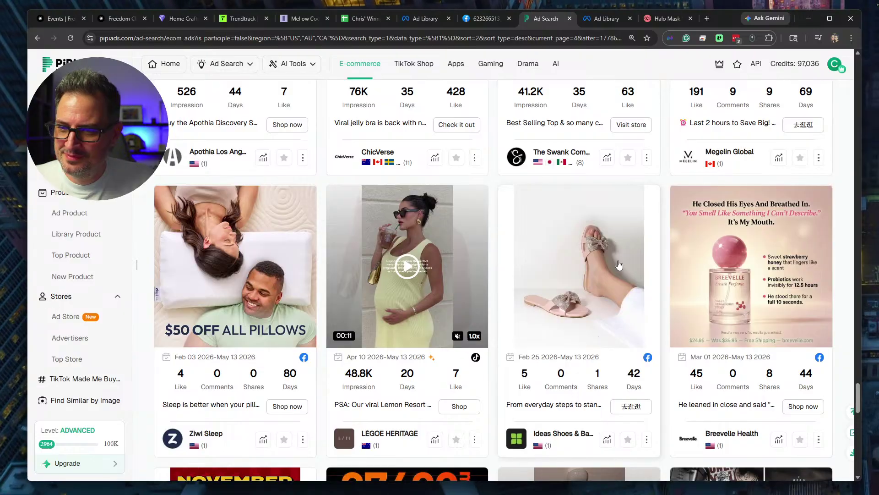
scroll(561, 269, "up", 1)
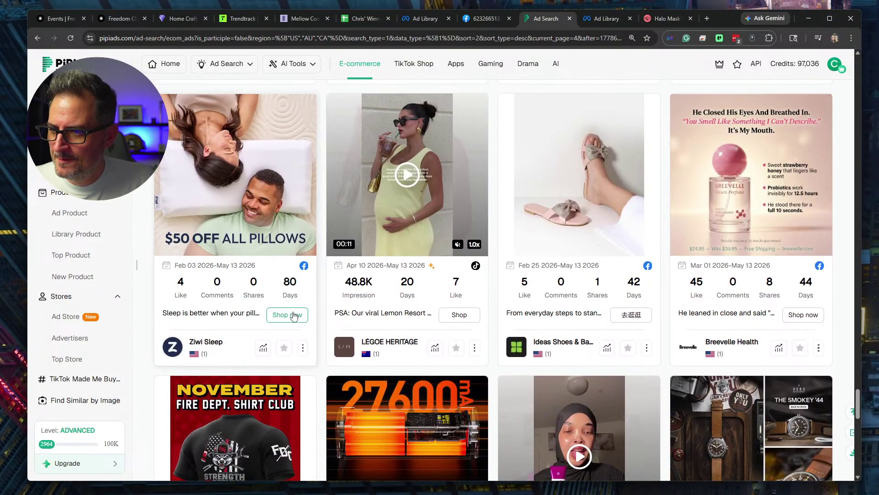
scroll(603, 252, "down", 5)
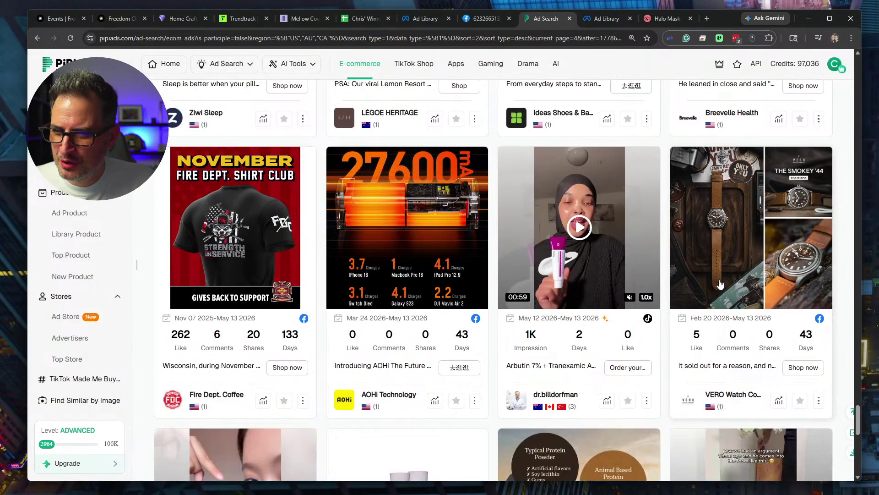
scroll(720, 284, "down", 6)
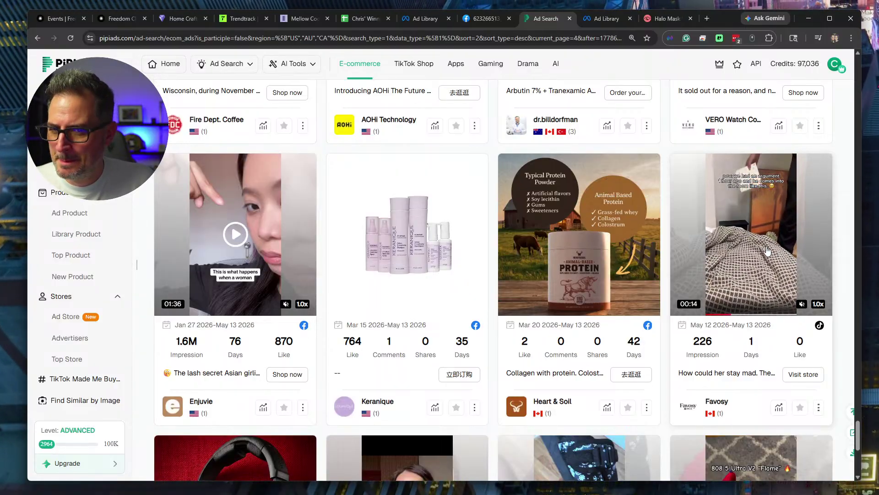
Inspect the details of Hiya Health's Kids Bedtime Essentials ad, close them and return to the results.
scroll(768, 250, "down", 6)
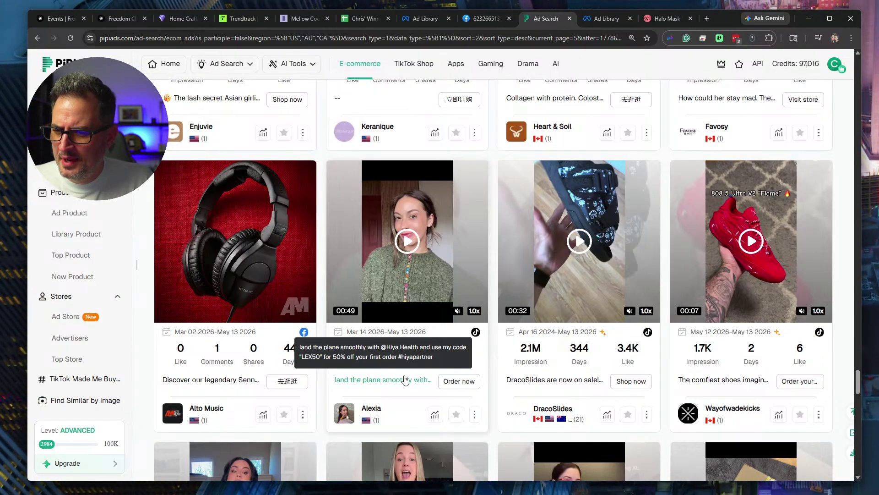
left_click(456, 383)
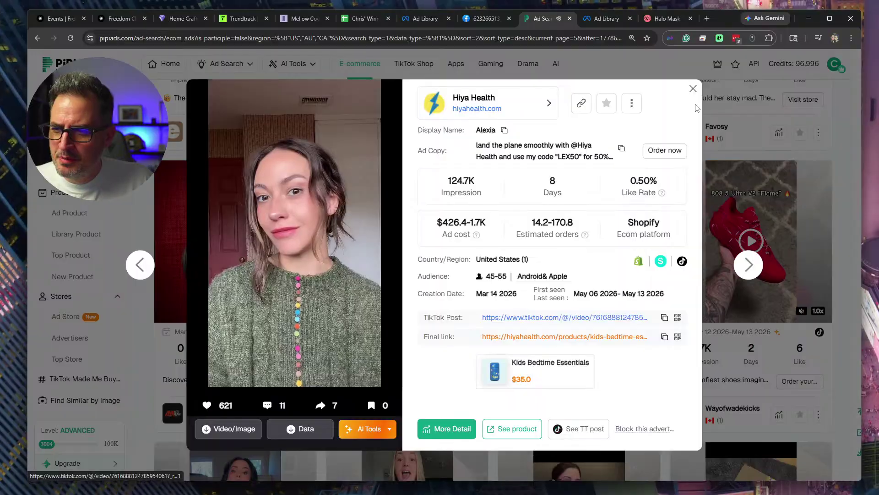
left_click(693, 88)
scroll(494, 243, "down", 5)
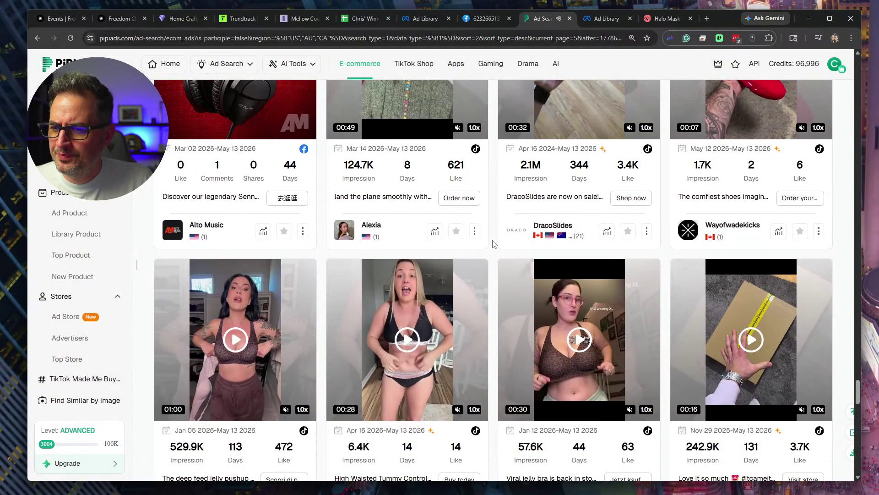
Reopen Hiya Health's ad, view the second and third images on the Kids Bedtime Essentials product page, and return to the results.
scroll(495, 242, "up", 4)
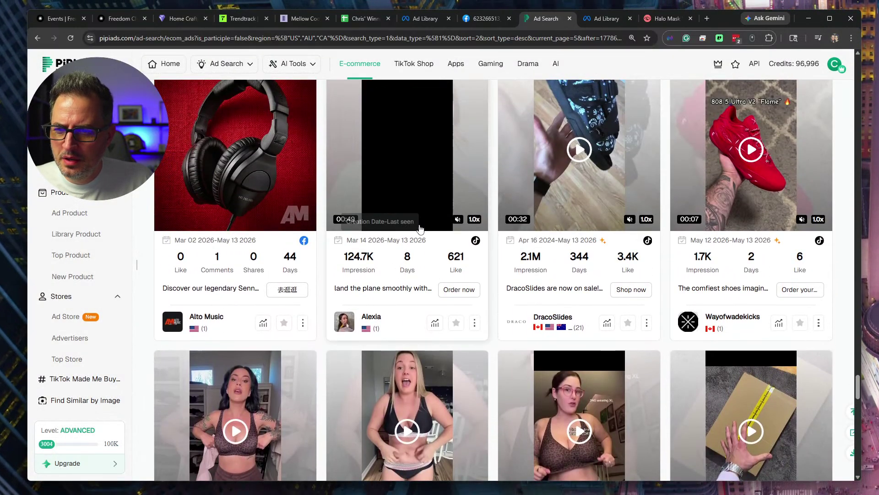
left_click(419, 228)
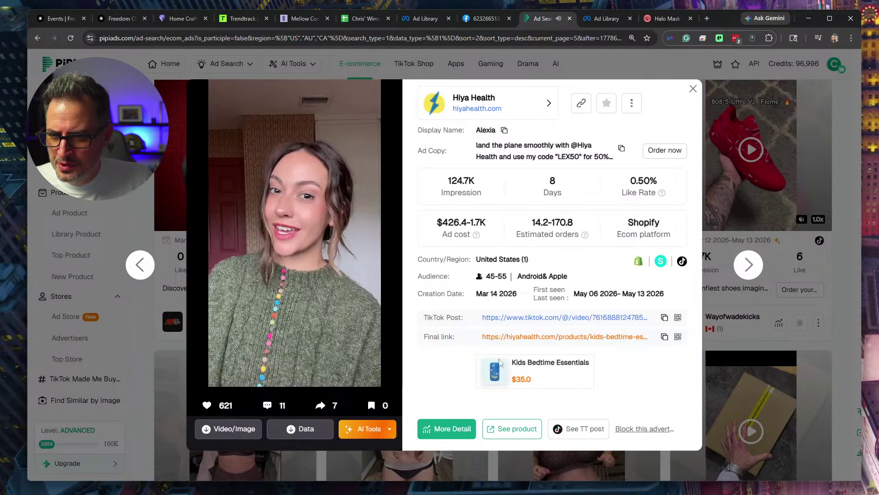
left_click(522, 358)
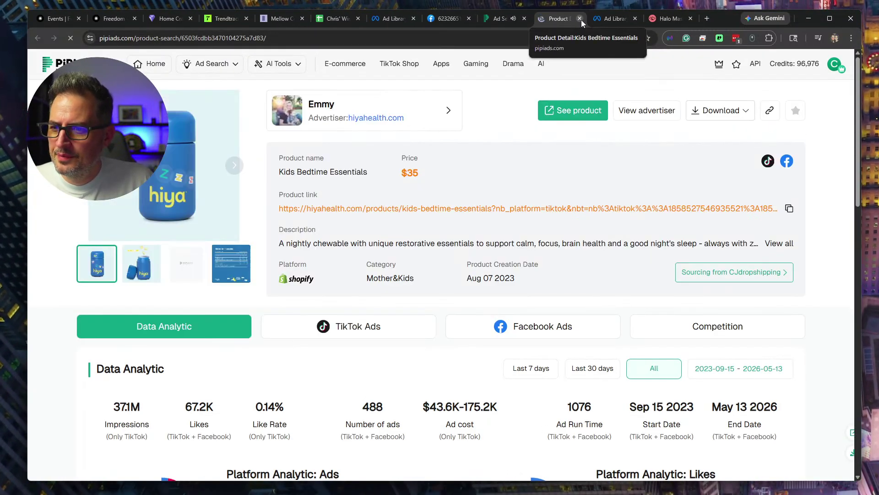
left_click(146, 267)
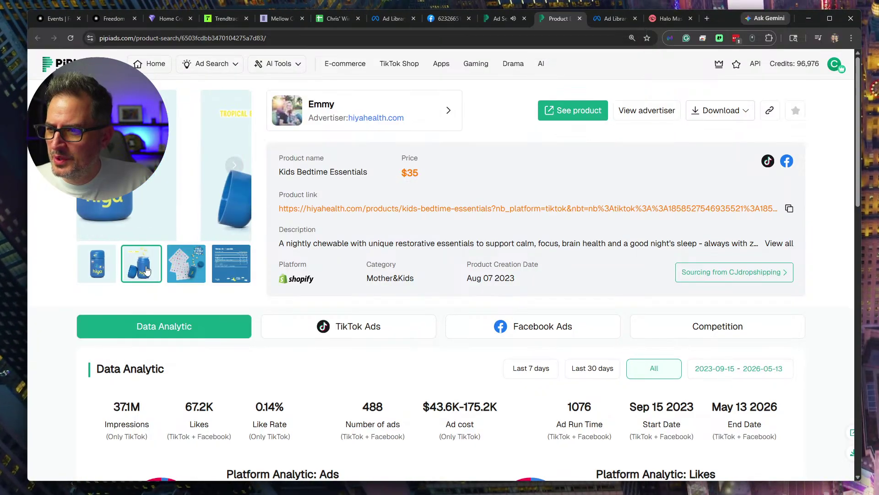
left_click(188, 268)
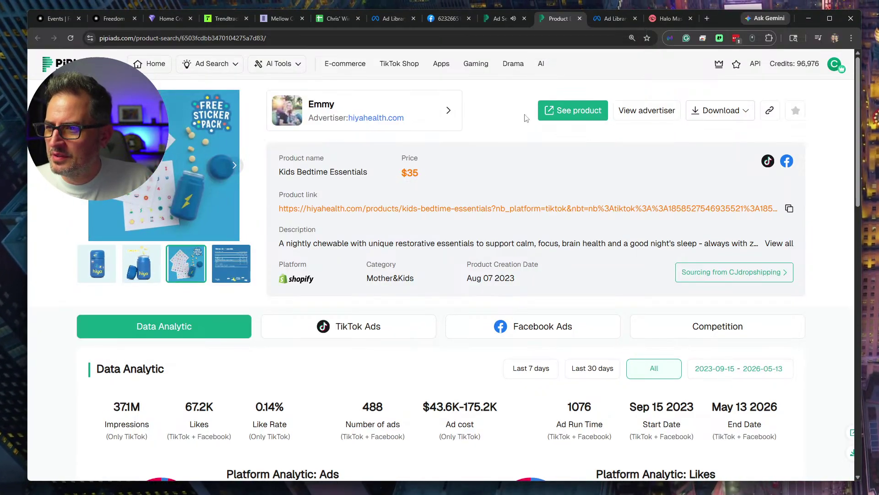
left_click(580, 18)
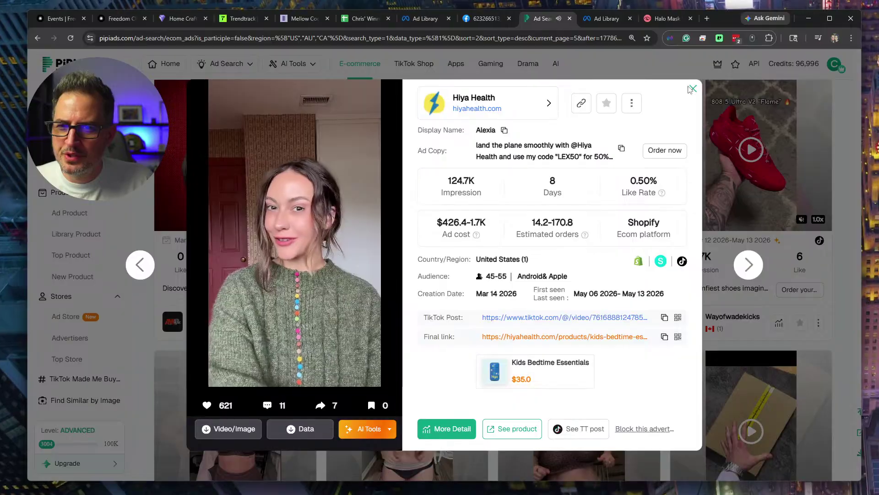
key("Escape")
Inspect Clickie's fidget keychain ad details and try to visit its product page through the final link.
scroll(383, 308, "down", 5)
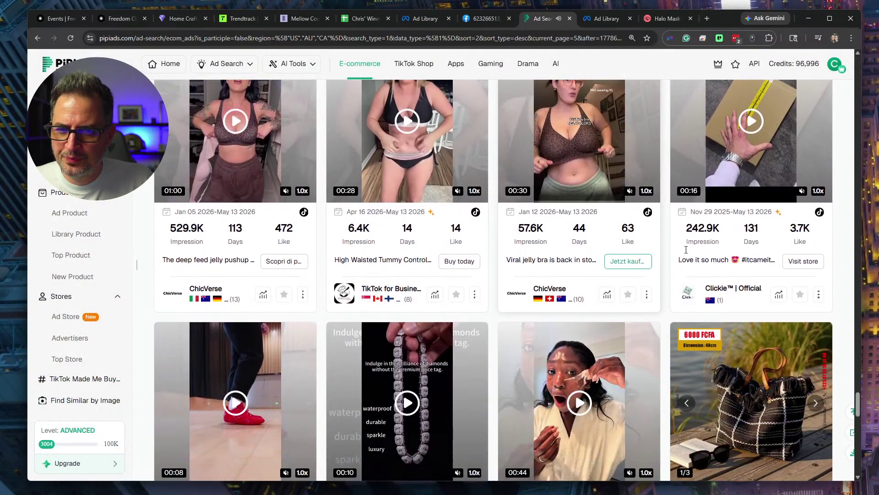
scroll(735, 255, "up", 3)
mouse_move(758, 256)
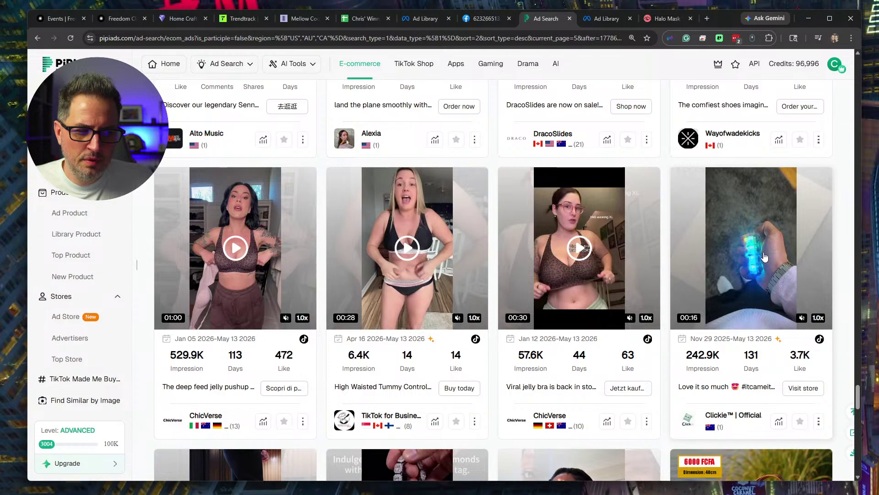
left_click(764, 256)
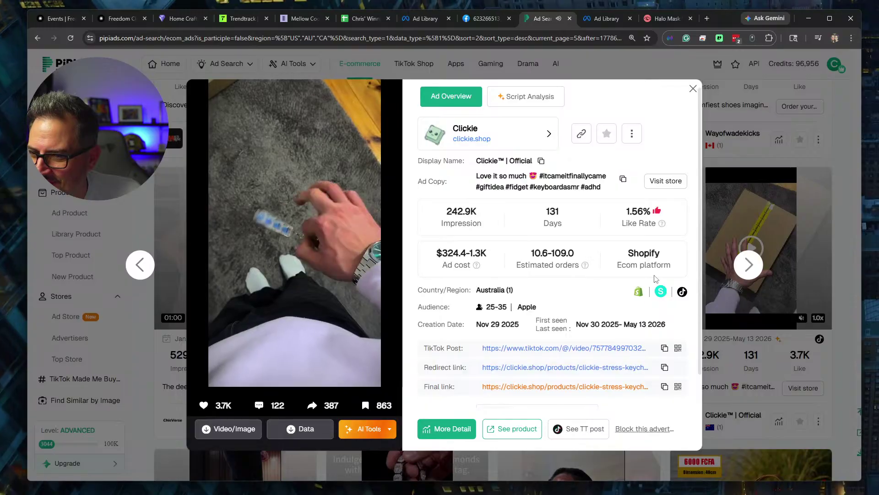
left_click(520, 388)
left_click(502, 19)
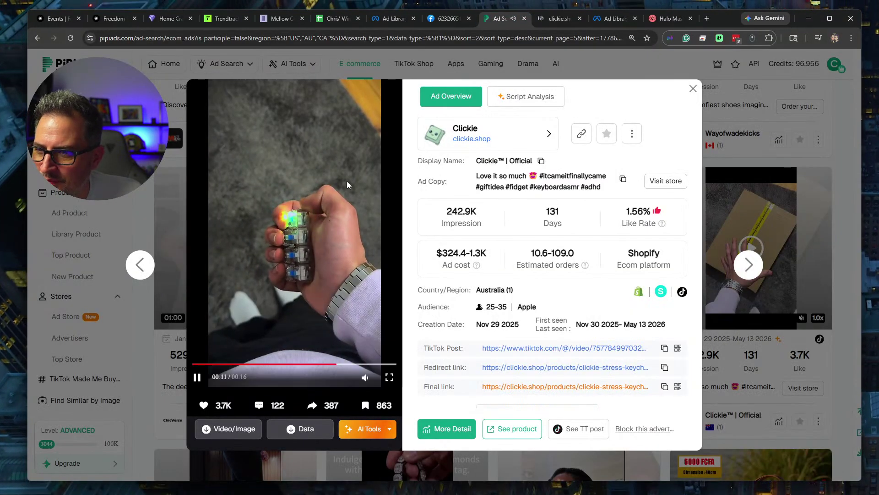
left_click(546, 18)
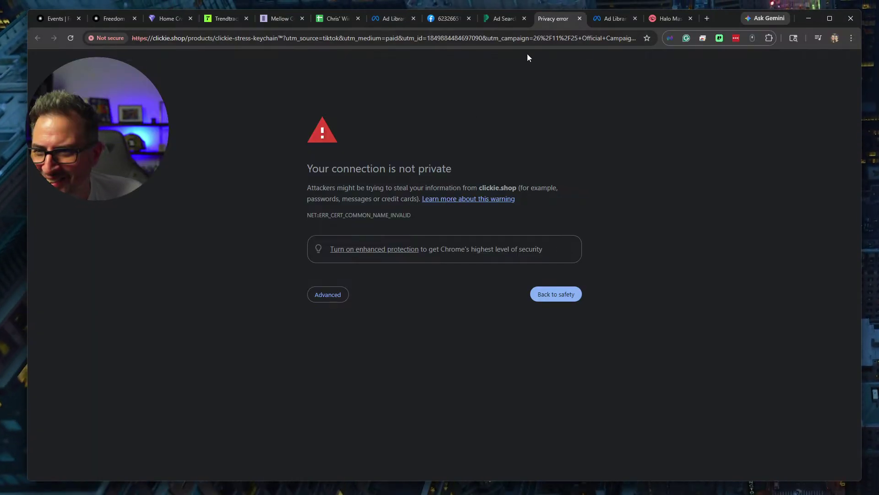
left_click(578, 19)
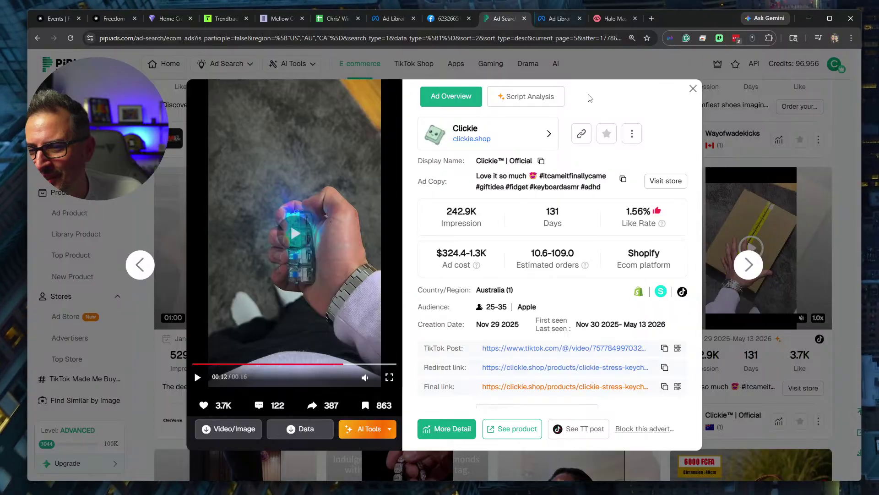
Try Clickie's redirect link to the product page, and close the ad's details.
left_click(534, 368)
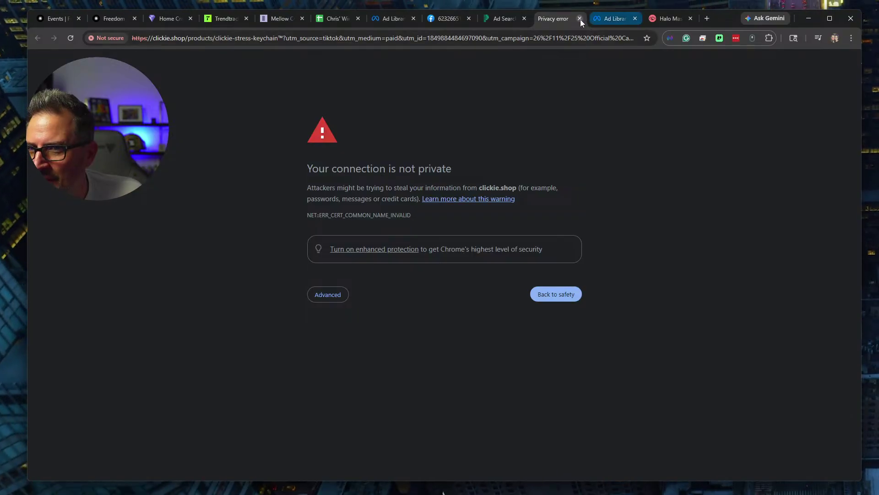
left_click(580, 19)
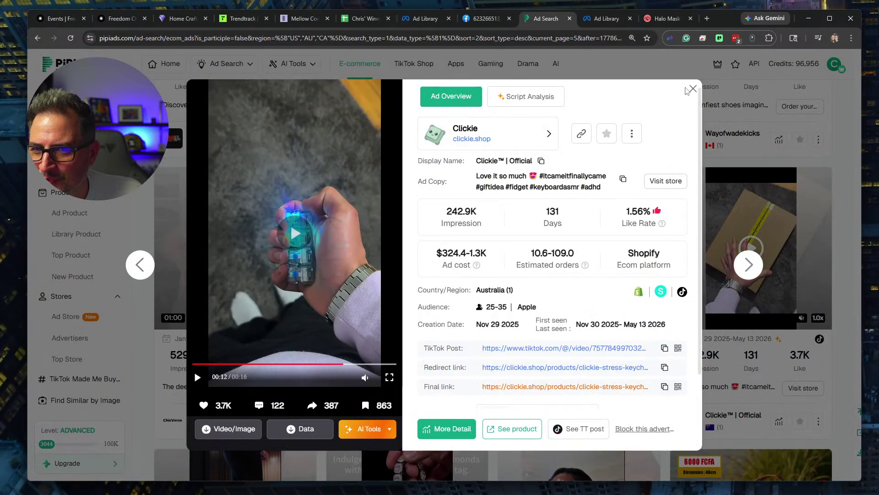
key("Escape")
View all three images of TouAchat's woven bag ad in the next results.
scroll(515, 200, "down", 5)
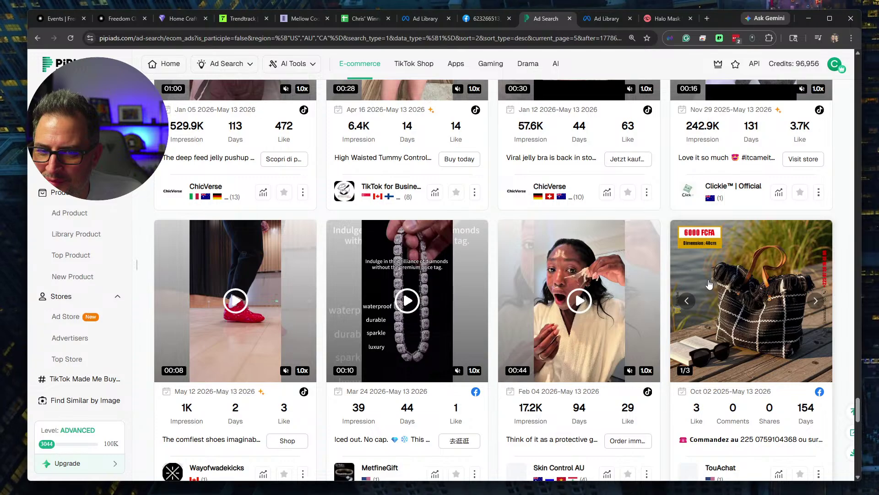
scroll(384, 265, "down", 2)
left_click(817, 211)
left_click(817, 210)
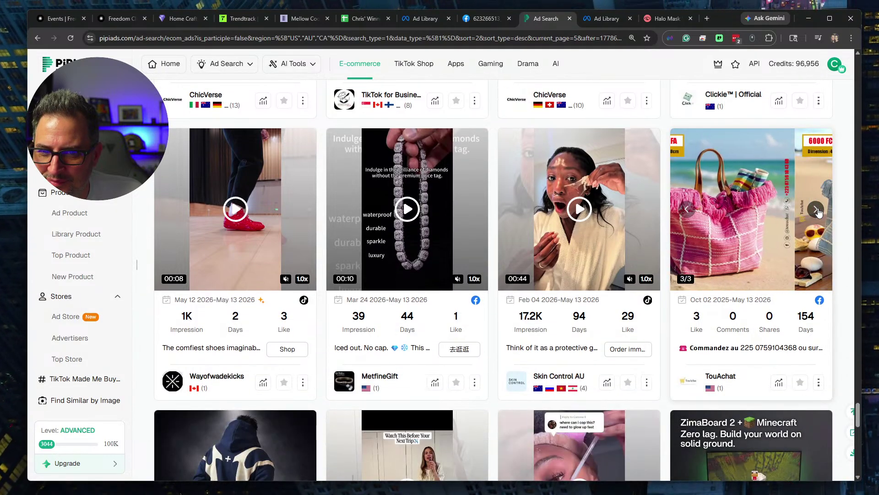
left_click(817, 210)
left_click(817, 211)
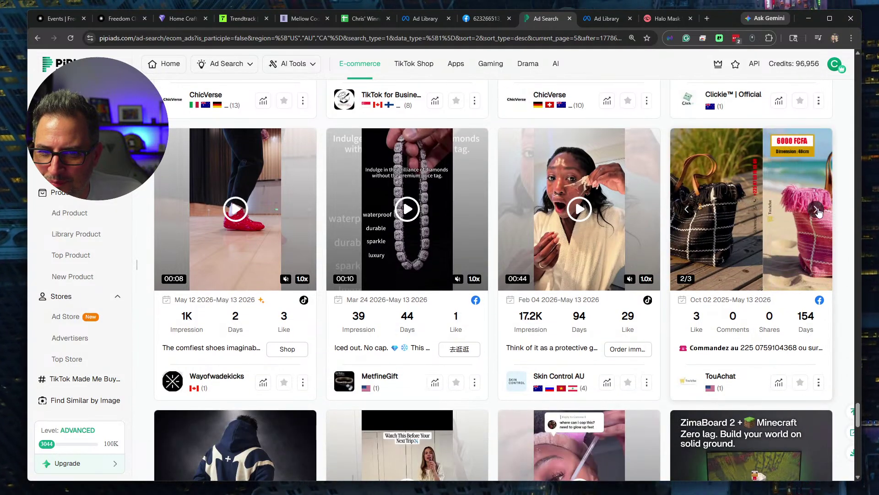
left_click(817, 210)
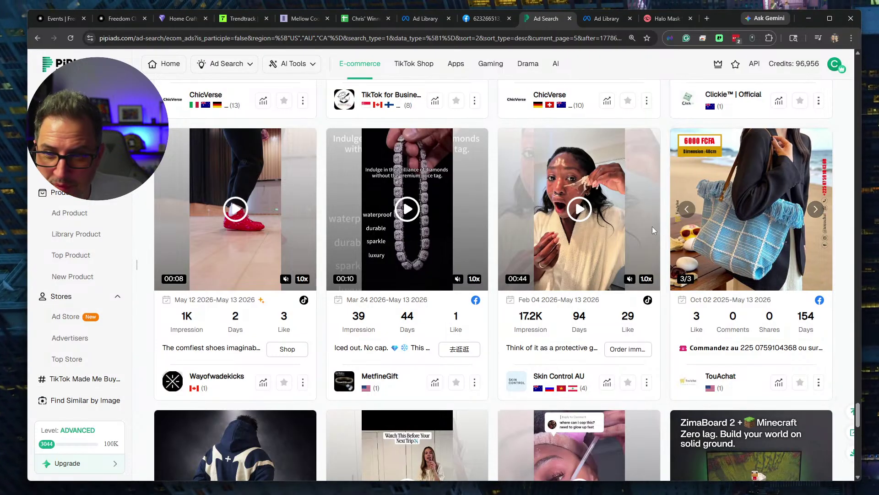
Preview the Skin Control AU skincare video and Wayofwadekicks' red shoe video.
mouse_move(602, 215)
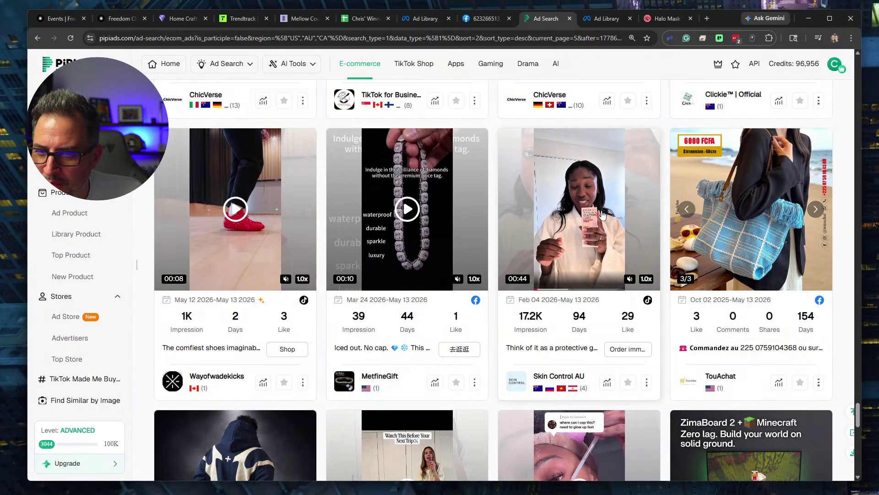
mouse_move(268, 234)
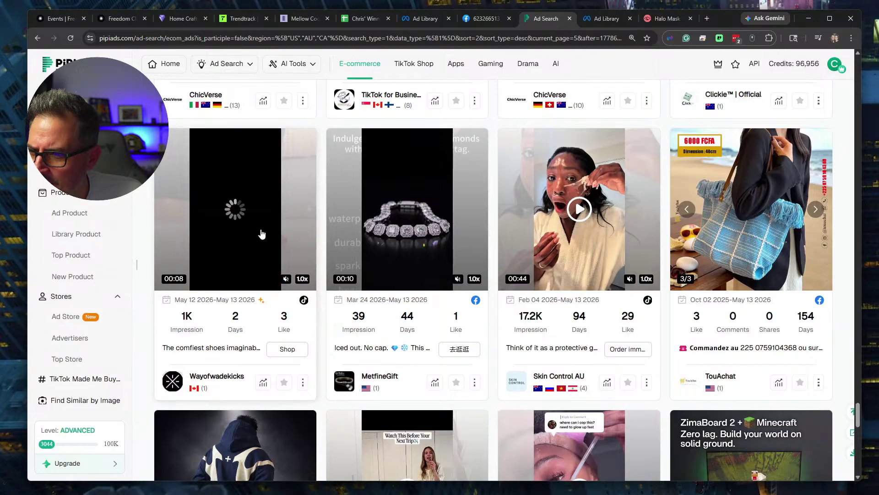
scroll(261, 234, "down", 5)
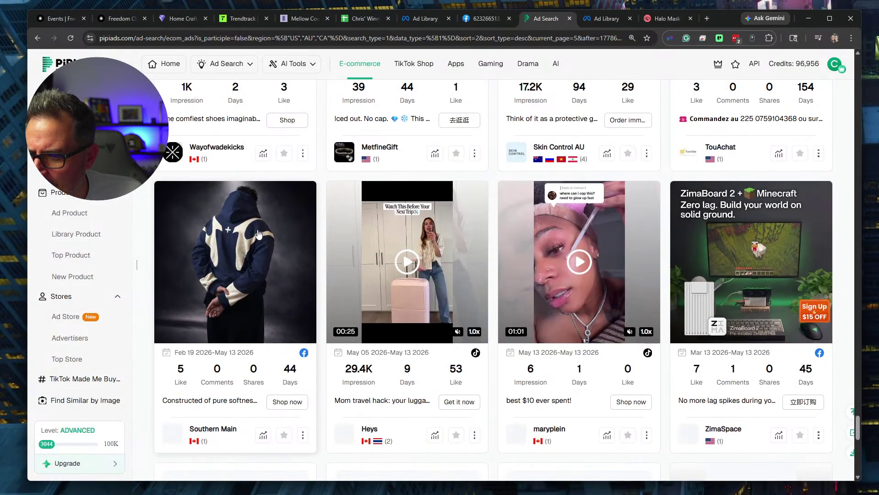
scroll(256, 218, "up", 5)
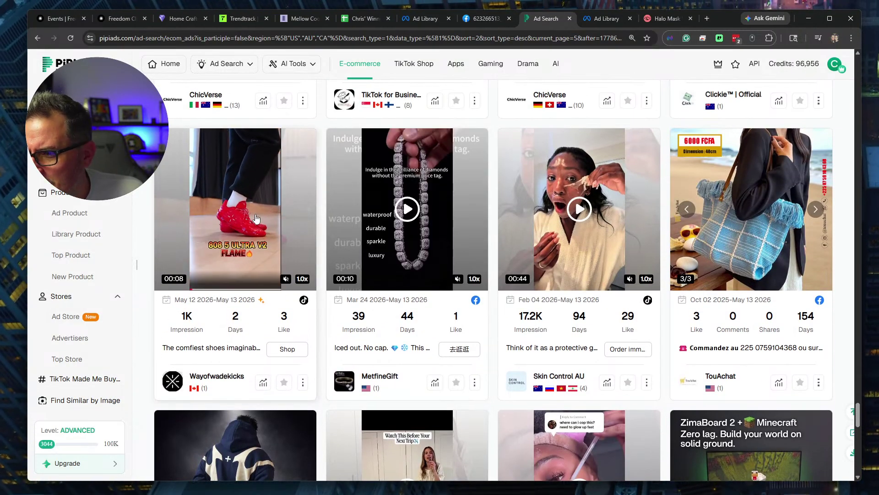
scroll(255, 219, "up", 1)
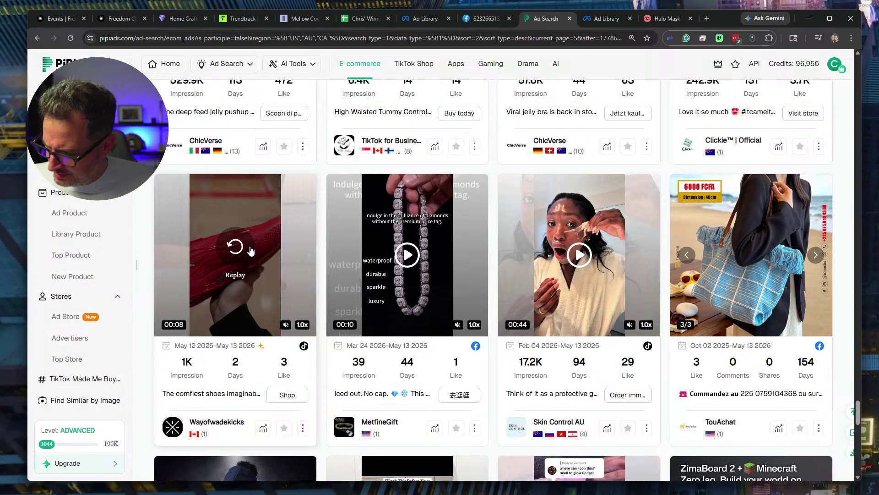
Browse further results, including the Southern Main hoodie, Heys luggage, ZimaBoard 2, Auravova Clothing, EverWell and Aroma360 ads.
scroll(277, 231, "down", 6)
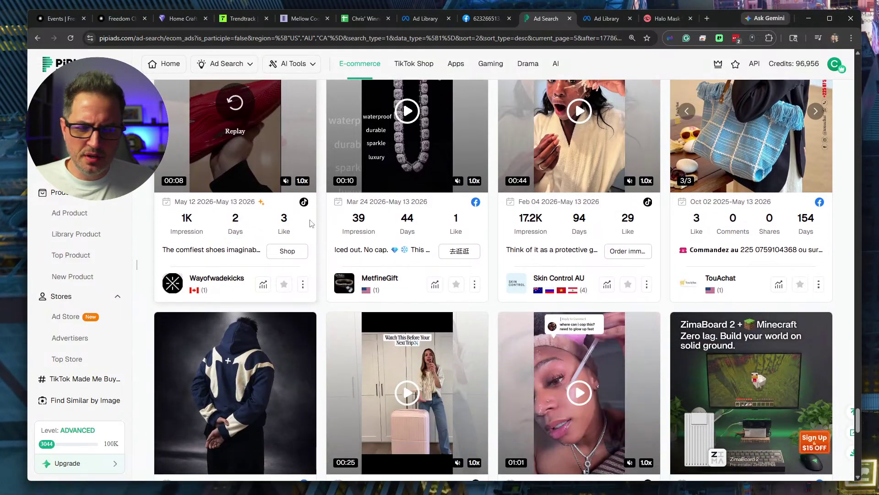
scroll(448, 241, "down", 1)
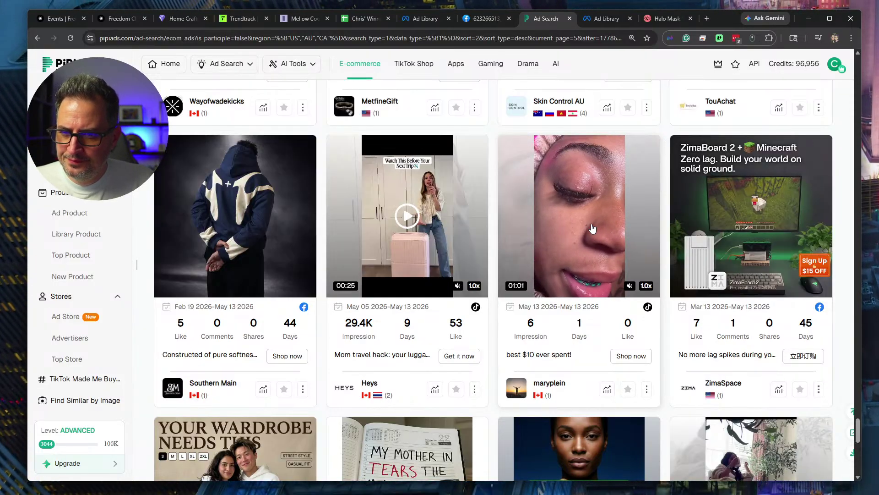
scroll(592, 228, "down", 6)
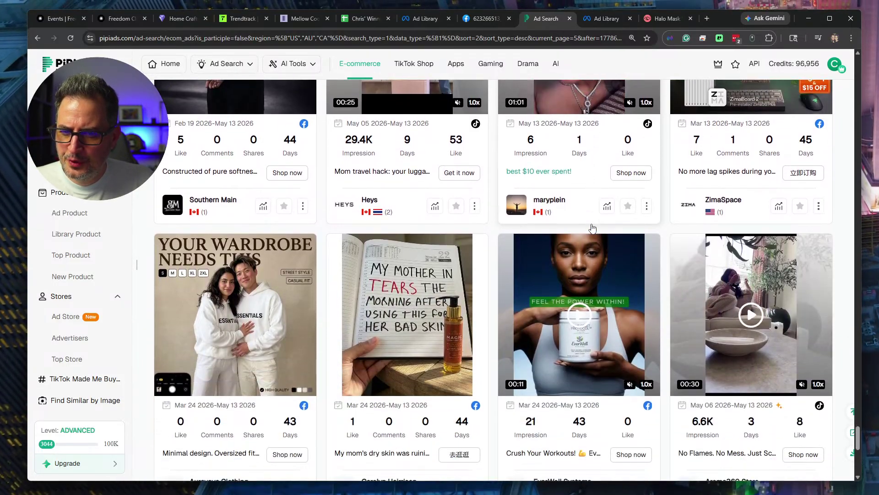
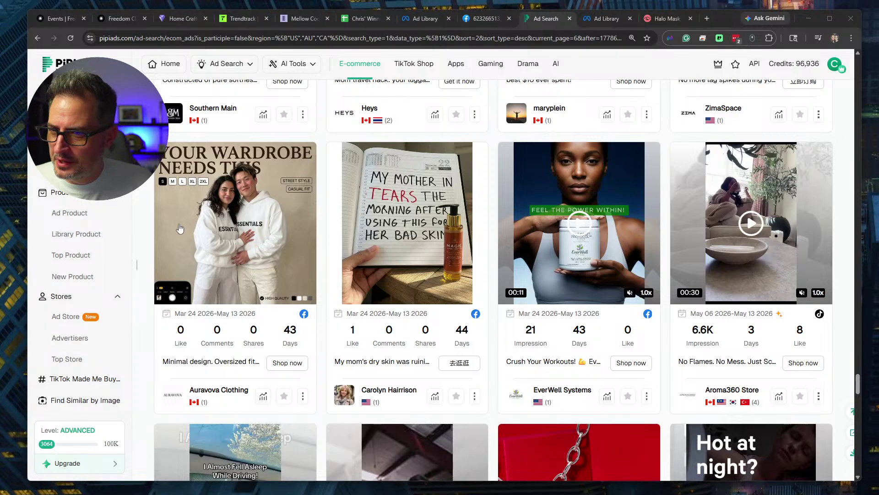
scroll(336, 204, "down", 1)
mouse_move(772, 166)
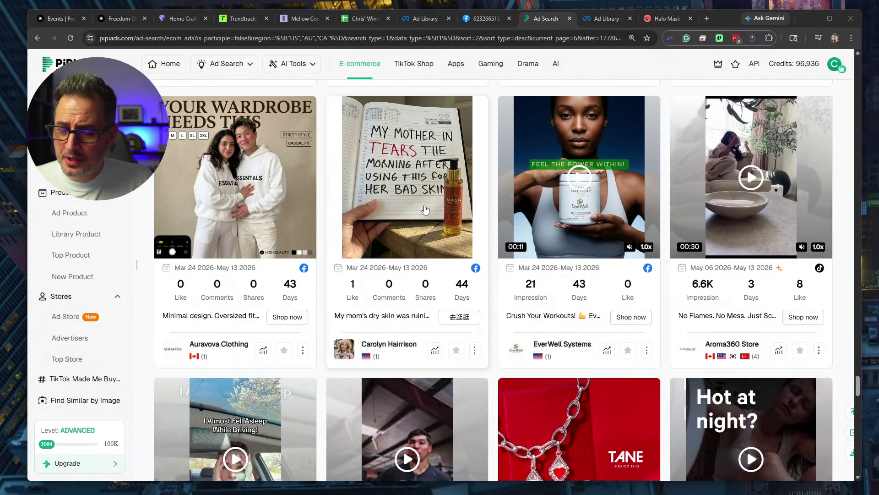
Examine the next row of ads, previewing the terra360° moringa, Casper mattress and Fringe Sport videos.
scroll(320, 215, "down", 5)
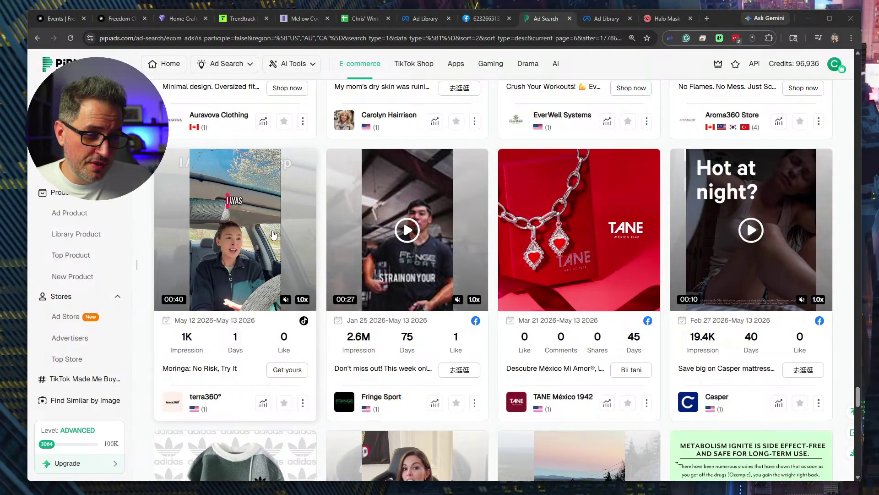
mouse_move(717, 229)
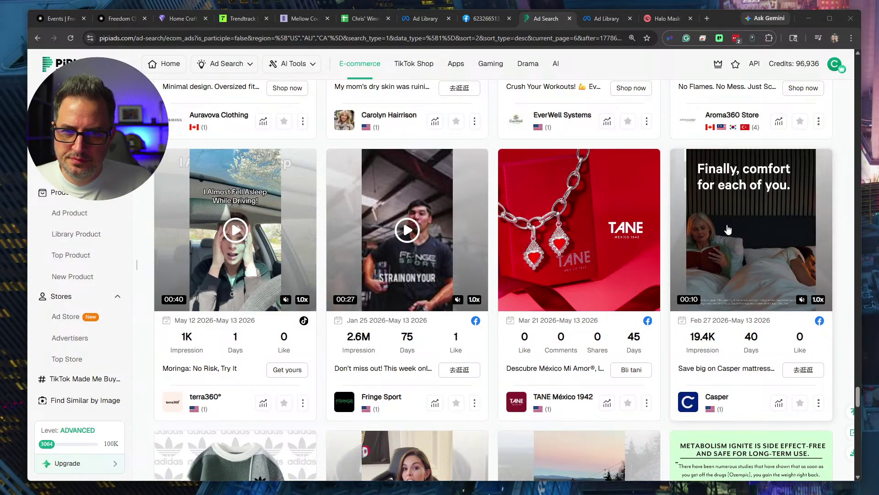
mouse_move(400, 258)
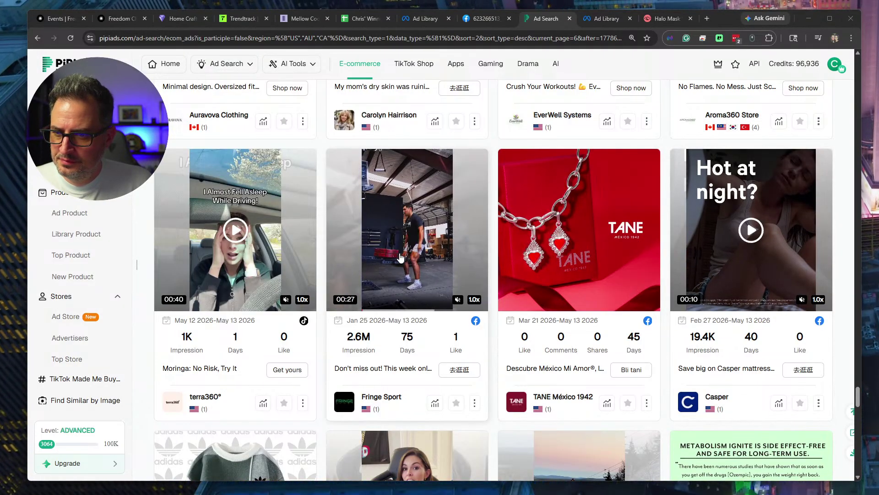
mouse_move(286, 248)
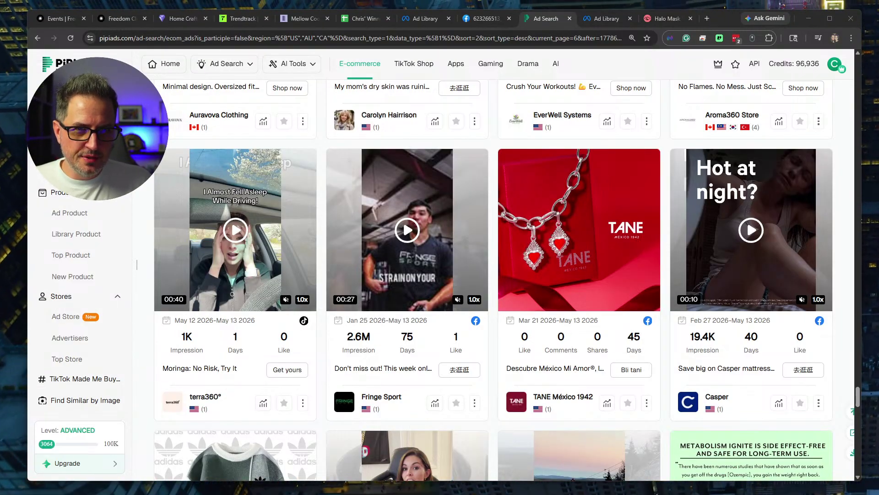
Inspect Fringe Sport's ad details and open the Mammoth Belt Squat product page from its final link.
mouse_move(418, 224)
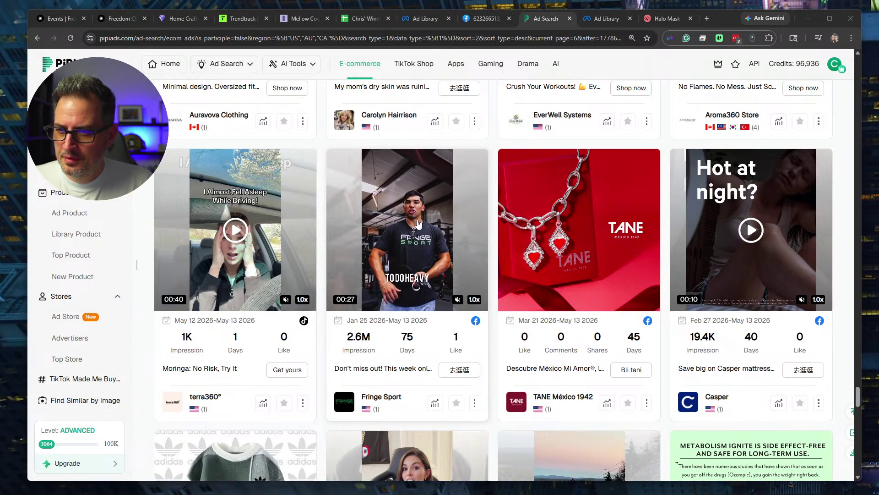
left_click(482, 371)
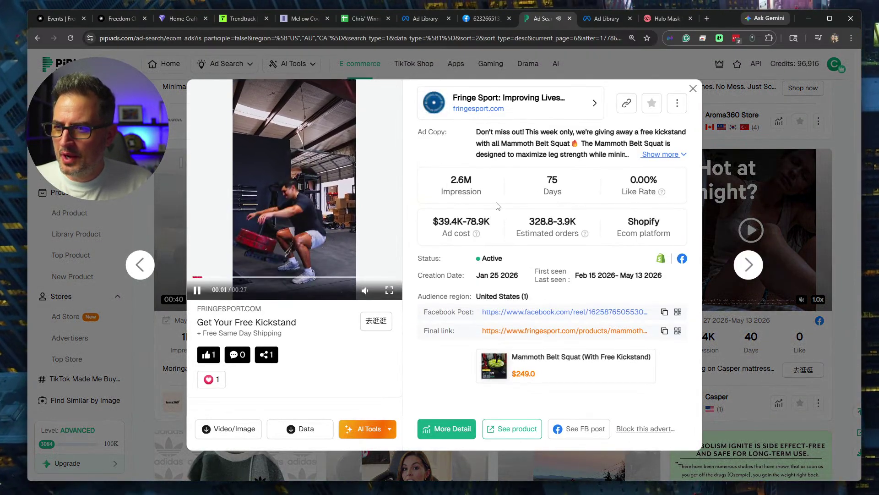
left_click(515, 331)
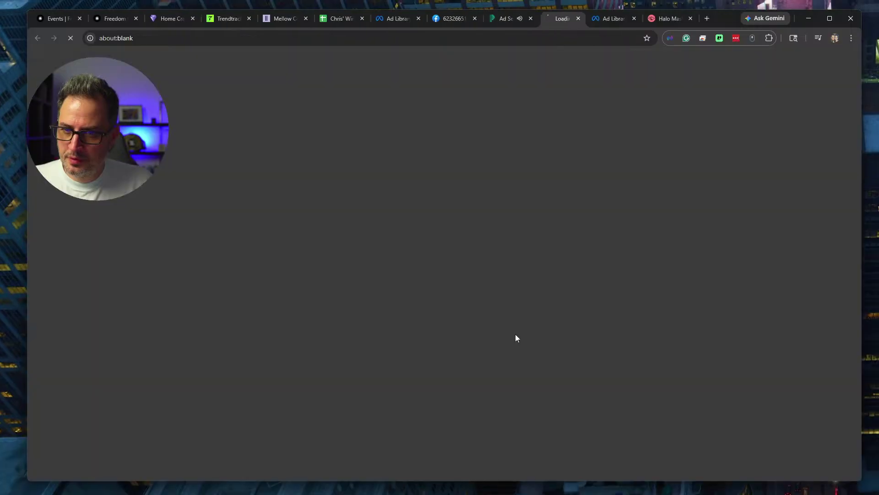
Dismiss the mystery discount offer and examine the Mammoth Belt Squat page's pricing, bundle, videos and key features.
left_click(510, 19)
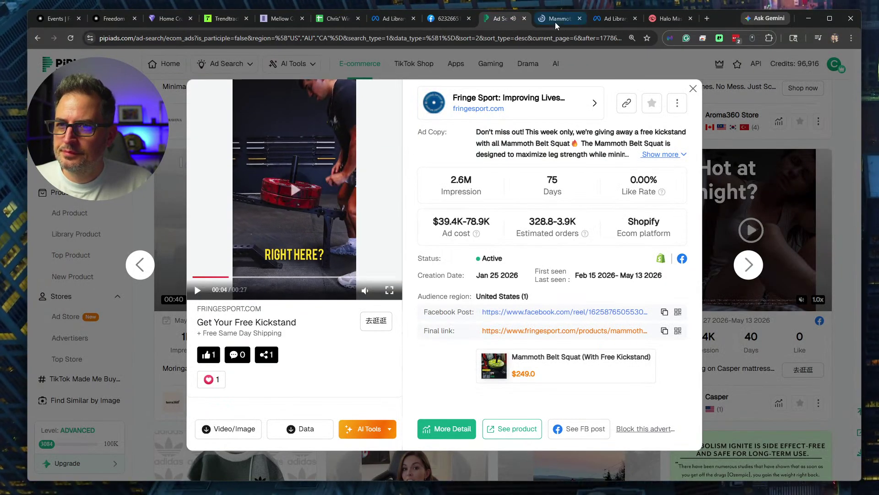
left_click(557, 23)
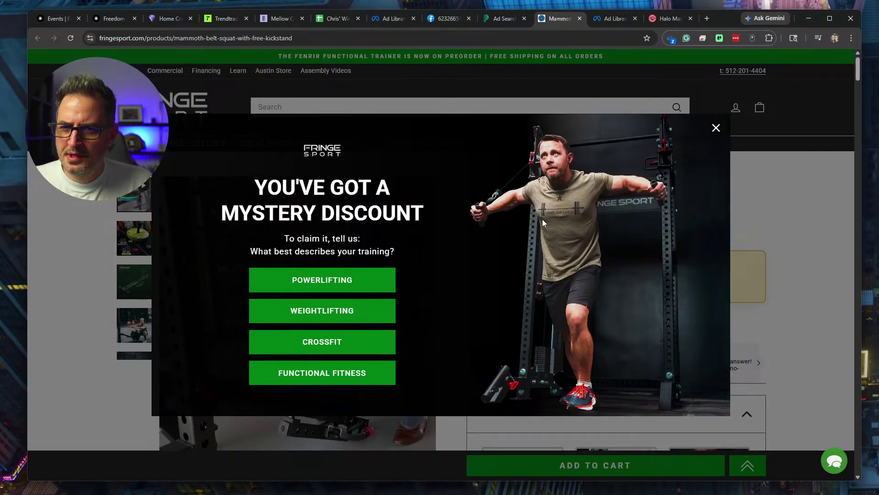
left_click(716, 129)
scroll(730, 203, "down", 1)
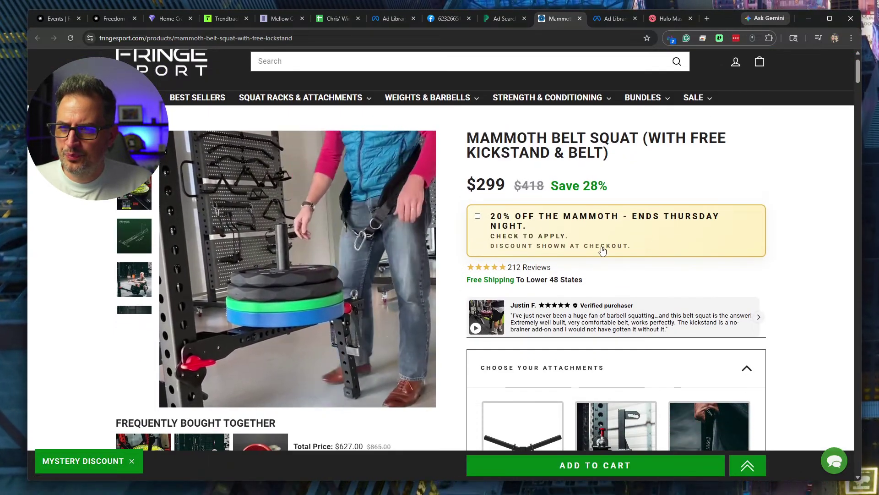
scroll(603, 251, "down", 8)
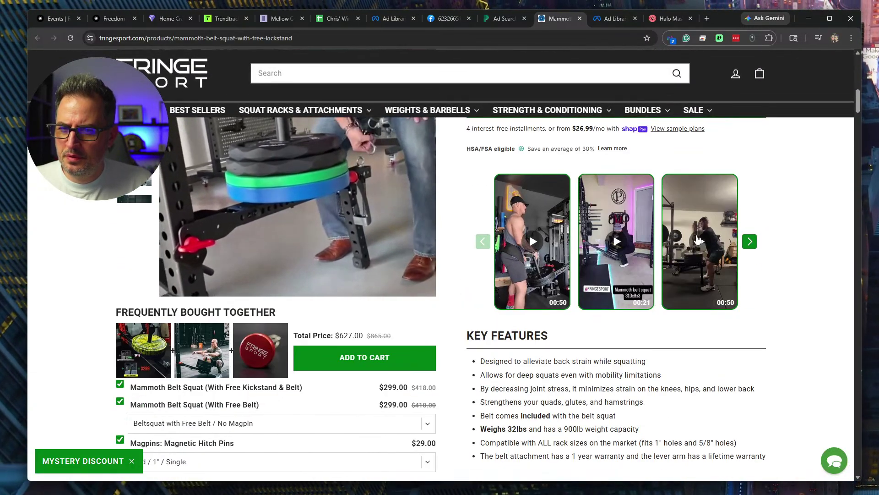
scroll(533, 335, "down", 7)
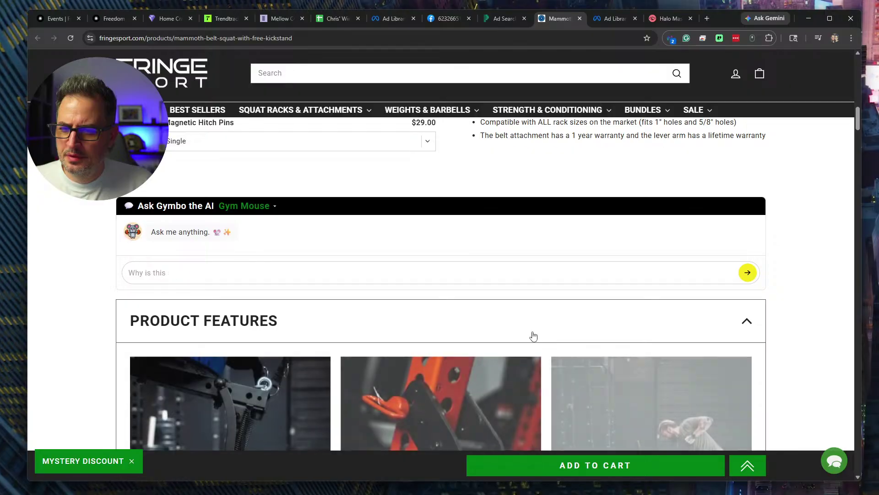
Record Belt Squat Tool and the Fringe Sport product page URL in row 19 of the May 26 sheet in the winning products spreadsheet.
scroll(534, 335, "up", 18)
left_click(209, 38)
key("ctrl+c")
left_click(337, 18)
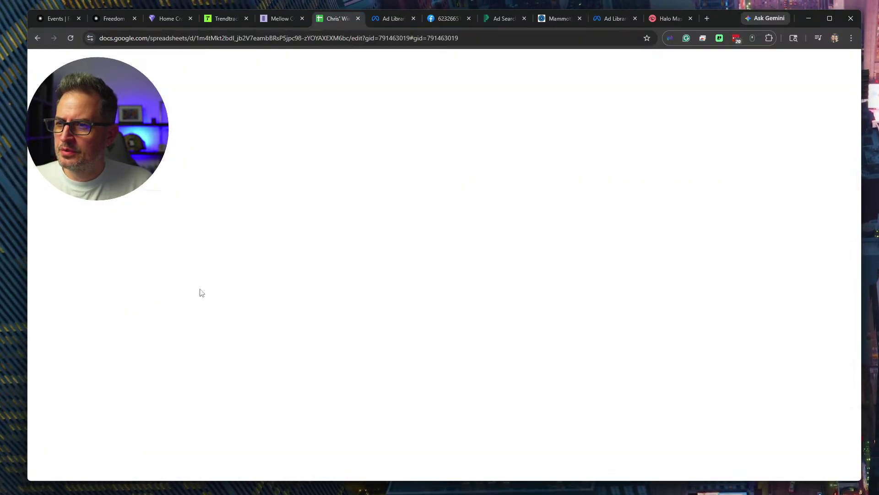
left_click(93, 400)
type("Belt Scquat Tool")
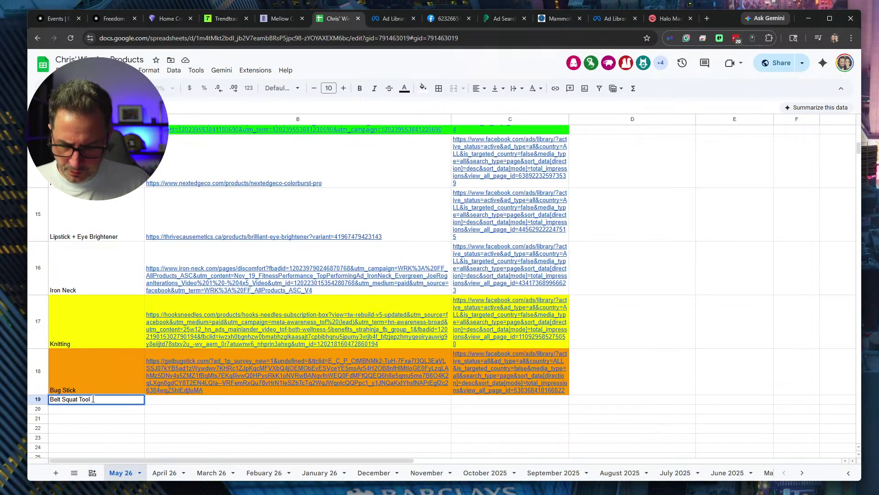
key("Tab")
key("ctrl+v")
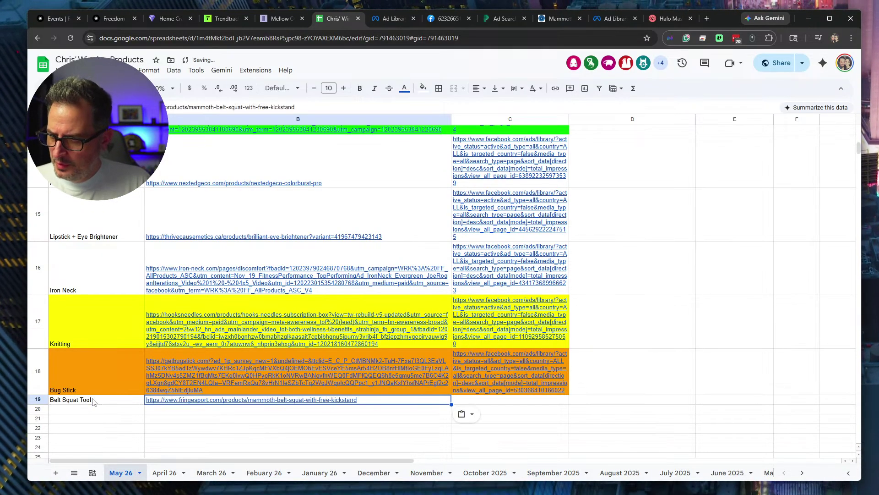
Copy the store name fringesport from the product page's address, search it in the Meta Ad Library and open the Fringe Sport advertiser.
left_click(391, 18)
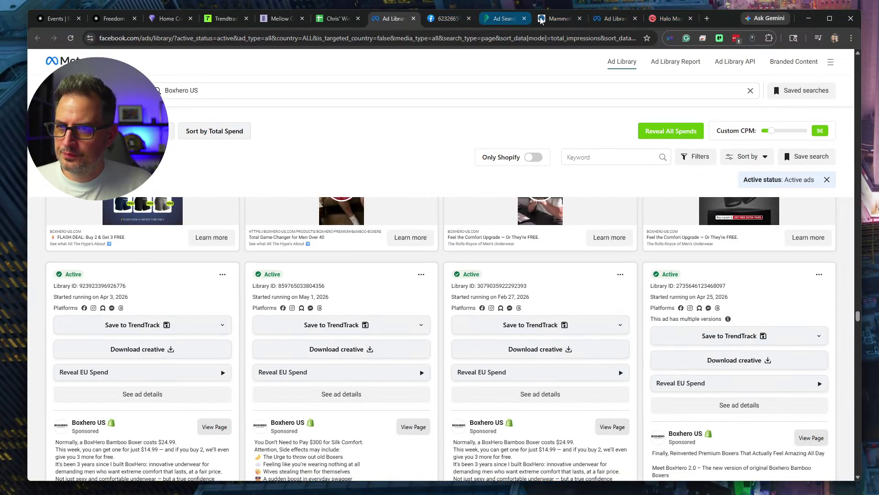
left_click(275, 19)
left_click(342, 18)
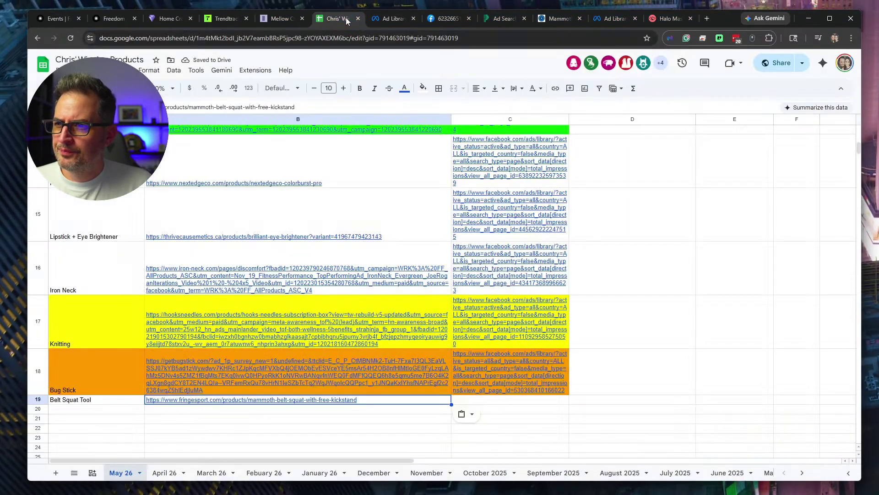
left_click(393, 18)
left_click(446, 20)
left_click(492, 18)
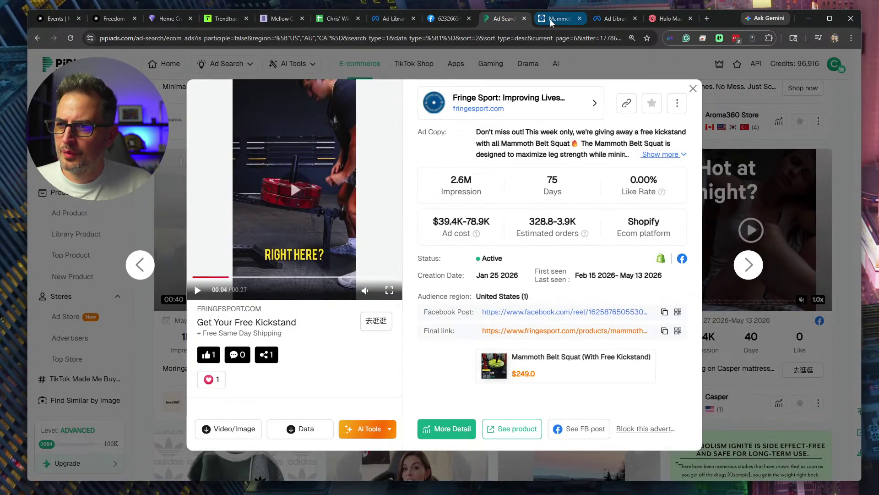
left_click(551, 19)
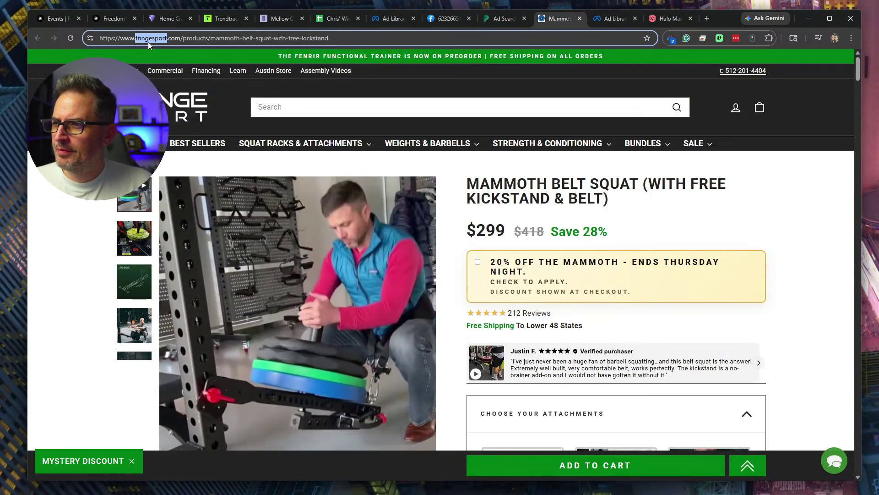
left_click(615, 19)
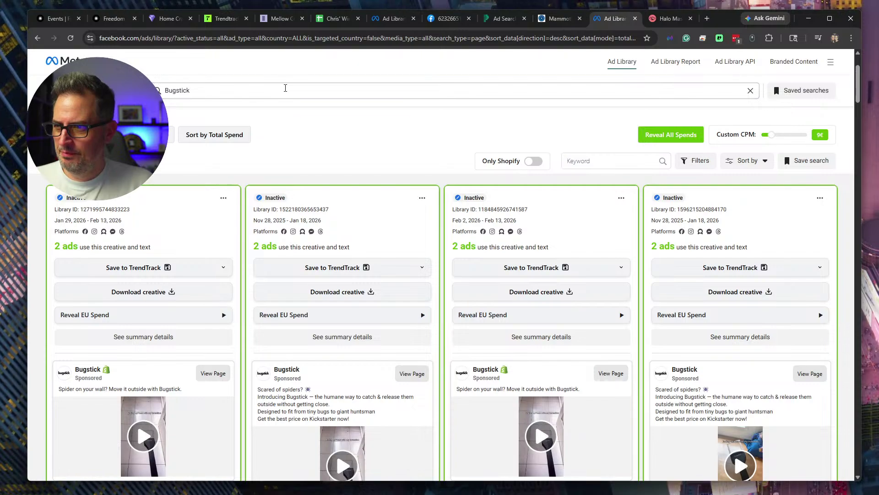
left_click(285, 86)
key("ctrl+a")
type("fringesport")
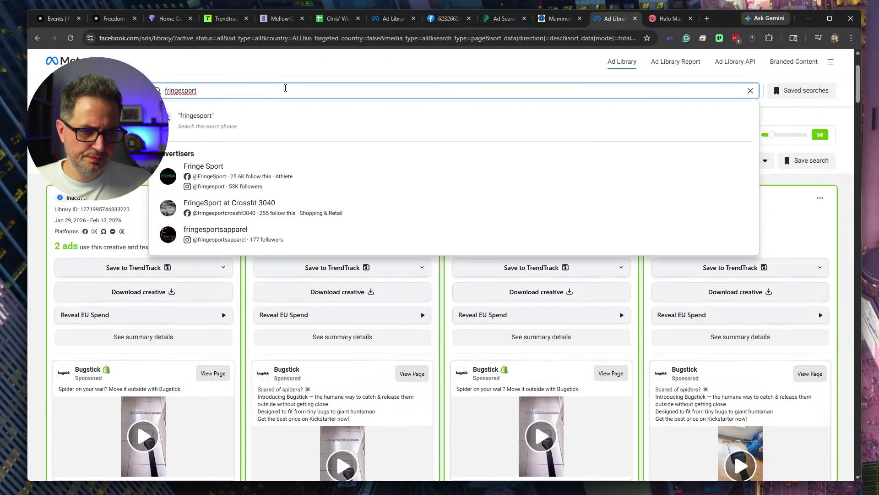
left_click(245, 167)
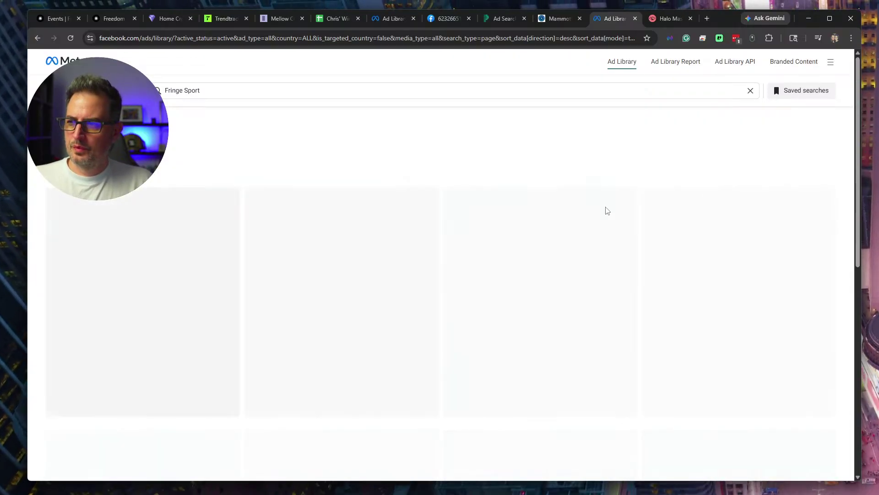
Examine Fringe Sport's active ads and expand the full copy of a Mammoth Belt Squat free-kickstand image ad.
scroll(410, 263, "down", 5)
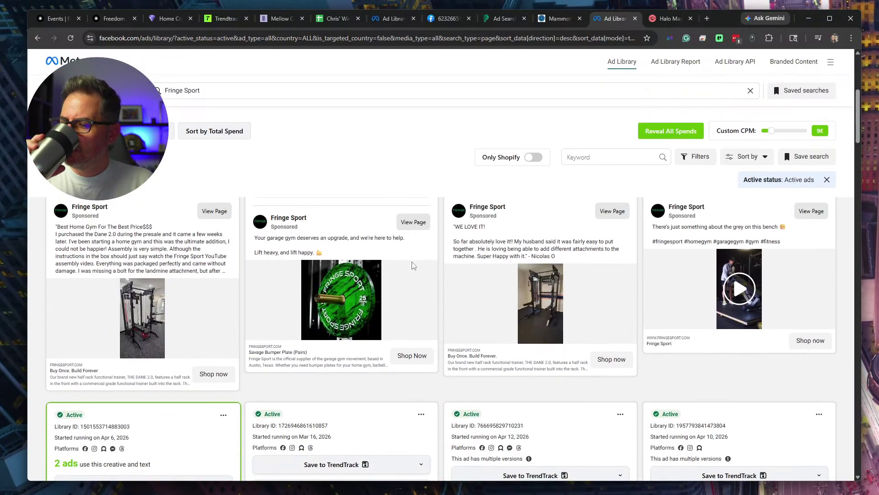
scroll(414, 266, "up", 2)
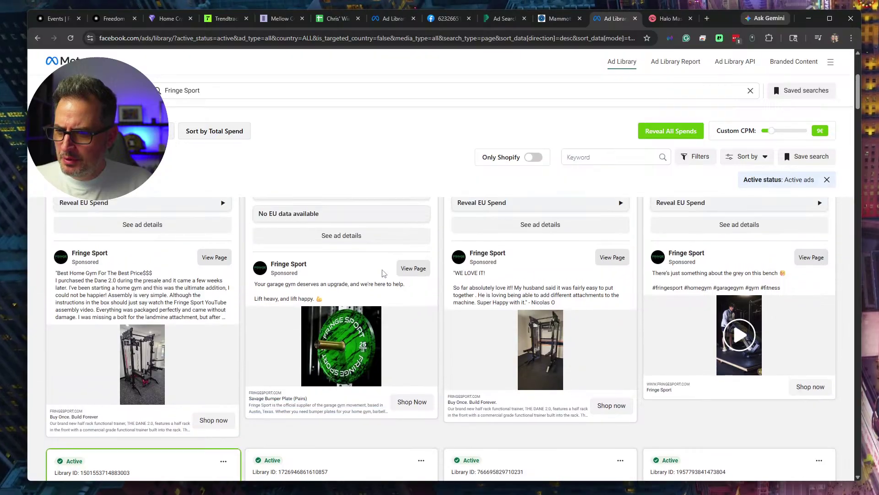
scroll(379, 325, "down", 14)
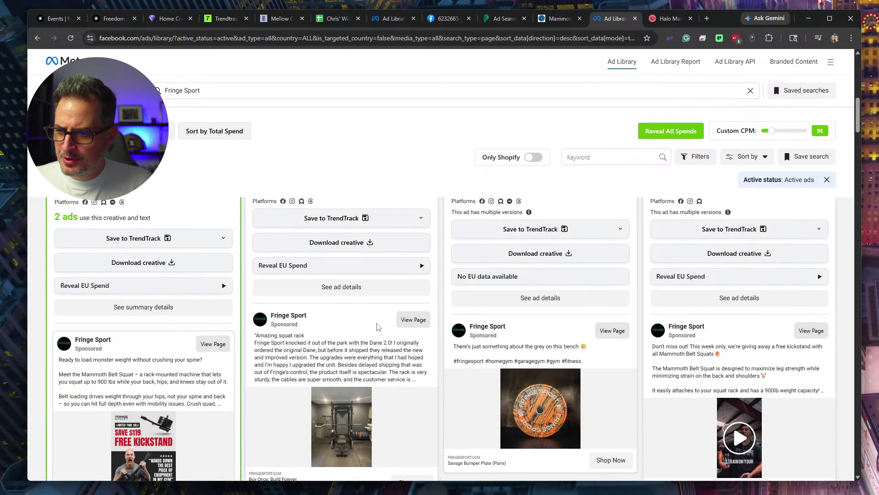
scroll(379, 325, "up", 2)
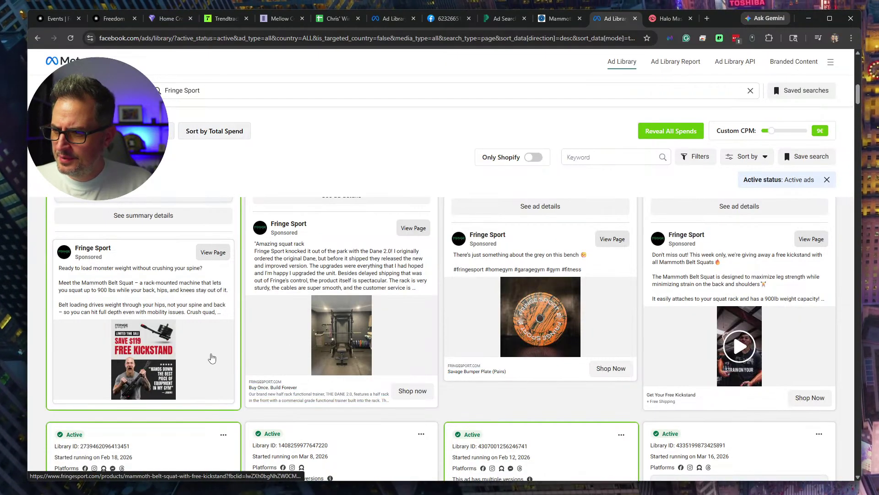
scroll(429, 341, "down", 6)
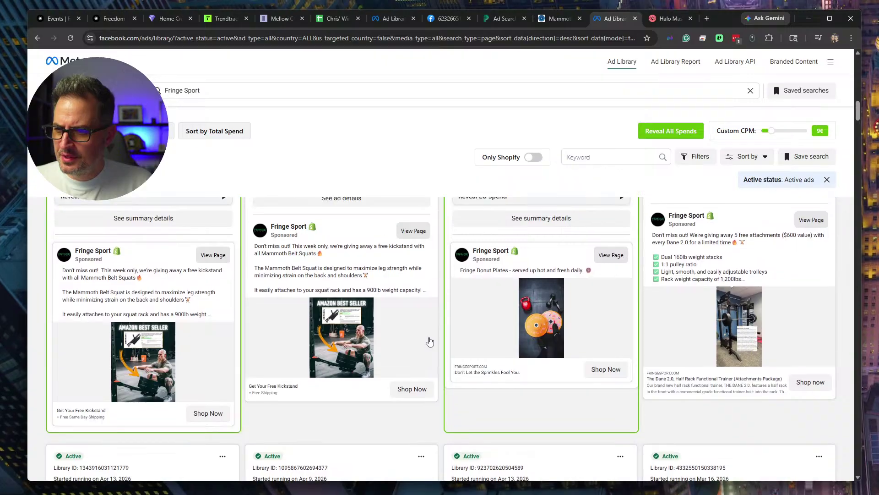
scroll(430, 341, "up", 2)
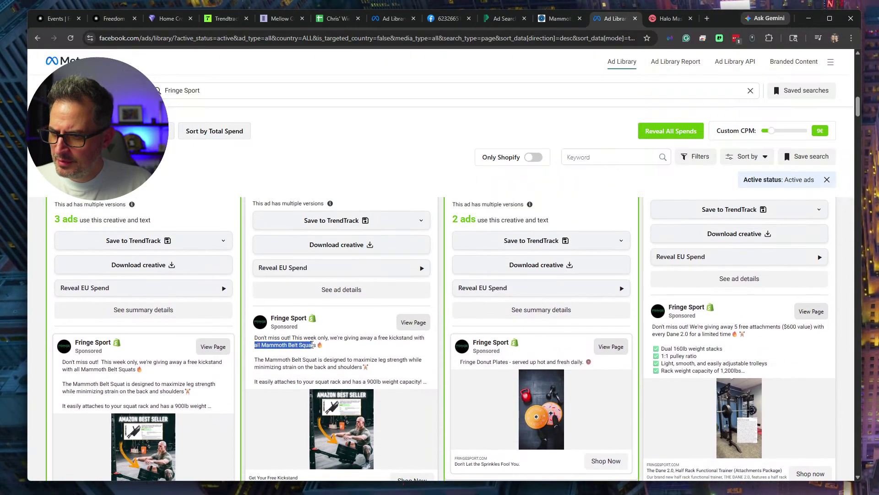
left_click(375, 350)
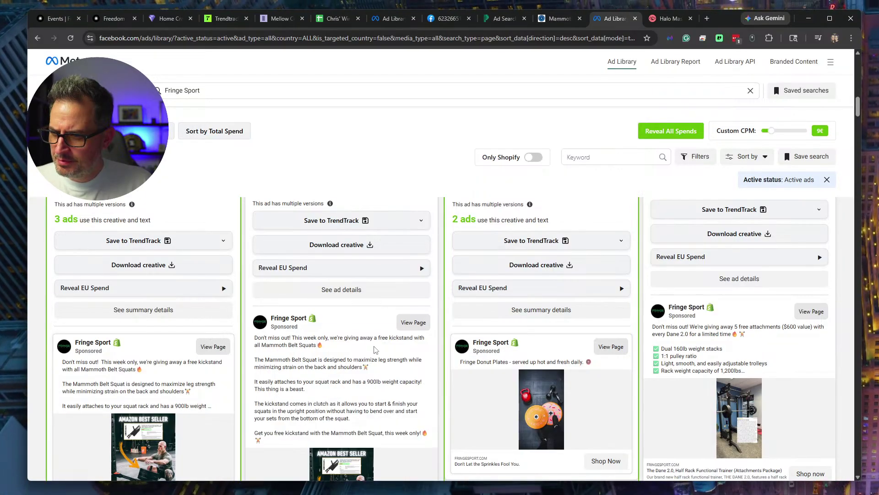
scroll(374, 349, "down", 3)
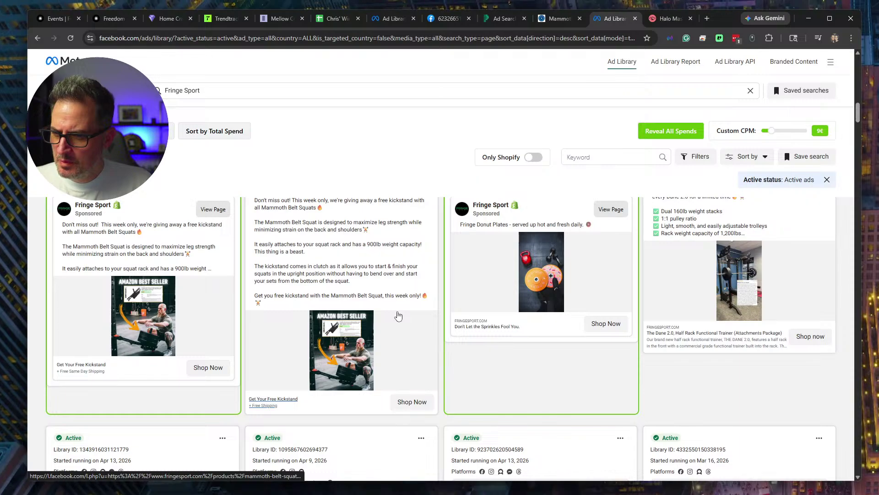
Compare the Mammoth Belt Squat, Donut Plates and Dane 2.0 ads and browse to the end of Fringe Sport's results.
scroll(412, 315, "down", 6)
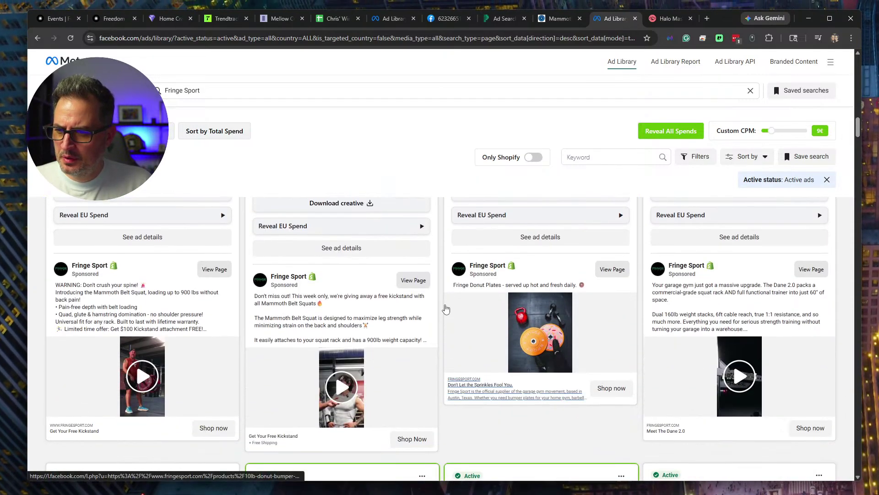
scroll(445, 309, "up", 5)
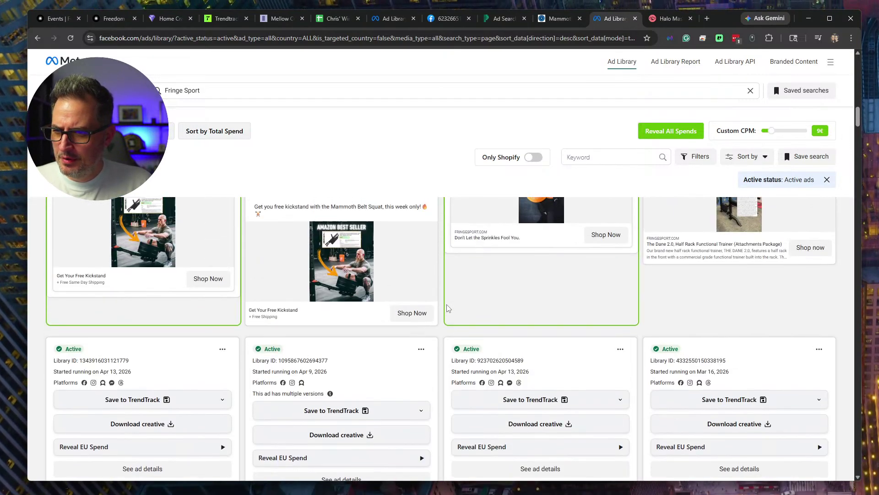
scroll(448, 309, "down", 5)
scroll(448, 308, "up", 4)
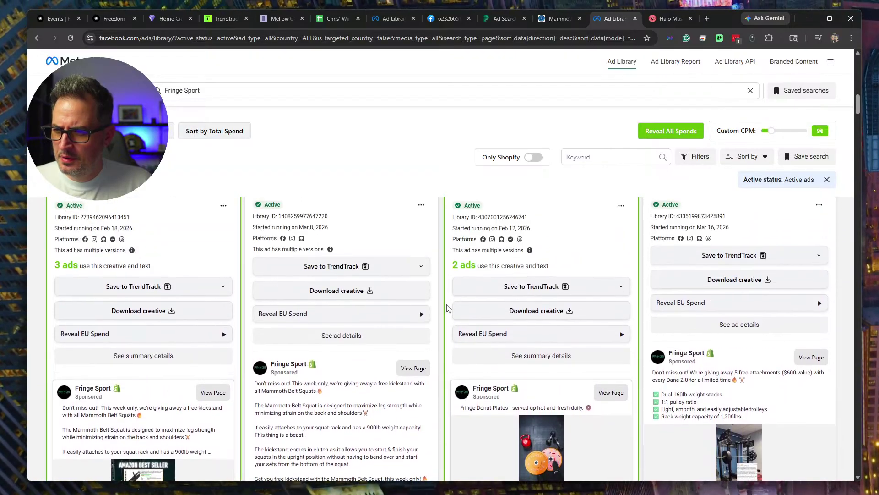
scroll(448, 309, "down", 20)
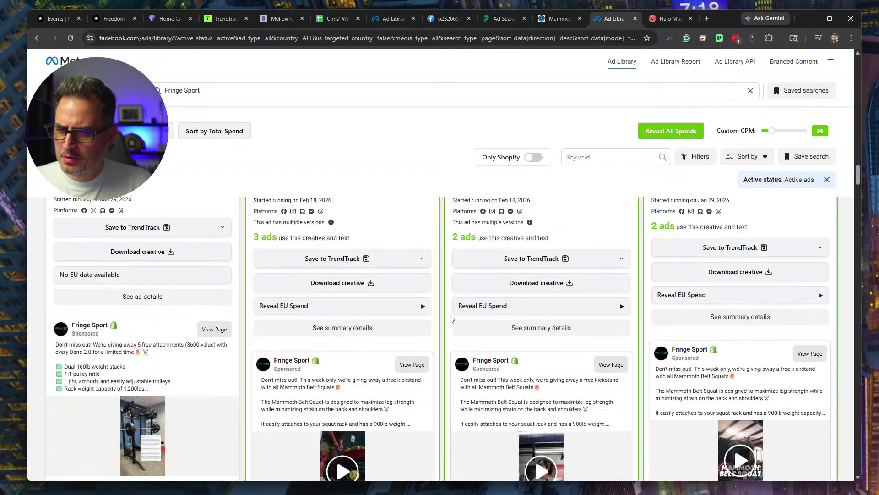
scroll(450, 318, "down", 20)
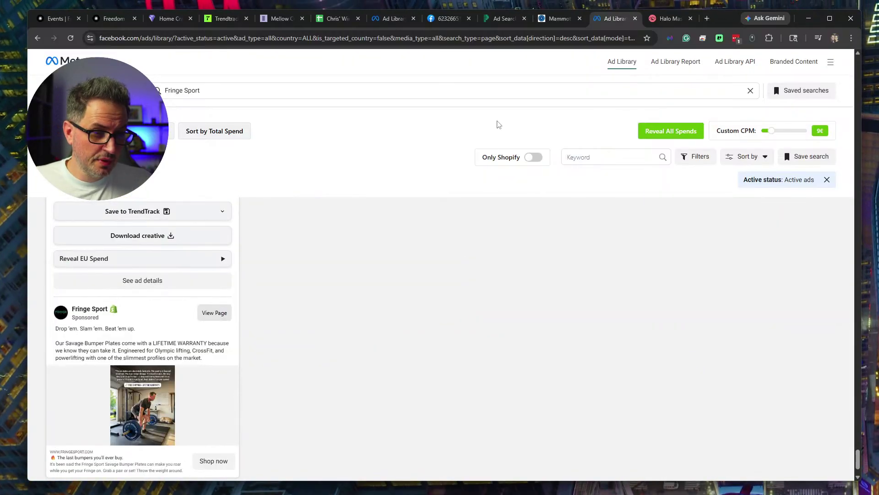
Copy Fringe Sport's Ad Library page URL into column C of the Belt Squat Tool row in the winning products spreadsheet.
left_click(483, 38)
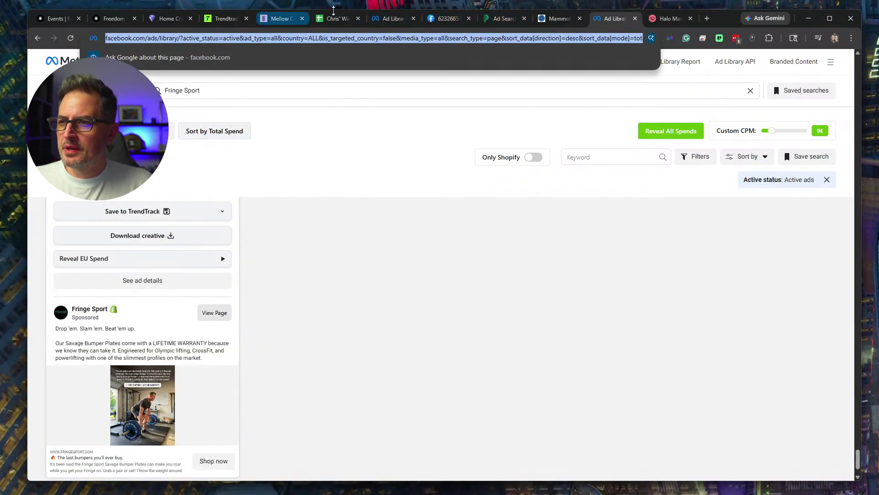
left_click(334, 18)
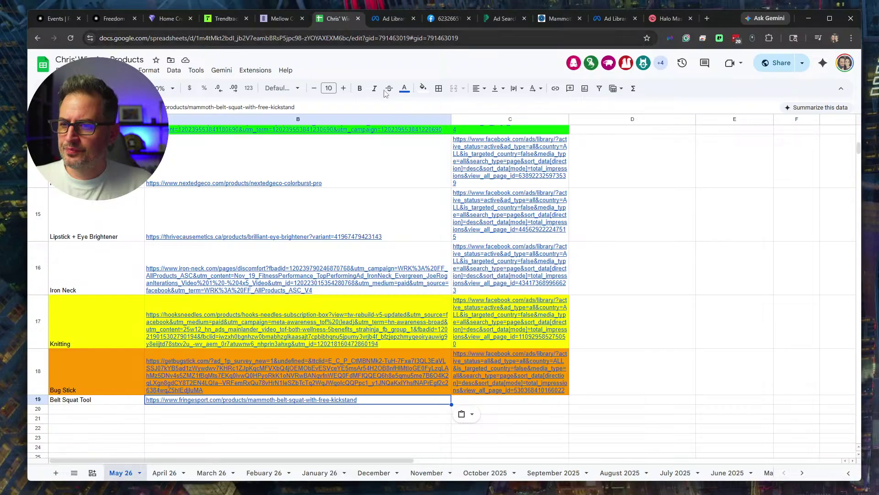
left_click(514, 402)
key("ctrl+v")
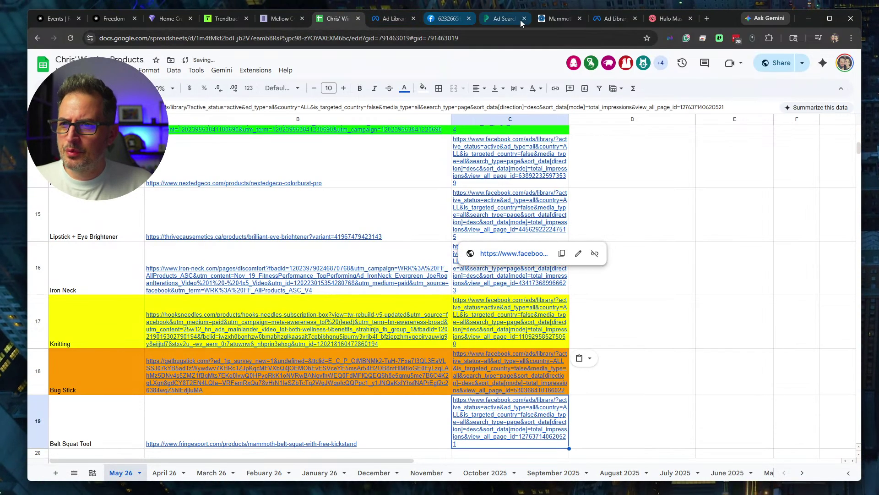
Review the Mammoth Belt Squat product page again, checking its price, discount offer, optional attachments and frequently bought together bundle.
left_click(559, 18)
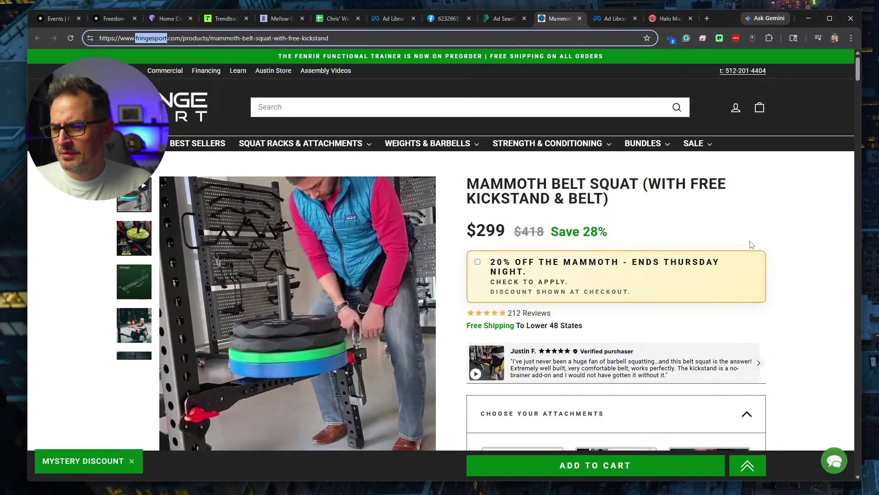
scroll(717, 298, "down", 6)
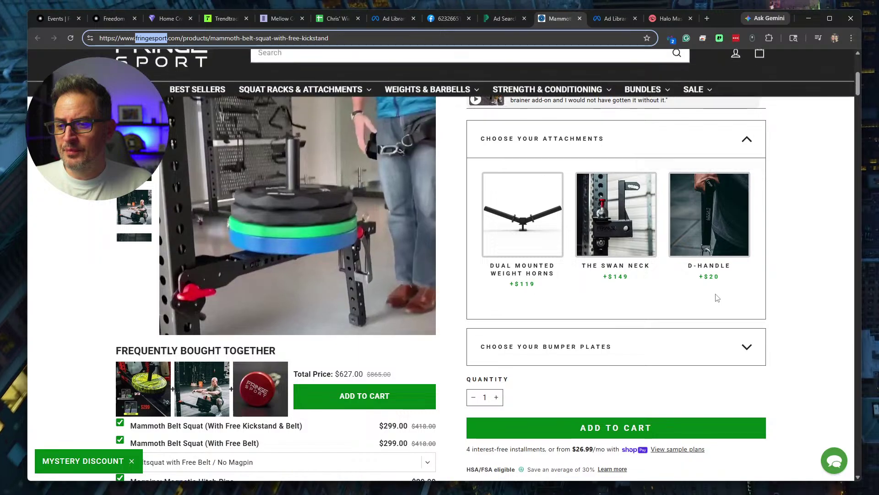
scroll(641, 367, "up", 6)
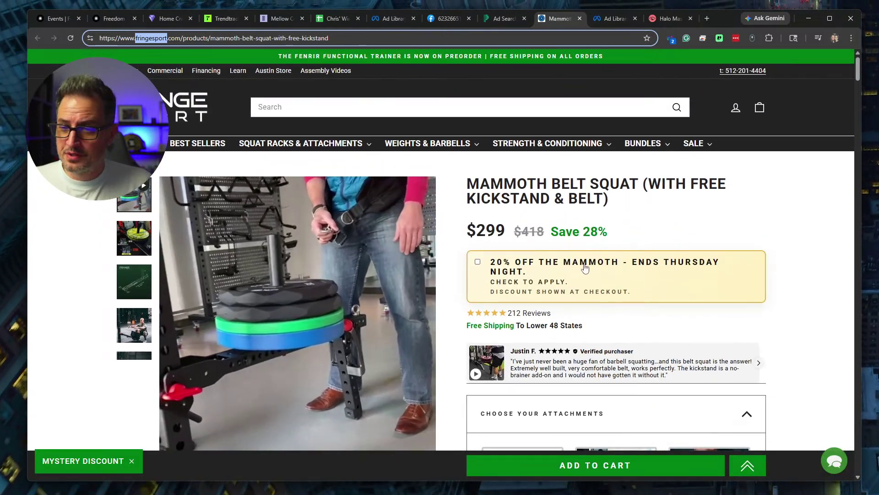
scroll(797, 273, "down", 10)
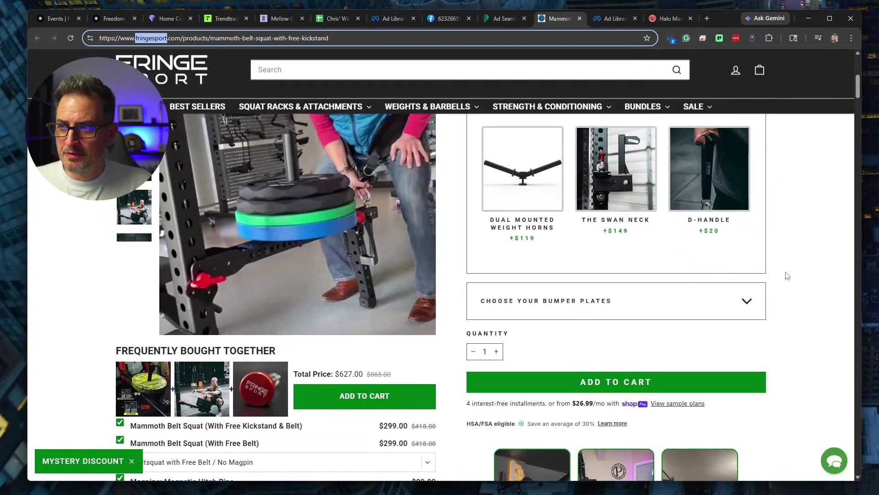
Examine the Mammoth Belt Squat page's product features, before-and-after squat comparison, D-handle row image, spring-loaded kickstand and benefits text.
scroll(784, 282, "down", 10)
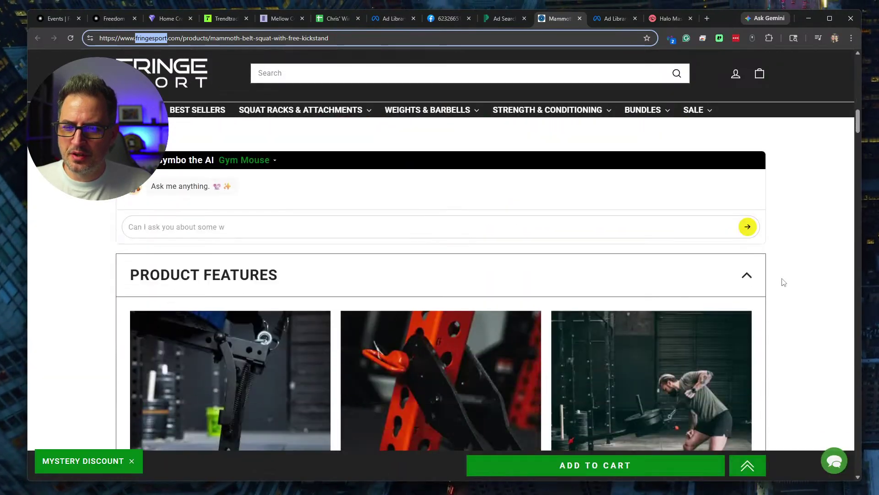
scroll(783, 282, "down", 8)
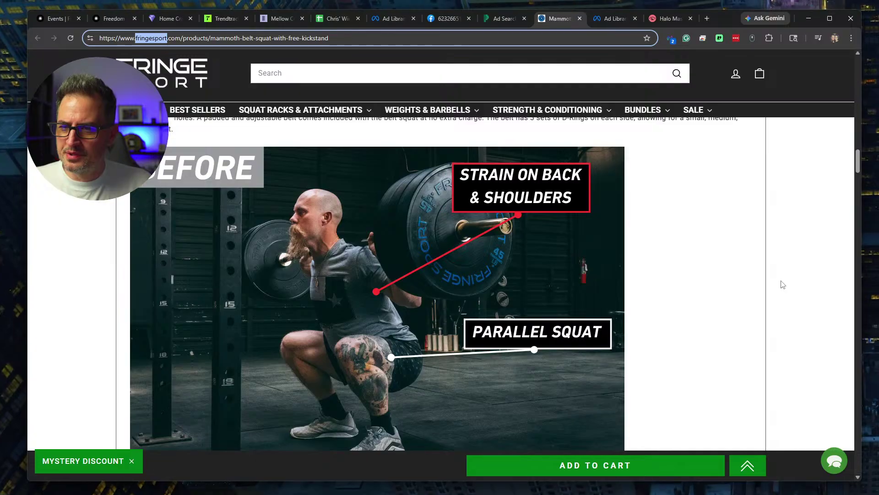
scroll(784, 284, "down", 6)
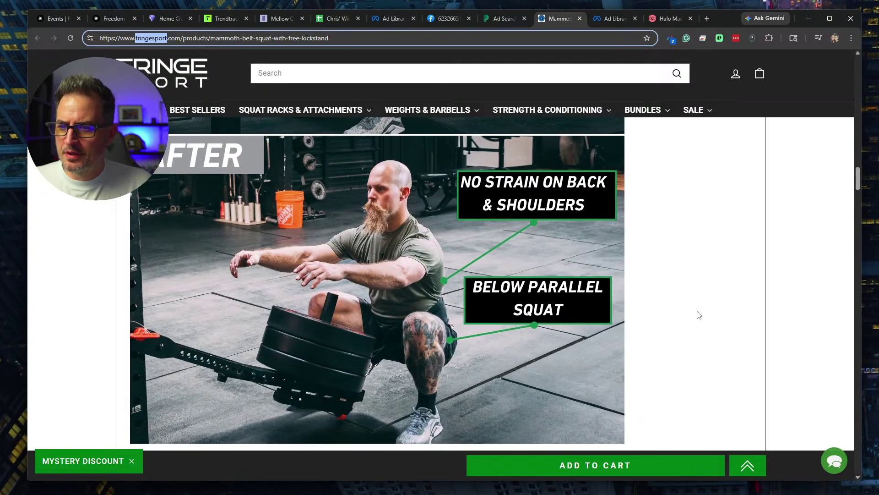
scroll(699, 314, "down", 12)
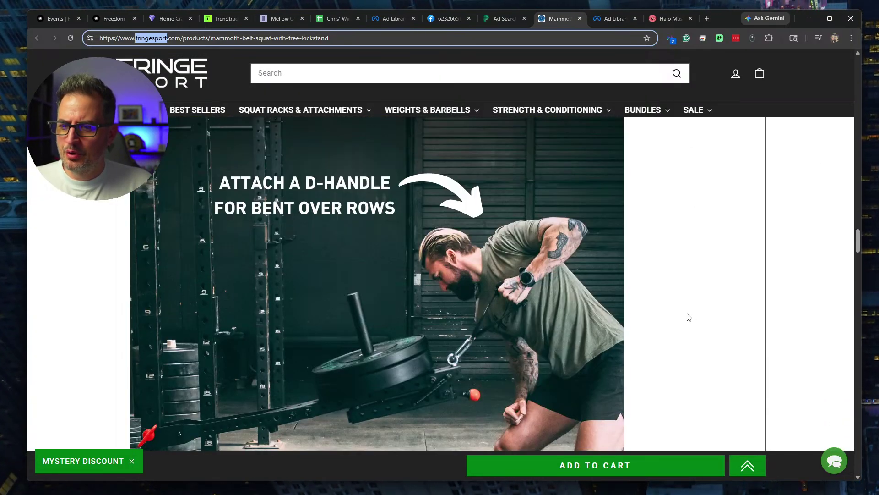
scroll(689, 317, "down", 8)
scroll(690, 317, "up", 8)
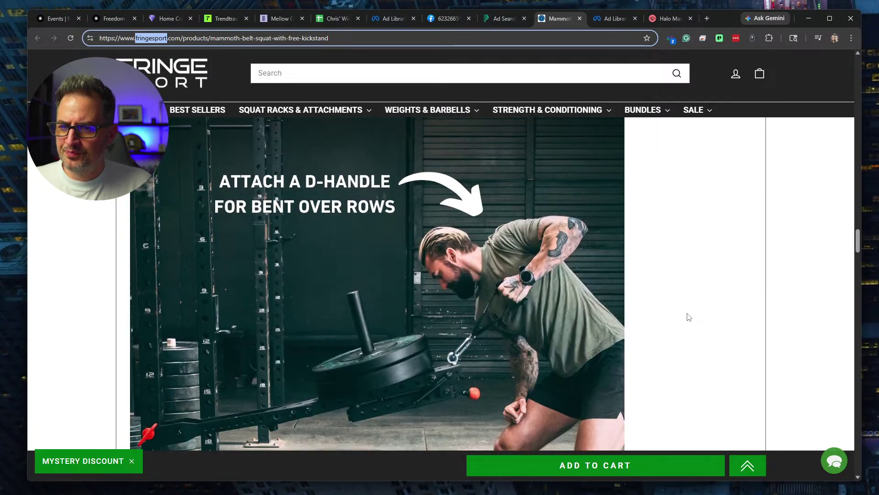
scroll(689, 317, "down", 12)
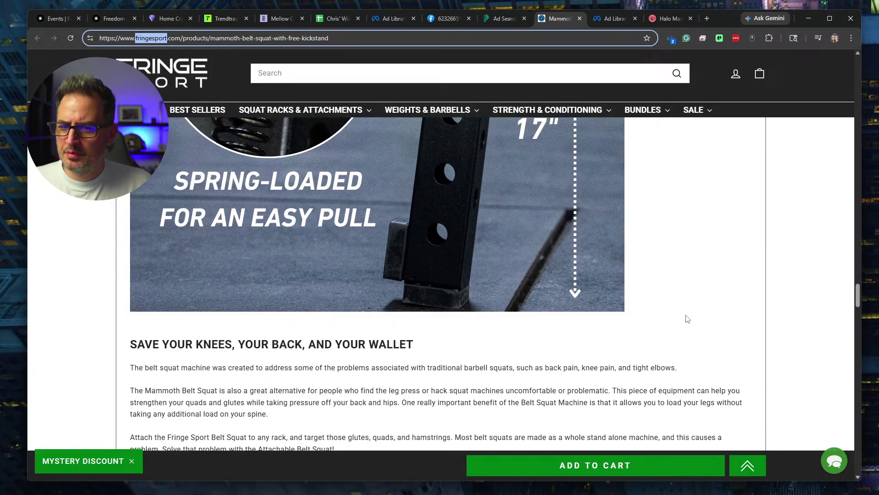
scroll(682, 316, "up", 15)
Close the Mammoth Belt Squat product page and dismiss the Fringe Sport ad details in PiPiADS.
left_click(579, 18)
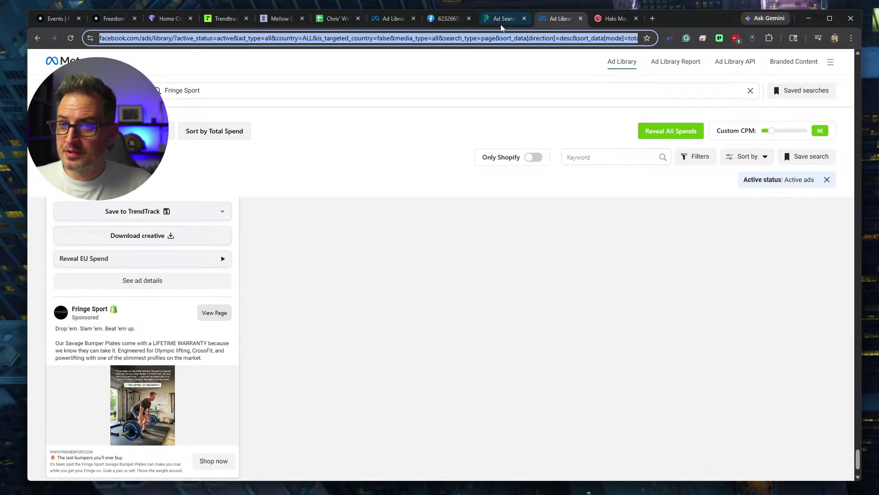
left_click(504, 20)
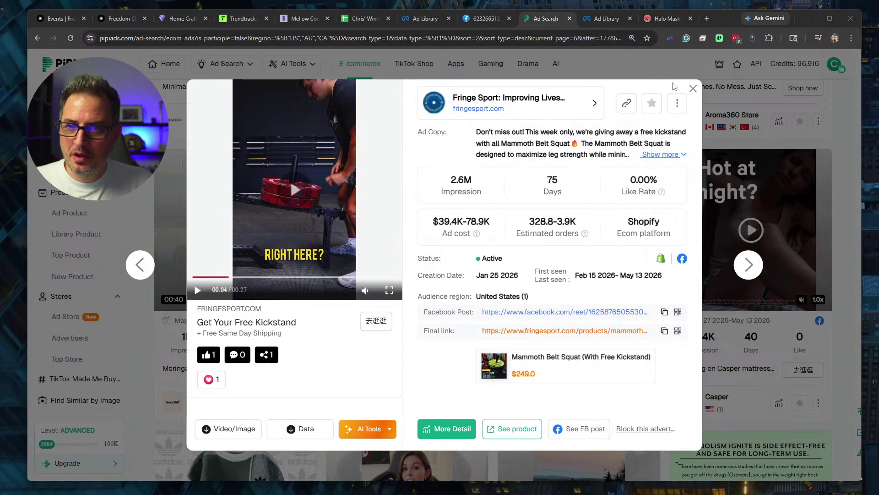
left_click(693, 89)
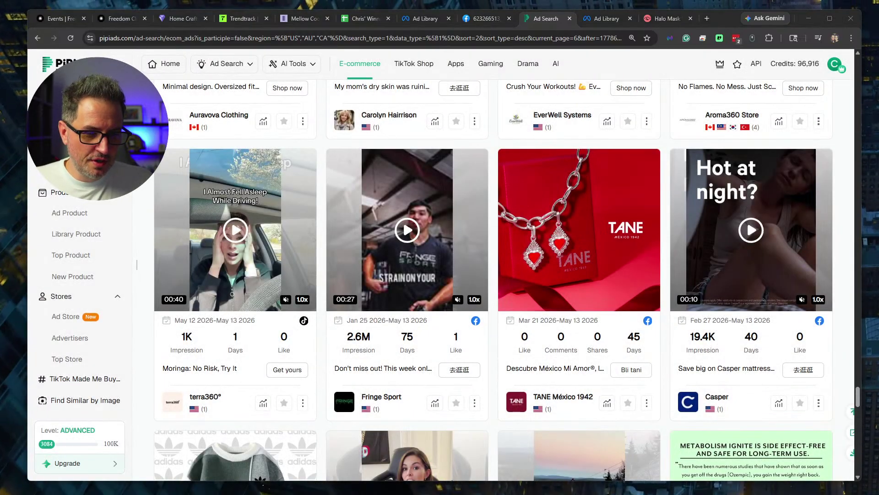
Move the Freedom Club Product Research livestream page into the main browser window to show its chat.
left_click_drag(878, 183, 677, 22)
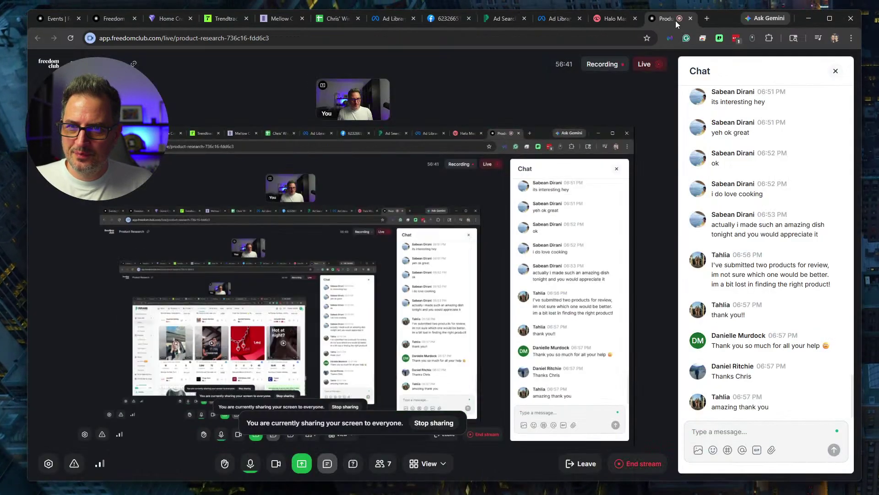